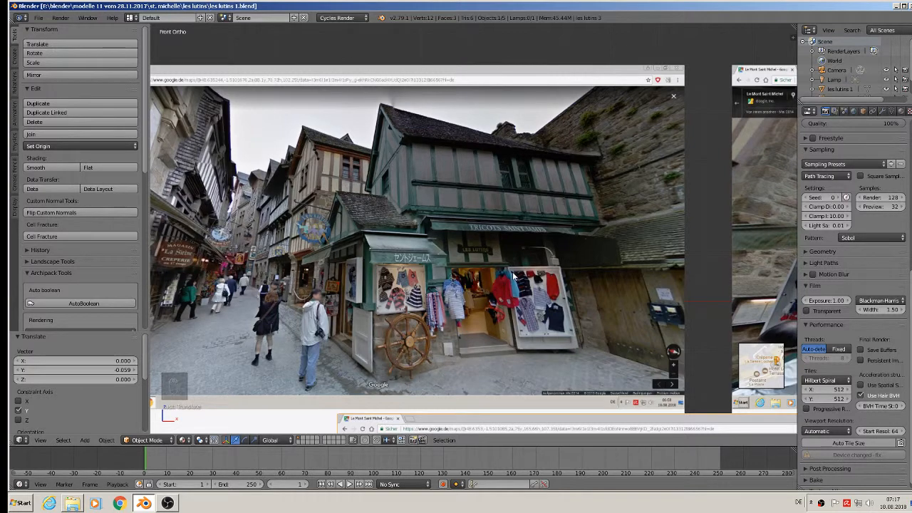
Add a cube to the scene and scale it down to a small block.
scroll(512, 276, "down", 4)
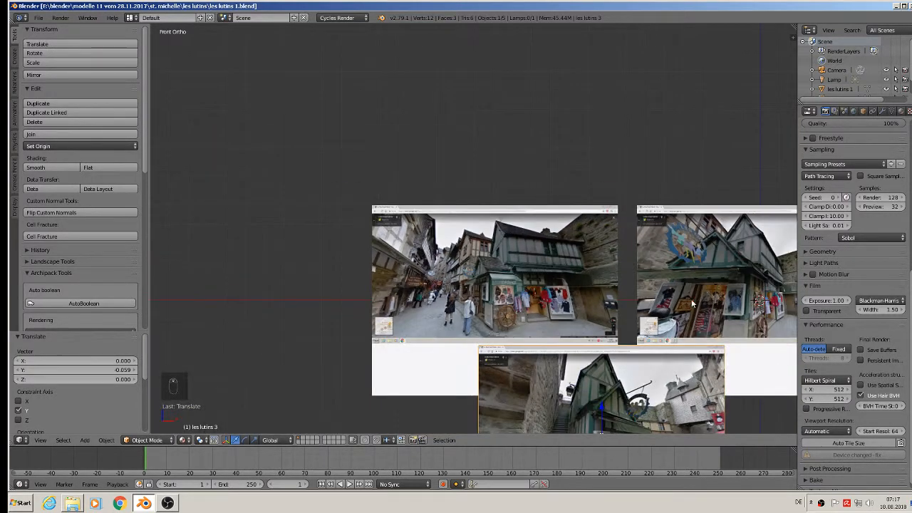
scroll(615, 414, "up", 4)
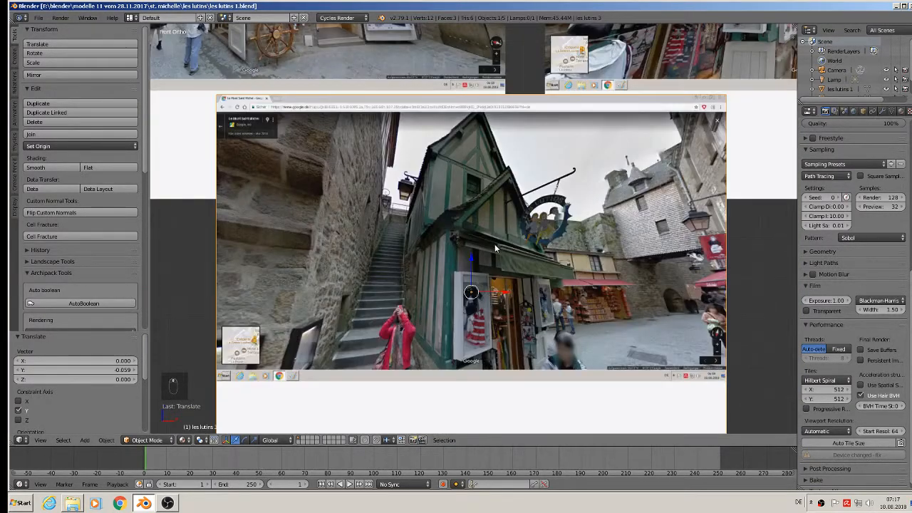
middle_click_drag(552, 154, 526, 329, "shift")
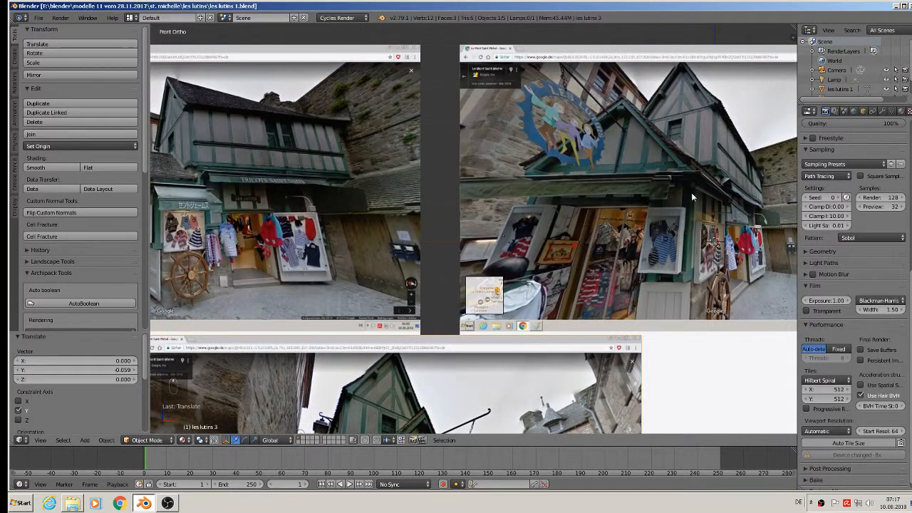
scroll(656, 231, "down", 2)
middle_click_drag(261, 185, 424, 194, "shift")
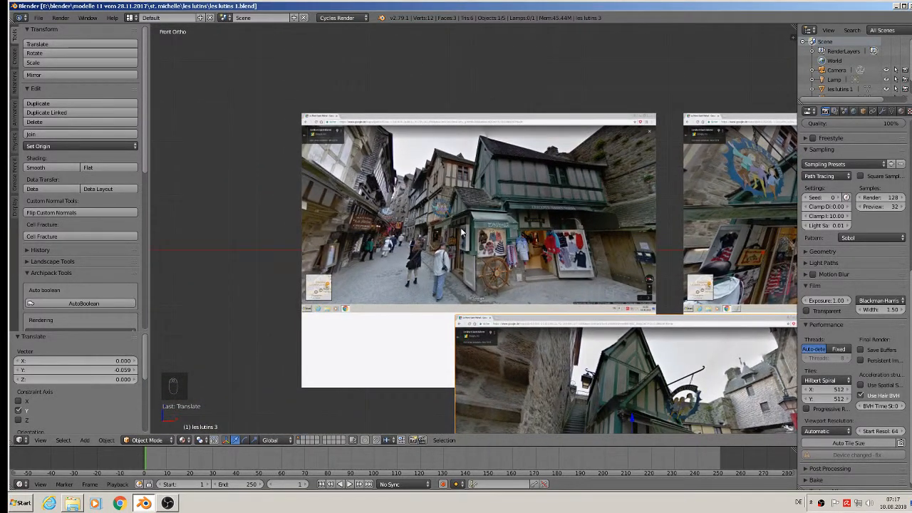
scroll(486, 199, "up", 2)
scroll(512, 249, "down", 4)
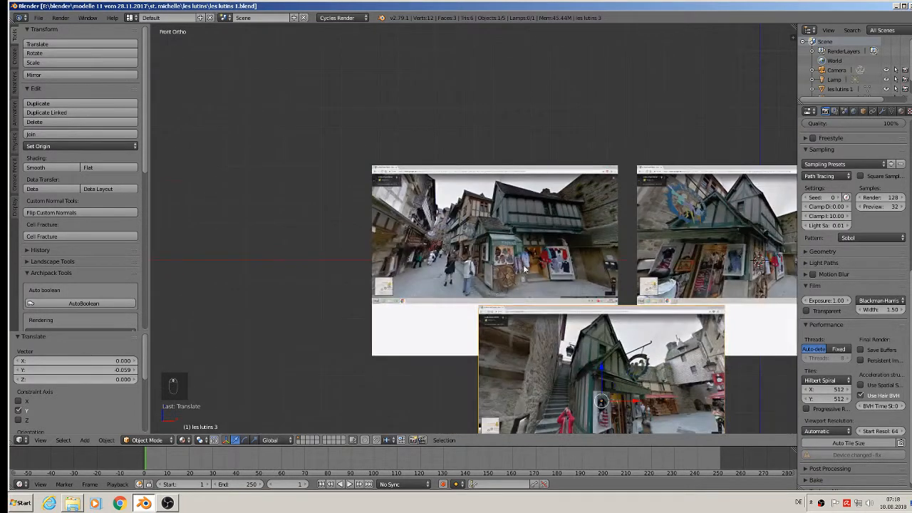
middle_click_drag(521, 263, 504, 177, "shift")
scroll(504, 179, "up", 3)
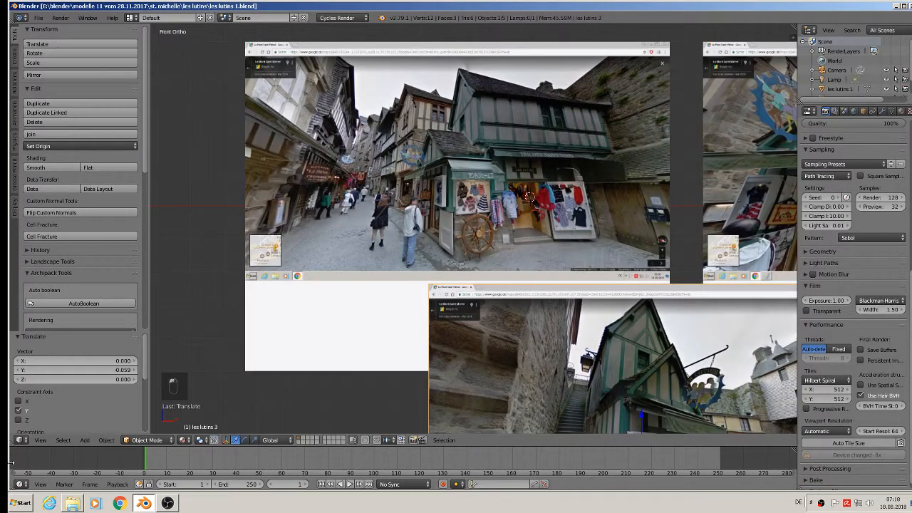
left_click(85, 440)
mouse_move(117, 280)
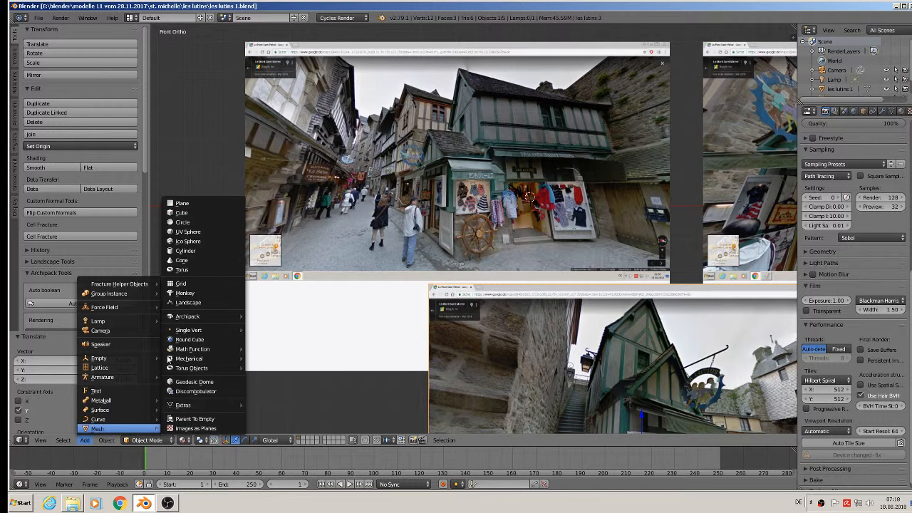
left_click(227, 216)
key("s")
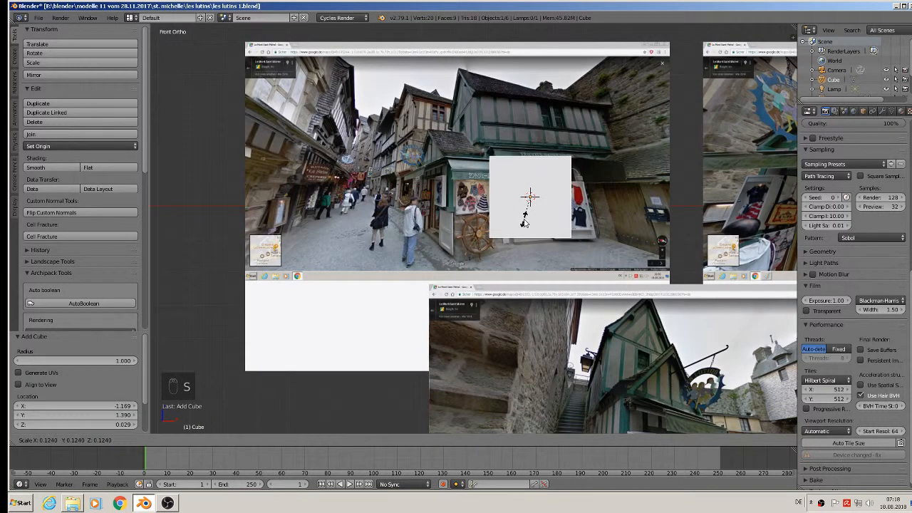
left_click(525, 220)
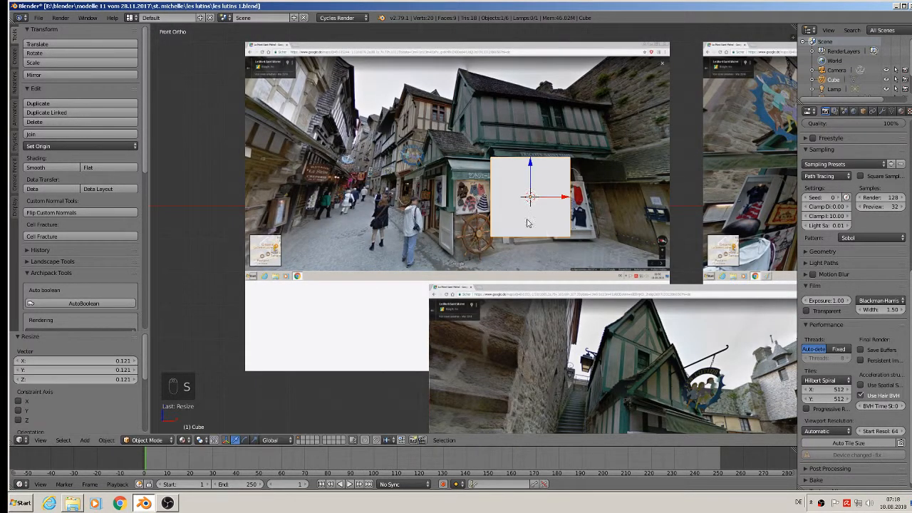
Stretch the cube wide along X and move it back along Y over the shop front.
key("s")
key("x")
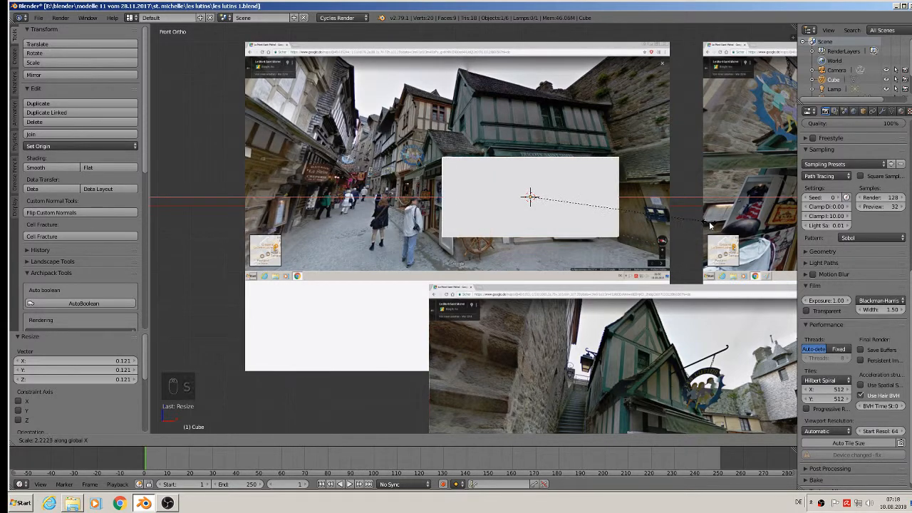
left_click(709, 227)
middle_click_drag(708, 226, 476, 201)
left_click_drag(503, 186, 621, 245)
middle_click_drag(661, 287, 604, 274)
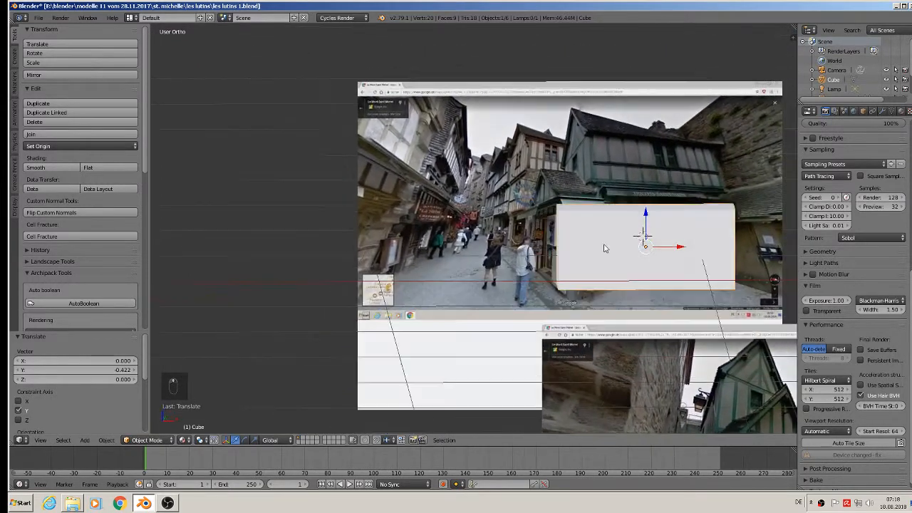
middle_click_drag(607, 234, 613, 236)
In Edit Mode, cut an edge loop across the cube to divide it into two parts.
key("Tab")
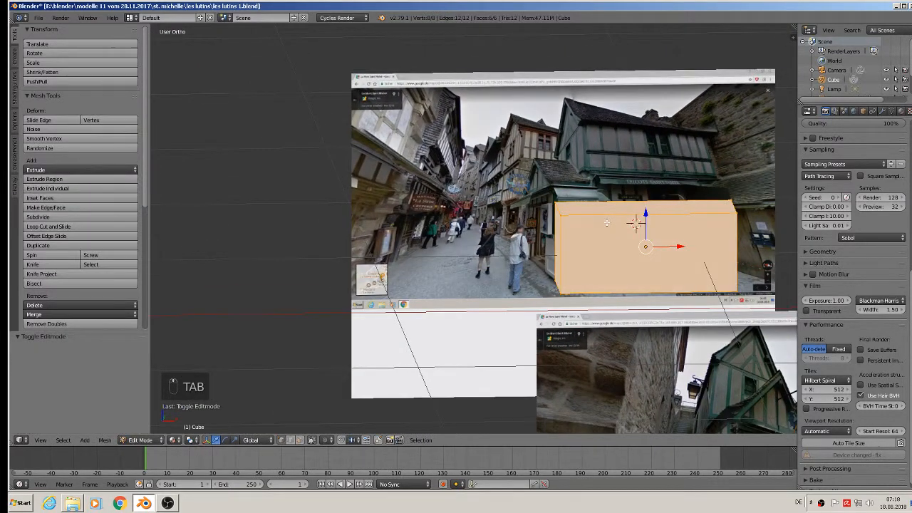
key("ctrl+r")
left_click(606, 222)
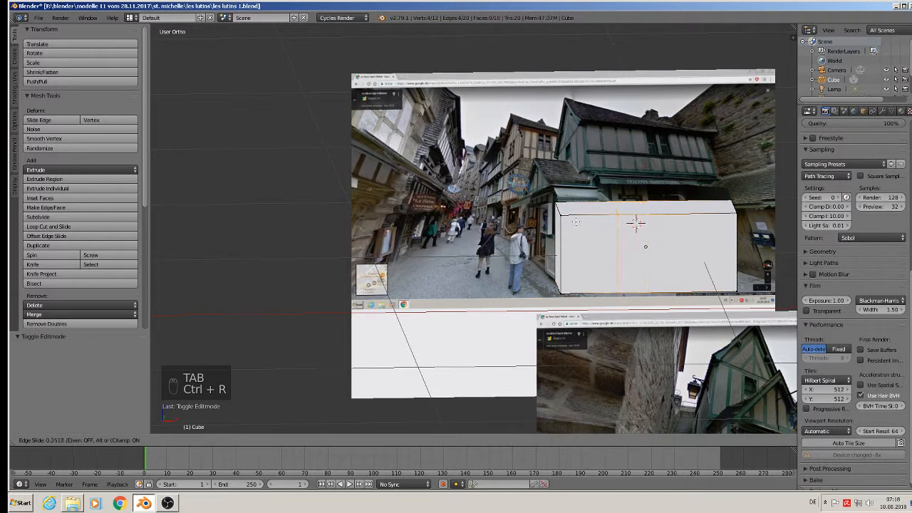
left_click(636, 223)
middle_click_drag(636, 222, 565, 240, "shift")
Extrude the top face of the cube's right part upward.
left_click(300, 441)
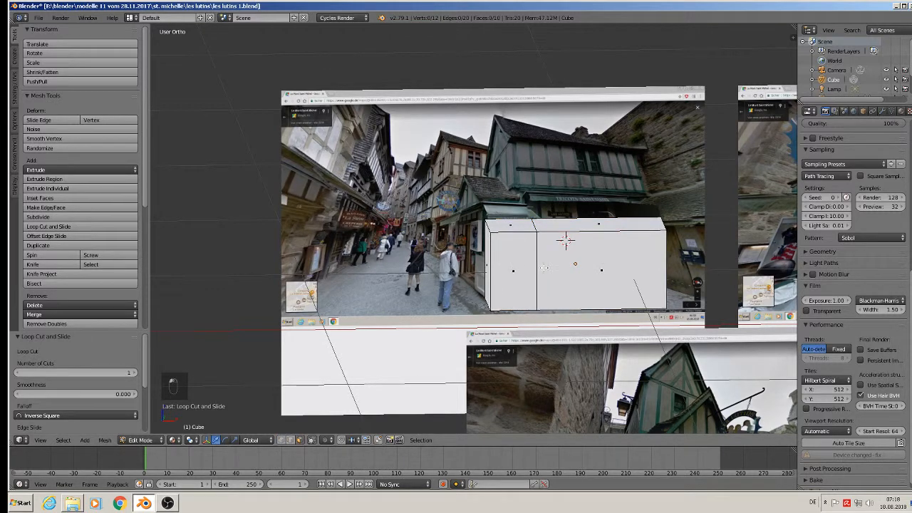
right_click(564, 240)
key("e")
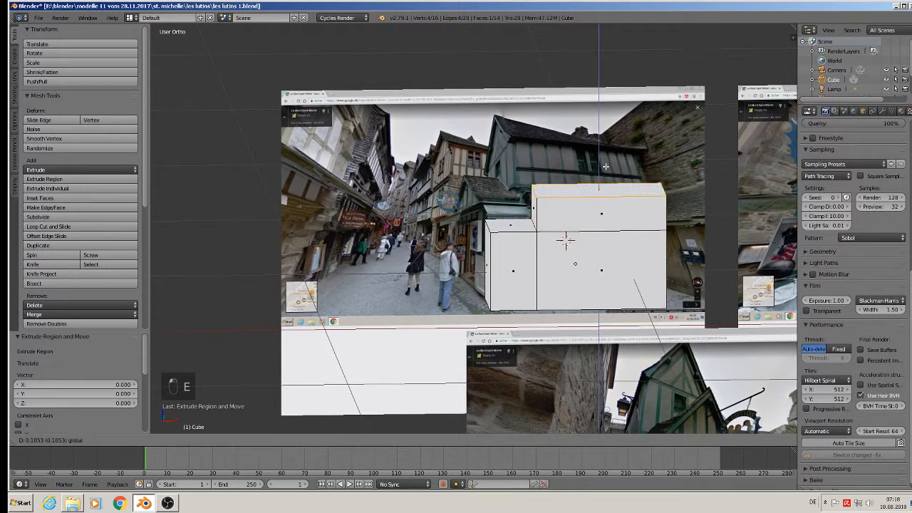
left_click_drag(609, 146, 609, 148)
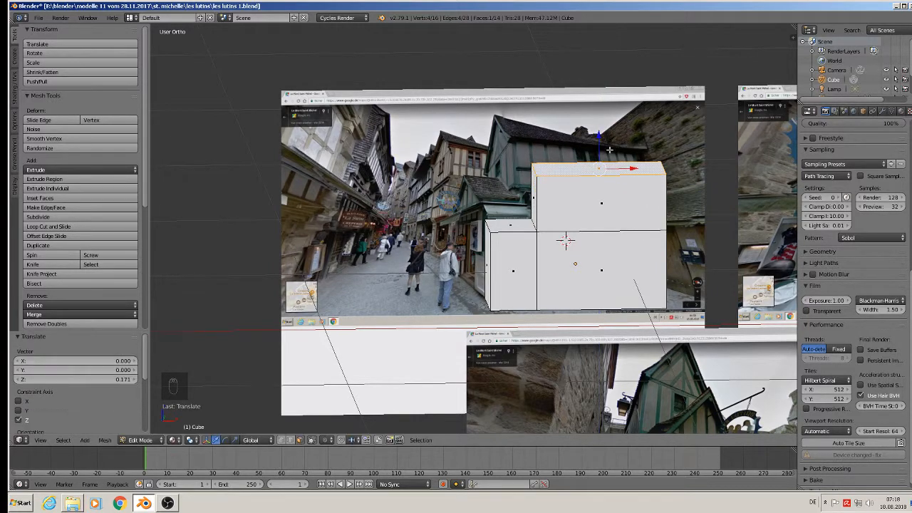
mouse_move(582, 246)
middle_mouse_down()
mouse_move(562, 219)
mouse_move(581, 231)
mouse_move(574, 234)
middle_mouse_up()
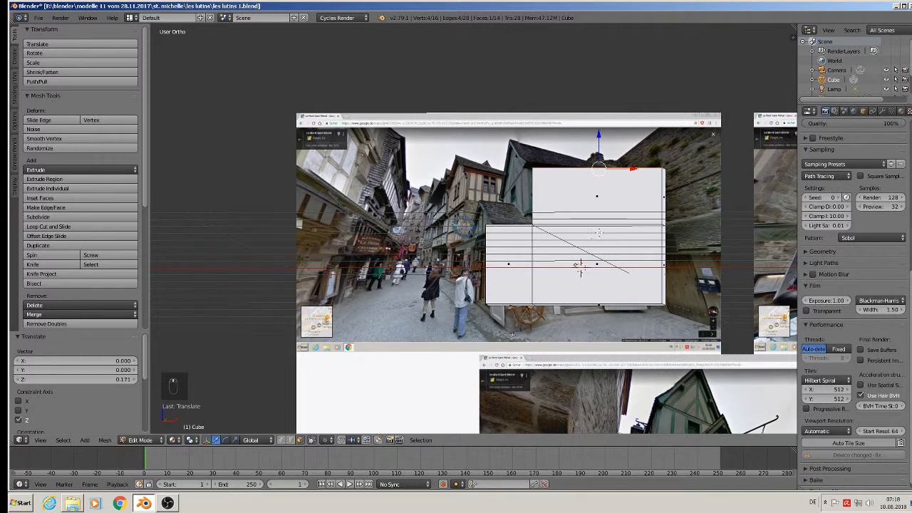
With X-ray on, box-select the tall section's top face and lower it to adjust its height.
left_click(311, 440)
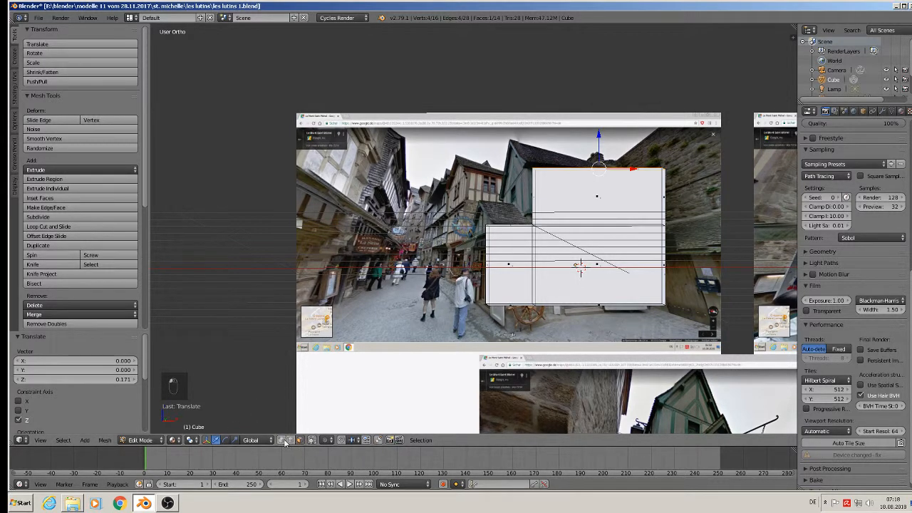
key("a")
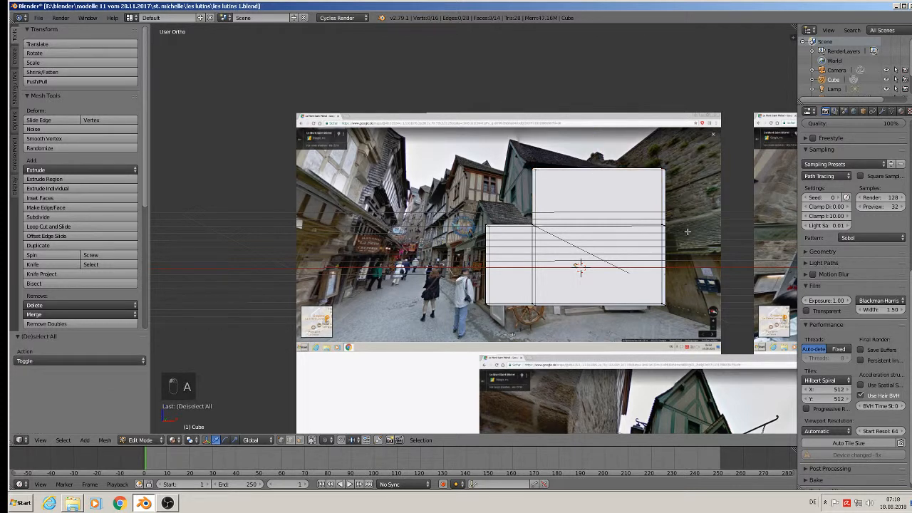
key("b")
left_click_drag(686, 231, 428, 146)
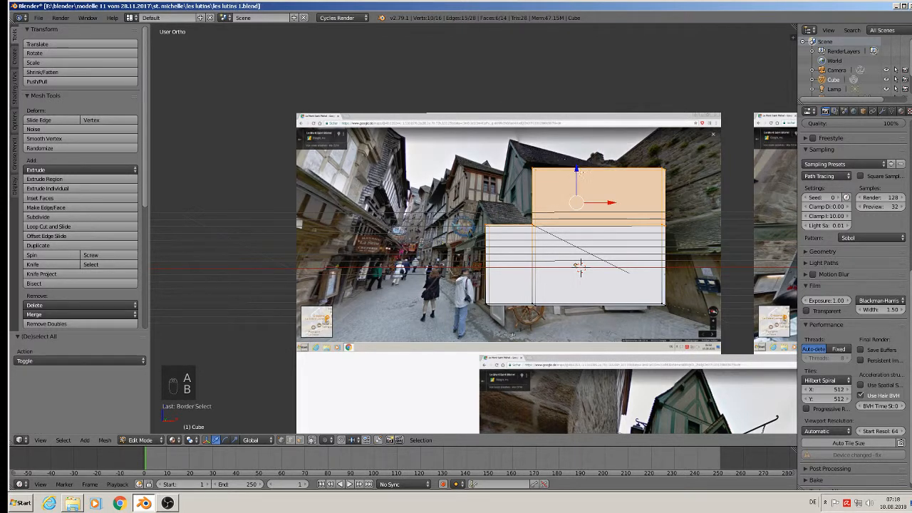
left_click_drag(577, 171, 582, 193)
middle_click_drag(582, 193, 556, 222)
key("Tab")
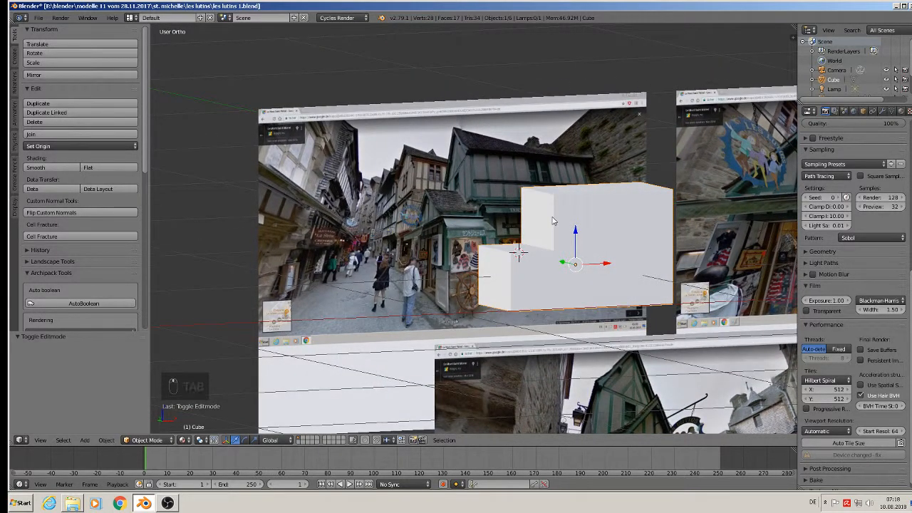
Lower the tall section's top face slightly along Z.
key("Tab")
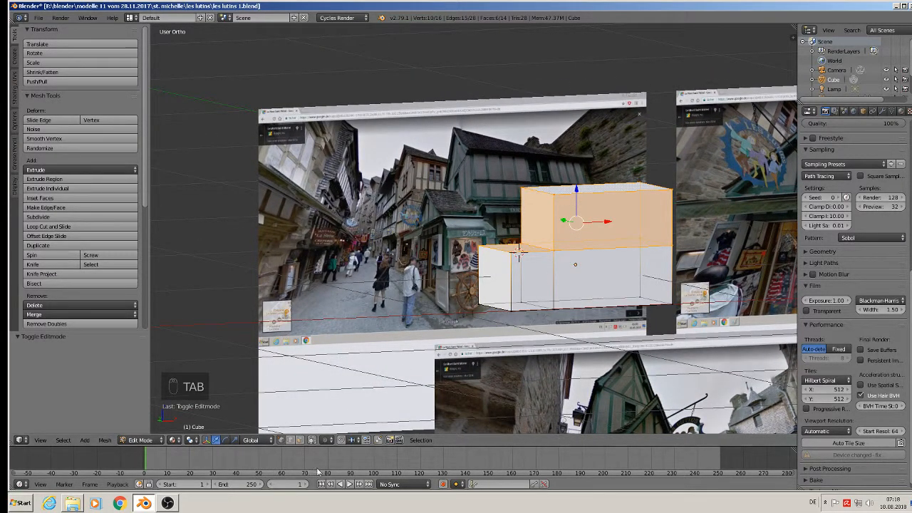
left_click(300, 440)
right_click_drag(594, 193, 598, 186)
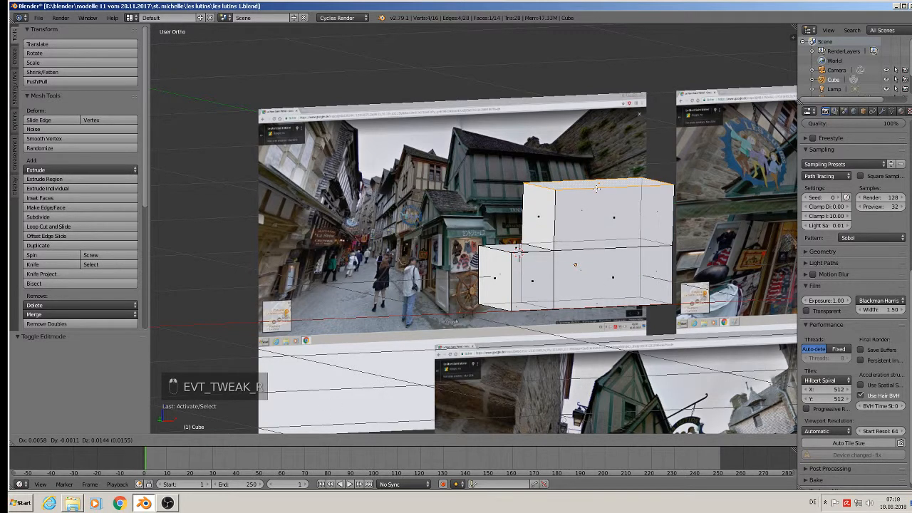
right_click(602, 180)
left_click_drag(595, 161, 596, 169)
key("Tab")
middle_click_drag(540, 215, 561, 228)
Add a lengthwise loop cut and raise the lower block's middle edge into a roof ridge.
key("Tab")
key("ctrl+r")
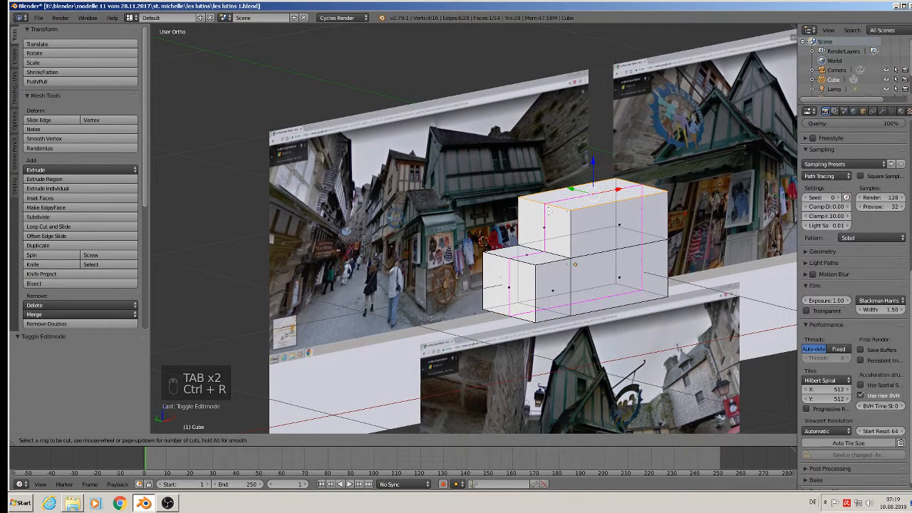
left_click(548, 211)
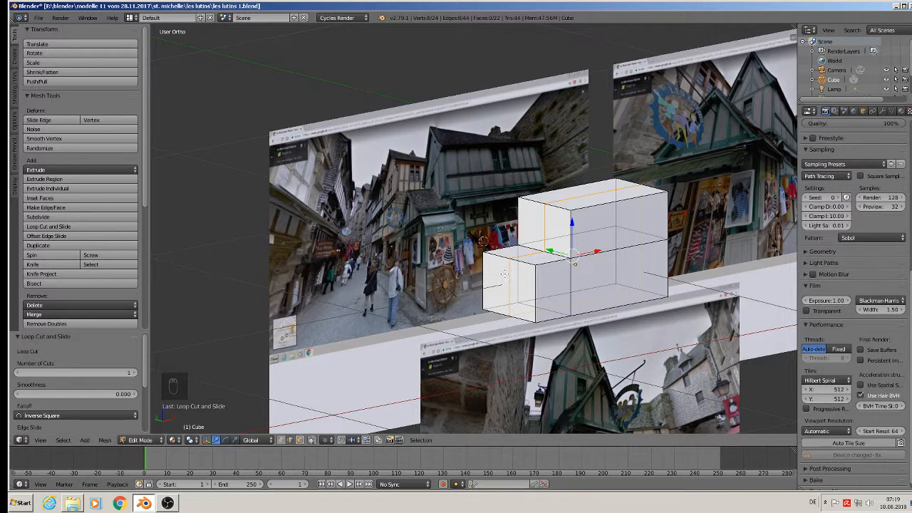
right_click(482, 240)
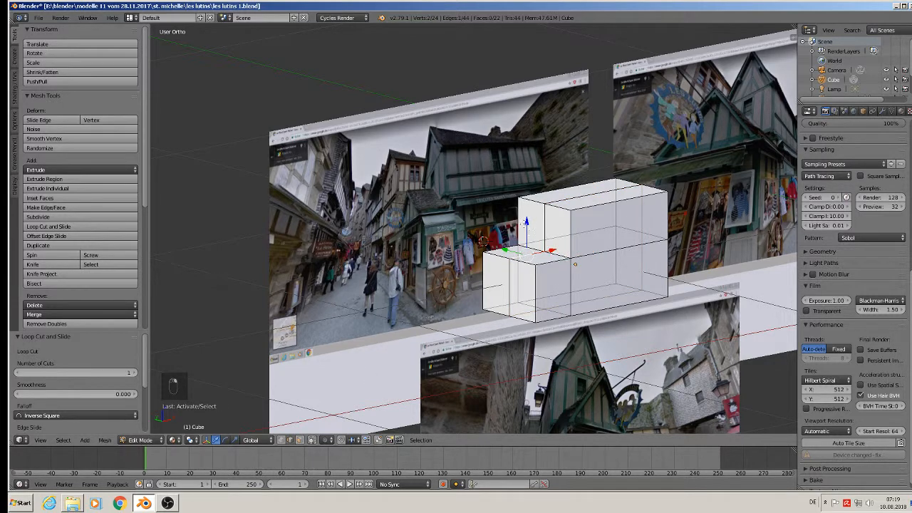
left_click_drag(525, 229, 527, 205)
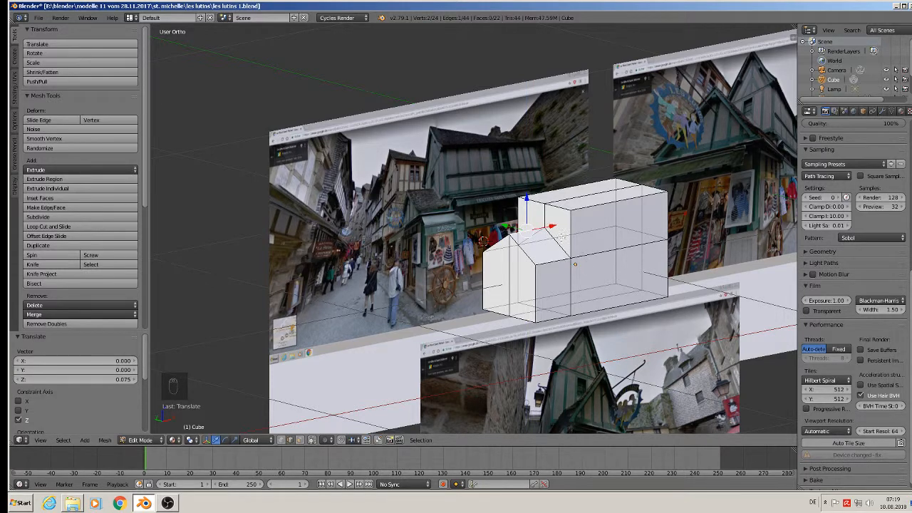
Raise the tall section's middle top edge into a second roof ridge.
middle_click_drag(569, 241, 537, 241)
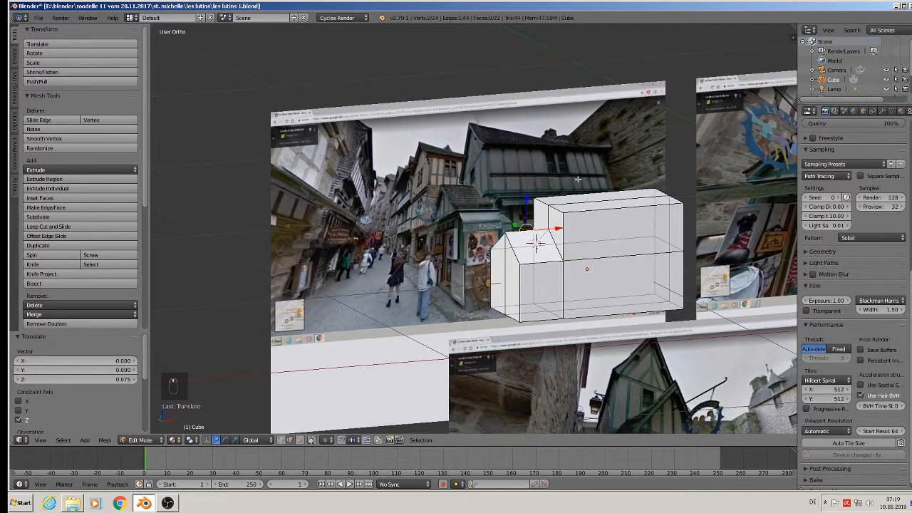
right_click(573, 202)
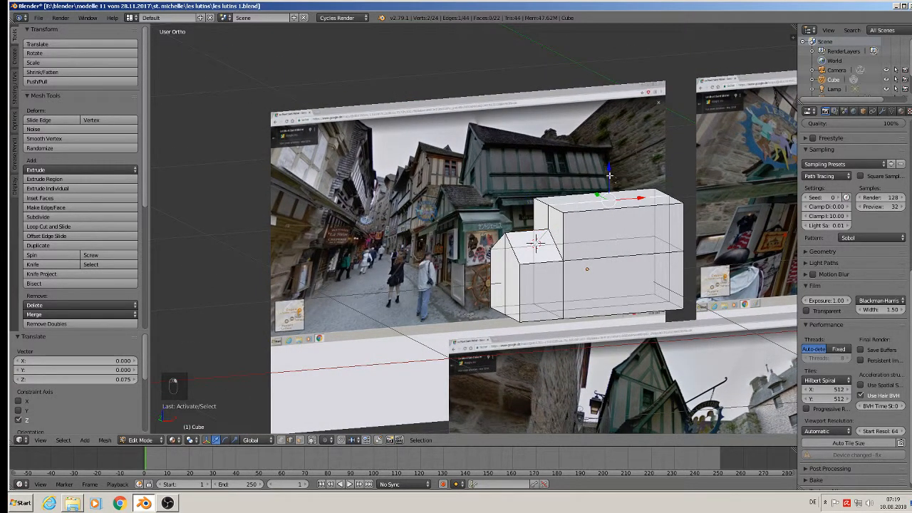
left_click_drag(609, 173, 609, 136)
middle_click_drag(622, 255, 561, 191, "shift")
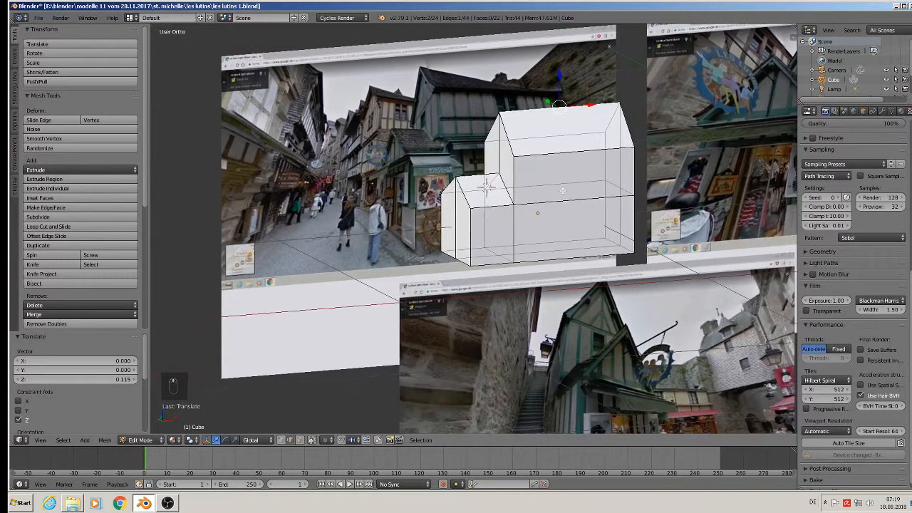
middle_click_drag(536, 245, 570, 232)
Move the building left, off the reference photo.
key("Tab")
left_click_drag(569, 232, 209, 254)
middle_click_drag(218, 240, 393, 251, "shift")
Duplicate the building and move the copy 0.687 up along Z.
key("shift+d")
key("z")
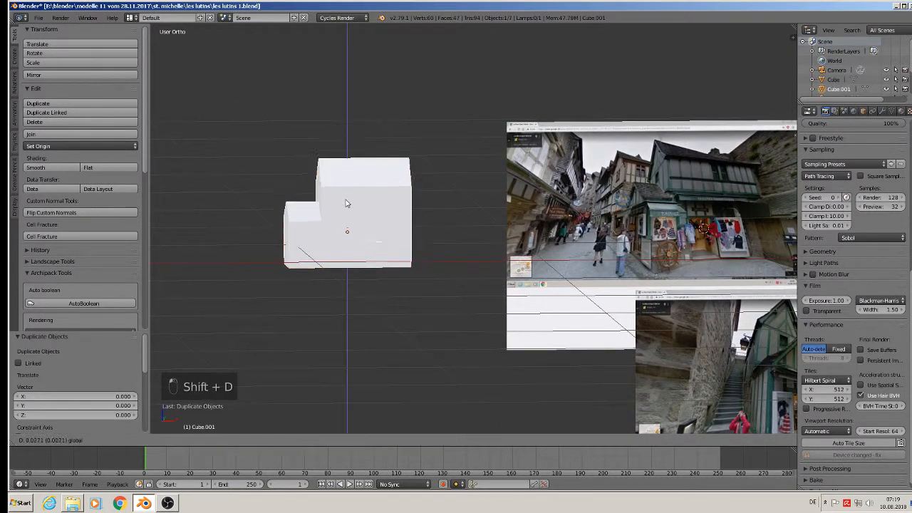
left_click(376, 55)
Save the model file and frame the reference photos in front view.
left_click(39, 18)
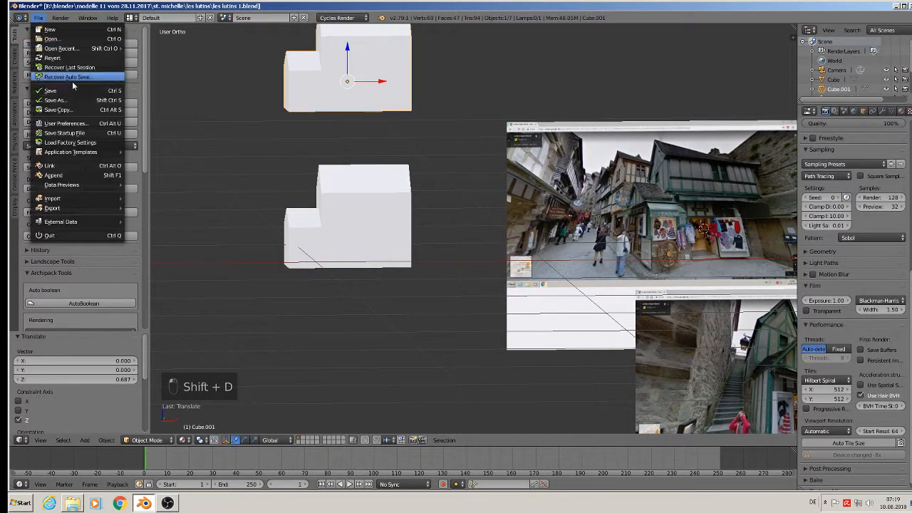
left_click(89, 93)
middle_click_drag(641, 168, 388, 161, "shift")
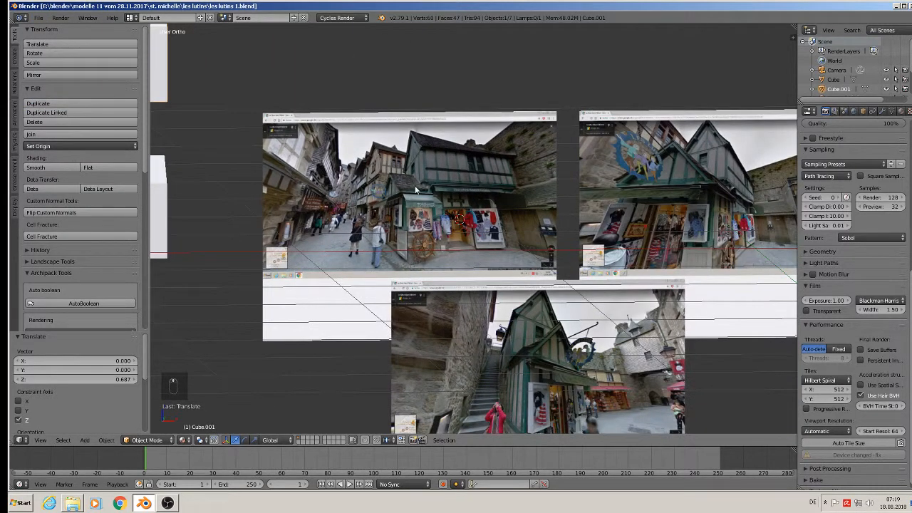
middle_click_drag(493, 217, 537, 249, "shift")
scroll(537, 249, "up", 1)
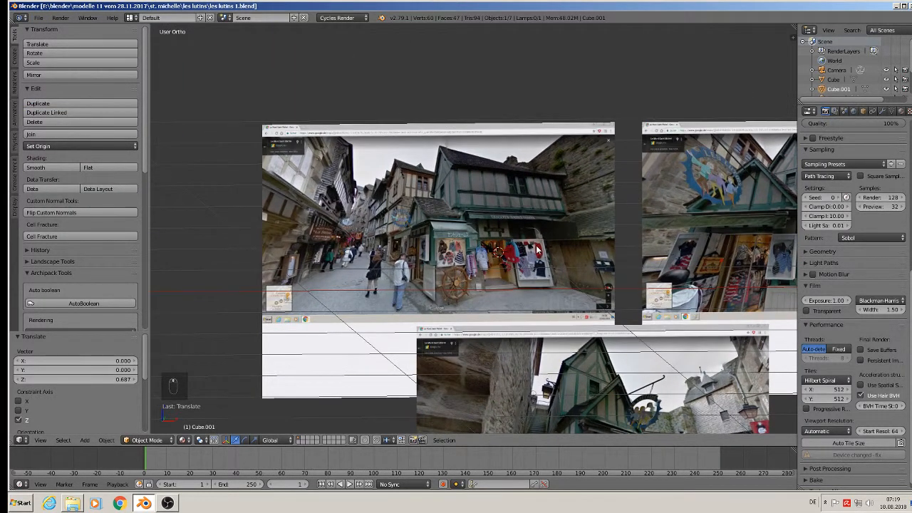
key("KP_1")
key("KP_2")
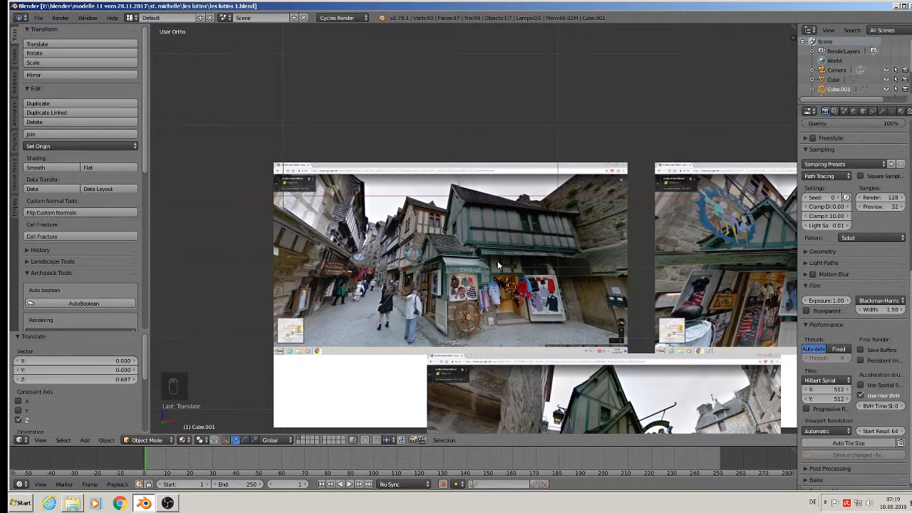
Place the 3D cursor on an upper window and add a cube scaled into a tall window-shaped block.
scroll(553, 233, "up", 8)
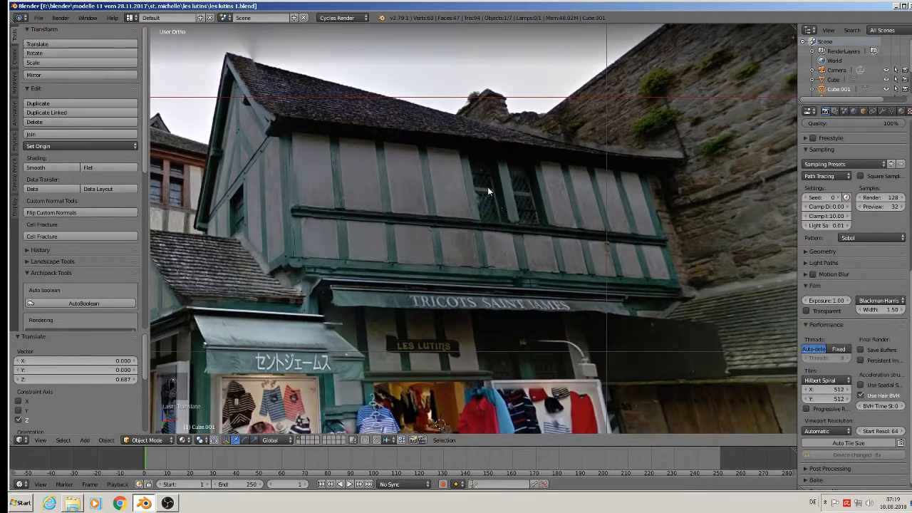
left_click(486, 188)
left_click(85, 440)
mouse_move(98, 428)
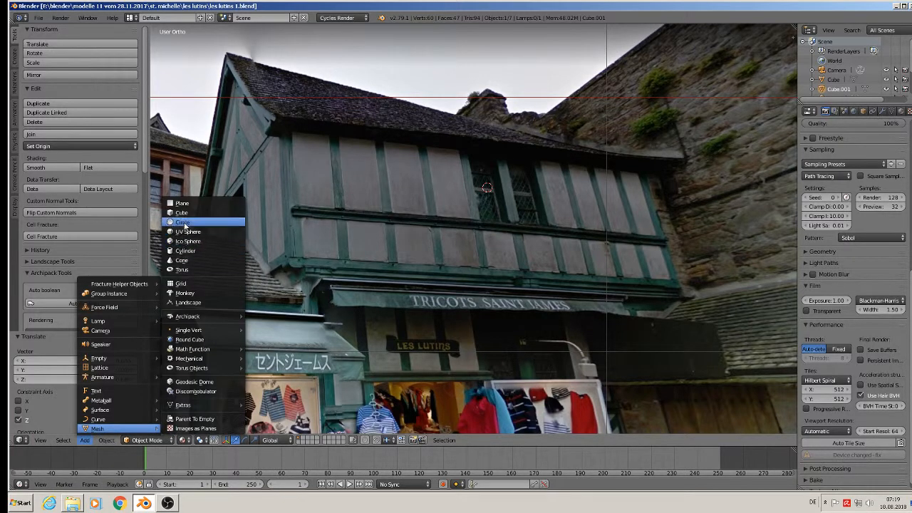
left_click(188, 222)
key("s")
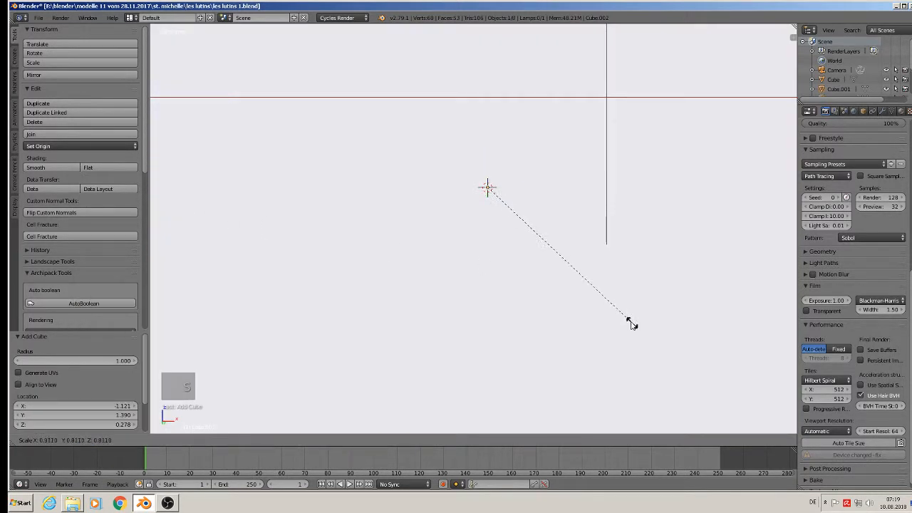
left_click(496, 189)
key("s")
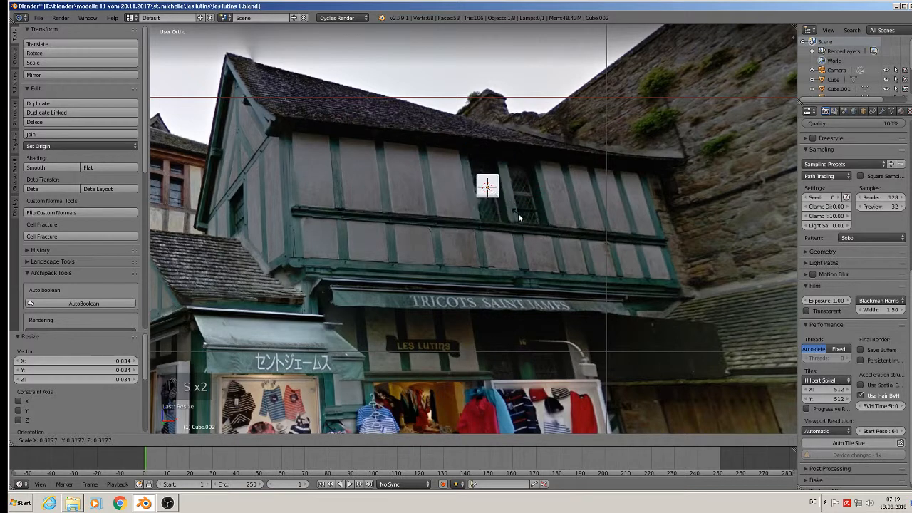
left_click(540, 219)
key("s")
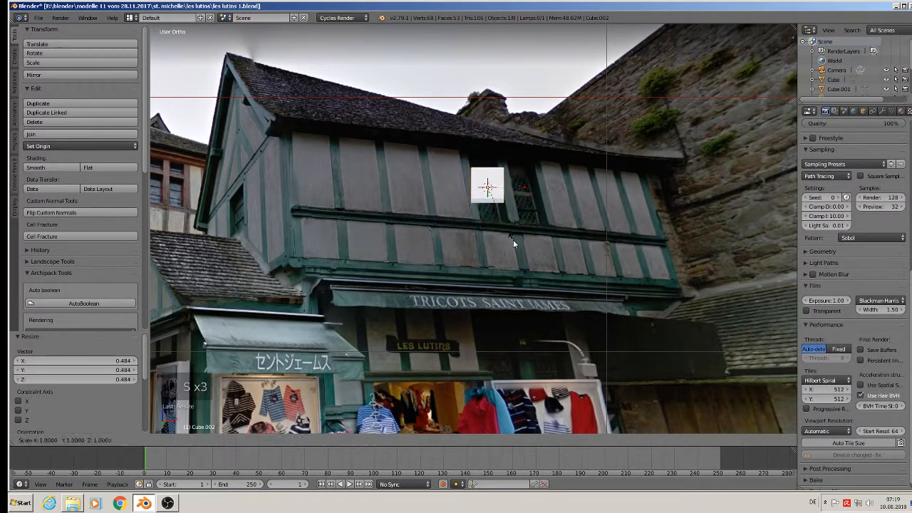
key("z")
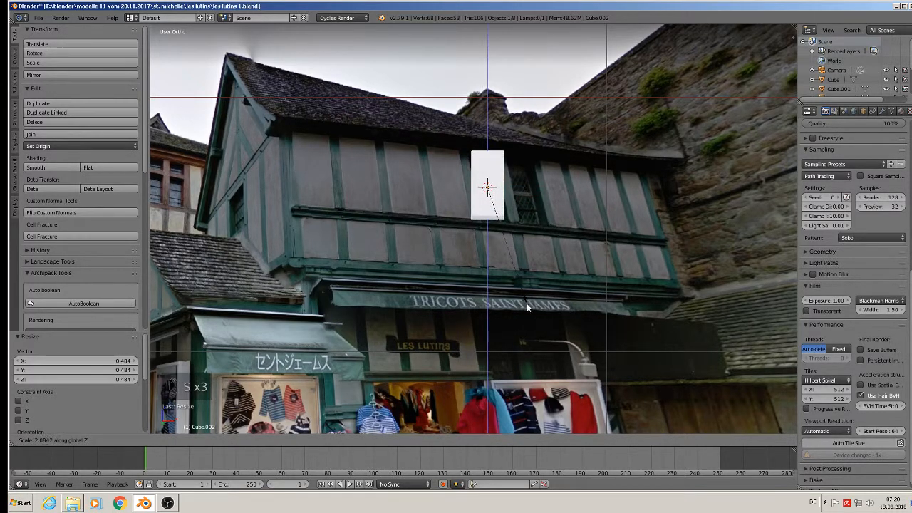
left_click(526, 303)
key("KP_1")
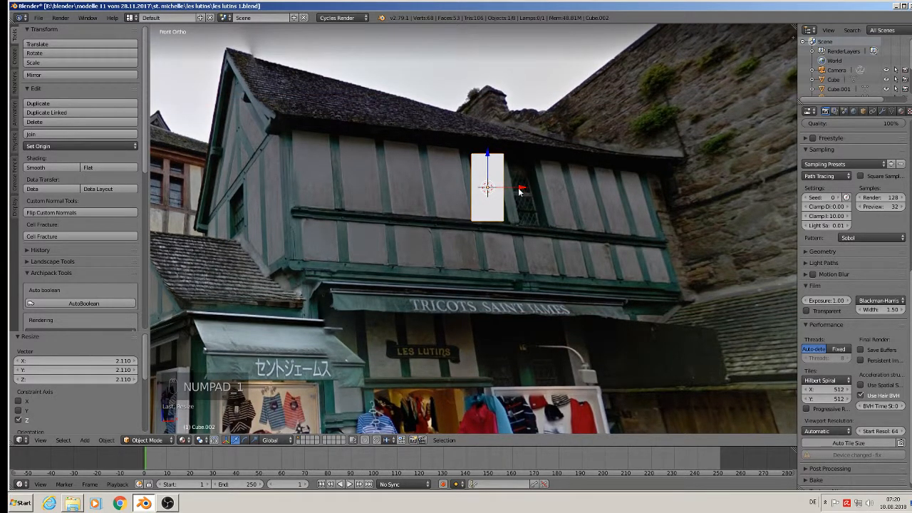
Duplicate the window block sideways over the second upper window.
key("shift+d")
key("x")
left_click(561, 195)
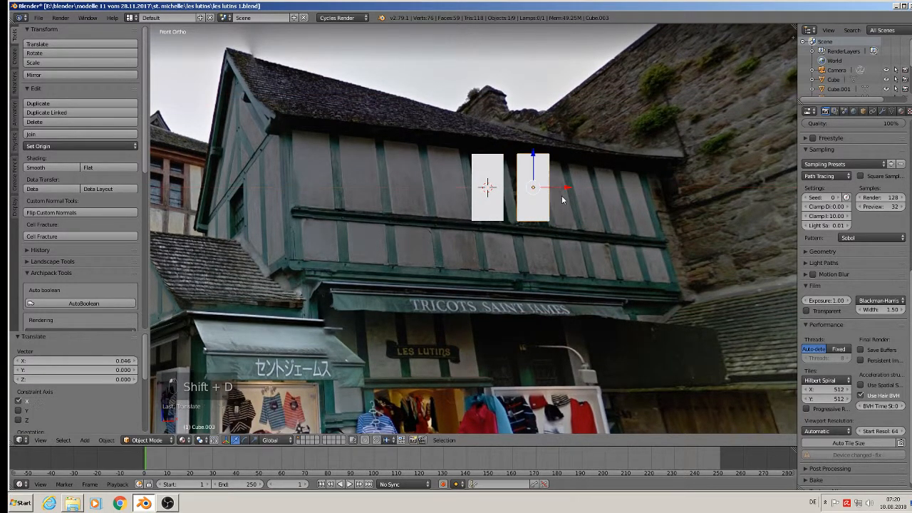
scroll(576, 235, "down", 3)
middle_click_drag(599, 317, 550, 211, "shift")
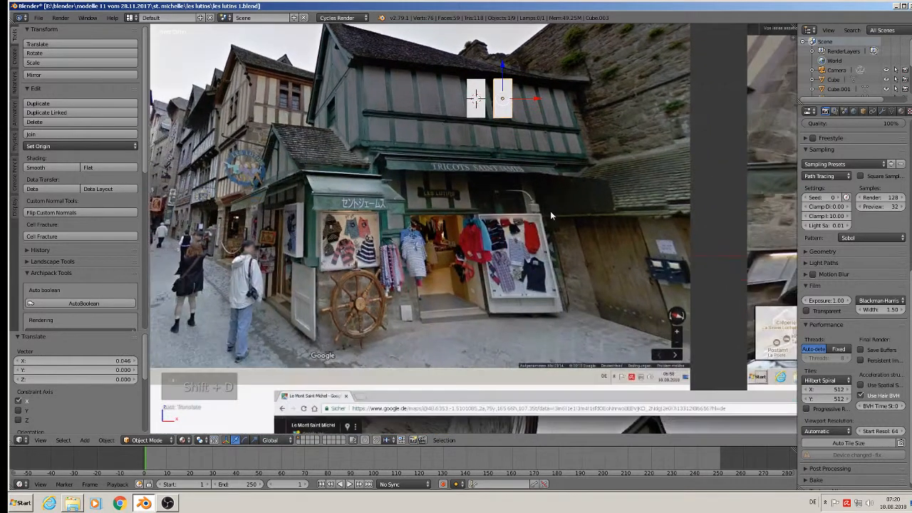
Duplicate both upper window blocks straight down over the lower windows.
right_click(477, 100, "shift")
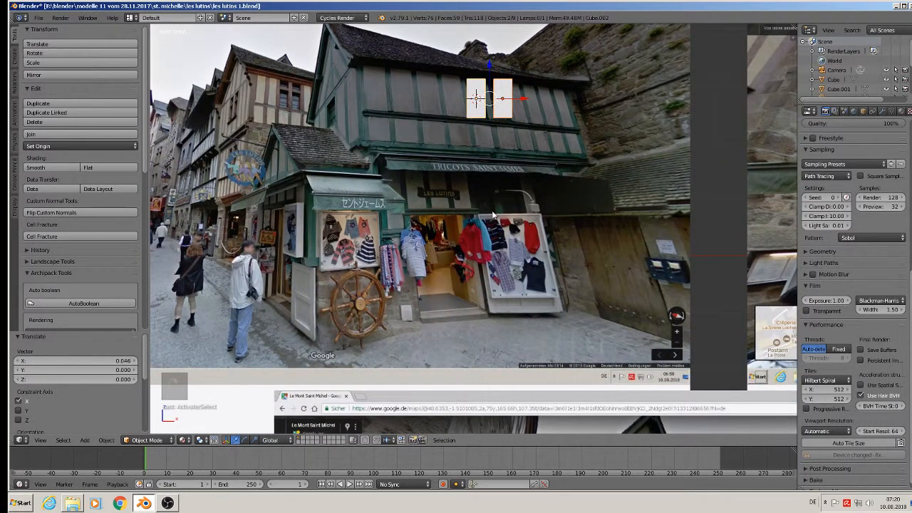
key("shift+d")
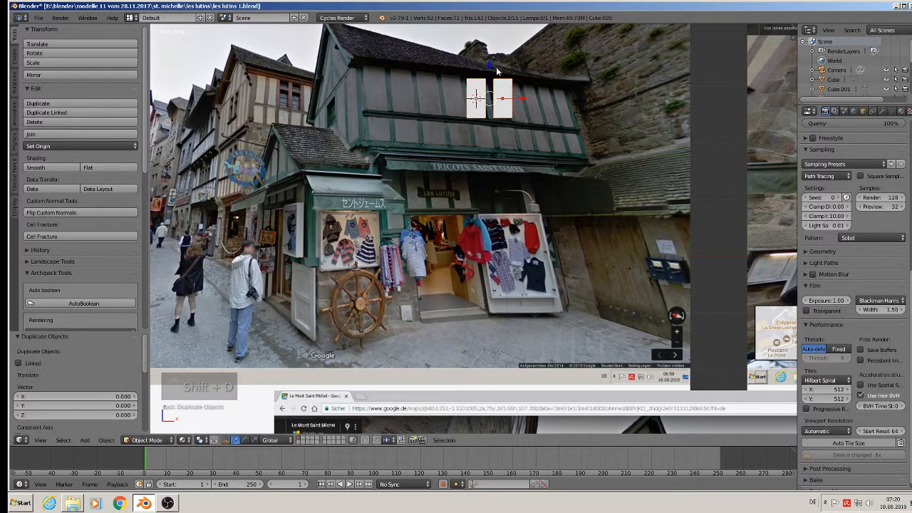
key("z")
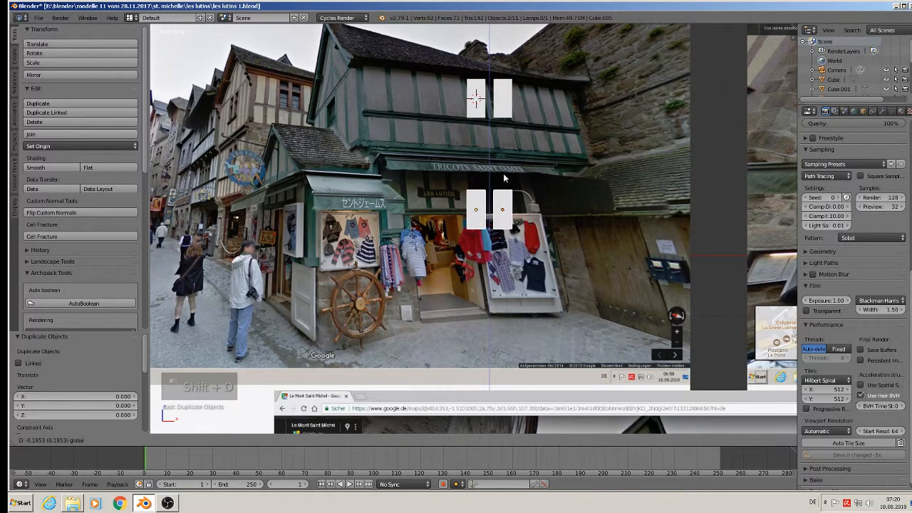
left_click(503, 179)
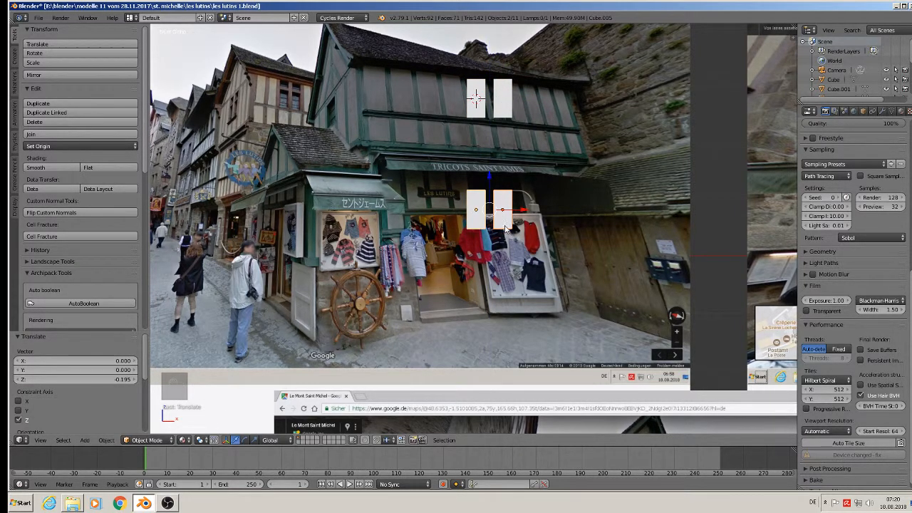
Copy a lower window block sideways onto the shop door and enlarge it to door size.
right_click(483, 206)
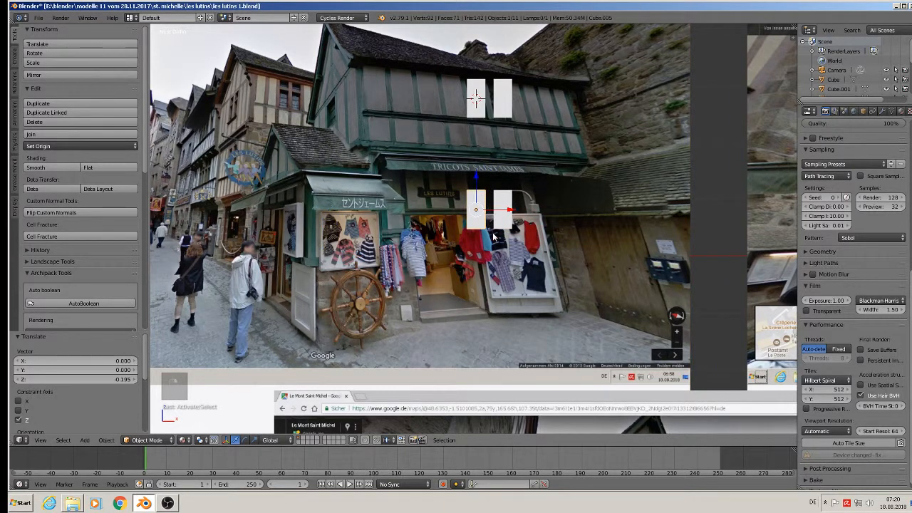
key("shift+d")
key("x")
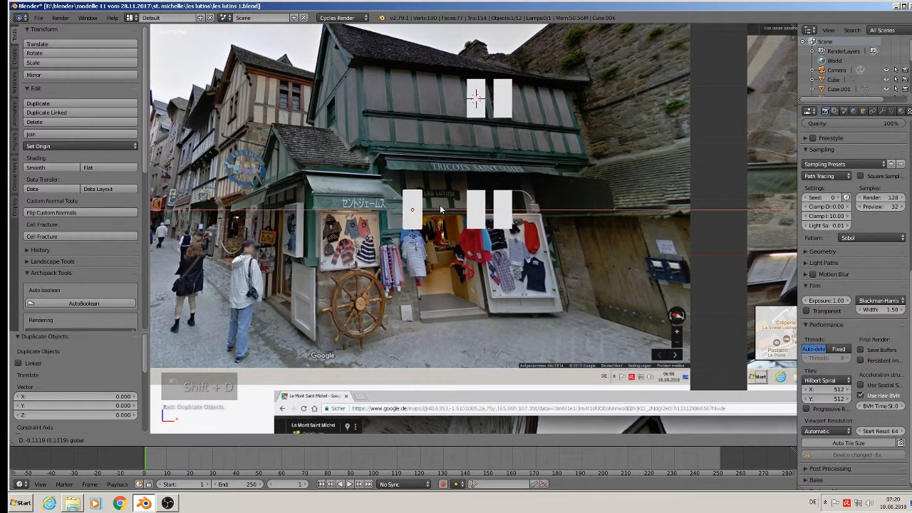
left_click(415, 176)
key("s")
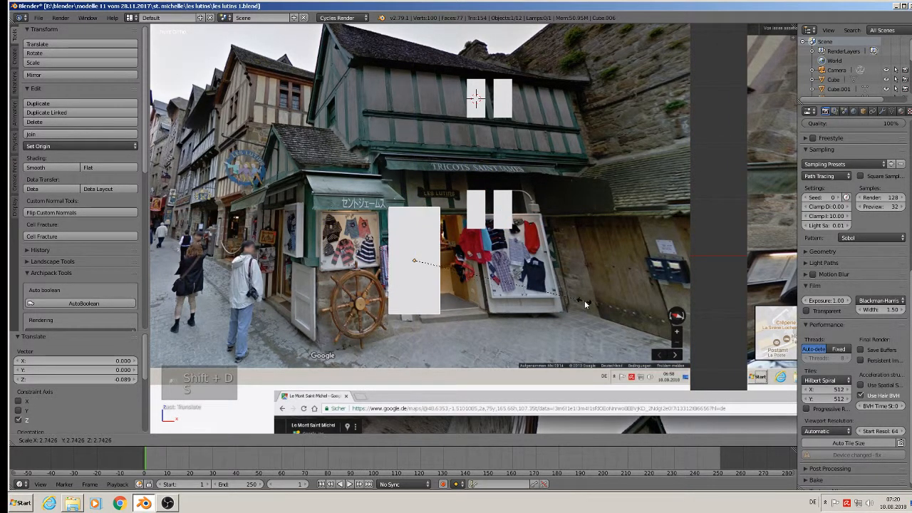
left_click(583, 300)
key("s")
key("x")
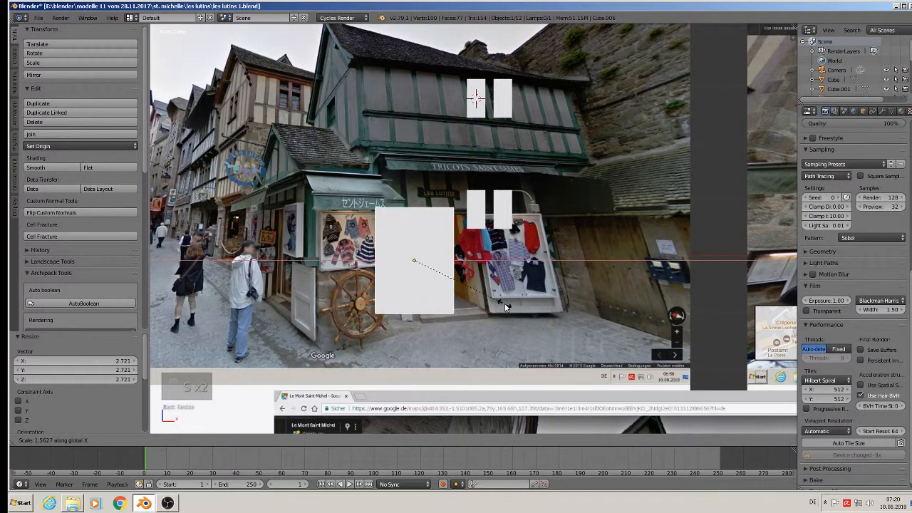
left_click(496, 307)
Narrow the door block to 0.868 along X to match the doorway.
scroll(477, 288, "down", 2)
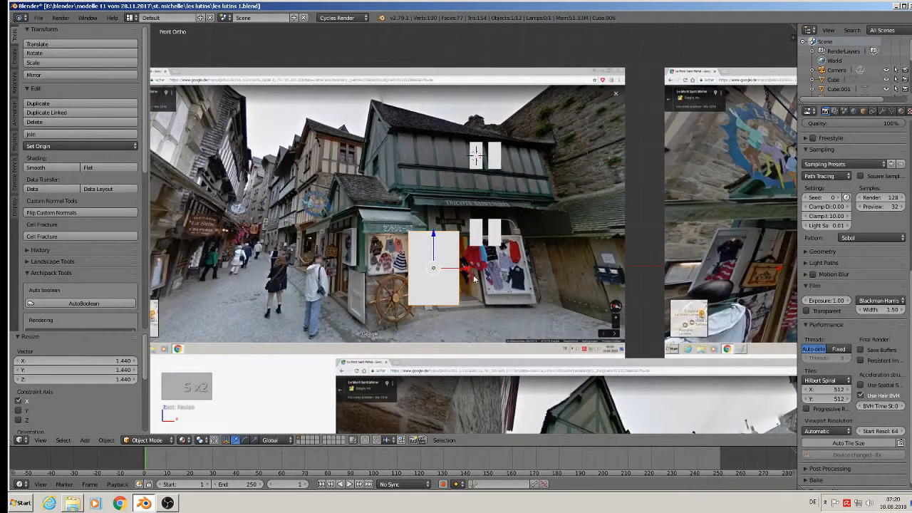
scroll(474, 269, "up", 2)
key("s")
key("x")
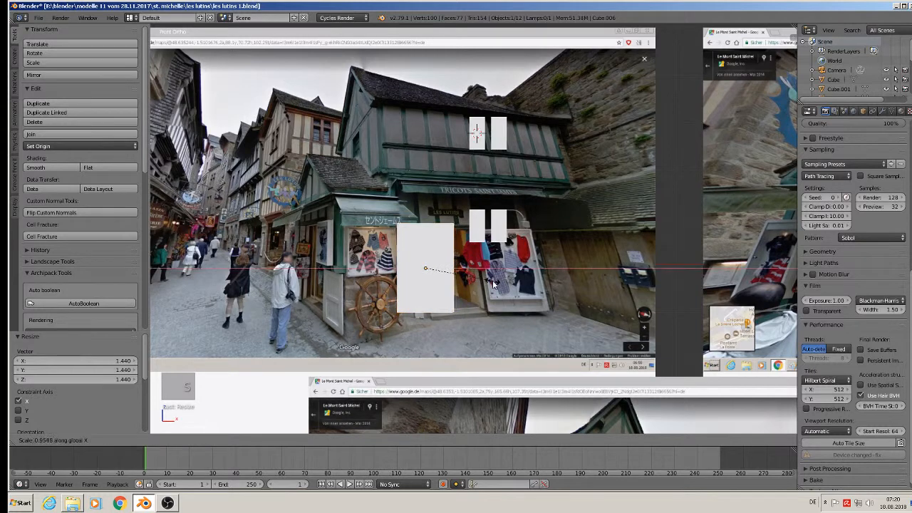
left_click(488, 283)
Select all four window blocks together with the door block.
scroll(489, 283, "down", 1)
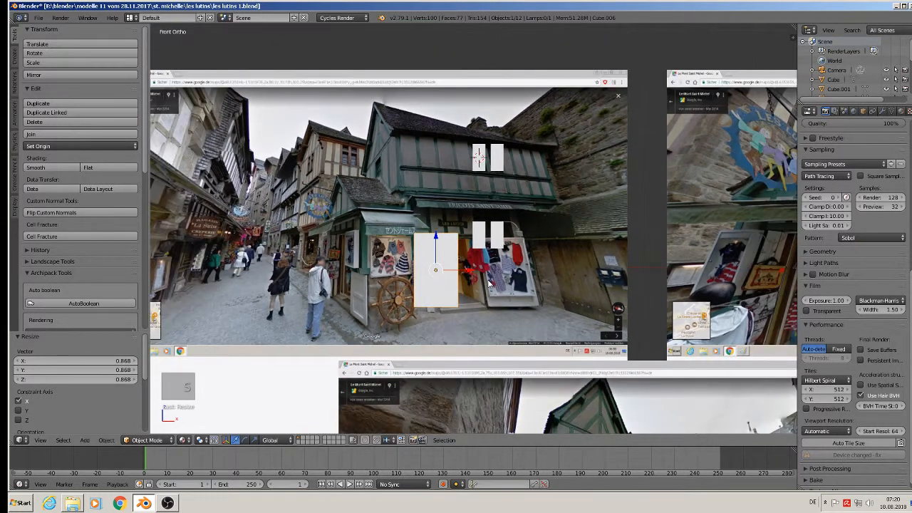
left_click(483, 240, "shift")
left_click(495, 226, "shift")
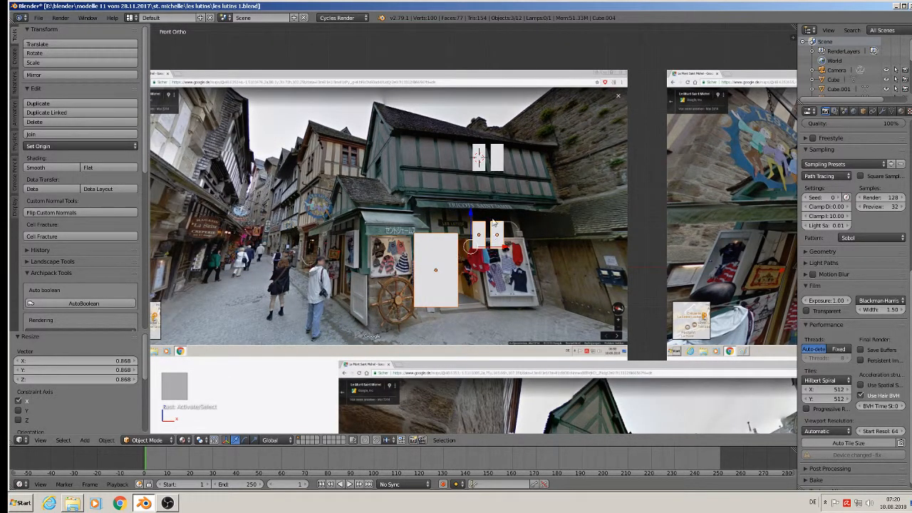
left_click(478, 158, "shift")
left_click(496, 158, "shift")
scroll(499, 232, "down", 3)
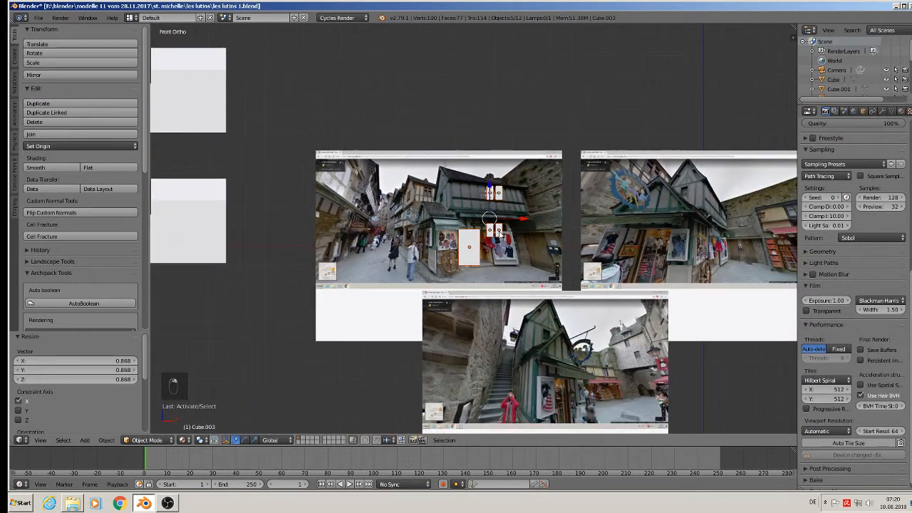
Move the five blocks beside the house model and join them into one object.
scroll(500, 235, "down", 2)
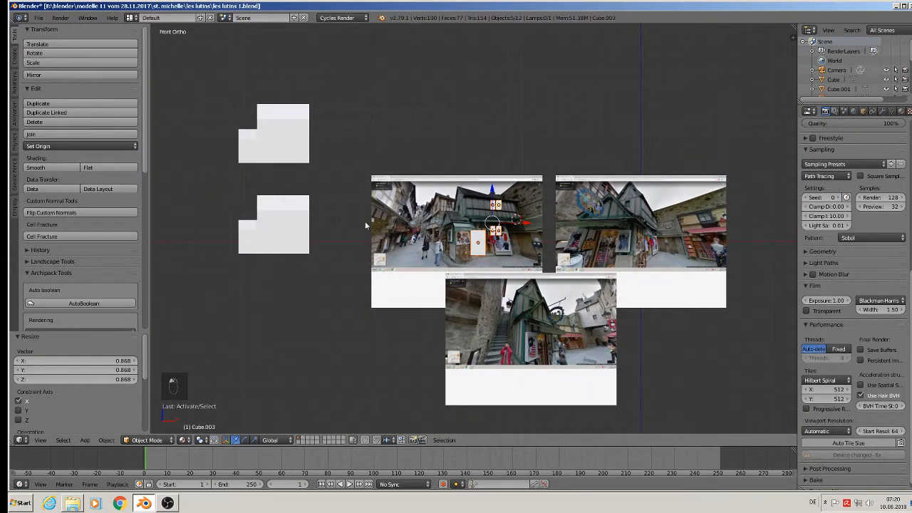
left_click_drag(523, 220, 271, 264)
scroll(298, 288, "up", 3)
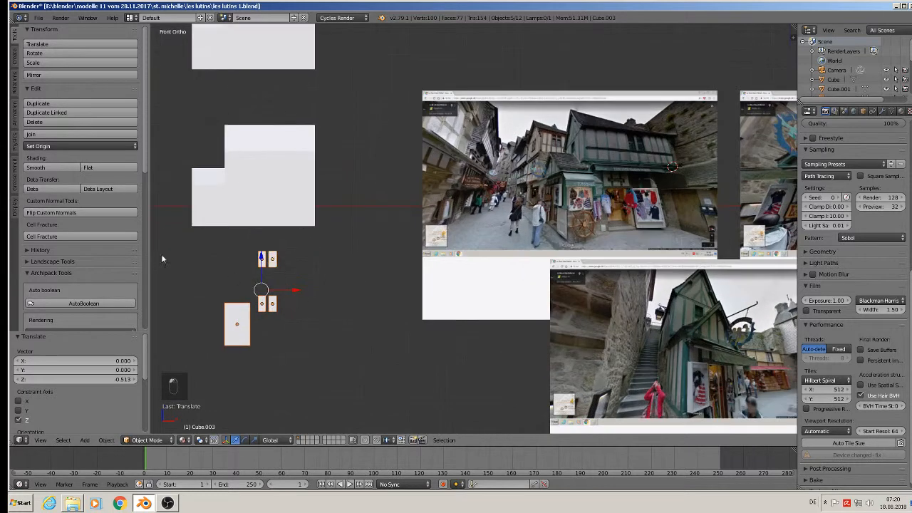
left_click(68, 134)
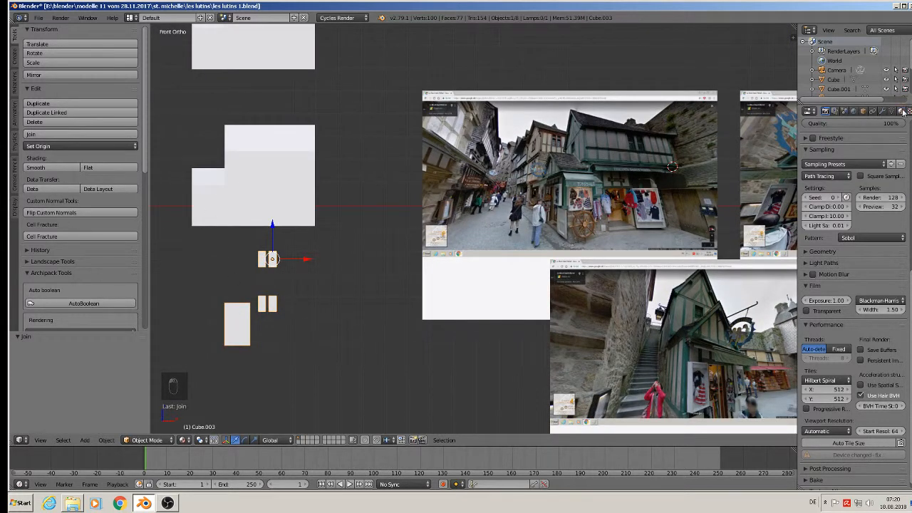
Give the joined blocks a new orange-red material.
left_click(901, 111)
left_click(834, 174)
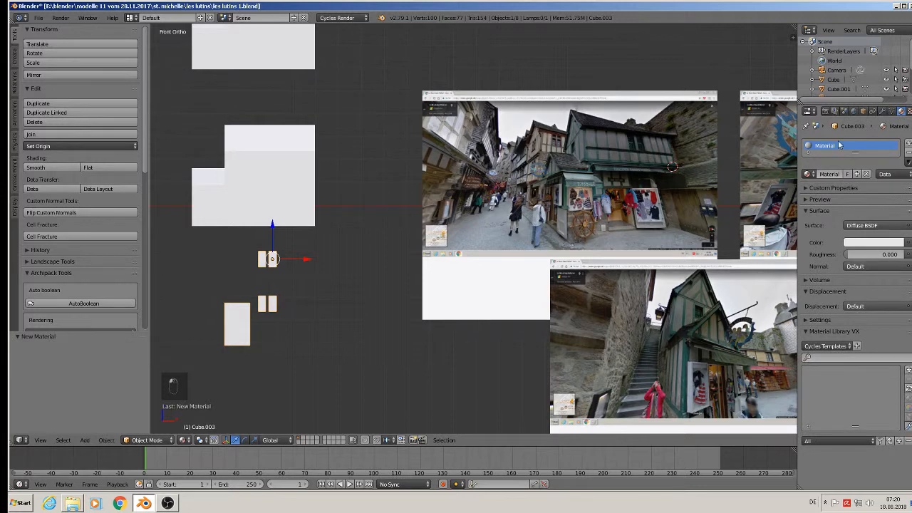
left_click(881, 245)
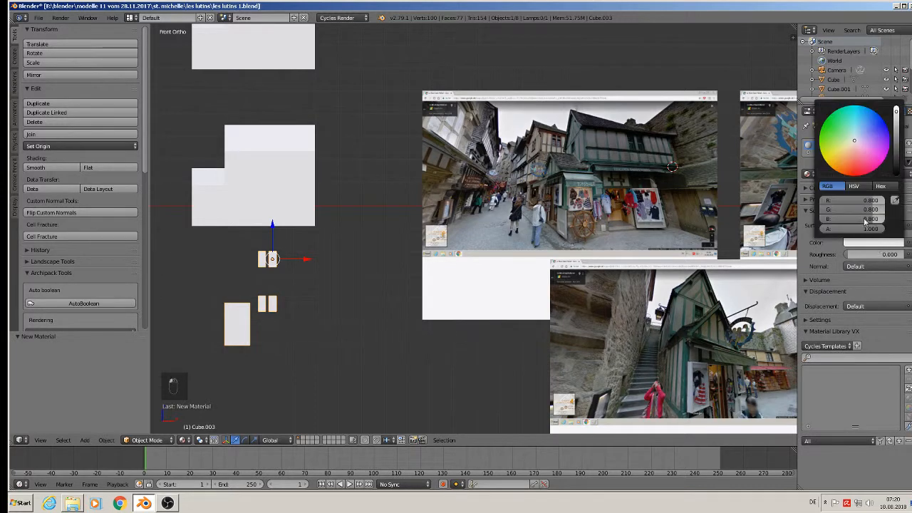
left_click(854, 169)
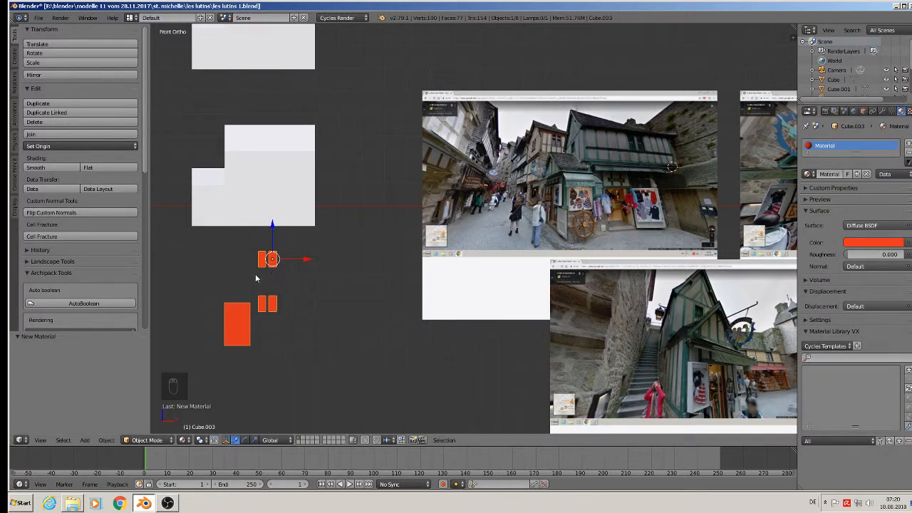
Select the house's bottom band of faces and assign the existing orange Material to the house.
key("Tab")
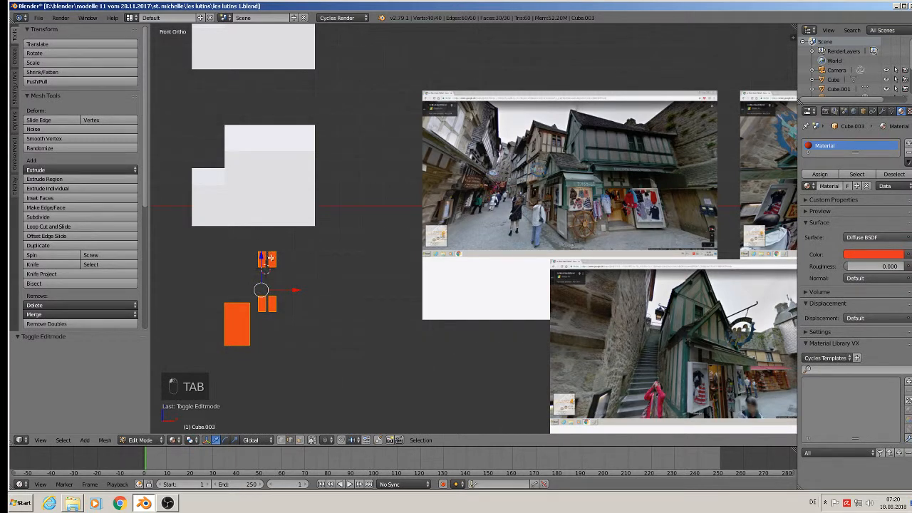
key("Tab")
right_click(252, 202)
key("Tab")
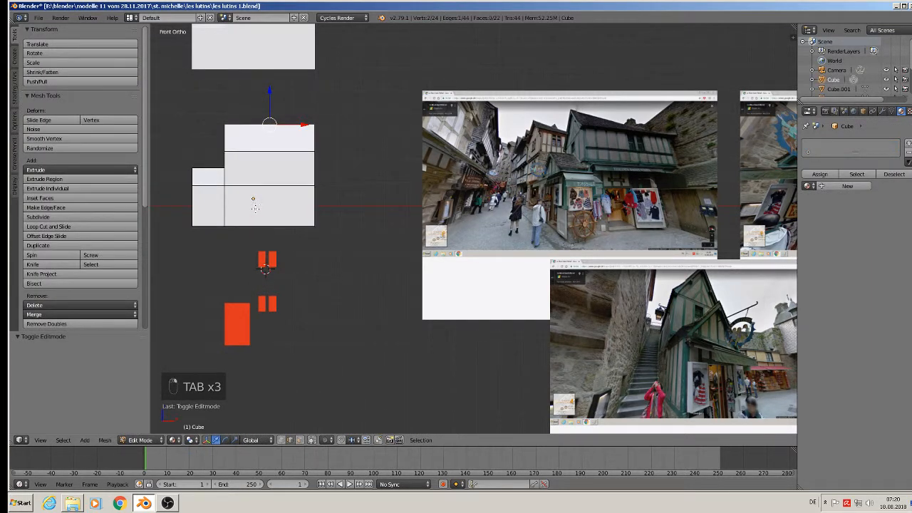
left_click(299, 439)
right_click(223, 207, "alt")
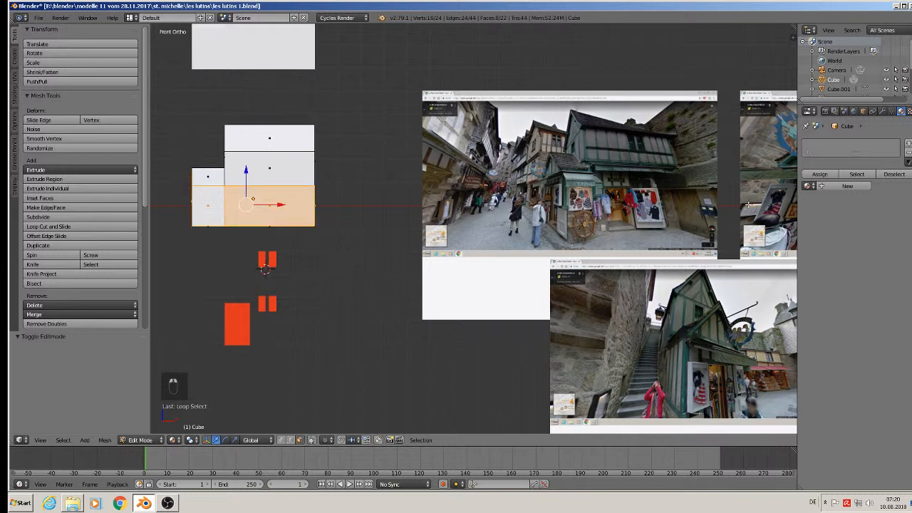
left_click(808, 186)
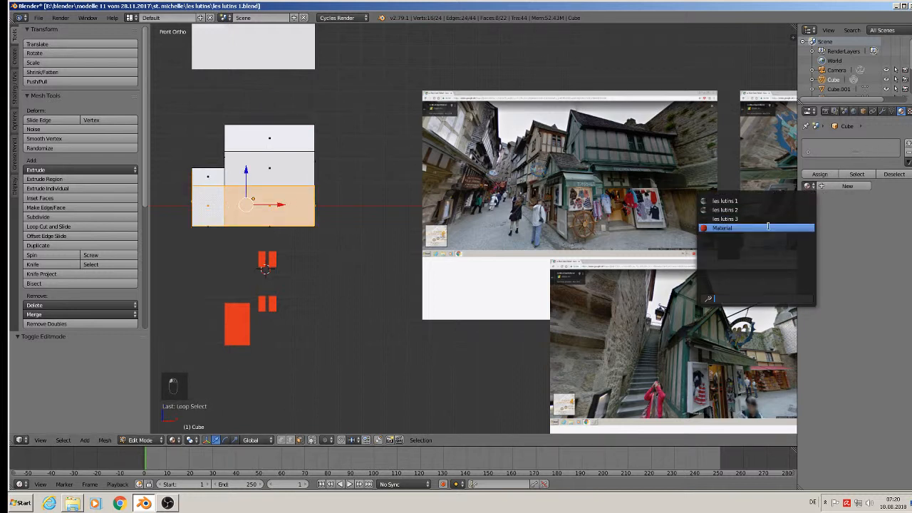
left_click(723, 228)
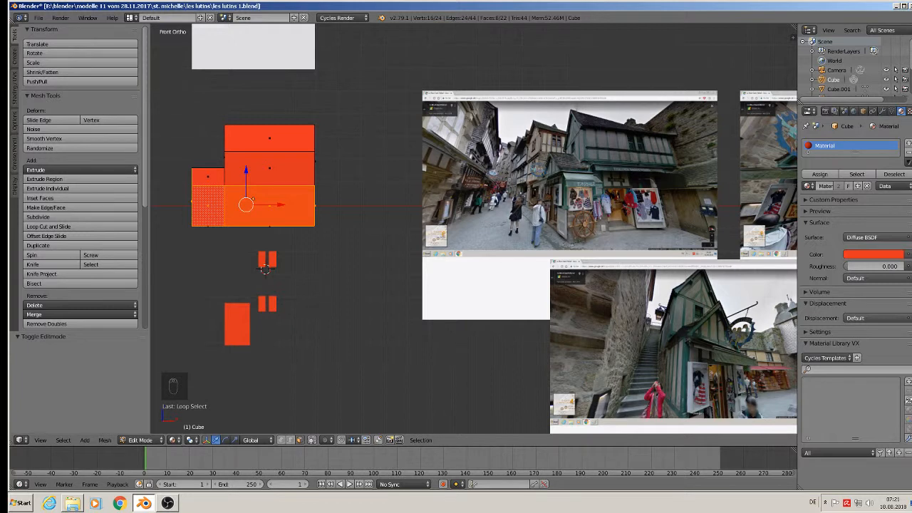
Add a second slot with a new white Material.001 for the ground-floor band.
left_click(908, 146)
left_click(840, 208)
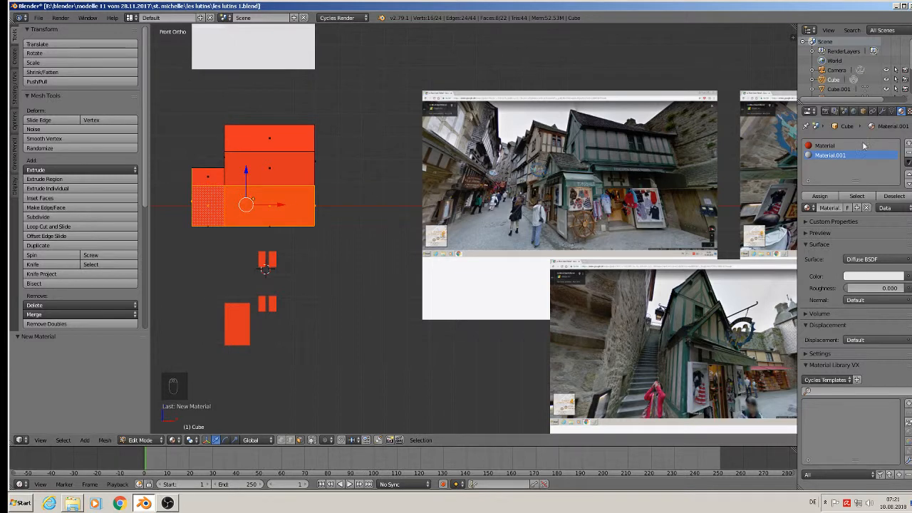
left_click(819, 196)
key("Tab")
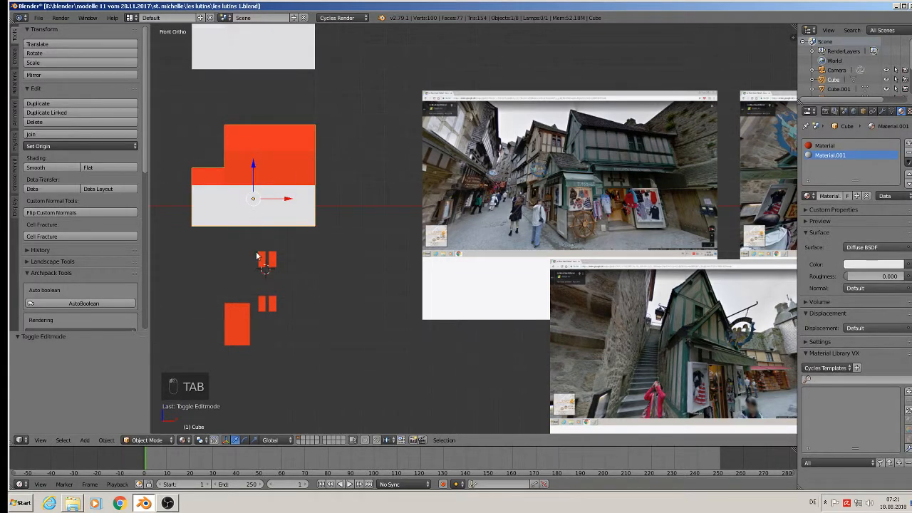
Scale the door and window blocks (Cube.003) to 0.72 and set them against the front wall.
right_click(264, 260)
left_click_drag(271, 245, 305, 119)
middle_click_drag(289, 153, 343, 211)
left_click_drag(242, 124, 326, 179)
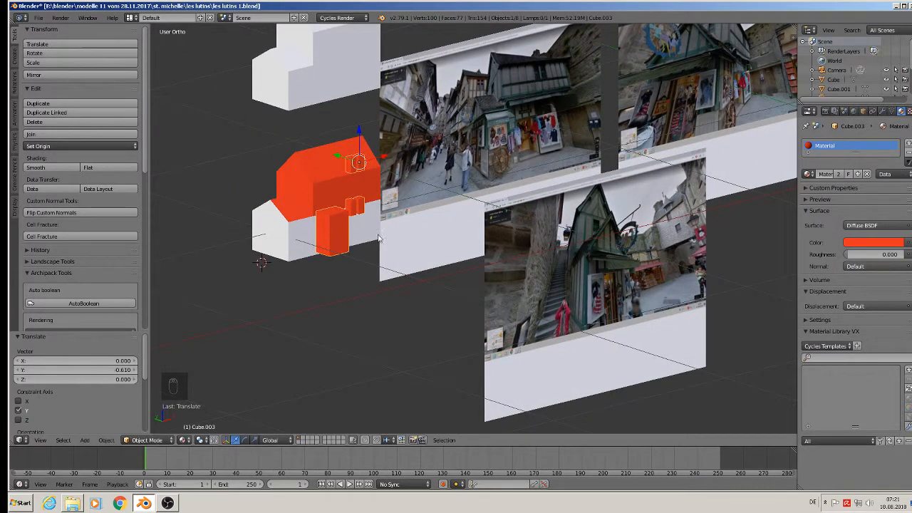
middle_click_drag(326, 179, 381, 259)
key("s")
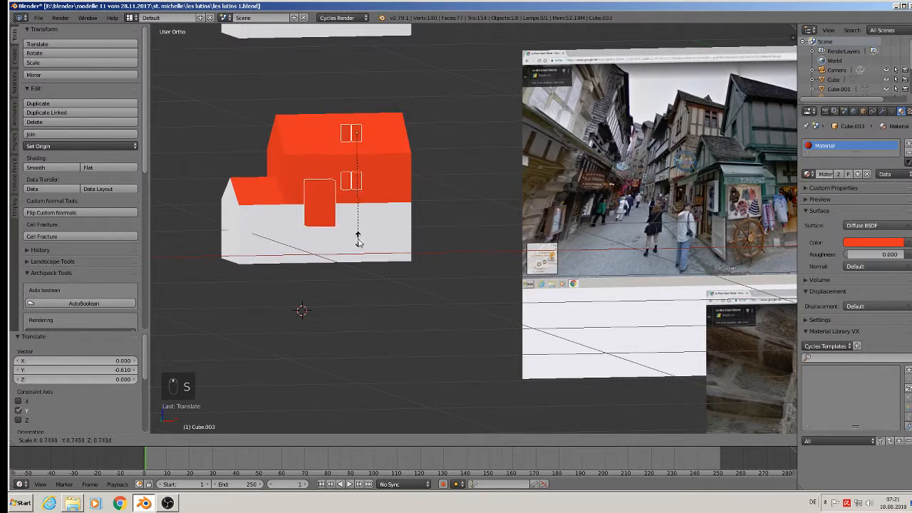
left_click(358, 230)
left_click_drag(369, 93, 376, 144)
scroll(424, 202, "down", 2)
middle_click_drag(438, 242, 296, 280, "shift")
scroll(434, 245, "up", 3)
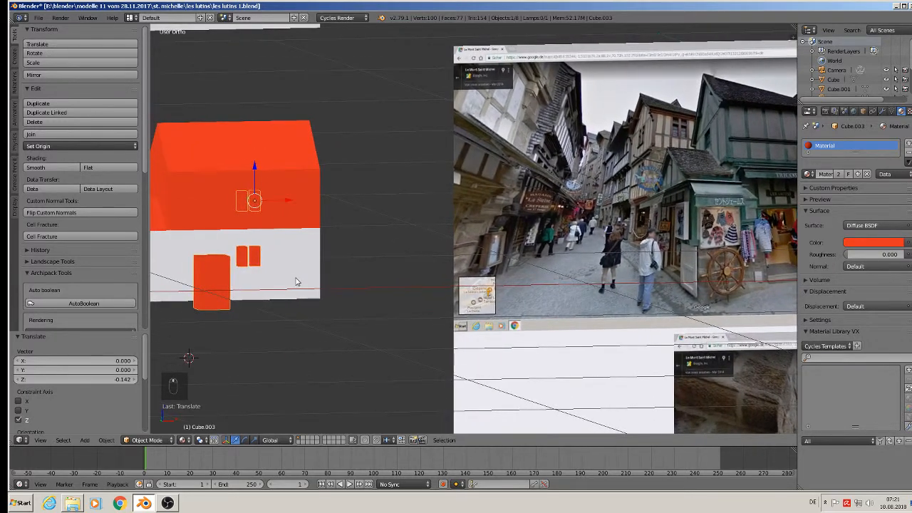
scroll(294, 273, "down", 2)
Shift the house block slightly right along X, then reselect the door and window object.
right_click(292, 255)
left_click_drag(277, 240, 360, 239)
scroll(360, 239, "up", 3)
right_click(340, 217)
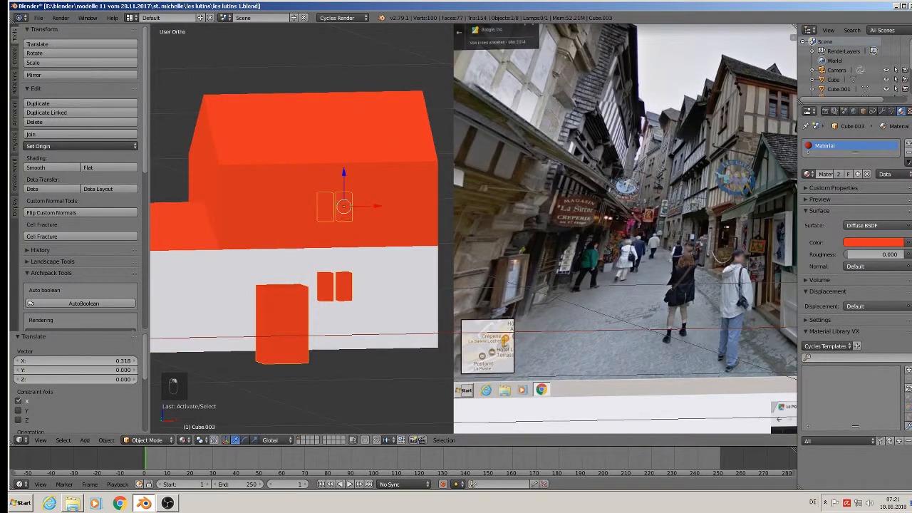
Add a second material slot to Cube.003 holding the white Material.001.
left_click(907, 143)
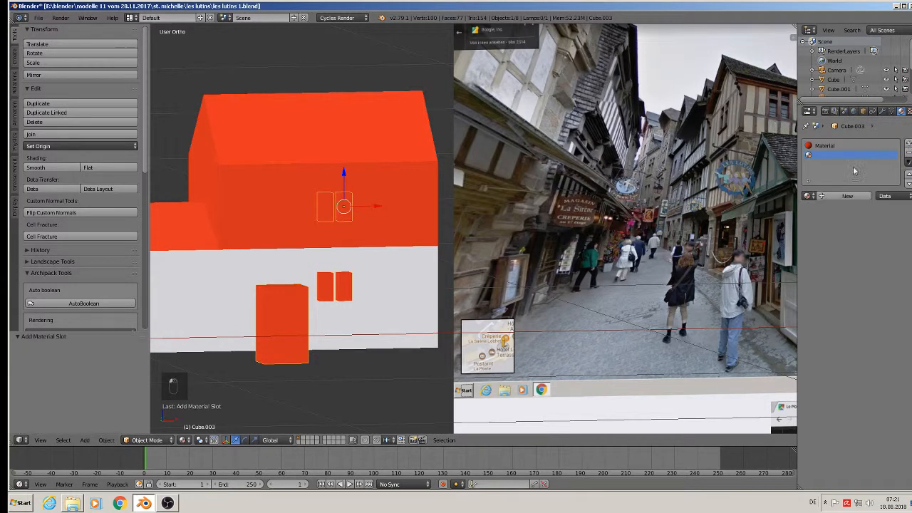
left_click(808, 196)
left_click(763, 246)
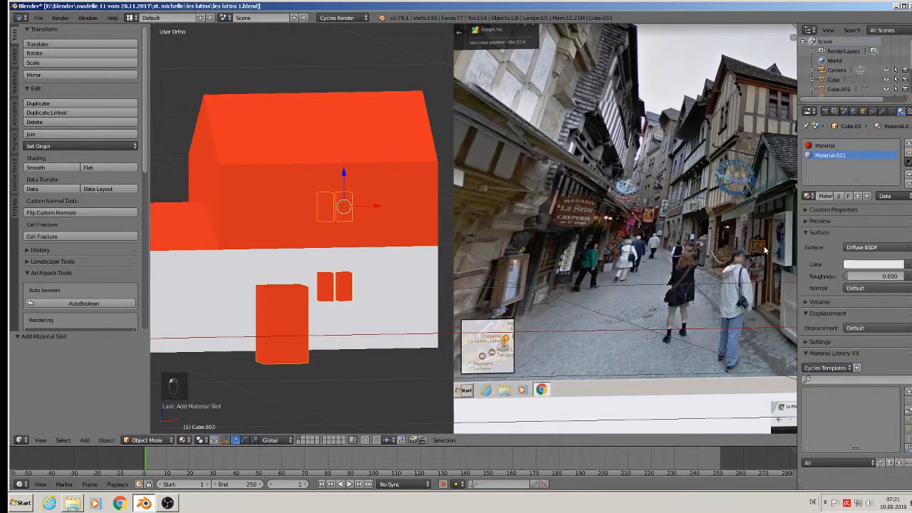
Assign the white material to the two upper-floor window blocks in Edit Mode.
key("Tab")
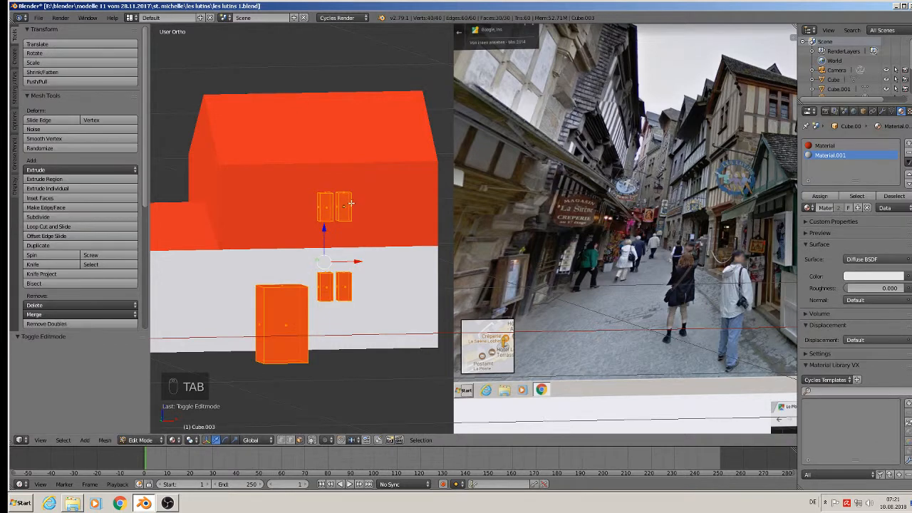
key("a")
key("a")
key("l")
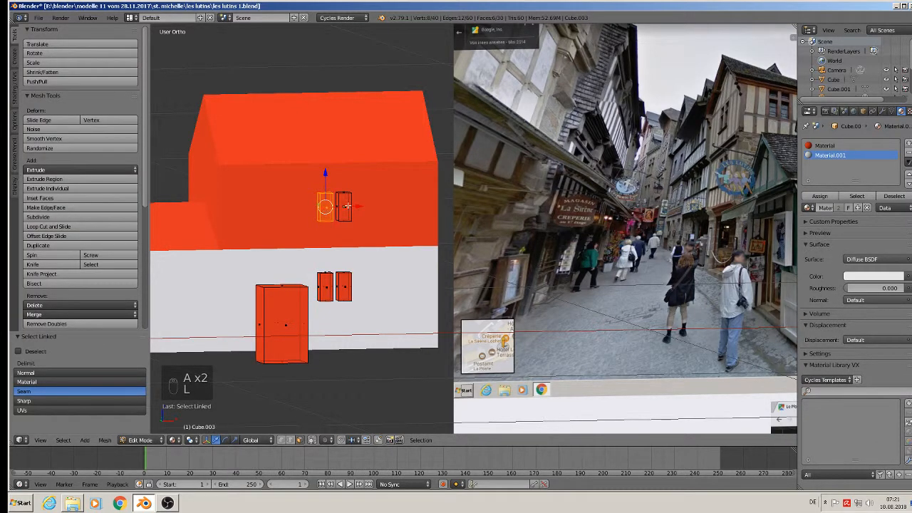
key("l")
left_click(821, 198)
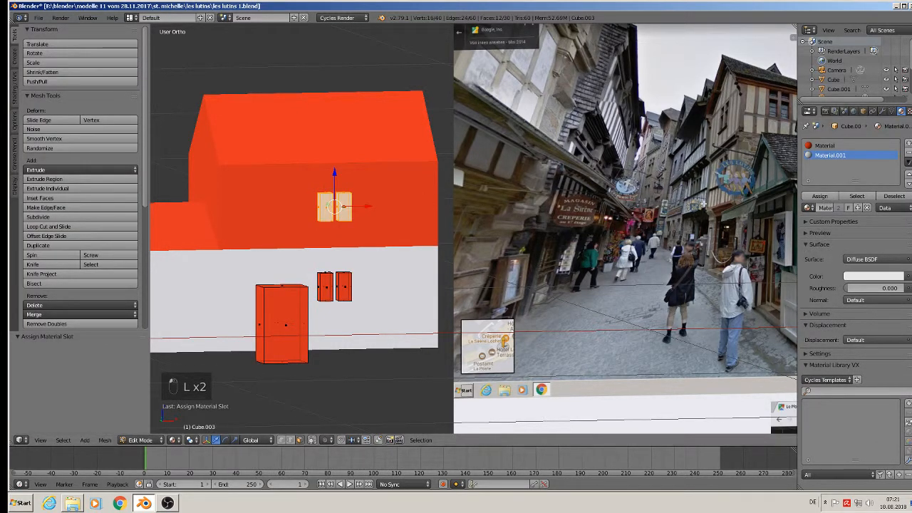
key("Tab")
scroll(405, 220, "down", 2)
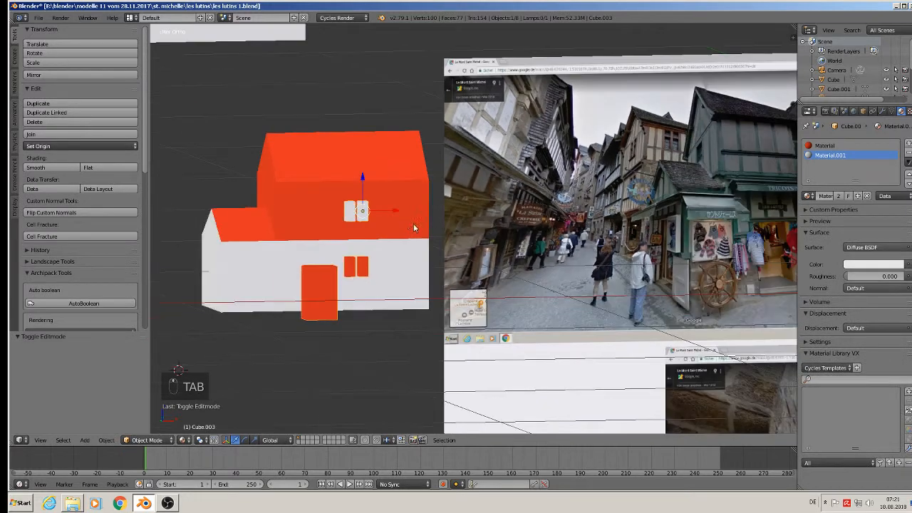
Enlarge the door and window object to 1.33 and raise it slightly.
middle_click_drag(450, 234, 376, 265, "shift")
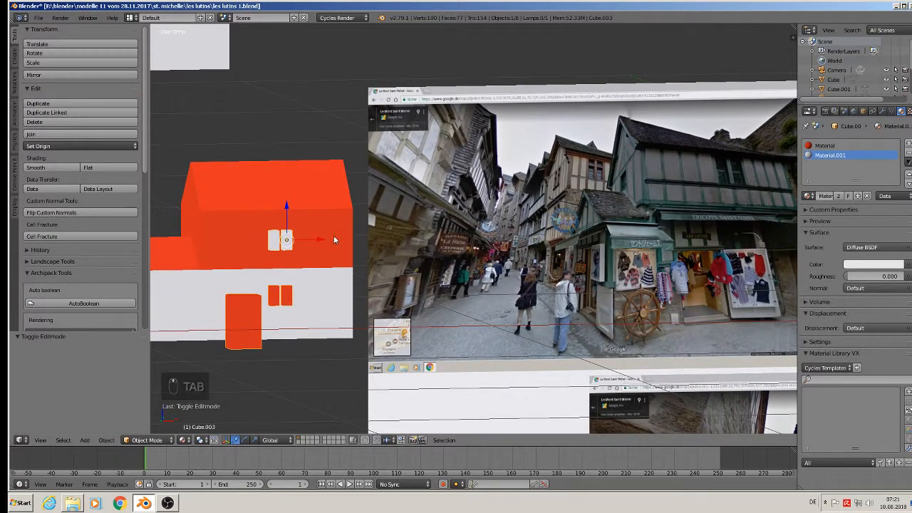
key("s")
left_click(344, 252)
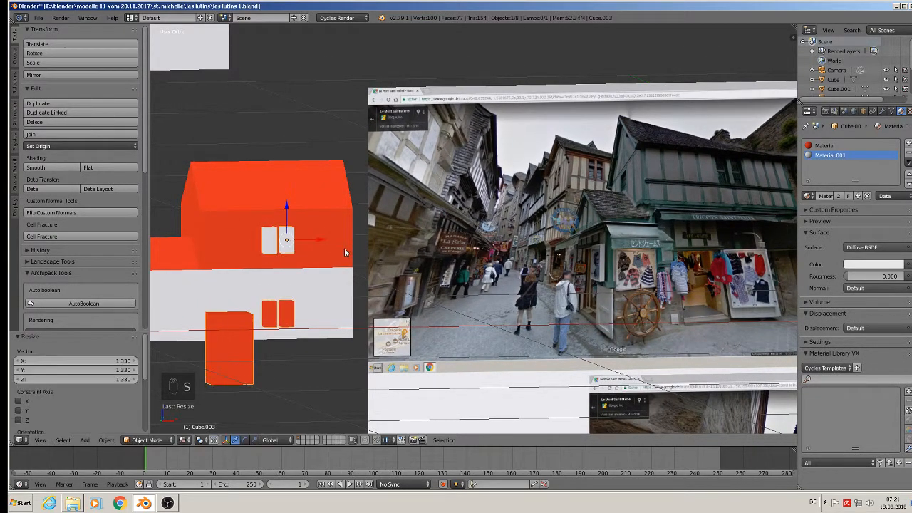
left_click_drag(283, 214, 321, 225)
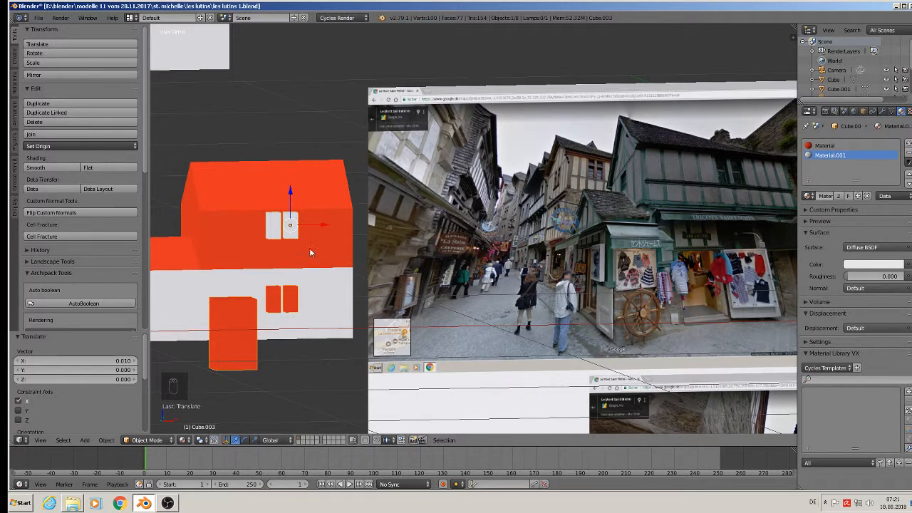
Scale the upper window pair by 1.318 and nudge it slightly down.
key("Tab")
key("s")
left_click(306, 201)
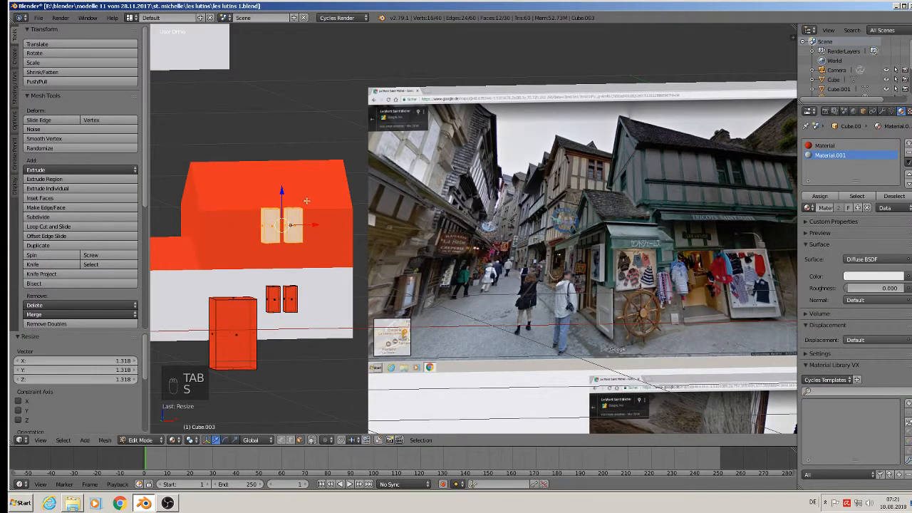
left_click_drag(282, 190, 282, 192)
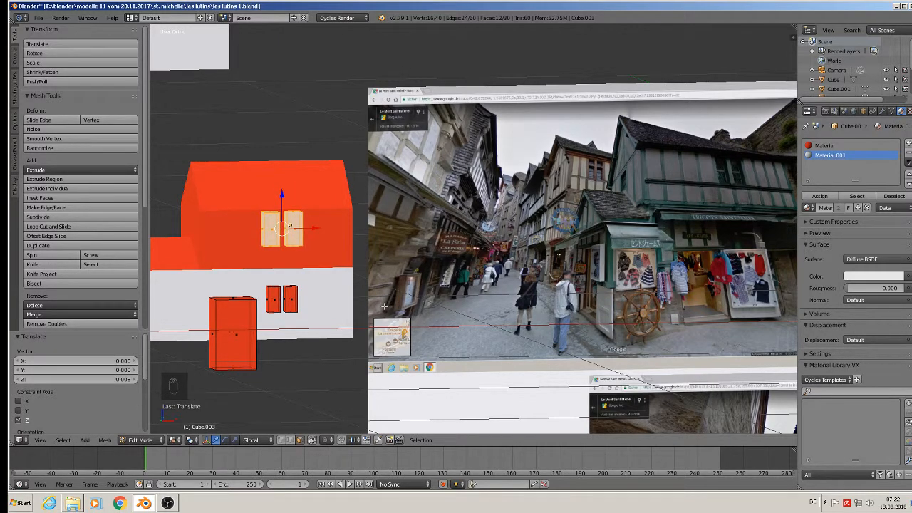
key("Tab")
Toggle the house's mesh selection, then enter Edit Mode on the door and window object.
middle_click_drag(330, 291, 334, 267, "shift")
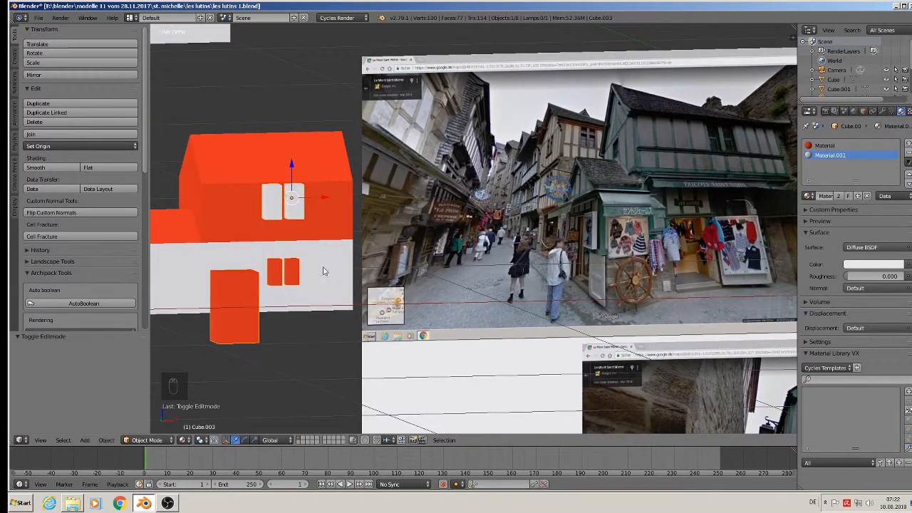
right_click(280, 269)
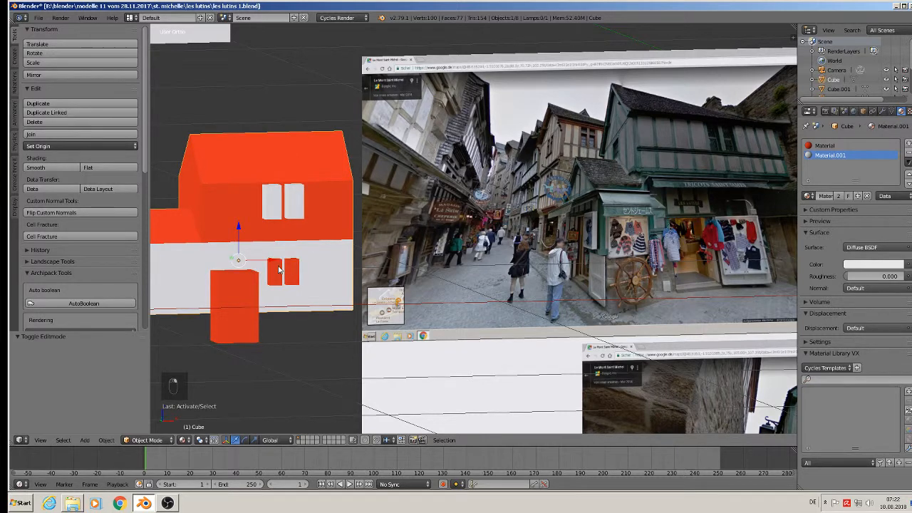
key("Tab")
key("a")
key("a")
key("Tab")
right_click(245, 305)
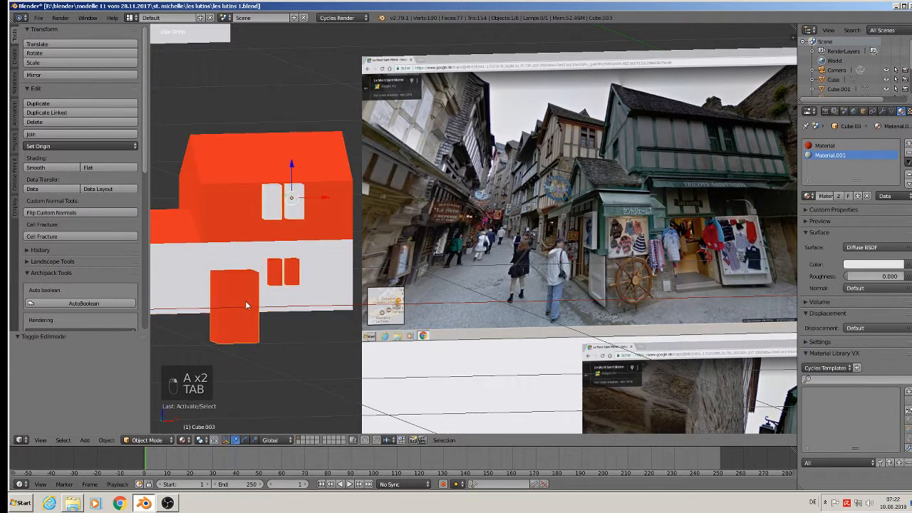
key("Tab")
Delete the two orange lower windows' vertices.
key("a")
key("a")
key("a")
key("l")
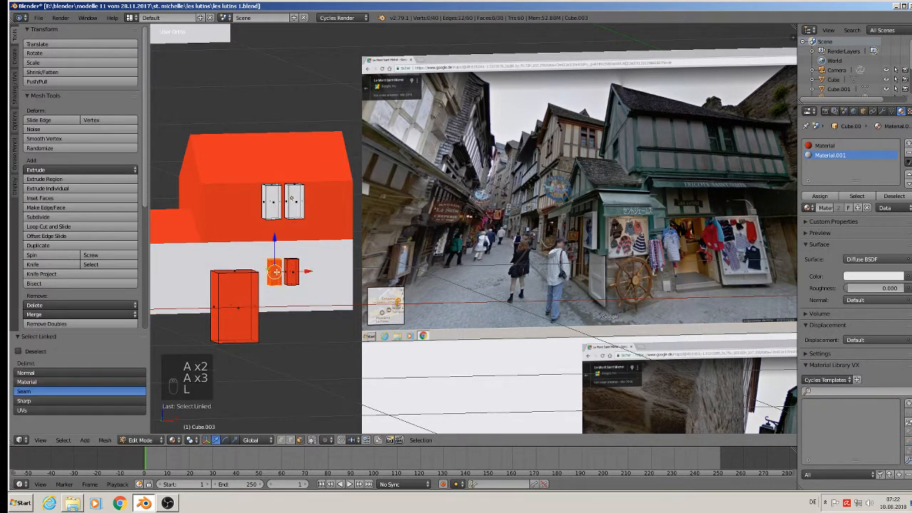
key("l")
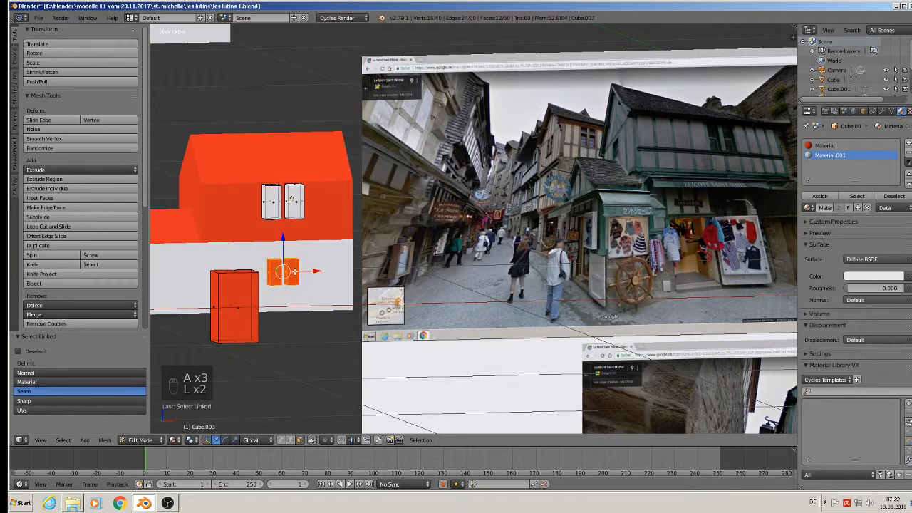
key("x")
left_click(295, 271)
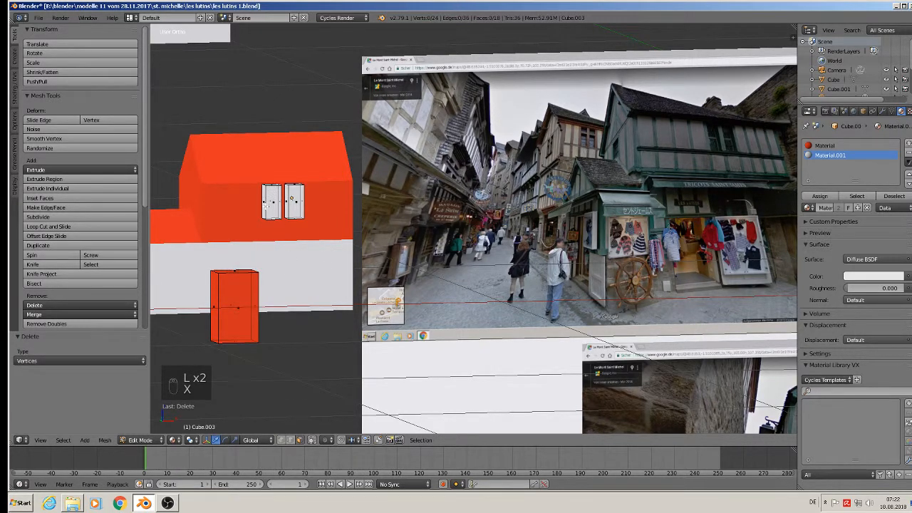
Duplicate the white upper window pair down onto the ground floor.
key("ctrl+z")
key("l")
key("l")
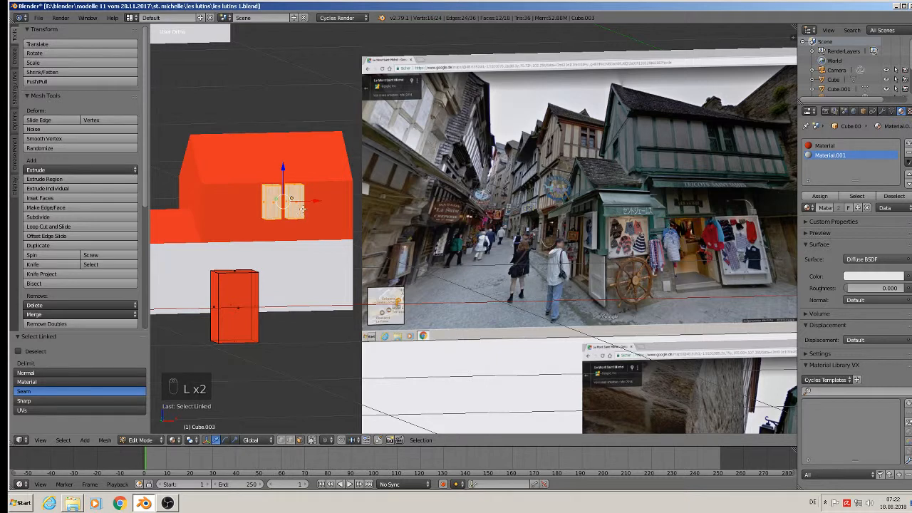
key("shift+d")
left_click_drag(282, 167, 298, 228)
key("a")
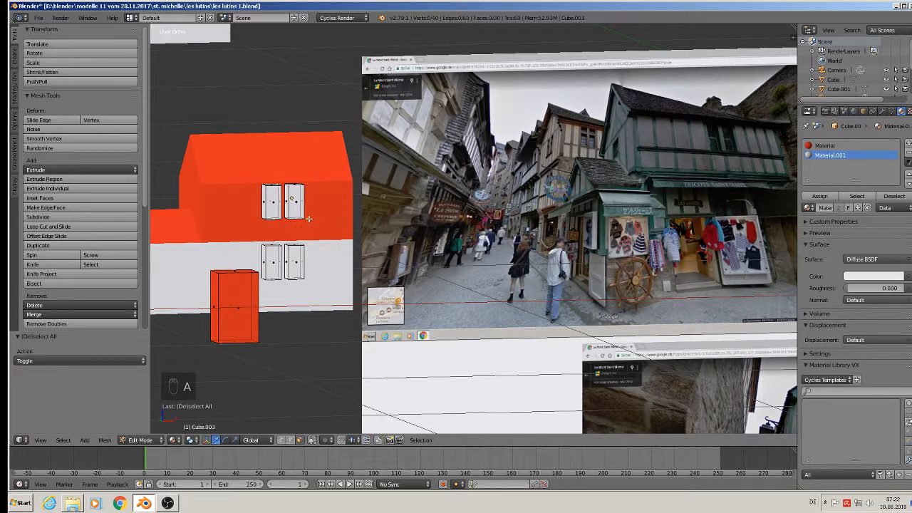
key("Tab")
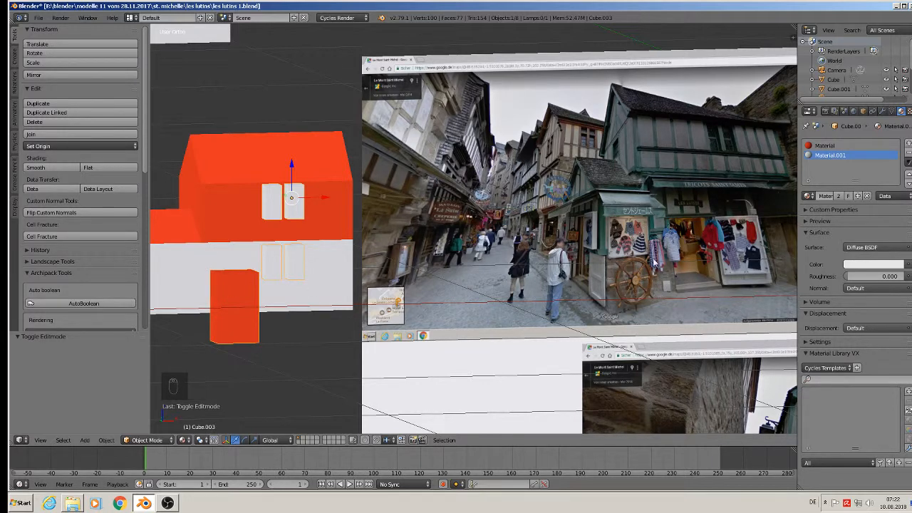
Select the door block in Edit Mode, slide it along Y, and lower it slightly.
middle_click_drag(304, 314, 310, 293, "shift")
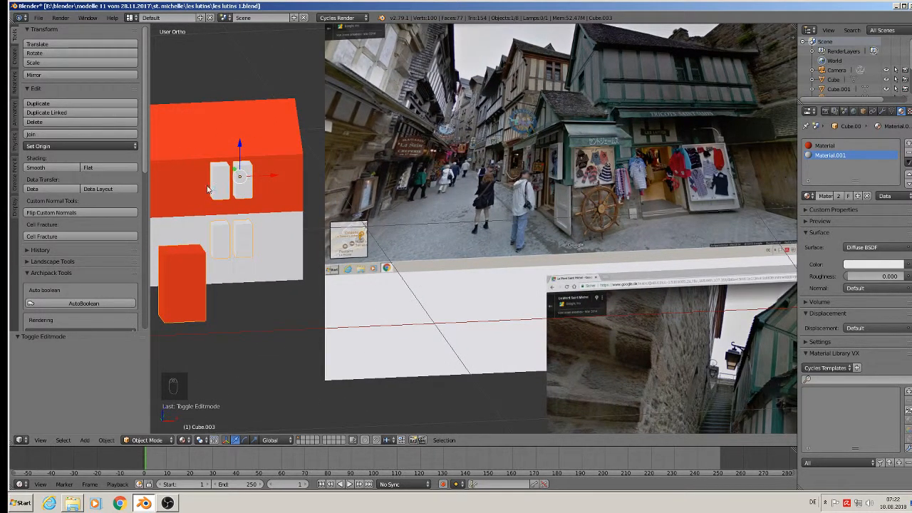
middle_click_drag(252, 263, 354, 250, "shift")
key("Tab")
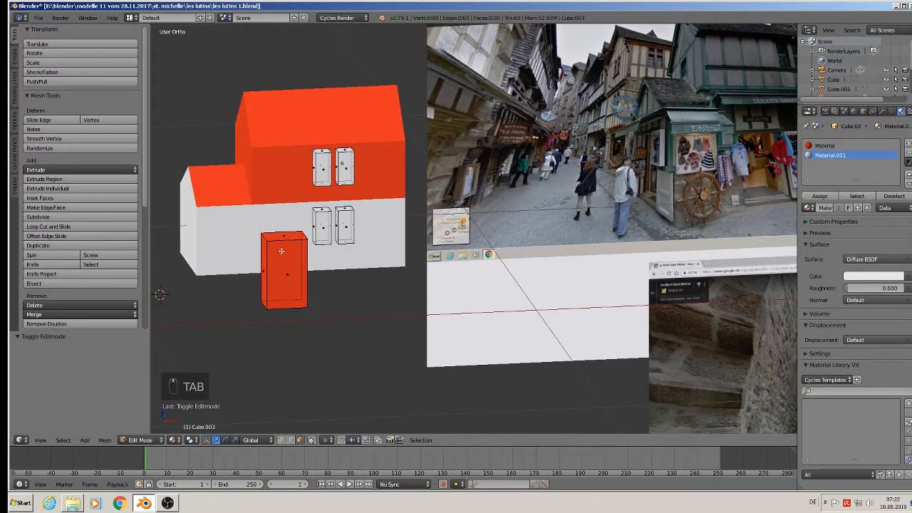
key("a")
key("a")
key("a")
key("l")
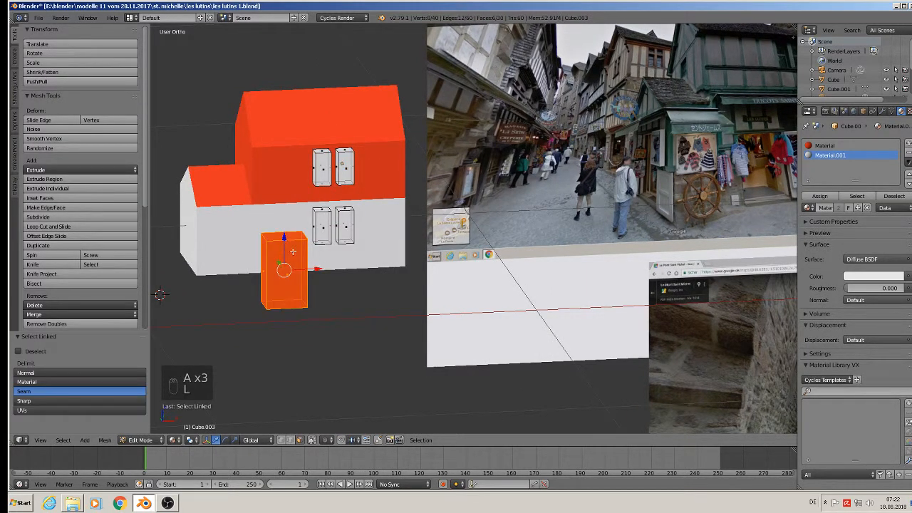
middle_click_drag(293, 252, 259, 255)
left_click_drag(259, 255, 240, 244)
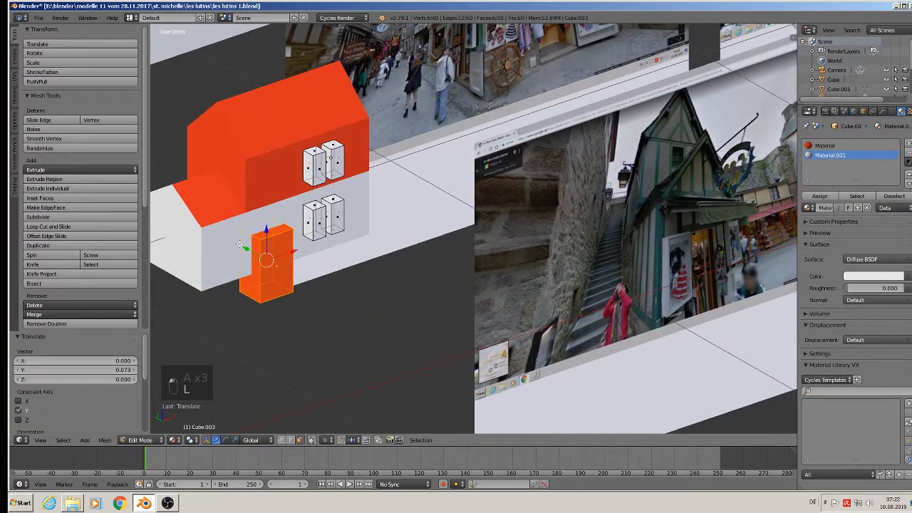
mouse_move(240, 244)
middle_mouse_down()
mouse_move(213, 243)
mouse_move(250, 255)
middle_mouse_up()
left_click_drag(257, 252, 289, 223)
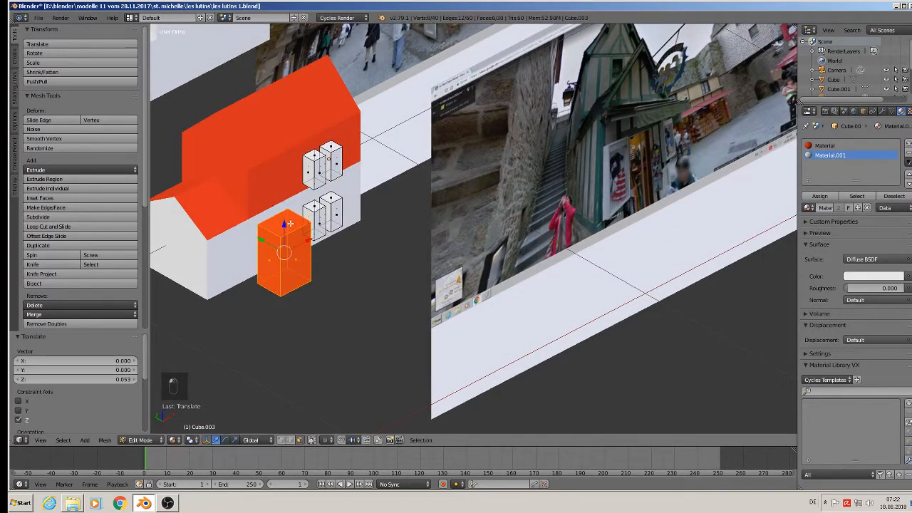
middle_click_drag(290, 224, 268, 210)
scroll(296, 232, "down", 3)
middle_click_drag(579, 263, 504, 215, "shift")
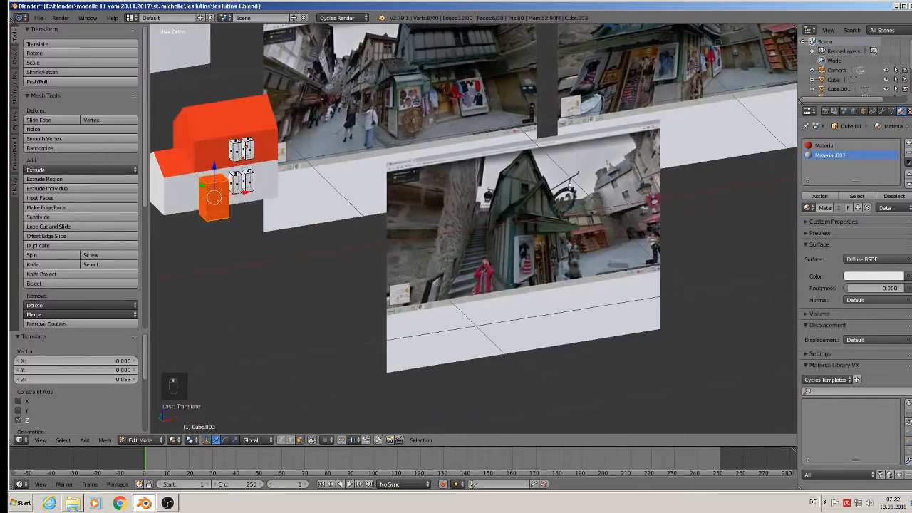
scroll(549, 231, "up", 2)
scroll(538, 225, "down", 3)
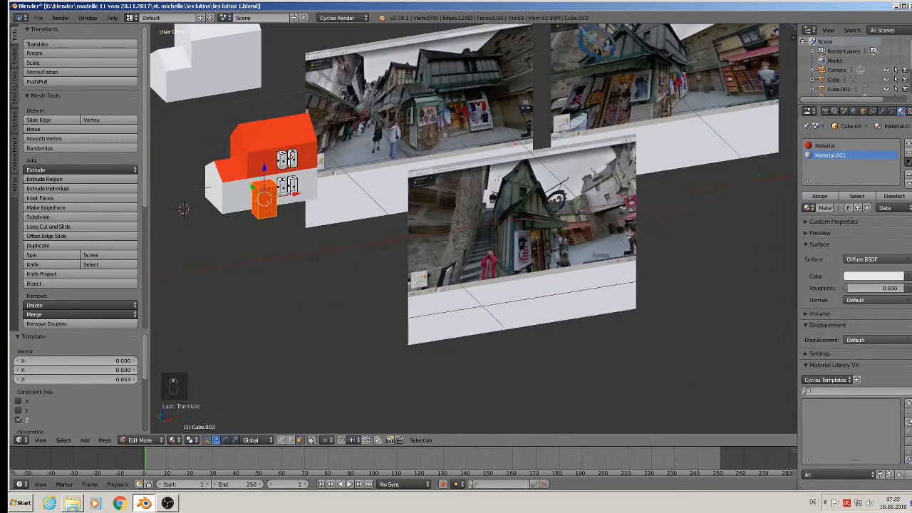
scroll(444, 142, "up", 4)
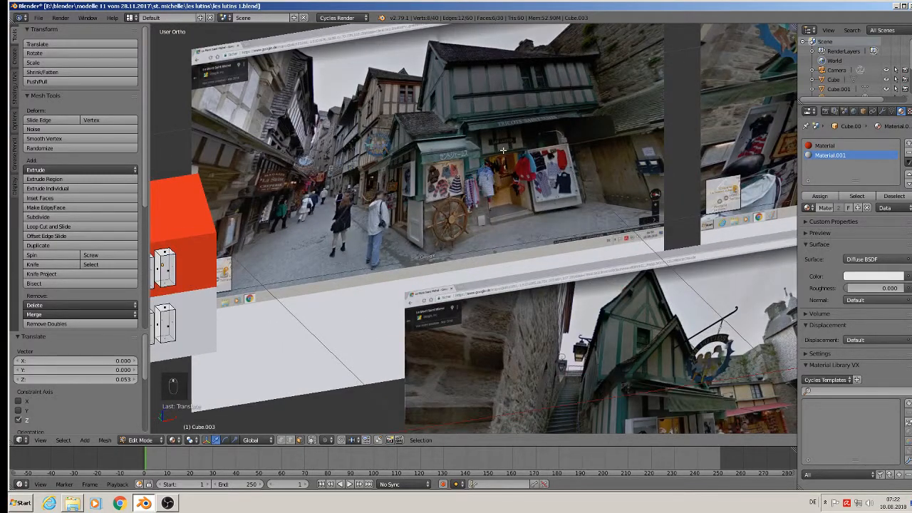
middle_click_drag(358, 218, 545, 157, "shift")
middle_click_drag(317, 276, 295, 266)
mouse_move(292, 260)
left_mouse_down()
mouse_move(292, 281)
mouse_move(293, 269)
left_mouse_up()
middle_click_drag(334, 253, 305, 232, "shift")
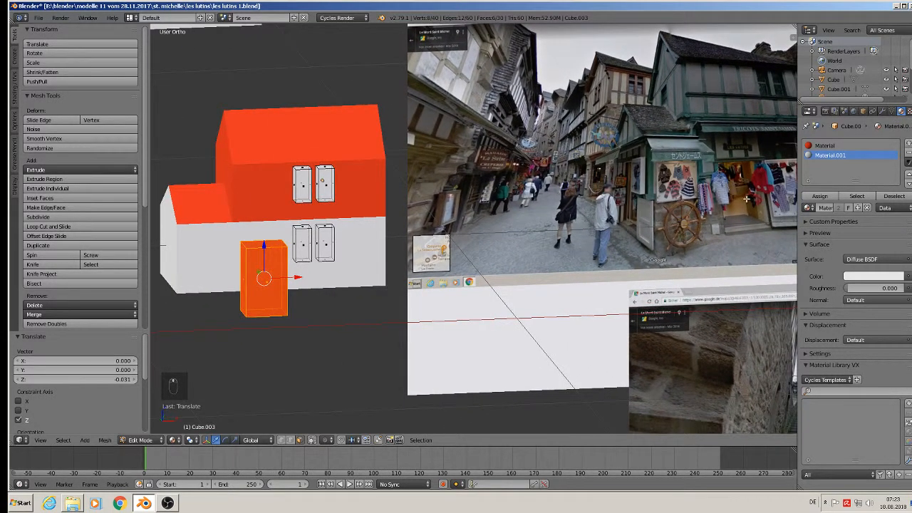
Shrink the door block slightly and raise it a little.
key("s")
left_click(303, 284)
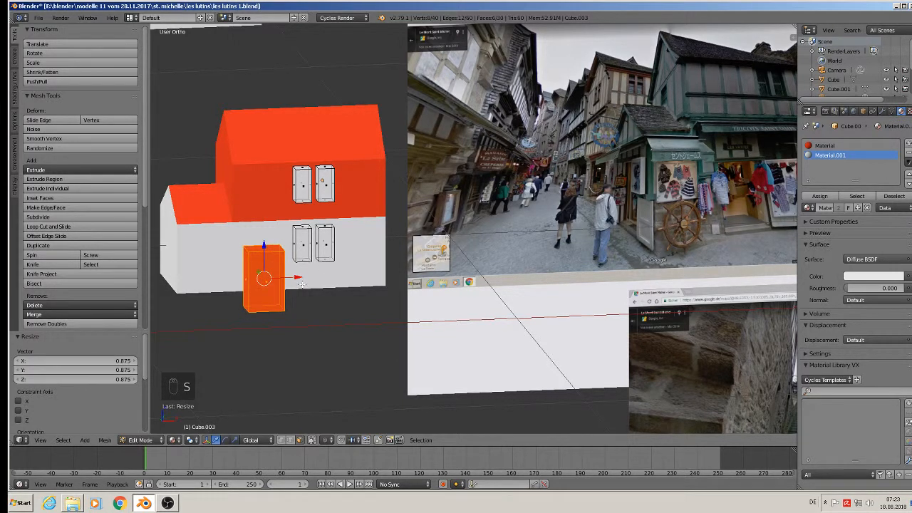
left_click_drag(265, 246, 269, 240)
key("Tab")
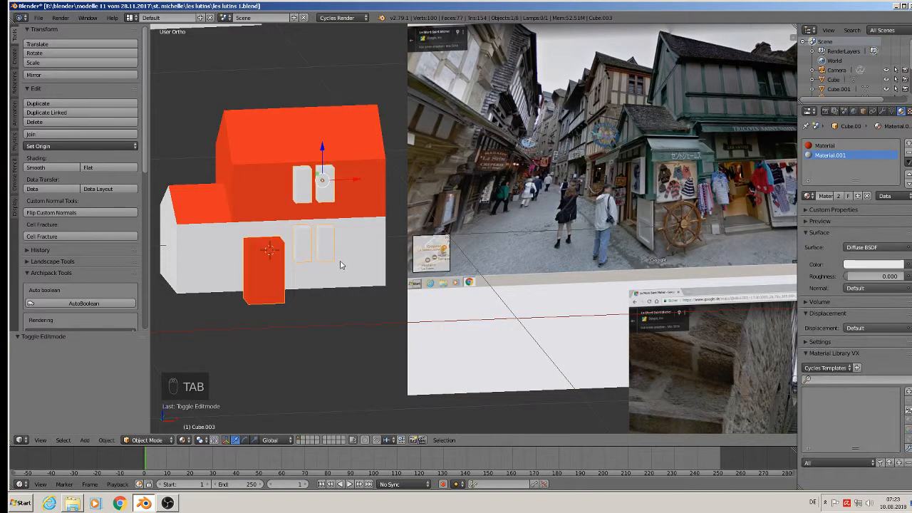
mouse_move(315, 256)
middle_mouse_down()
mouse_move(395, 276)
mouse_move(307, 236)
mouse_move(301, 246)
middle_mouse_up()
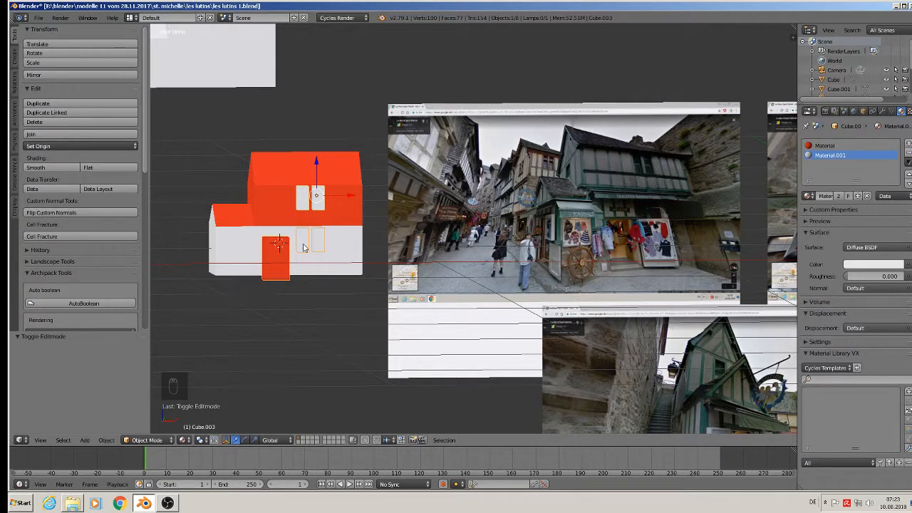
scroll(303, 247, "up", 1)
Scale the upper window pair down to 0.915.
key("Tab")
key("a")
key("a")
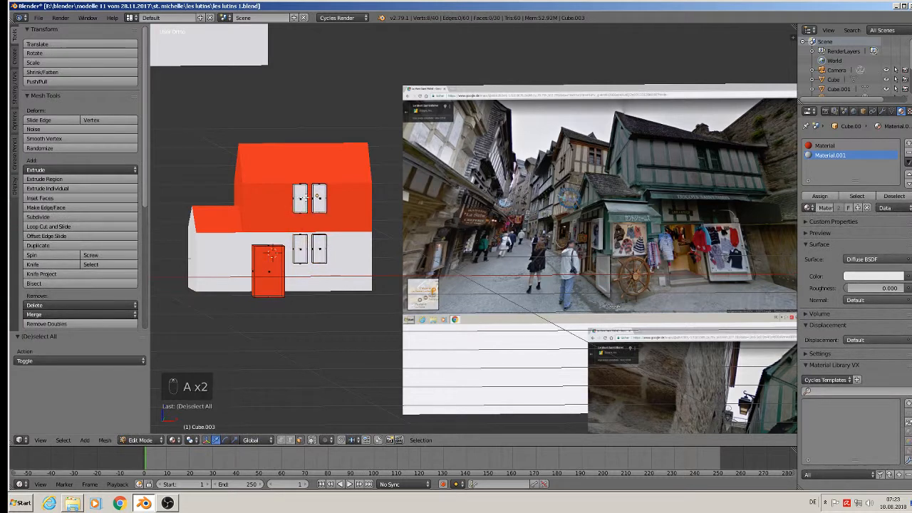
key("l")
key("l")
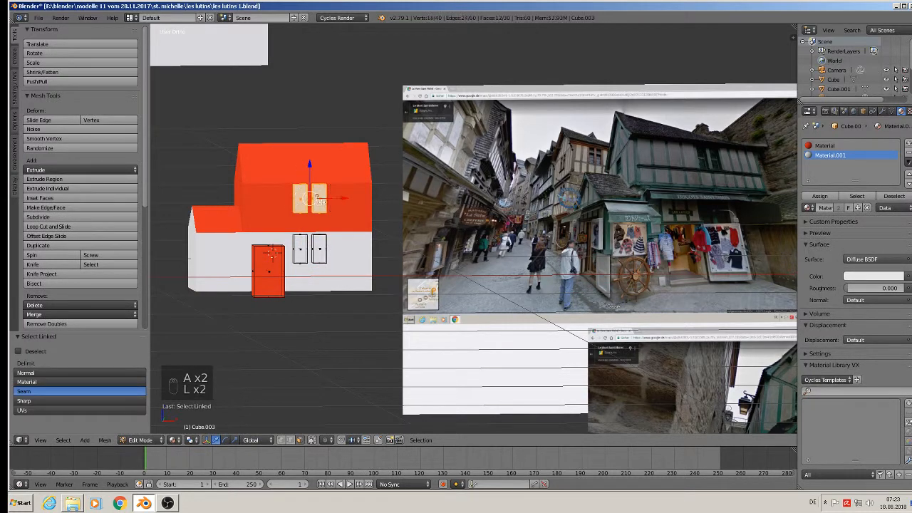
key("s")
left_click(366, 238)
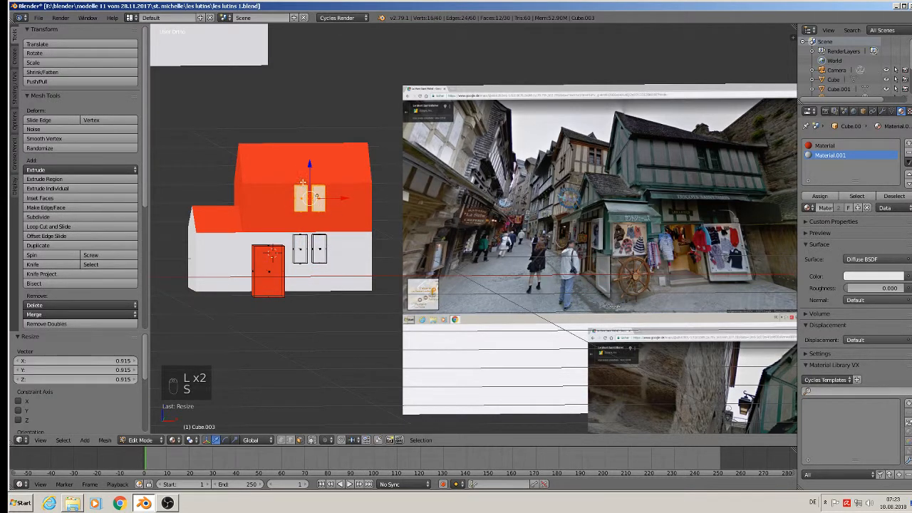
Scale the lower window pair to 0.921 and nudge it vertically.
key("a")
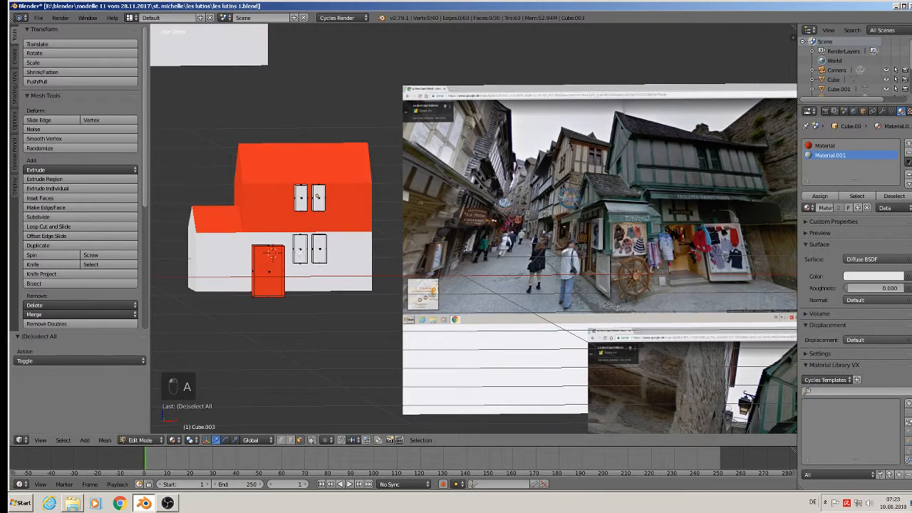
key("l")
key("l")
key("s")
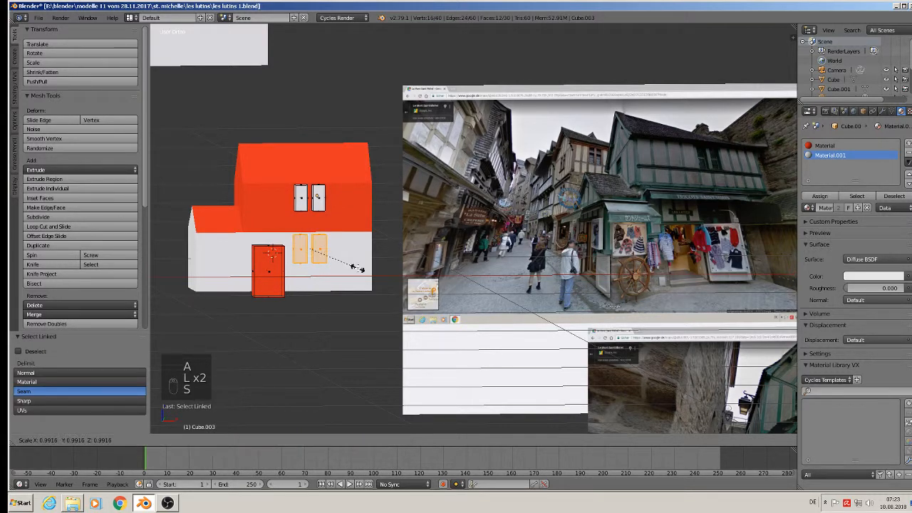
left_click(328, 254)
left_click(306, 229)
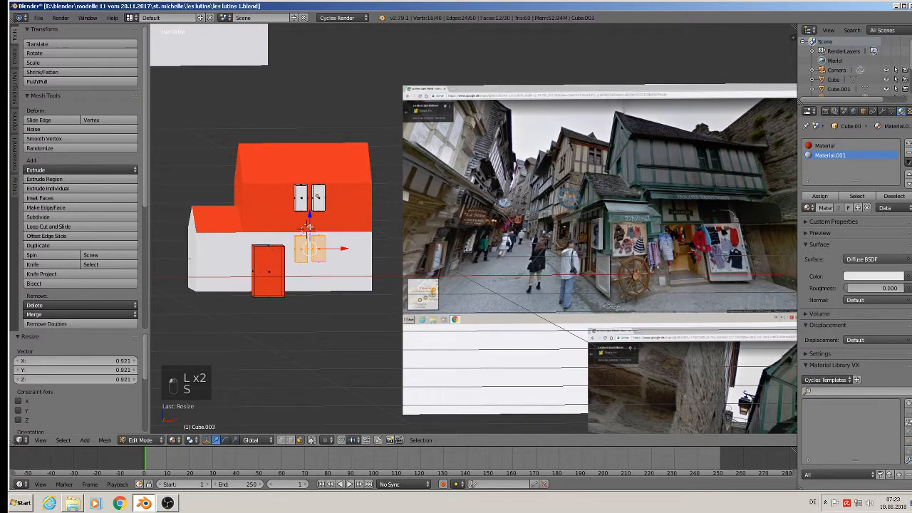
left_click_drag(310, 224, 307, 226)
key("a")
middle_click_drag(344, 297, 341, 291)
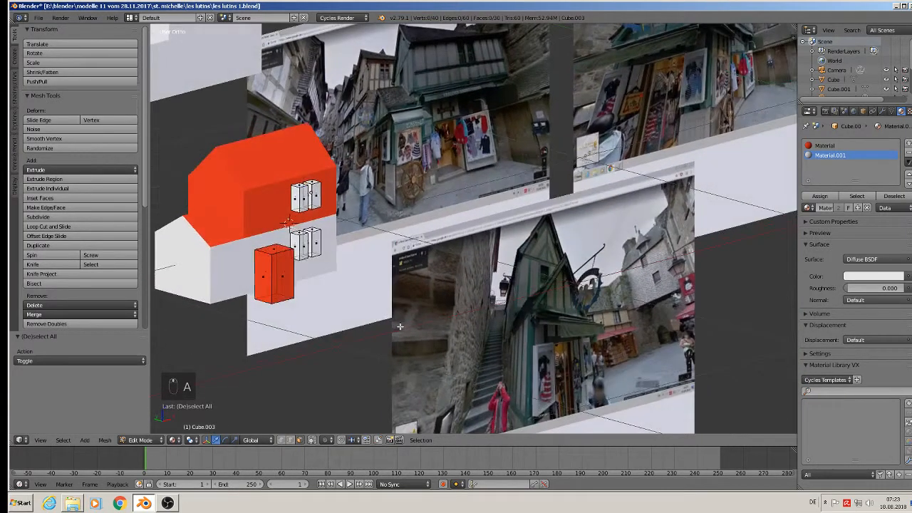
Apply rotation and scale to both the cutter object and the house.
key("Tab")
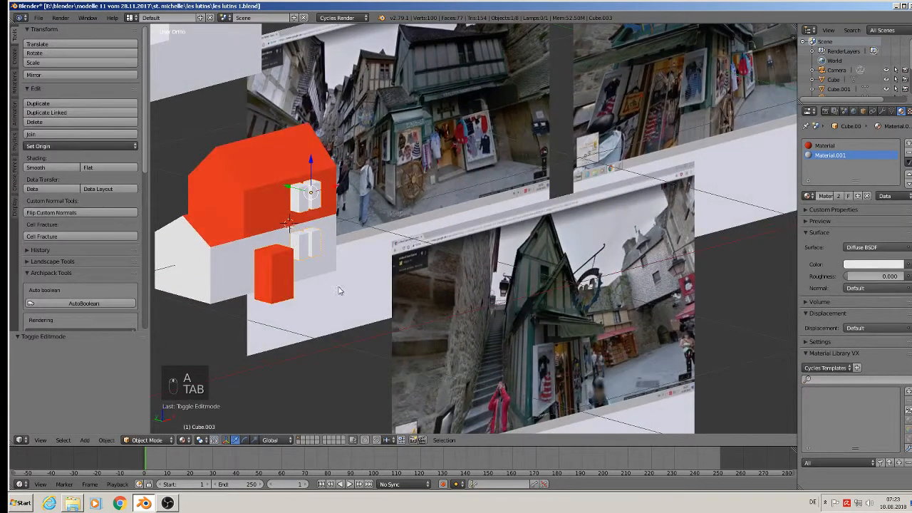
left_click(106, 440)
mouse_move(154, 369)
left_click(243, 282)
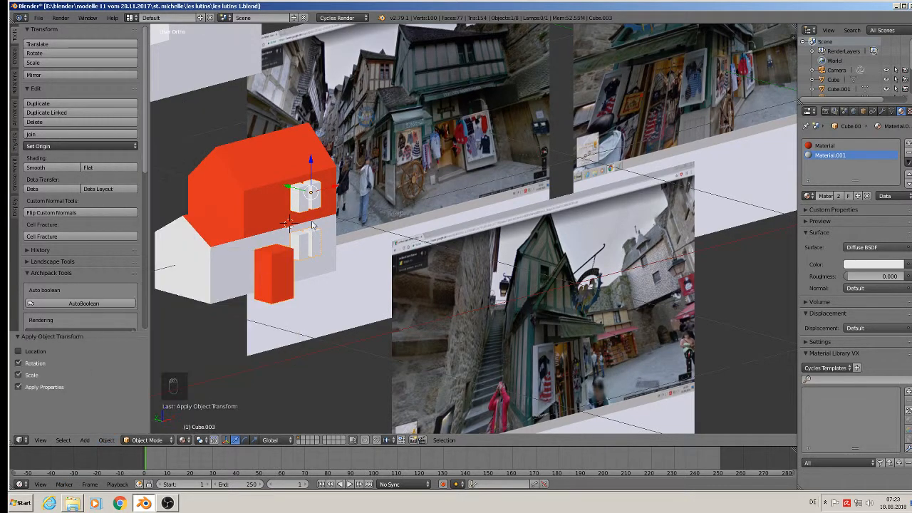
right_click(296, 241)
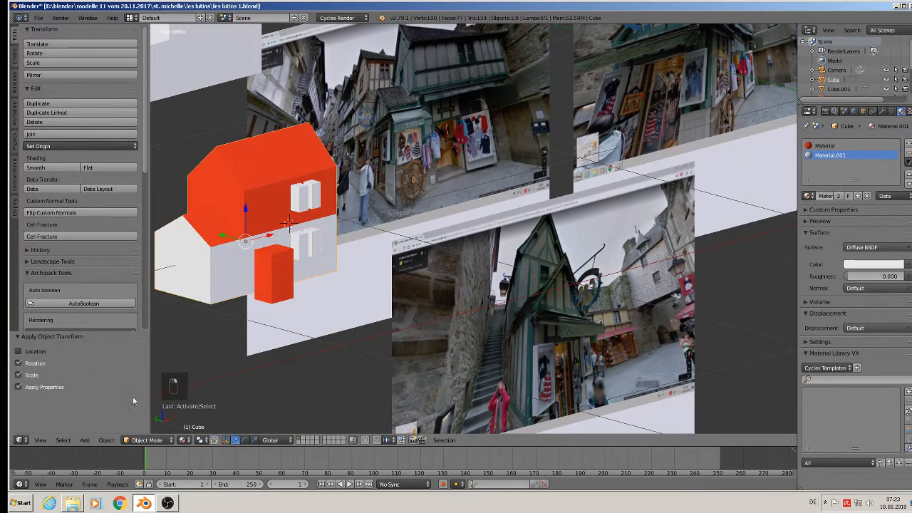
left_click(106, 440)
mouse_move(125, 368)
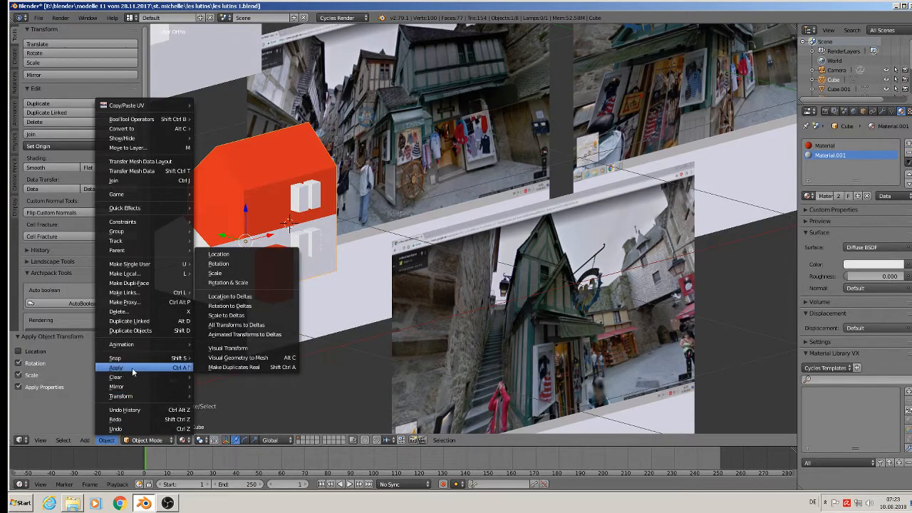
left_click(247, 284)
middle_click_drag(325, 279, 268, 279)
Duplicate the cutter object and raise the spare copy above the house on Z.
right_click(270, 278)
scroll(269, 278, "down", 3)
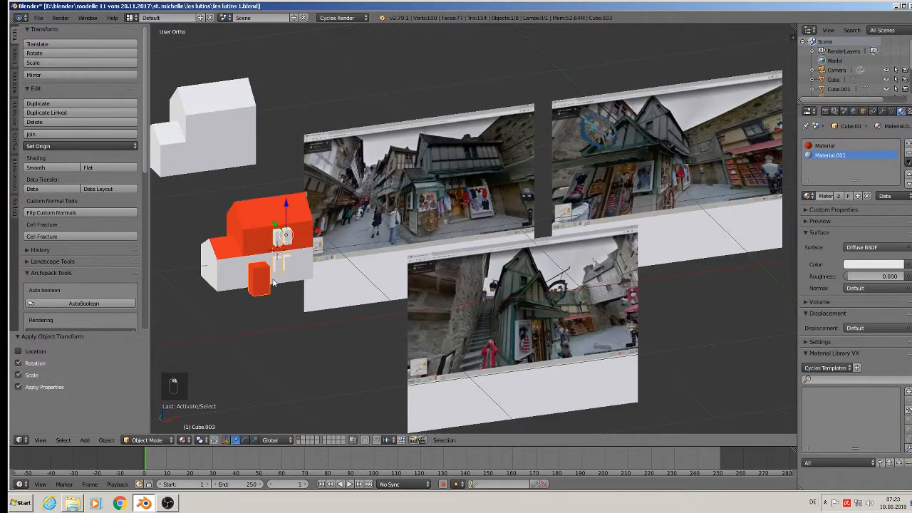
key("shift+d")
key("z")
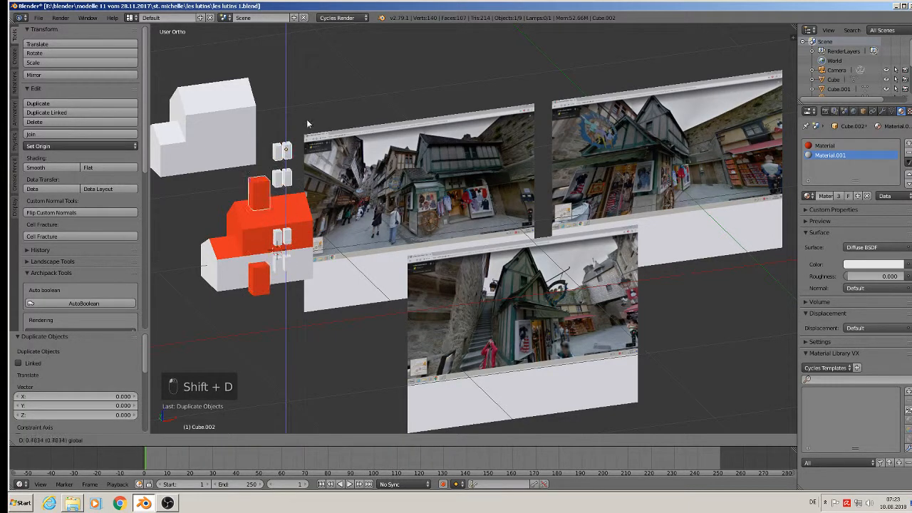
left_click(312, 91)
middle_click_drag(300, 128, 230, 211)
scroll(229, 208, "up", 1)
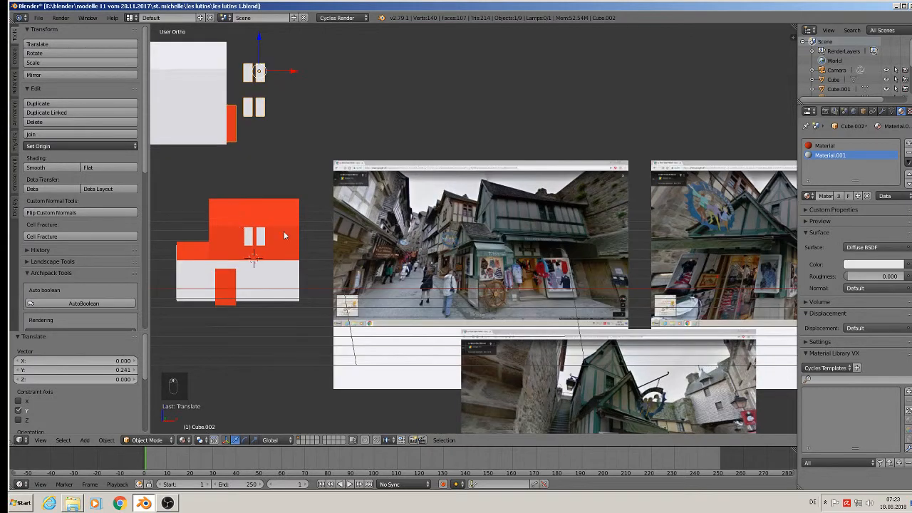
middle_click_drag(283, 231, 360, 180, "shift")
Push the original cutters 0.073 along Y into the front wall.
right_click(332, 187)
middle_click_drag(345, 224, 410, 271)
scroll(306, 310, "up", 2)
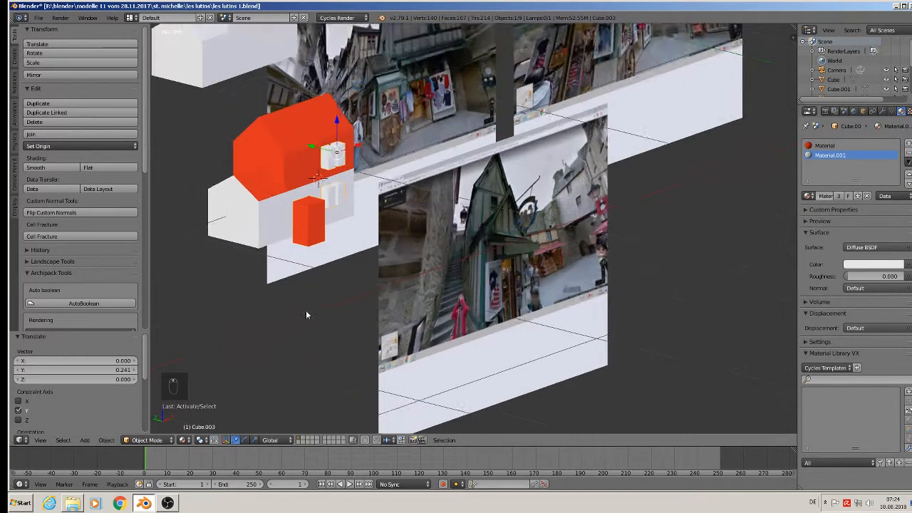
middle_click_drag(338, 274, 383, 385, "shift")
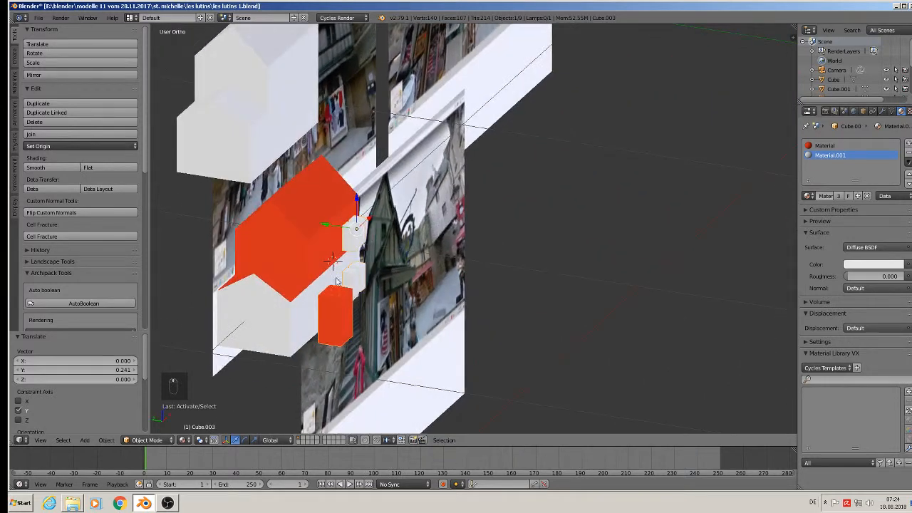
scroll(327, 211, "up", 3)
key("g")
key("y")
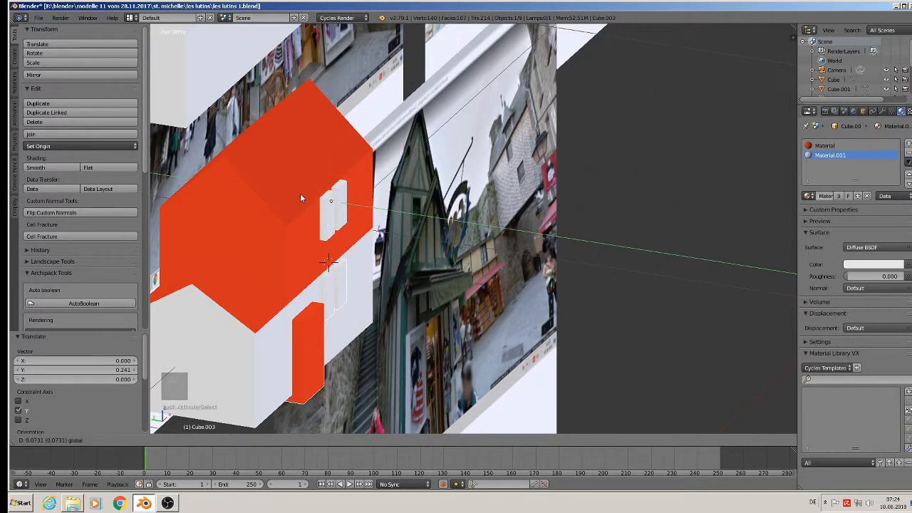
left_click(300, 193)
right_click(321, 141)
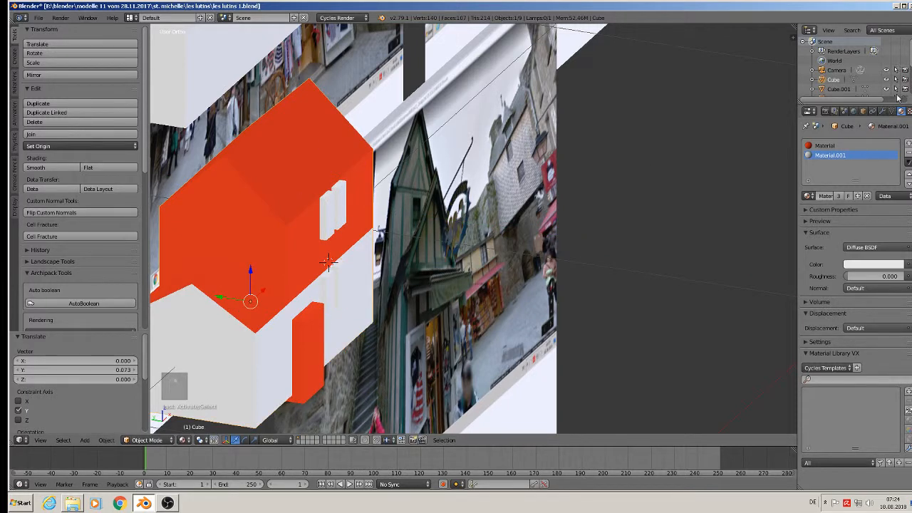
Add and apply a Difference Boolean on the house using Cube.003 as the cutter.
left_click(881, 110)
left_click(819, 144)
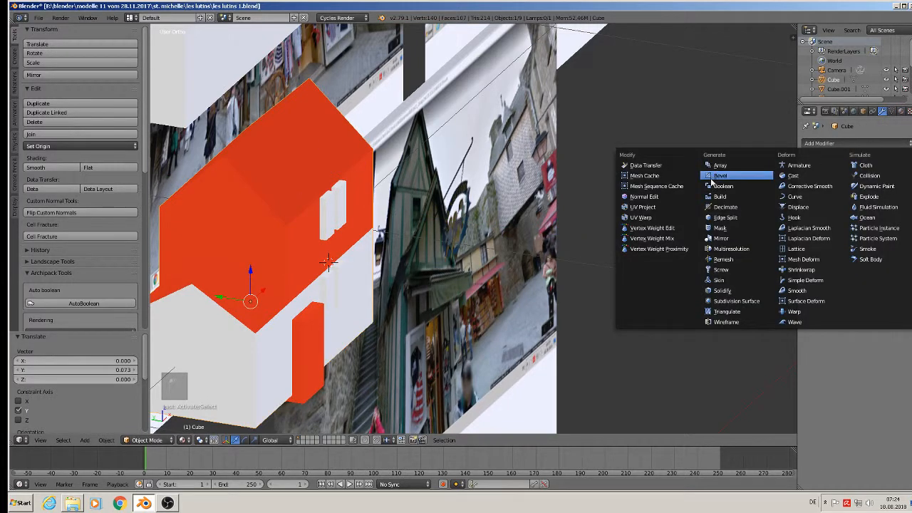
left_click(718, 186)
left_click(882, 217)
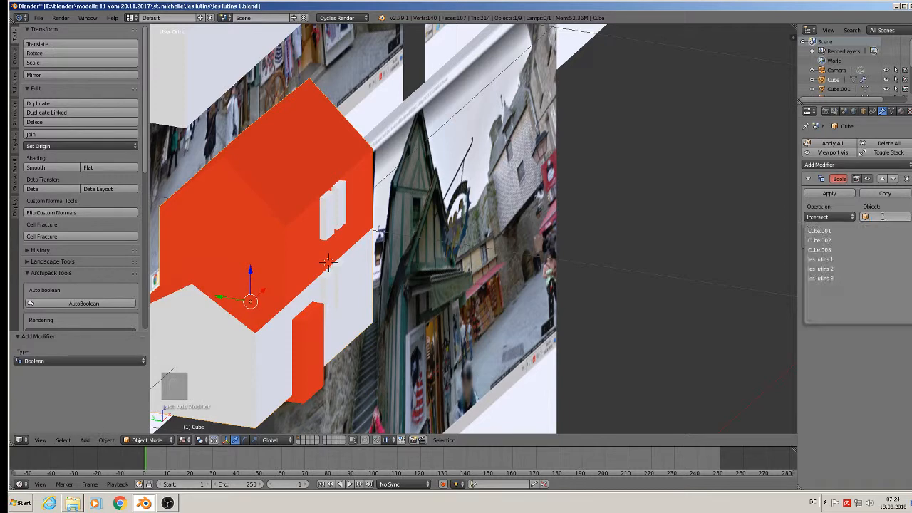
left_click(849, 249)
left_click(833, 216)
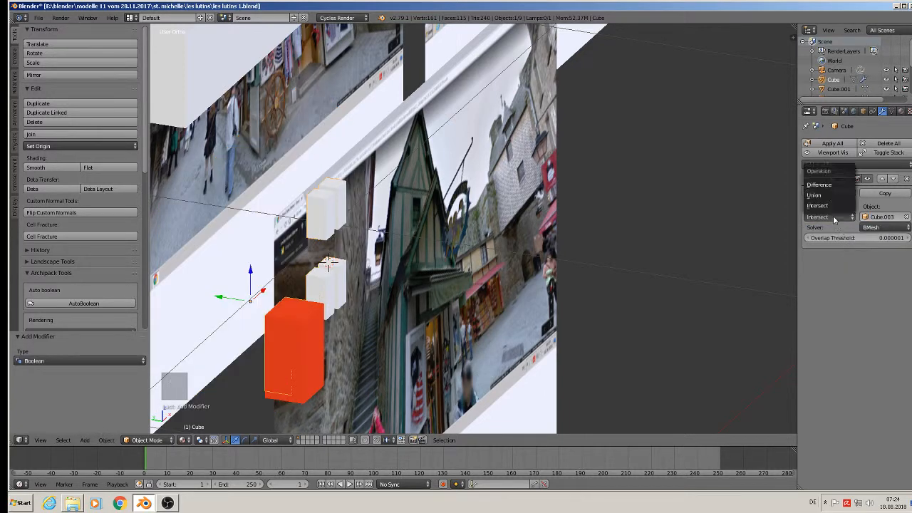
left_click(830, 185)
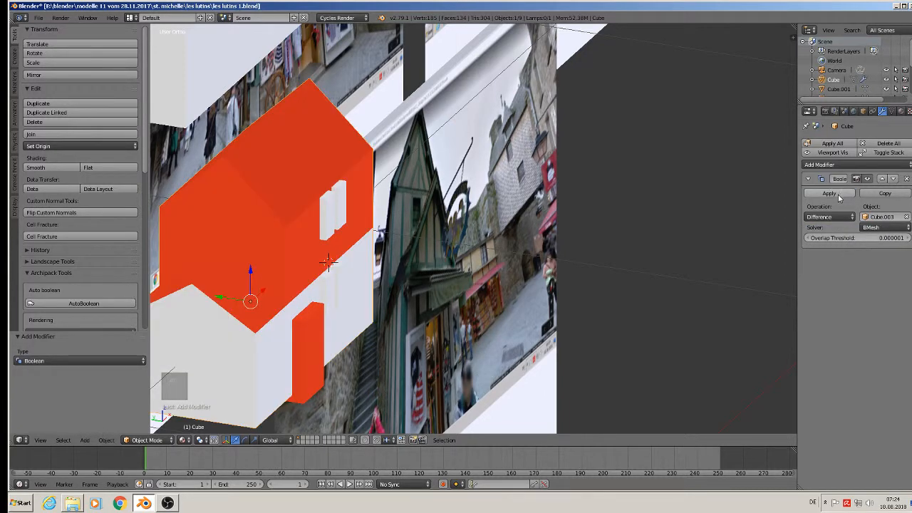
left_click(830, 194)
Slide the window cutter 0.425 along X to sit beside the house.
right_click(328, 206)
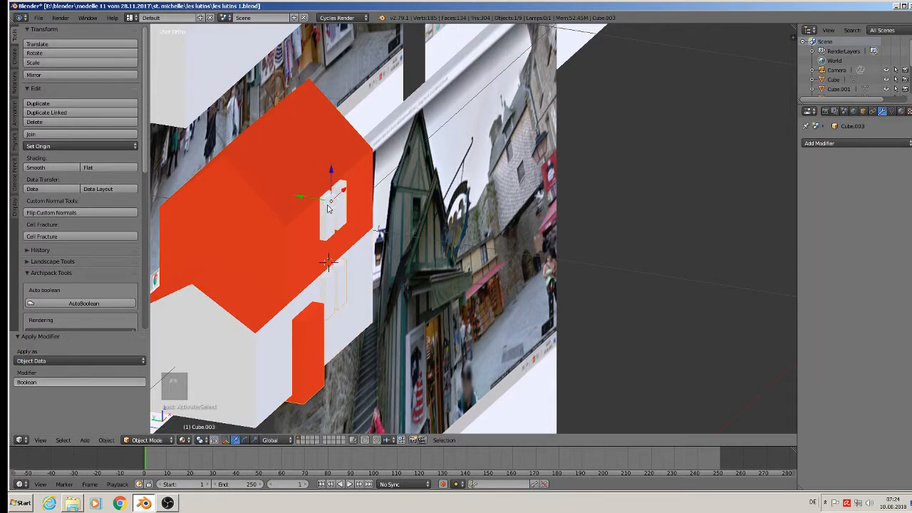
middle_click_drag(349, 270, 255, 286)
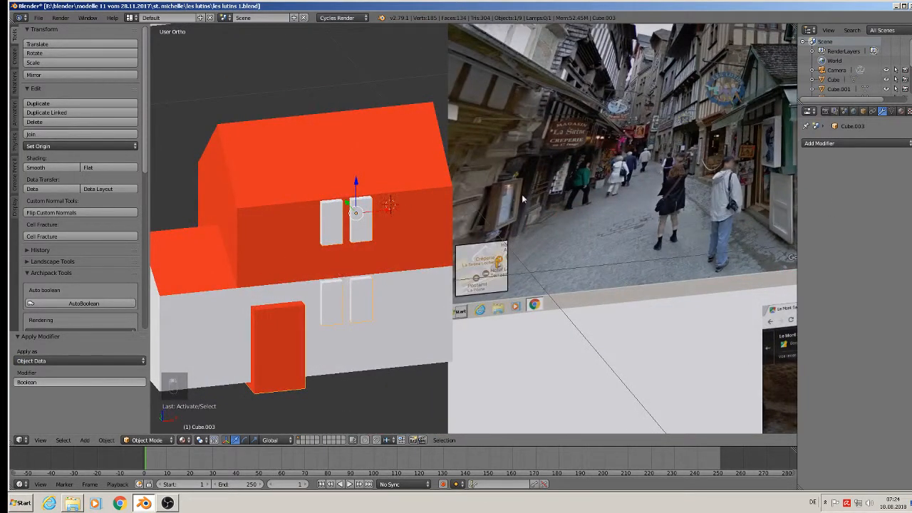
left_click_drag(388, 211, 618, 199)
scroll(614, 206, "down", 3)
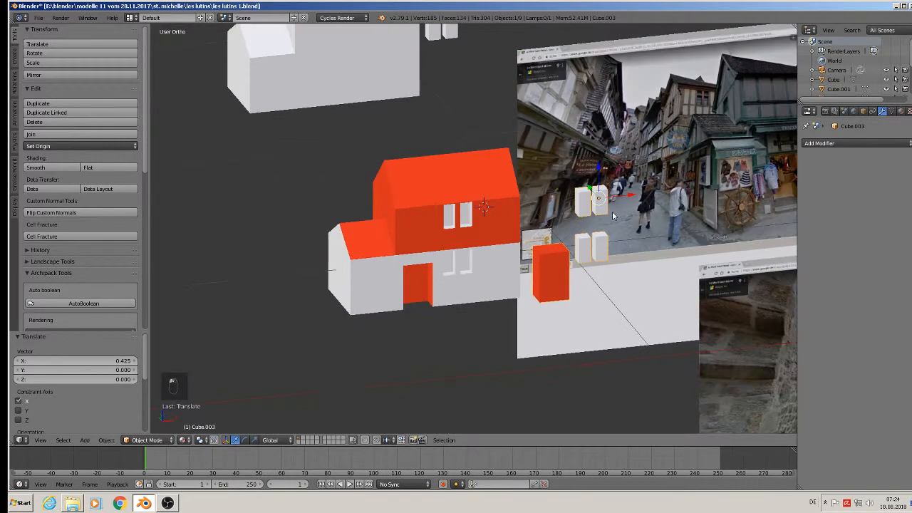
middle_click_drag(611, 211, 593, 221)
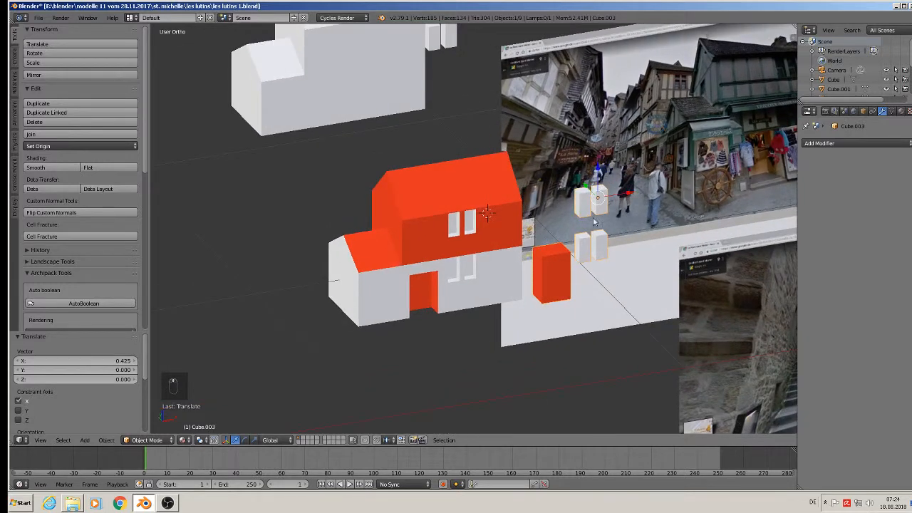
right_click(393, 78)
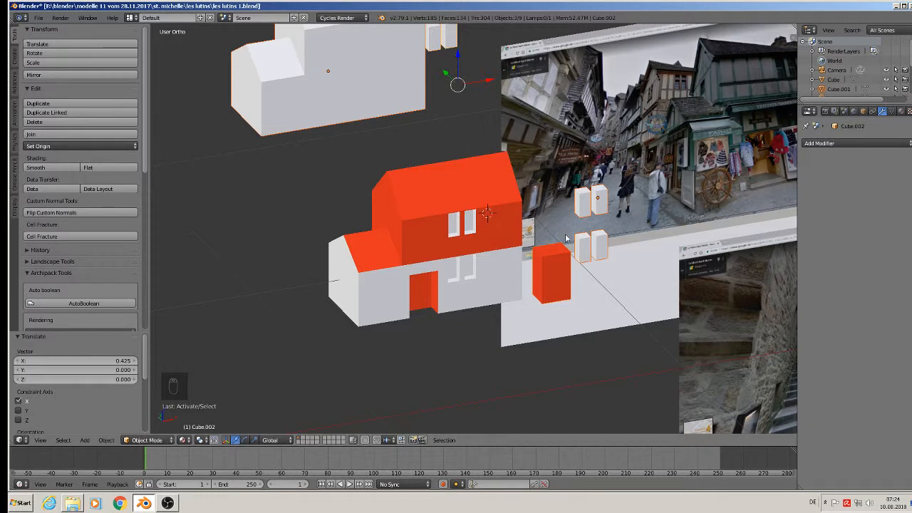
right_click(595, 202)
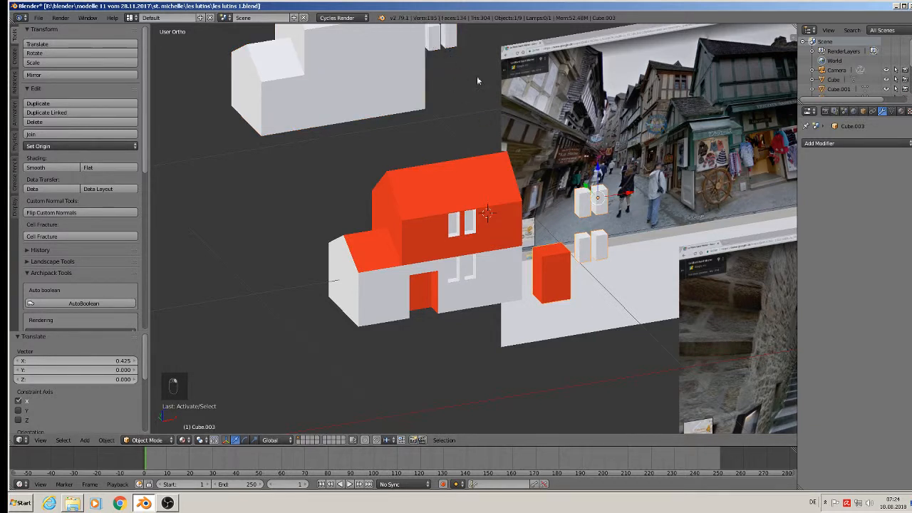
right_click(447, 44)
middle_click_drag(447, 44, 447, 186, "shift")
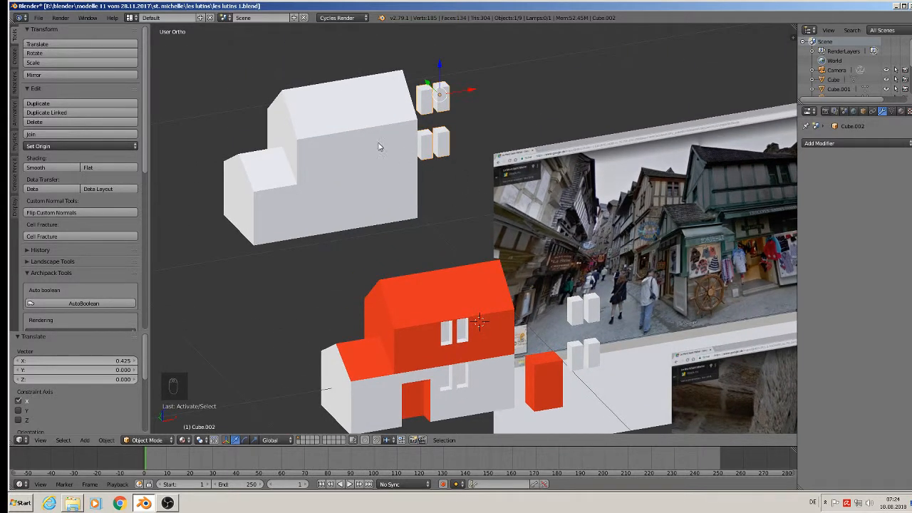
Move the spare white house and the other window pair onto another layer.
right_click(396, 172, "shift")
right_click(585, 308, "shift")
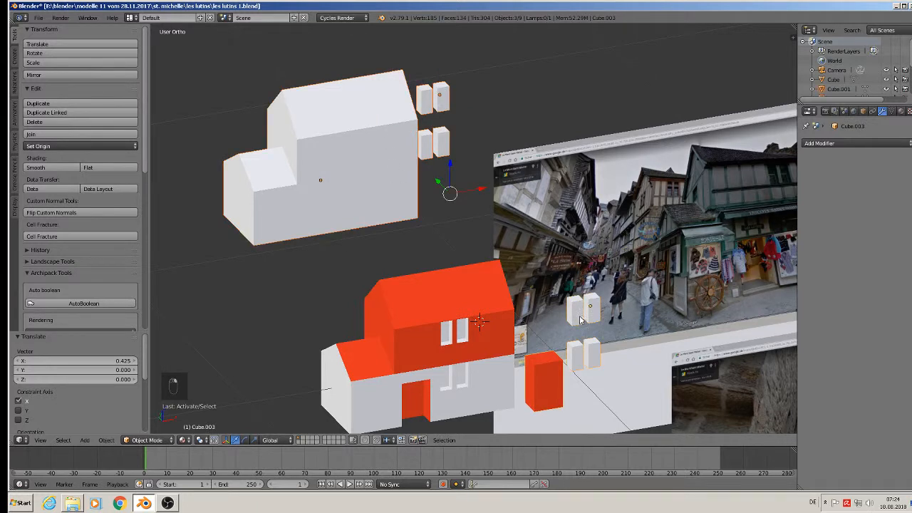
key("m")
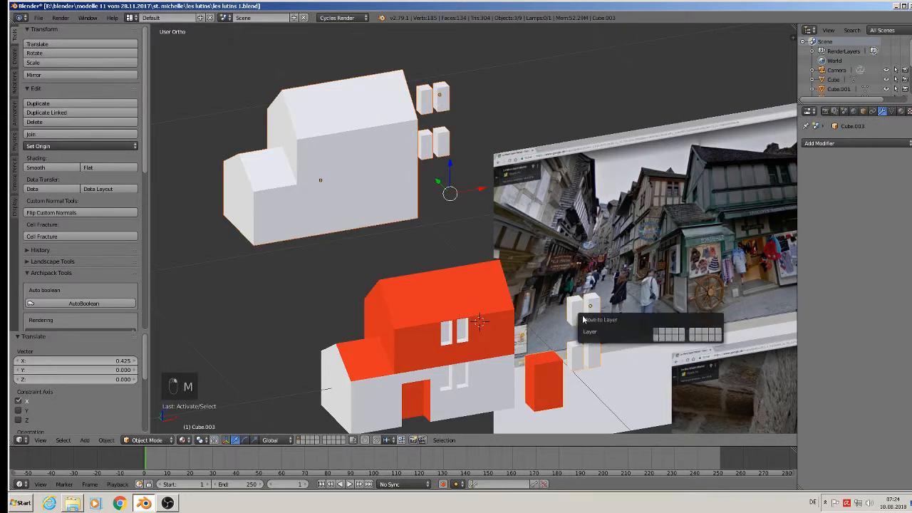
left_click(663, 334)
Duplicate the red house and raise the copy, Cube.004, 0.710 along Z.
middle_click_drag(334, 143, 313, 48, "shift")
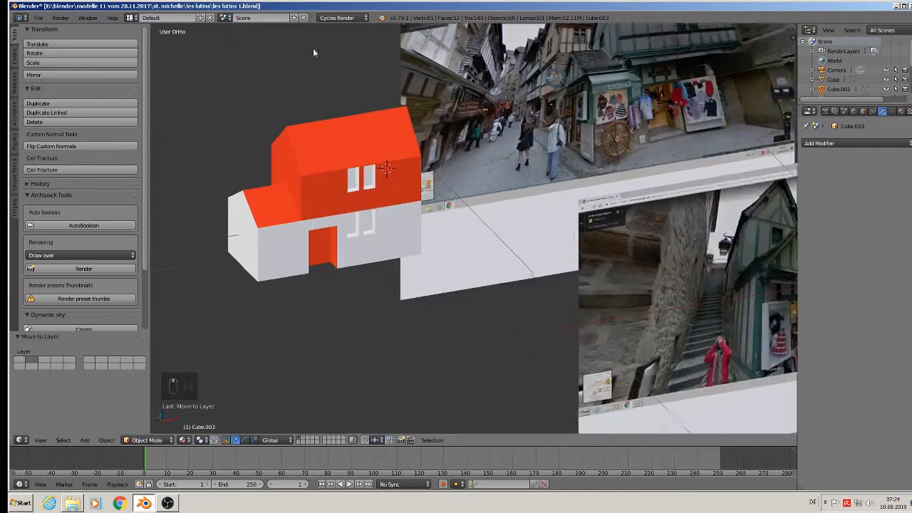
right_click(250, 181)
scroll(335, 246, "down", 4)
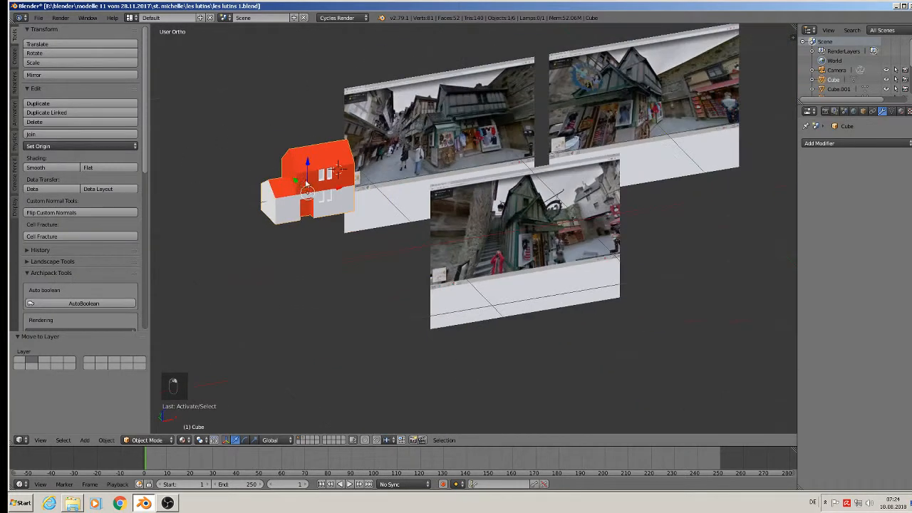
key("shift+d")
left_click(337, 250)
left_click_drag(335, 220, 331, 117)
left_click(38, 18)
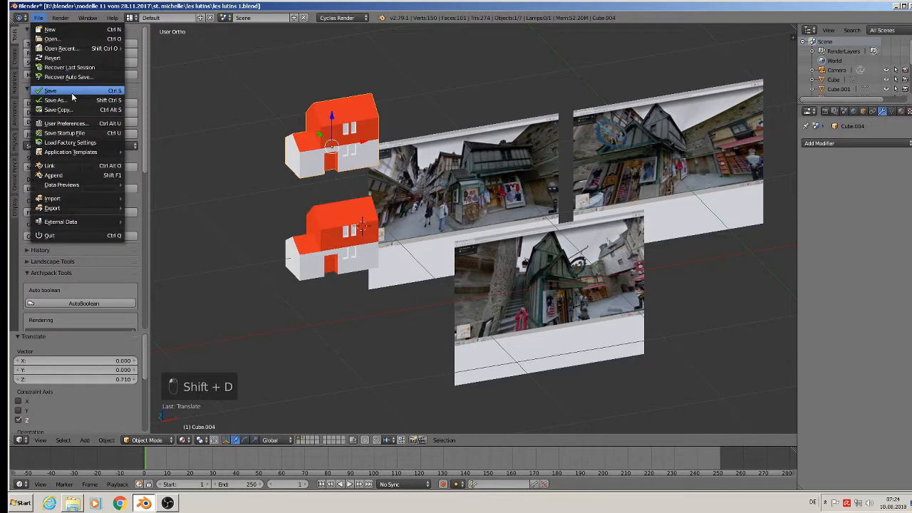
Place the 3D cursor on the red house's lower front wall.
scroll(519, 200, "up", 4)
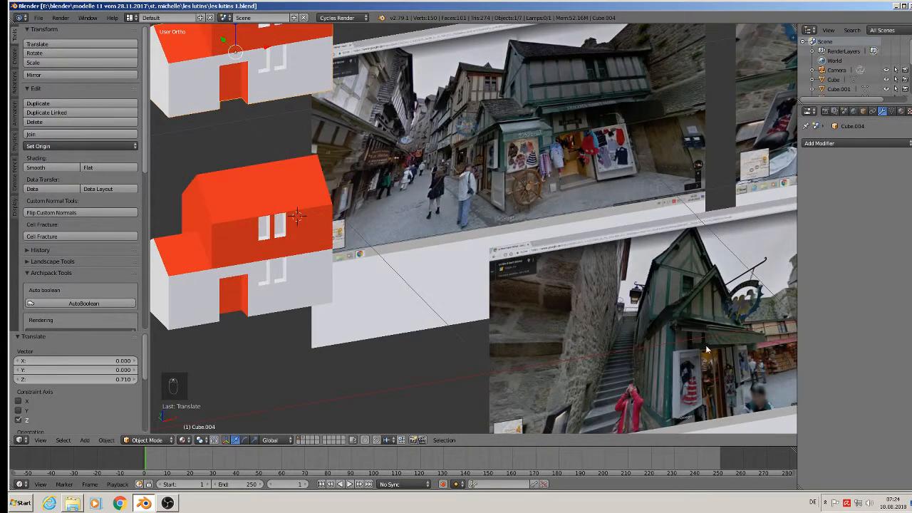
scroll(519, 200, "up", 4)
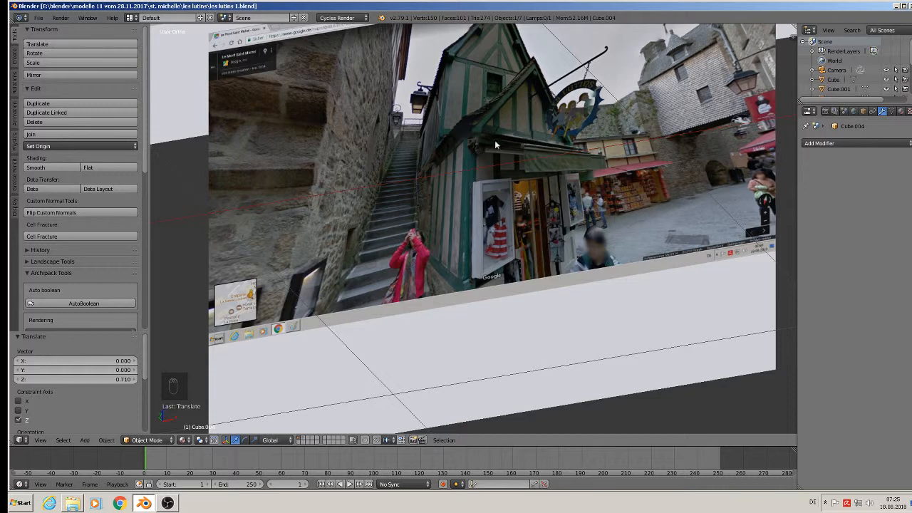
scroll(493, 189, "down", 4)
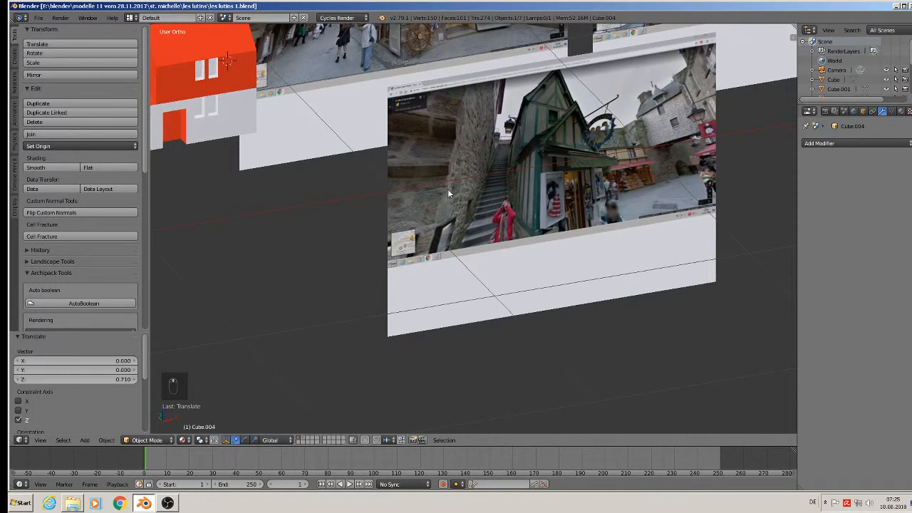
middle_click_drag(447, 189, 592, 266, "shift")
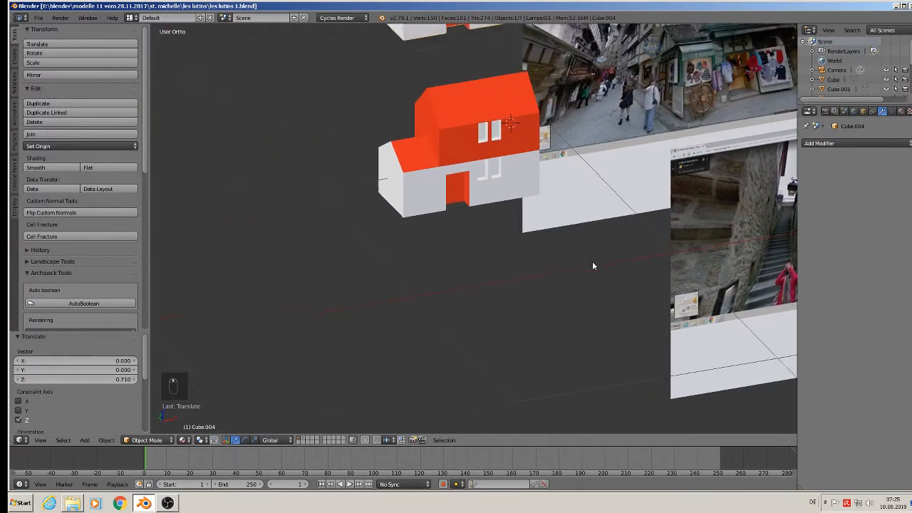
middle_click_drag(421, 179, 475, 204)
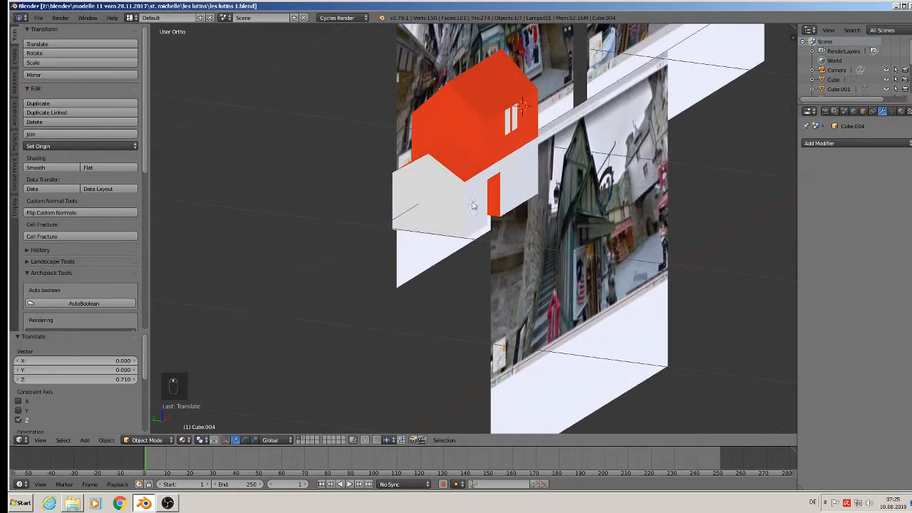
left_click(426, 223)
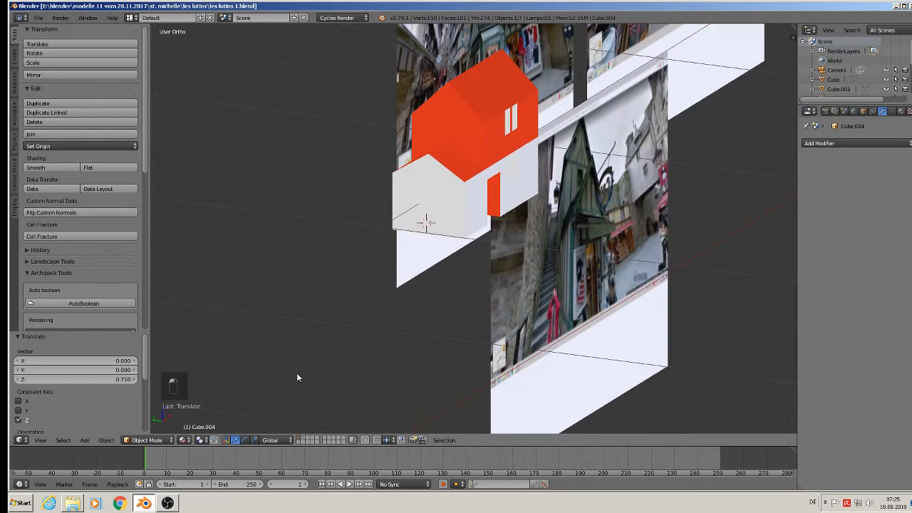
Add a test plane at the 3D cursor, then delete it again.
left_click(85, 439)
mouse_move(95, 431)
left_click(217, 204)
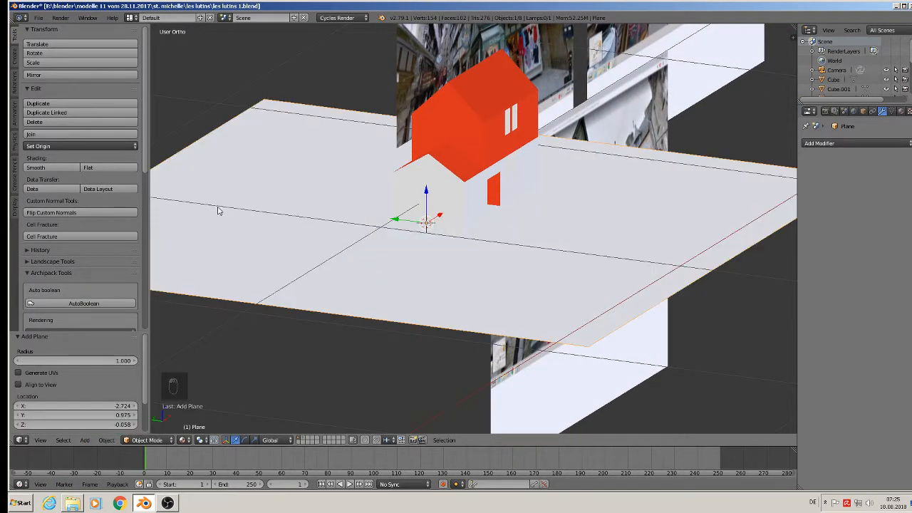
key("x")
left_click(426, 199)
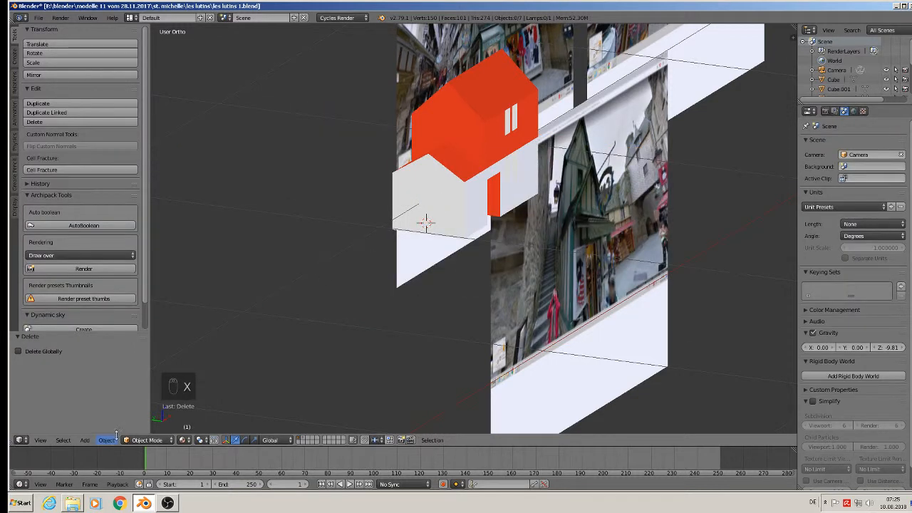
left_click(84, 440)
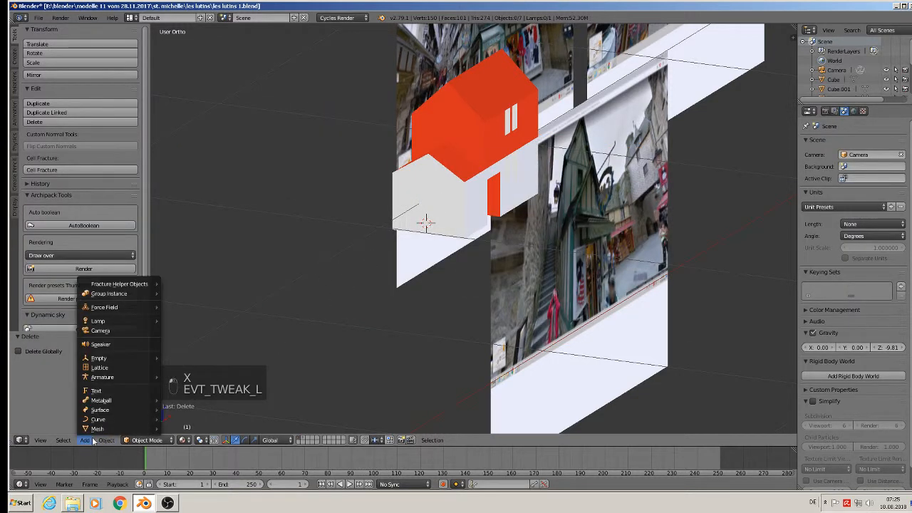
Add a cube at the 3D cursor and scale it down.
mouse_move(97, 428)
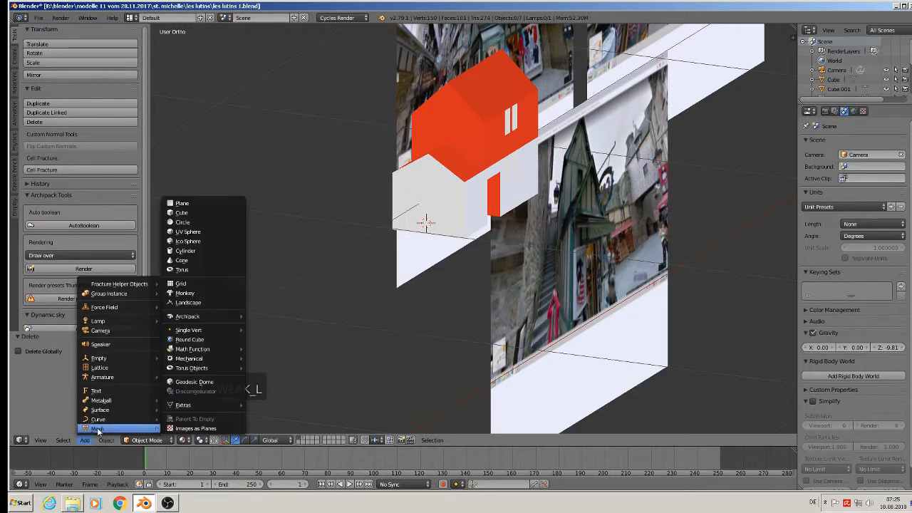
left_click(201, 213)
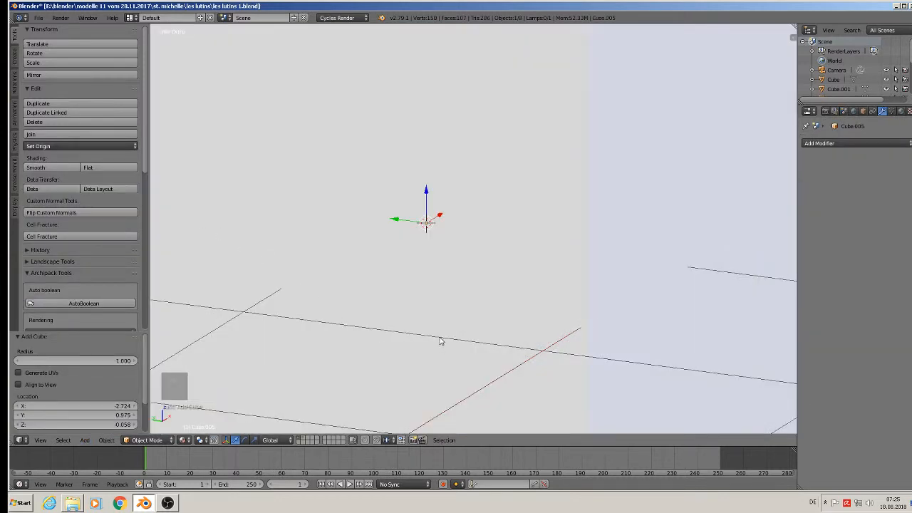
scroll(440, 341, "down", 6)
key("s")
left_click(429, 278)
scroll(450, 296, "up", 5)
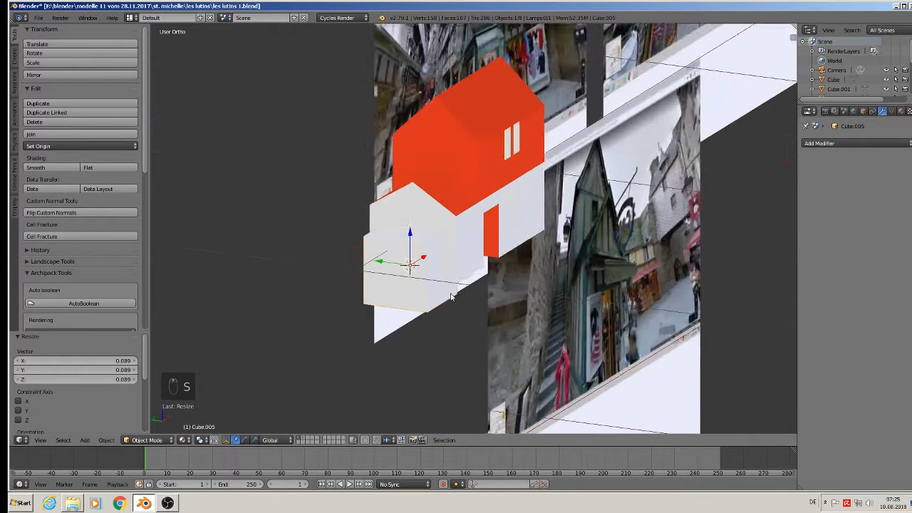
scroll(450, 297, "up", 2)
Give the cube the orange Material and scale it up to 0.570.
left_click(900, 111)
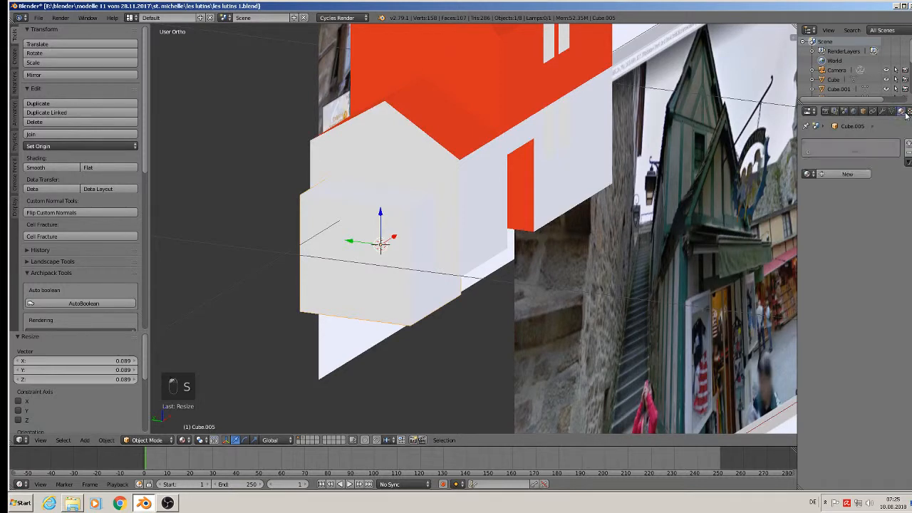
left_click(807, 174)
left_click(755, 216)
scroll(458, 245, "up", 2)
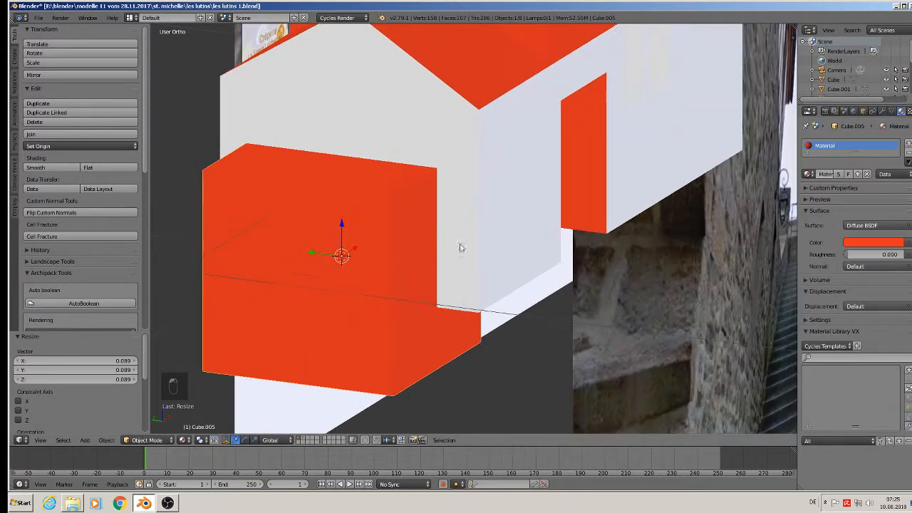
key("s")
left_click(456, 331)
middle_click_drag(457, 332, 502, 299)
scroll(502, 295, "down", 1)
Scale the cube along Y to a narrower door width.
key("s")
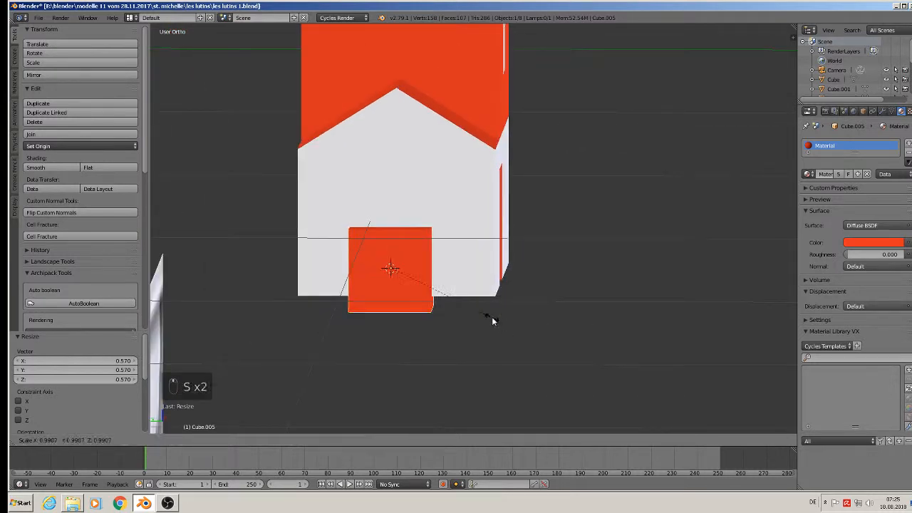
right_click(493, 317)
key("s")
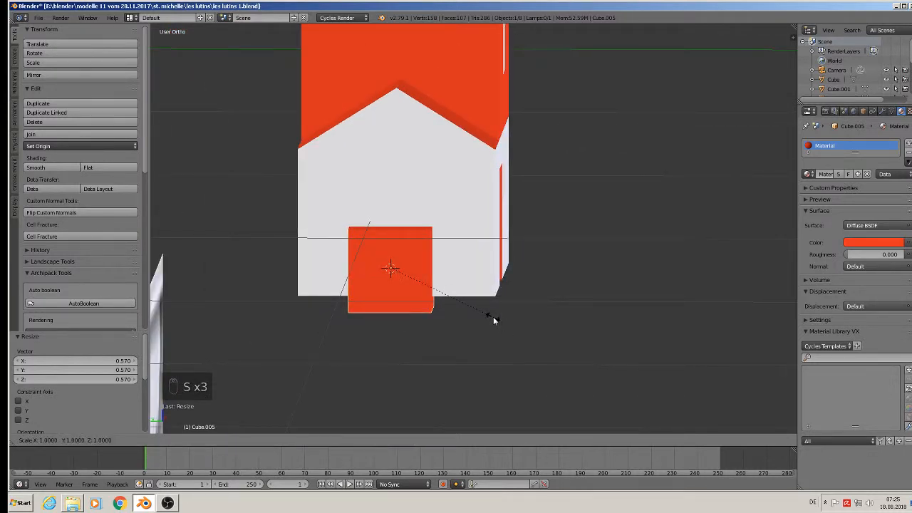
key("y")
left_click(474, 302)
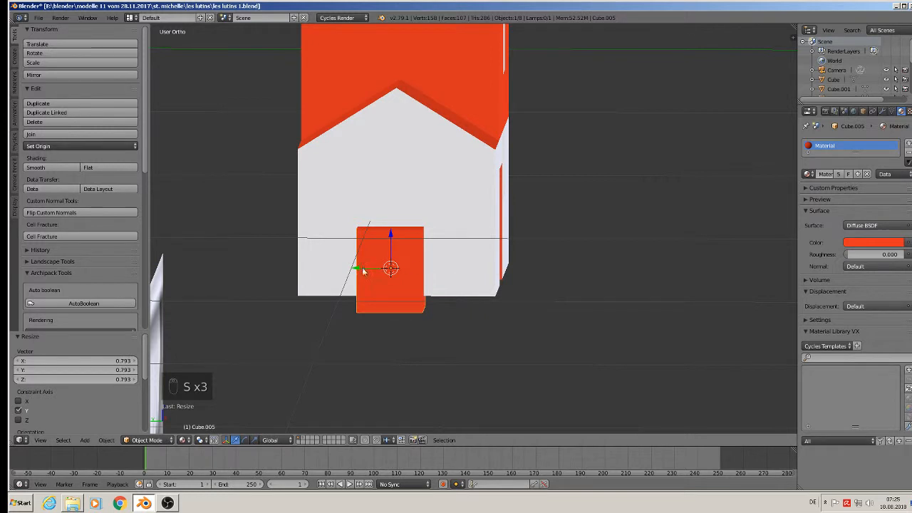
Nudge the door block along Y and Z and stretch it taller along Z.
left_click_drag(363, 268, 392, 278)
left_click_drag(397, 237, 413, 268)
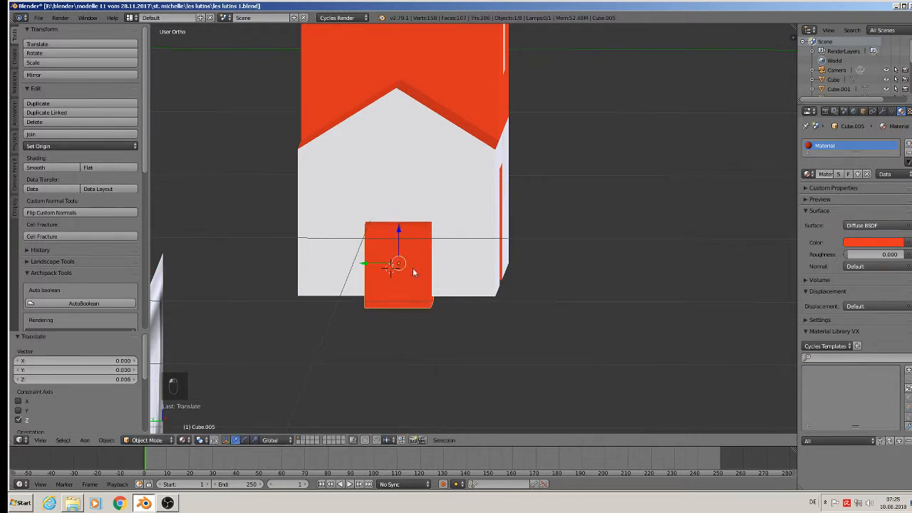
key("s")
key("z")
left_click(488, 428)
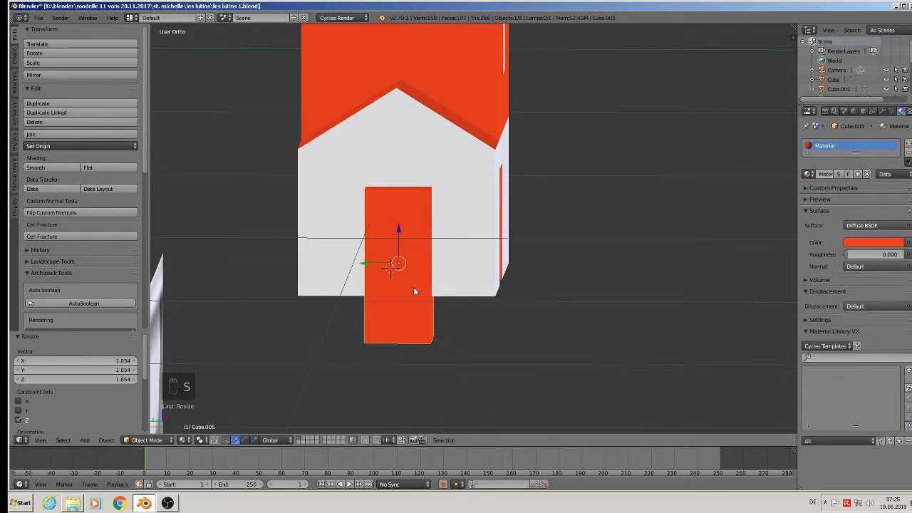
left_click_drag(396, 230, 399, 203)
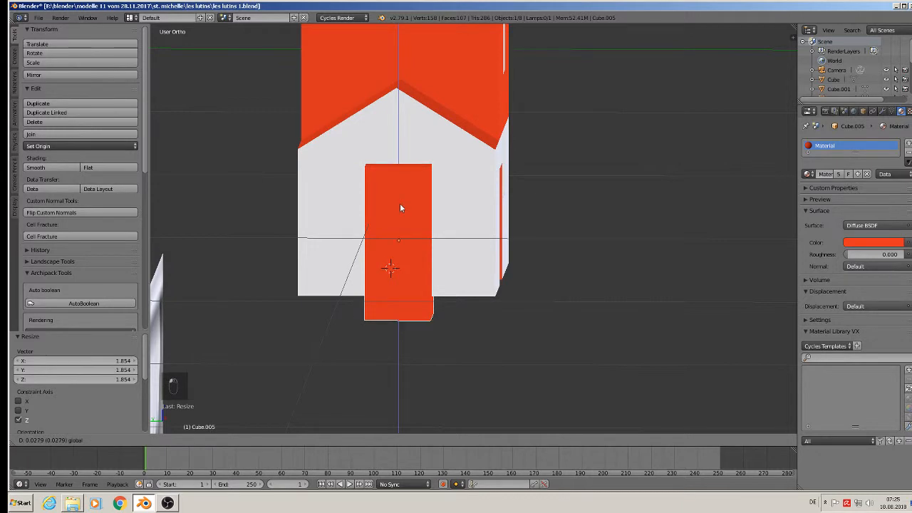
Nudge the door block slightly sideways against the front wall.
middle_click_drag(446, 222, 448, 252)
key("g")
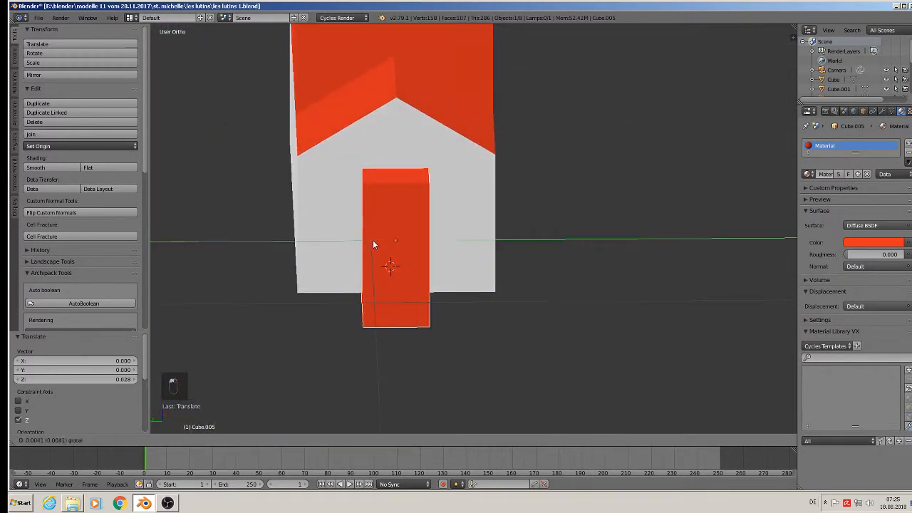
left_click_drag(372, 241, 373, 241)
middle_click_drag(447, 236, 408, 187)
scroll(477, 151, "down", 2)
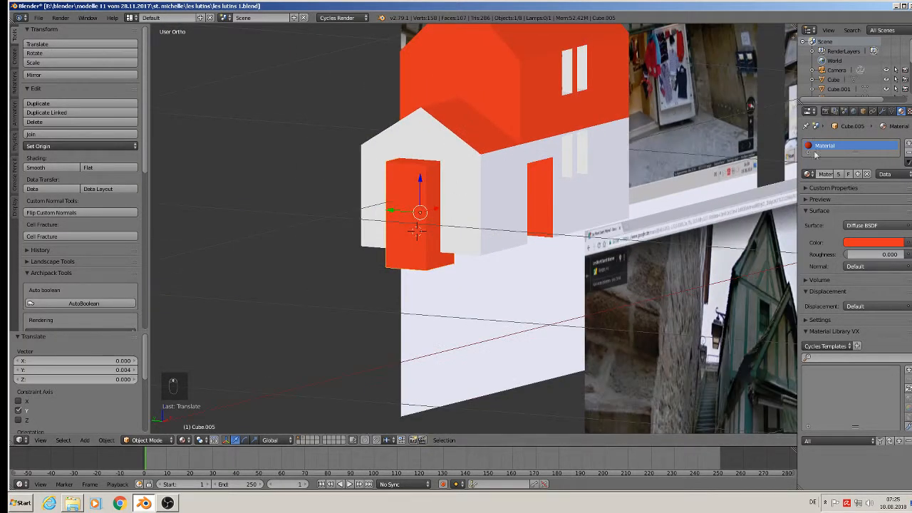
middle_click_drag(706, 177, 393, 185, "shift")
Compare with the reference photos and lower the door block 0.021 along Z.
scroll(398, 147, "down", 3)
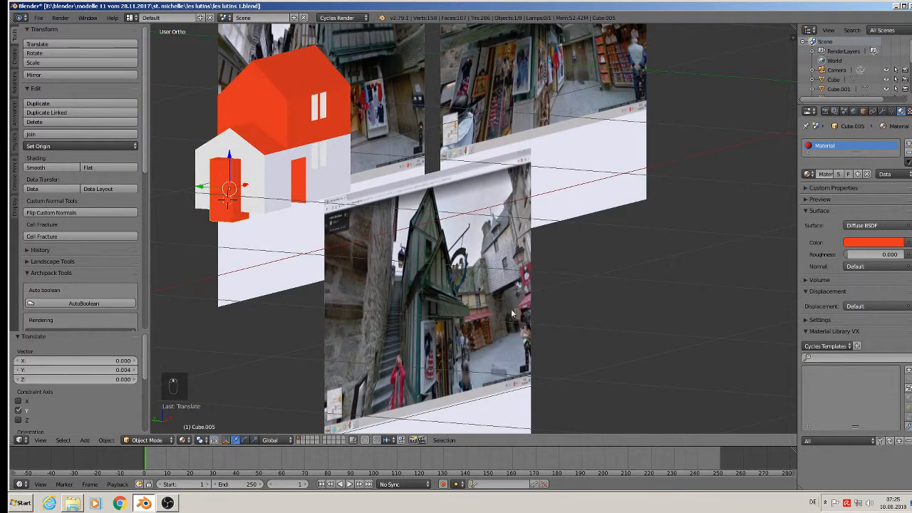
middle_click_drag(511, 313, 499, 234, "shift")
scroll(443, 265, "up", 3)
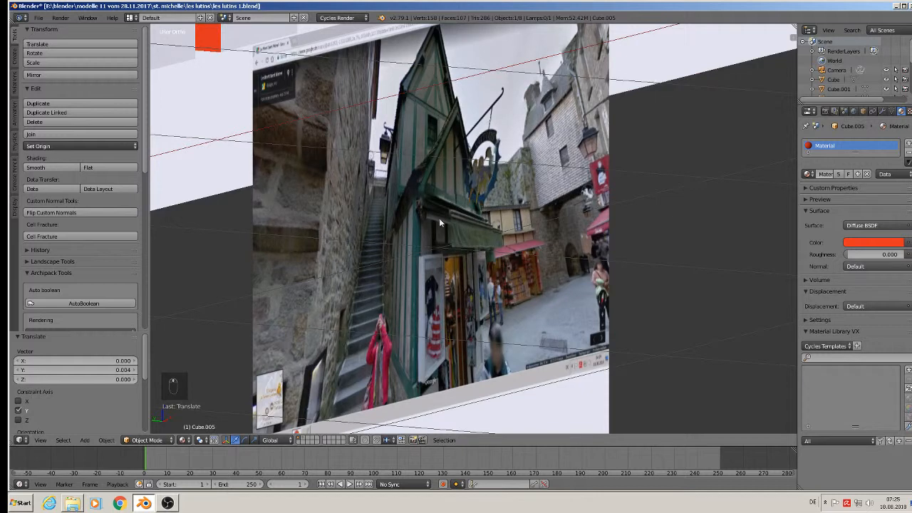
middle_click_drag(396, 213, 434, 216, "shift")
scroll(248, 205, "up", 3)
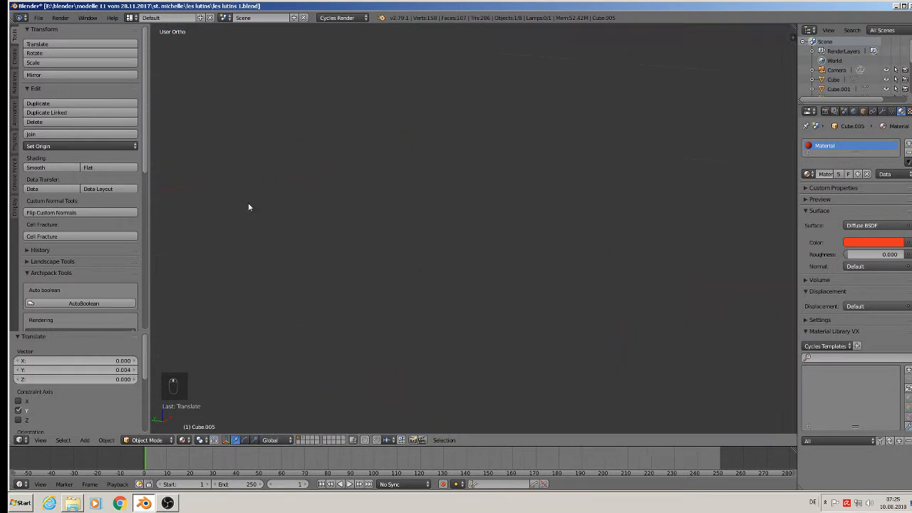
scroll(573, 242, "down", 3)
scroll(573, 242, "up", 6)
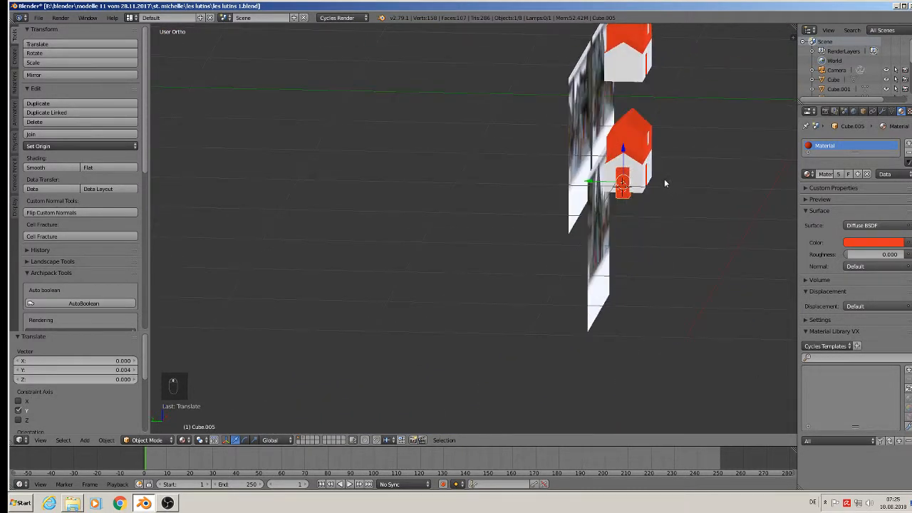
scroll(609, 153, "up", 1)
left_click_drag(560, 211, 561, 230)
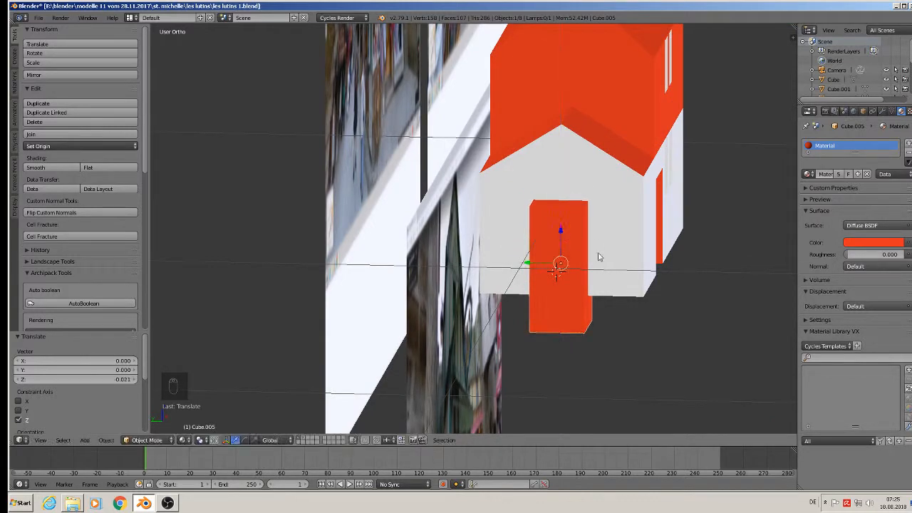
scroll(595, 254, "down", 3)
scroll(593, 255, "up", 1)
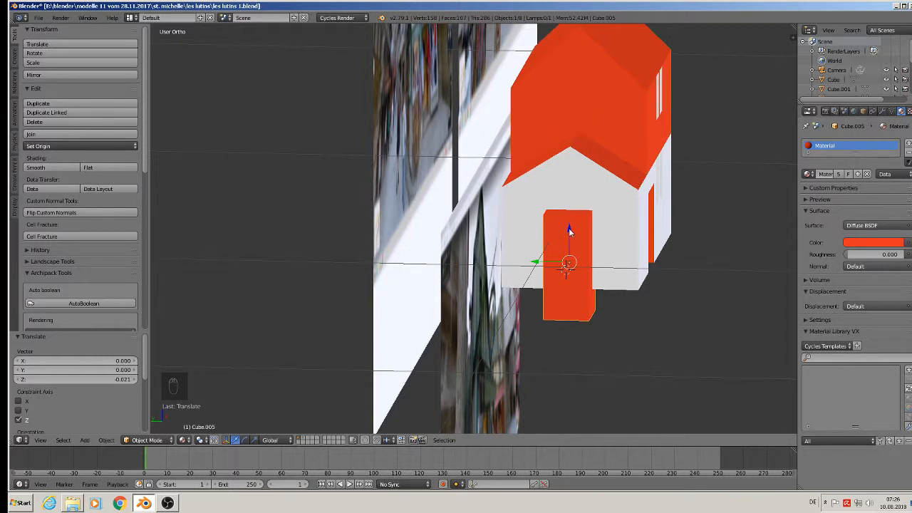
In Edit Mode, duplicate the door block's geometry and shrink the copy into a small cube higher up.
key("Tab")
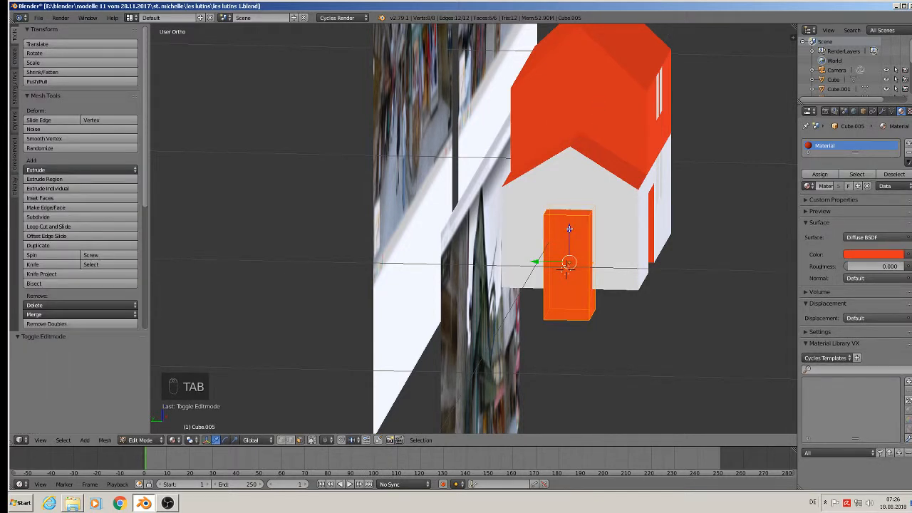
key("shift+d")
left_click(619, 165)
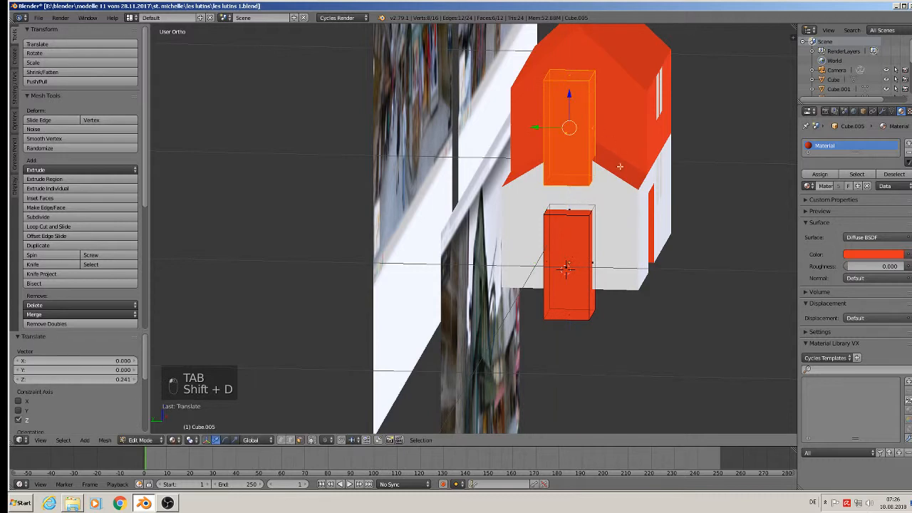
key("s")
left_click(604, 180)
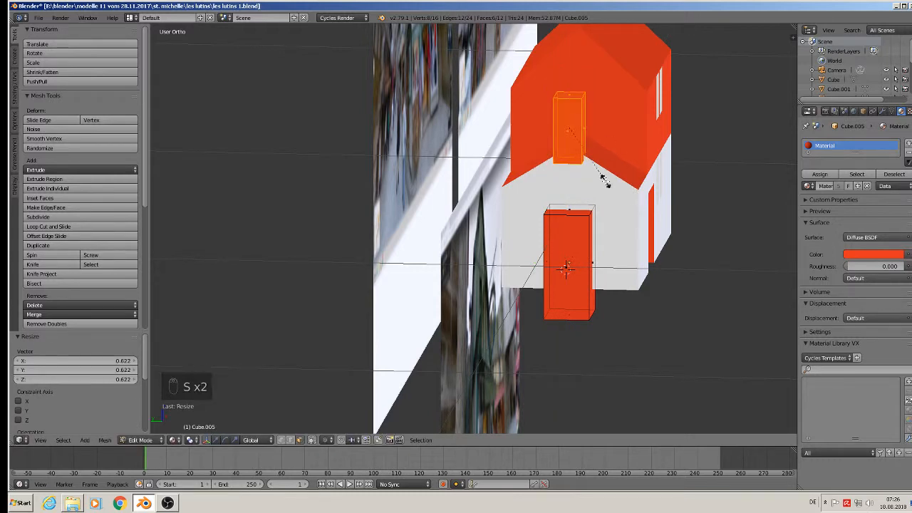
key("s")
key("z")
left_click(593, 140)
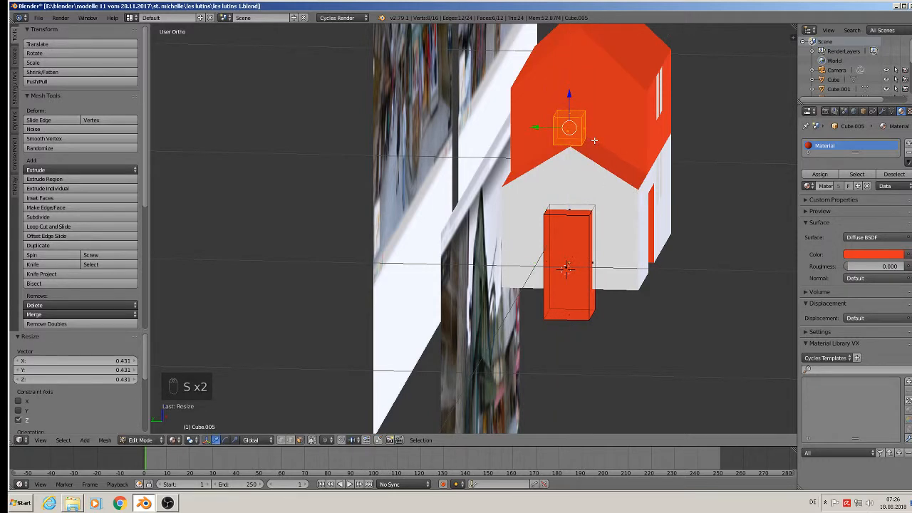
mouse_move(594, 140)
middle_mouse_down()
mouse_move(615, 127)
mouse_move(598, 129)
middle_mouse_up()
scroll(606, 130, "down", 2)
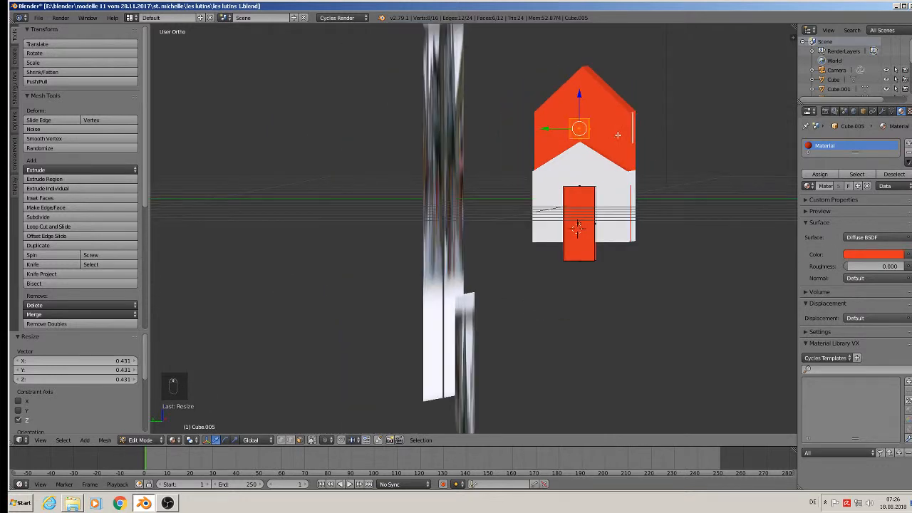
Assign Material.001 to the small cube through a new material slot.
left_click(907, 143)
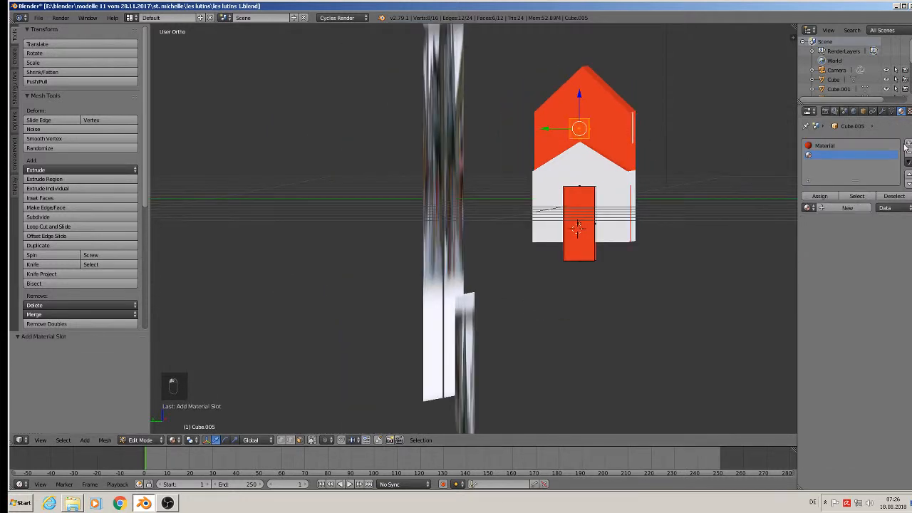
left_click(810, 207)
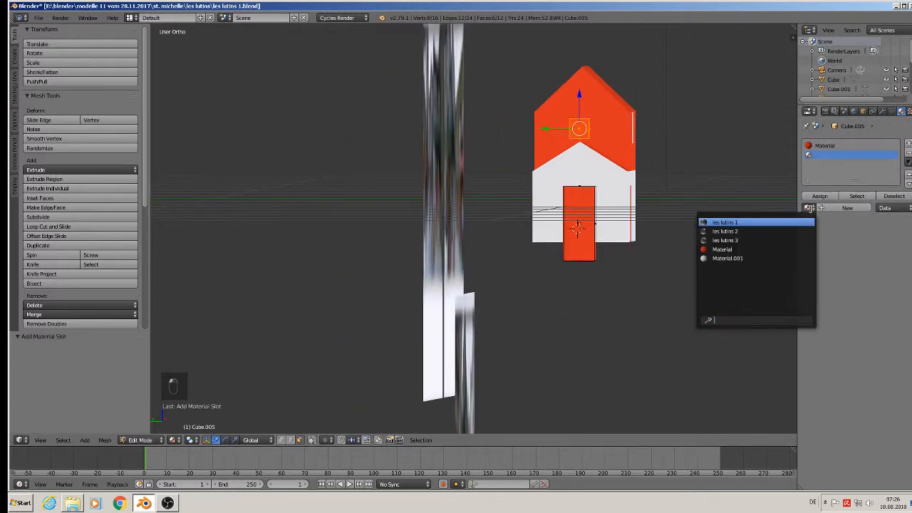
left_click(757, 257)
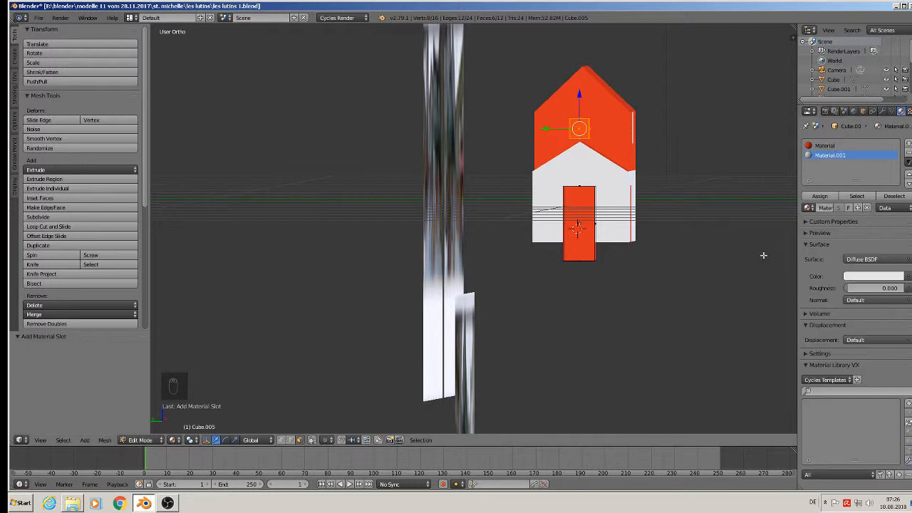
left_click(819, 196)
key("Tab")
Raise the small cube's top face.
middle_click_drag(696, 218, 366, 192)
scroll(581, 66, "up", 6)
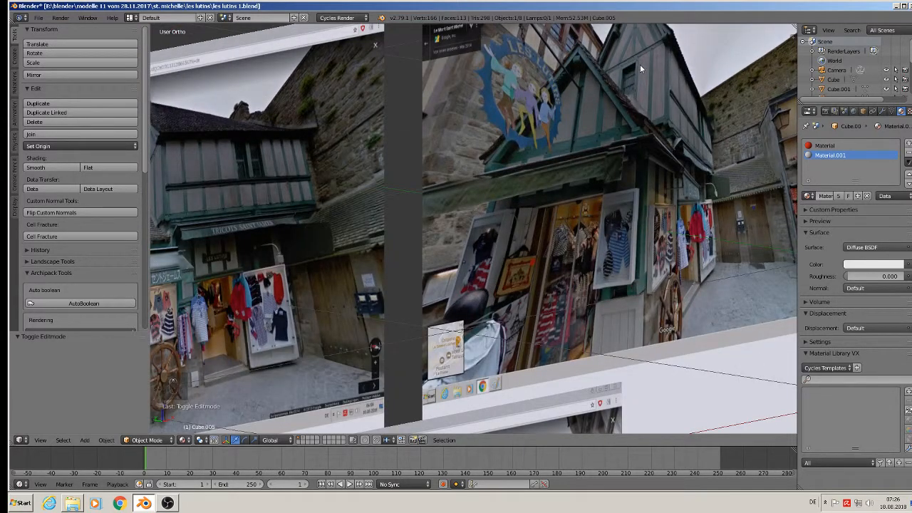
scroll(423, 178, "down", 6)
middle_click_drag(332, 193, 620, 146, "shift")
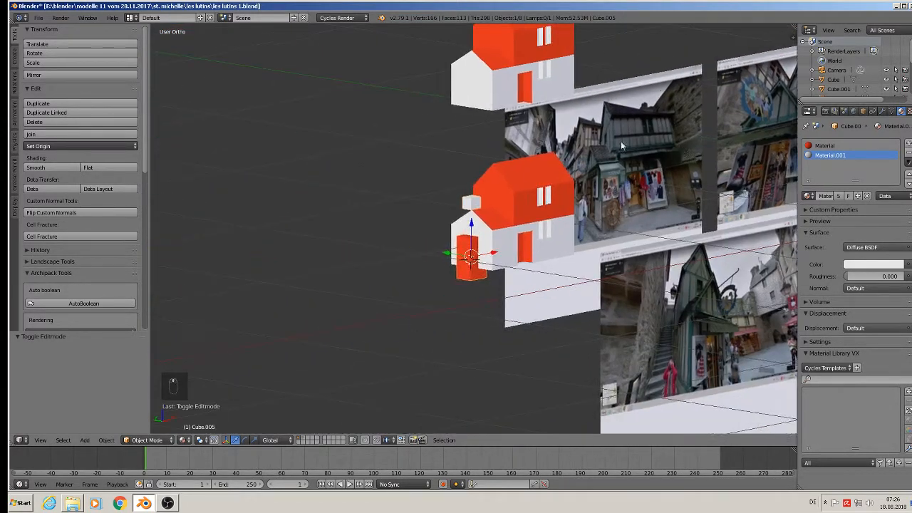
scroll(469, 182, "up", 4)
scroll(457, 190, "up", 2)
key("Tab")
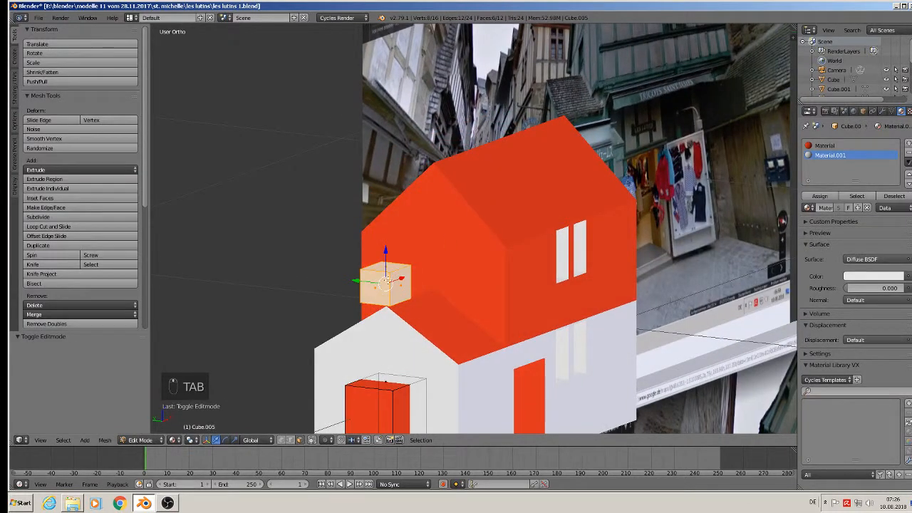
right_click(385, 265)
left_click_drag(386, 242, 387, 235)
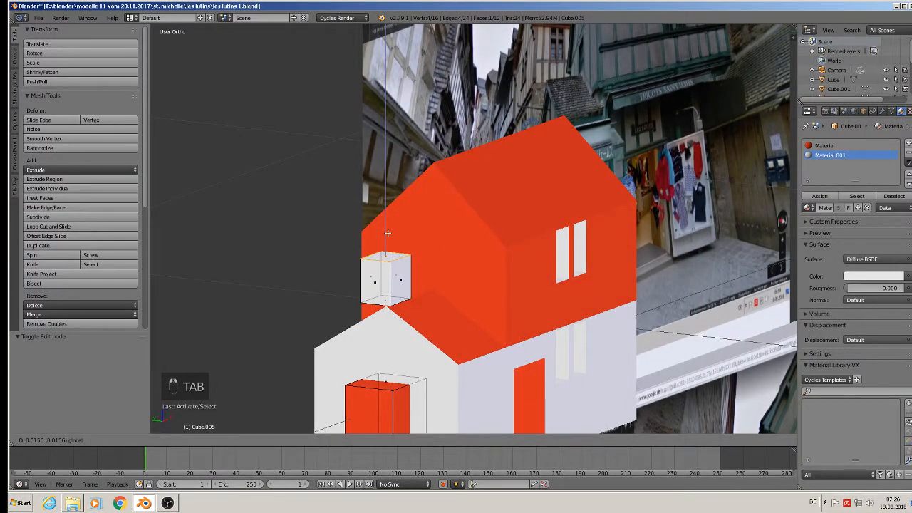
key("Tab")
middle_click_drag(399, 256, 435, 247)
Shift the small cube 0.123 along X onto the taller roof section.
key("g")
key("x")
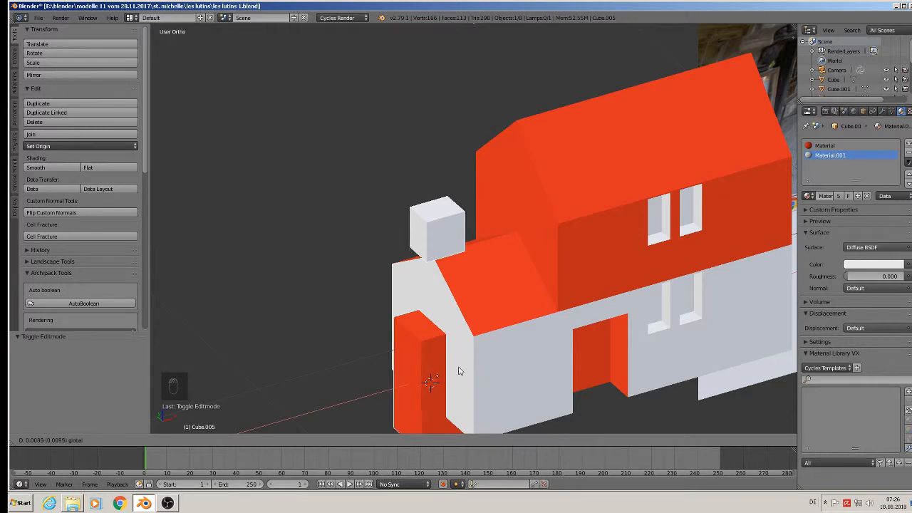
left_click(464, 371)
key("Tab")
key("a")
key("a")
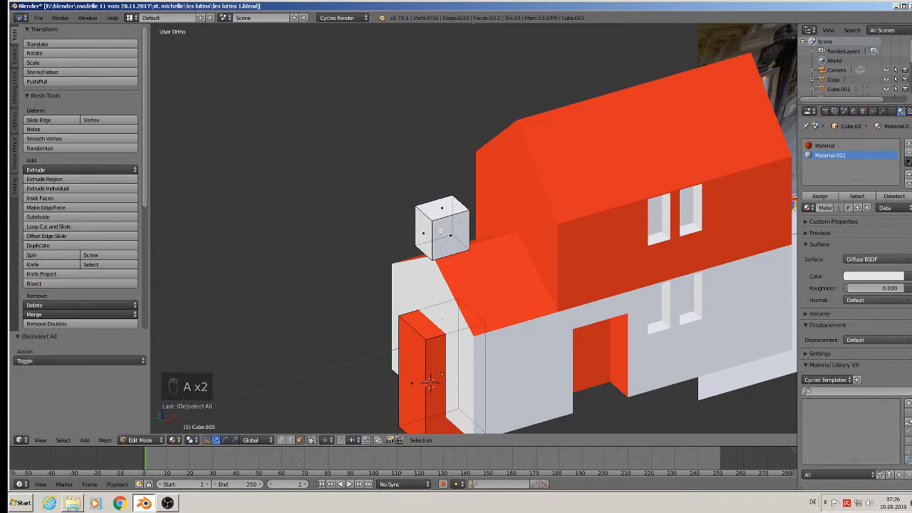
key("l")
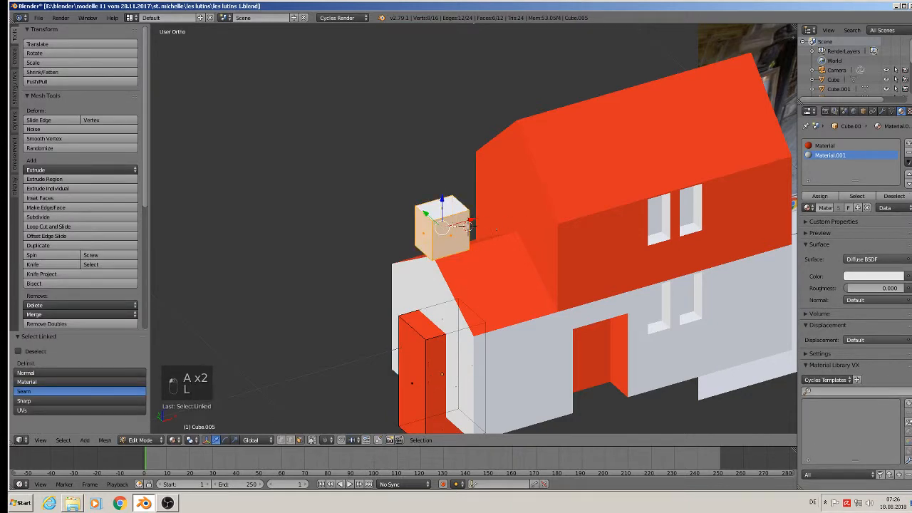
key("g")
key("x")
left_click(547, 209)
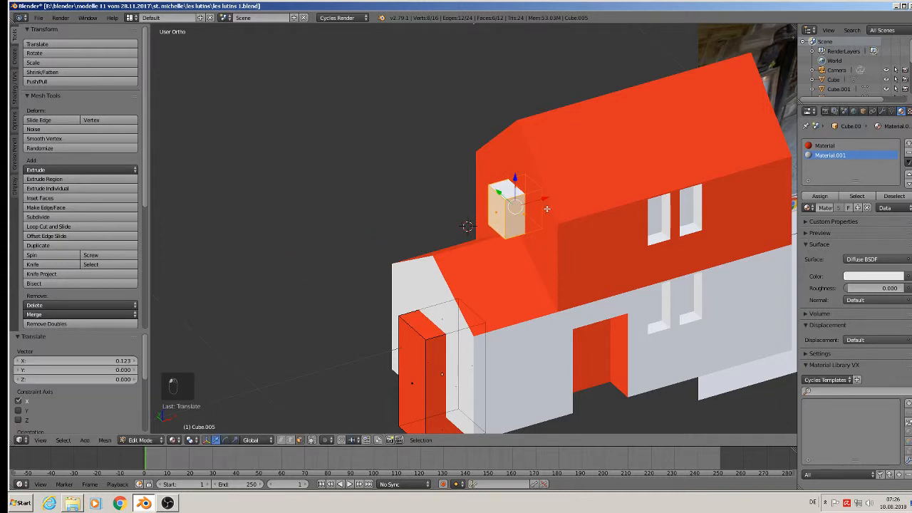
key("Tab")
scroll(544, 211, "down", 4)
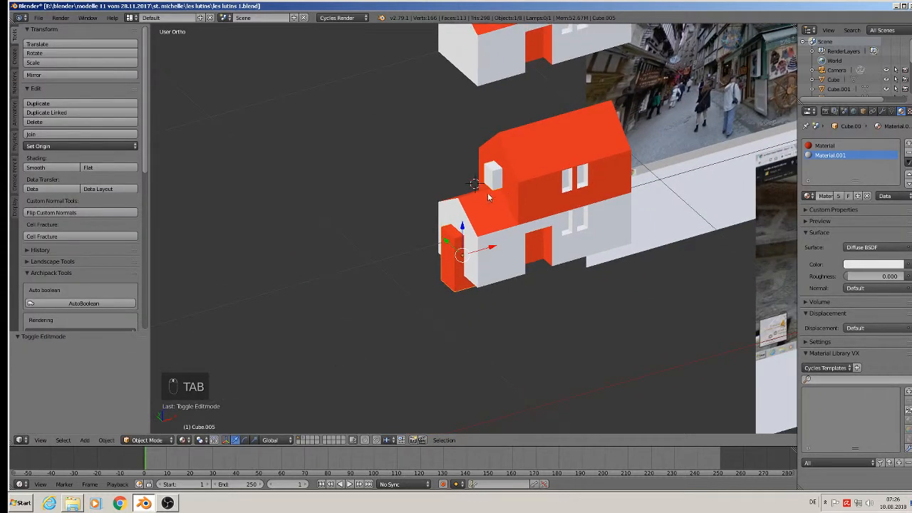
Apply rotation and scale to both the door block and the house.
left_click(106, 439)
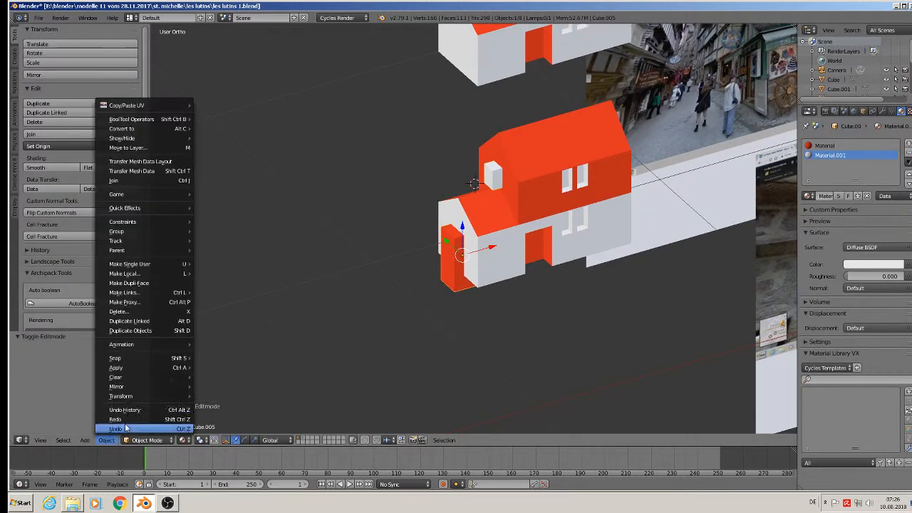
mouse_move(143, 367)
left_click(228, 283)
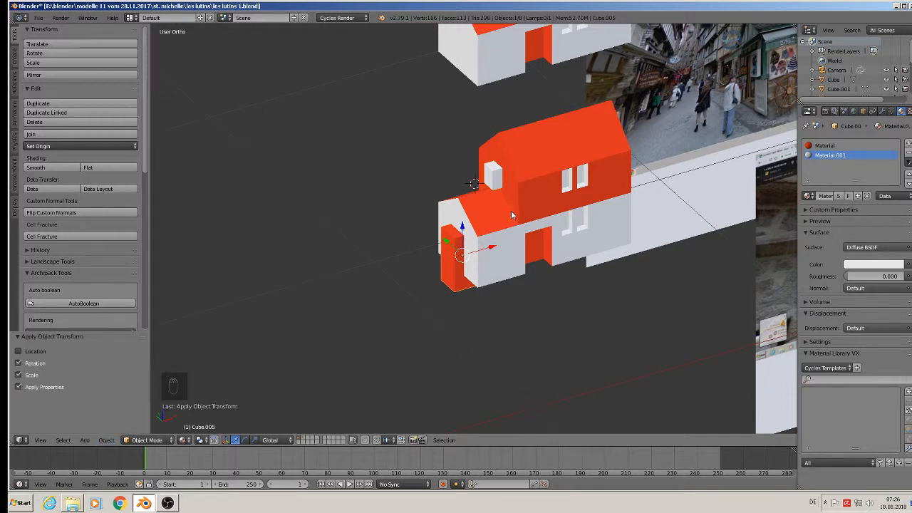
left_click(535, 214)
left_click(107, 440)
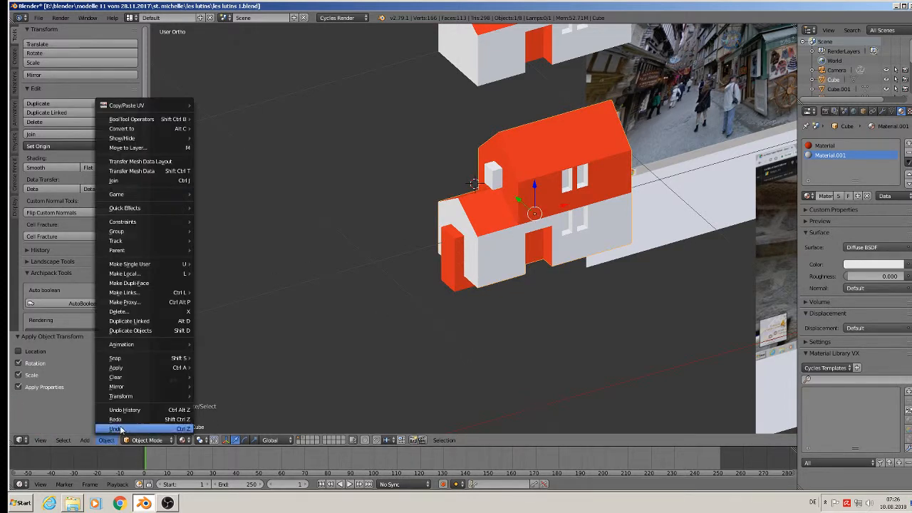
mouse_move(134, 368)
left_click(255, 282)
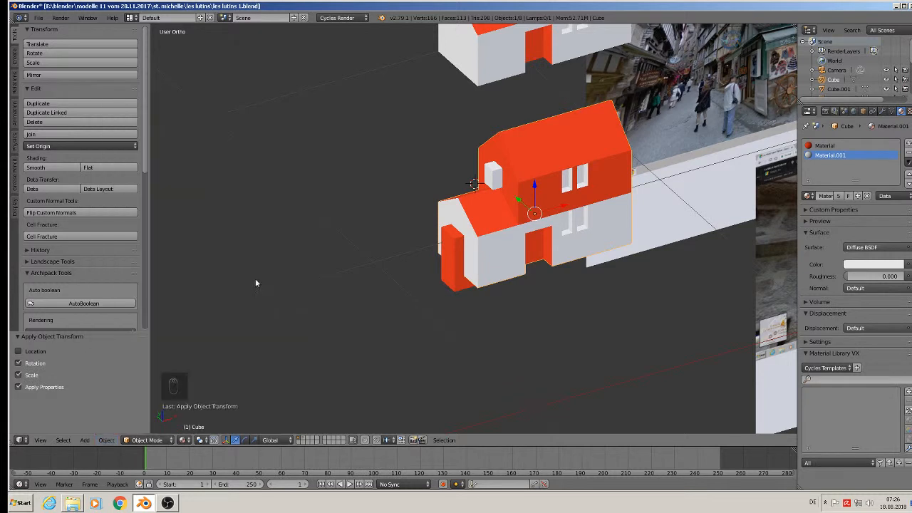
Add a Boolean Difference modifier on the house using Cube.005 and apply it.
right_click(487, 175)
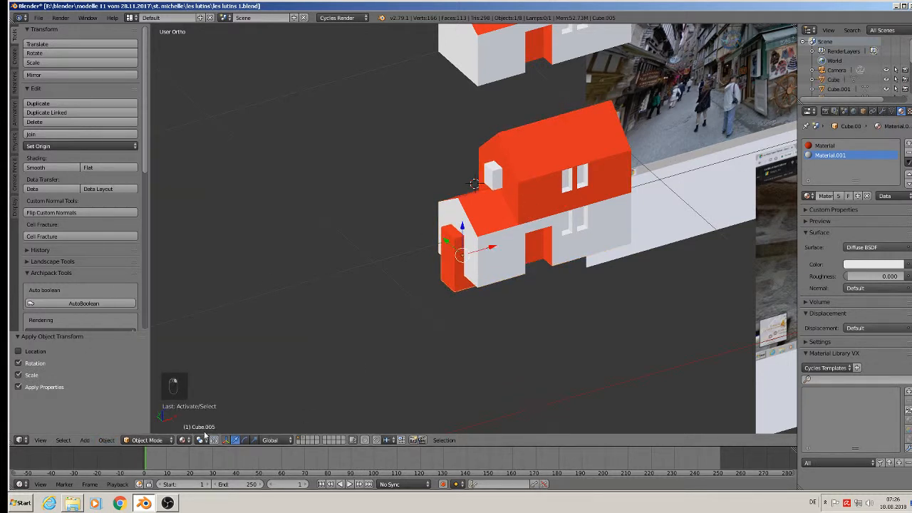
right_click(557, 152)
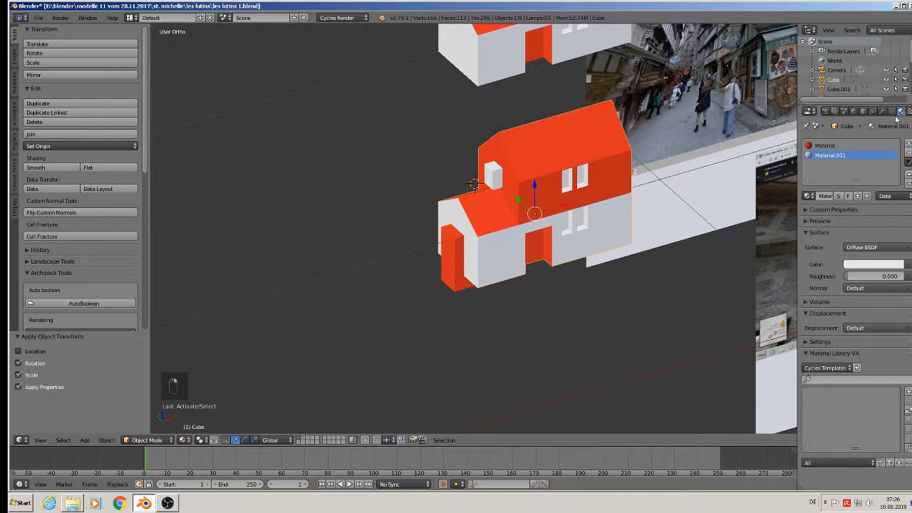
left_click(882, 111)
left_click(840, 144)
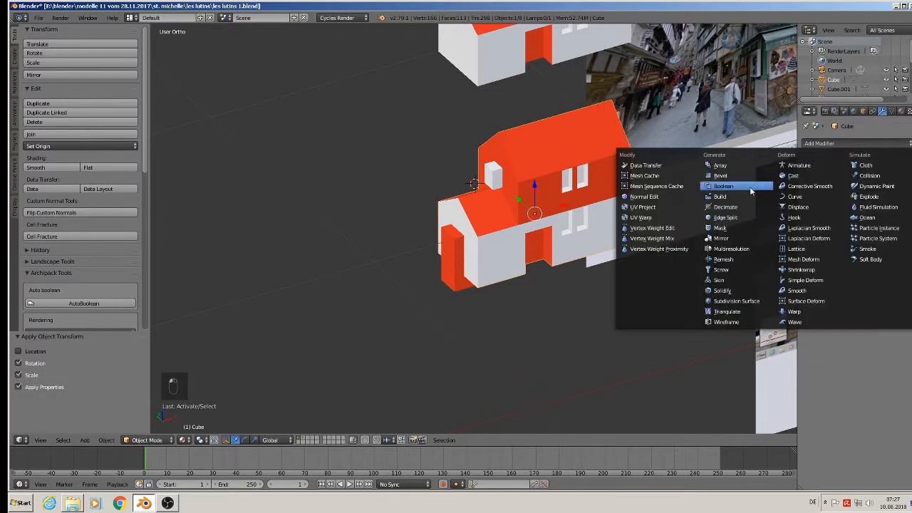
left_click(733, 187)
left_click(880, 217)
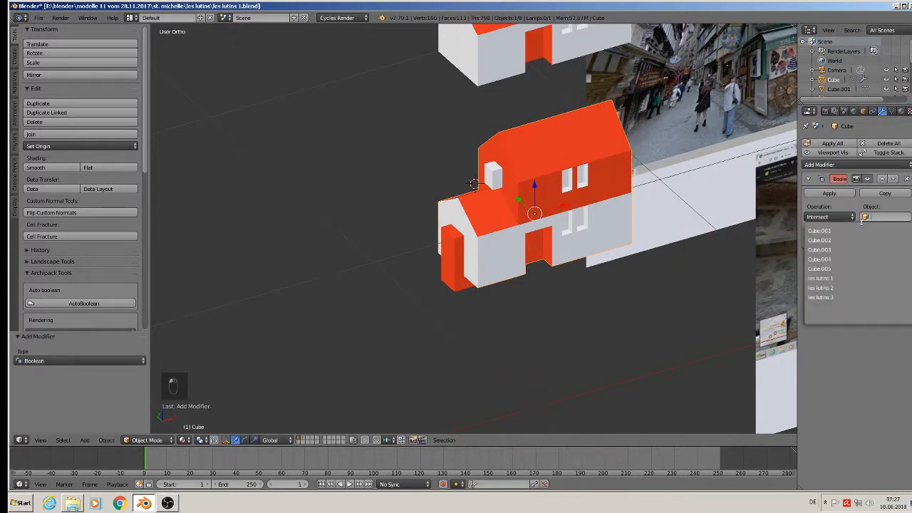
left_click(826, 269)
left_click(826, 217)
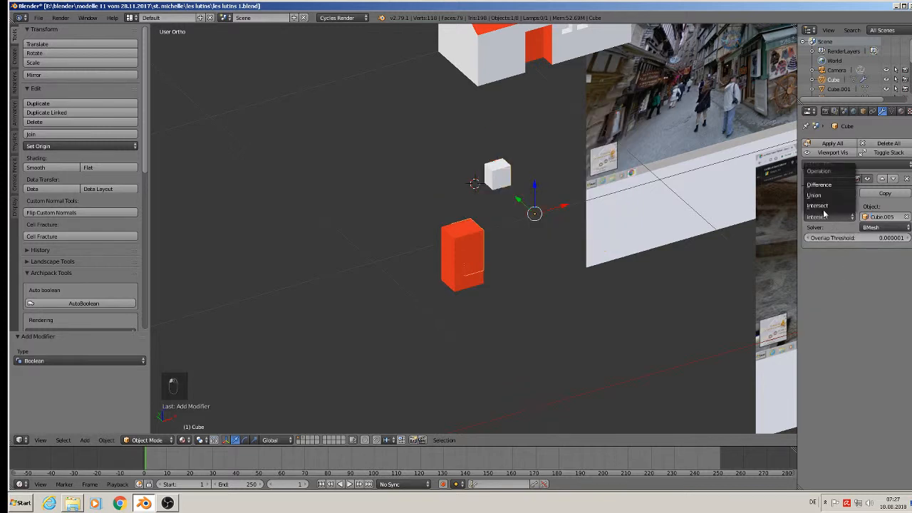
left_click(823, 185)
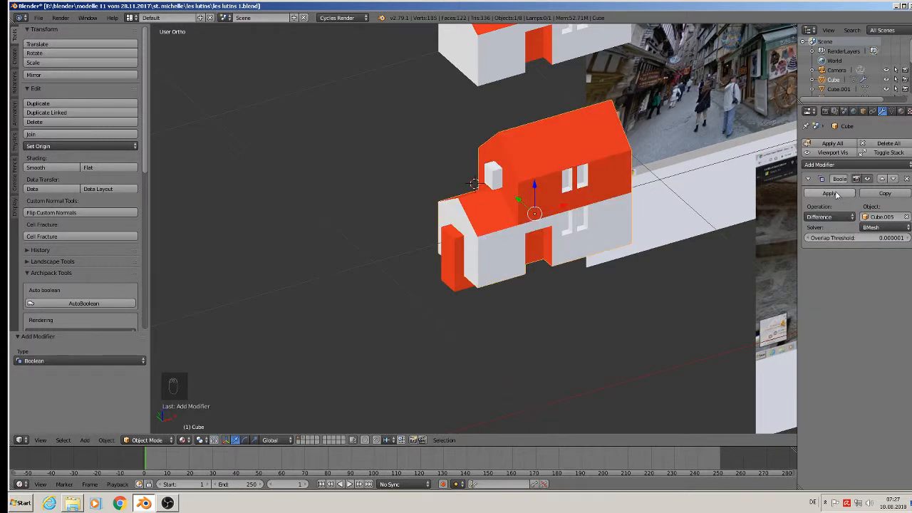
left_click(835, 194)
Move the Cube.005 cutter 0.475 along Y away from the house.
right_click(501, 183)
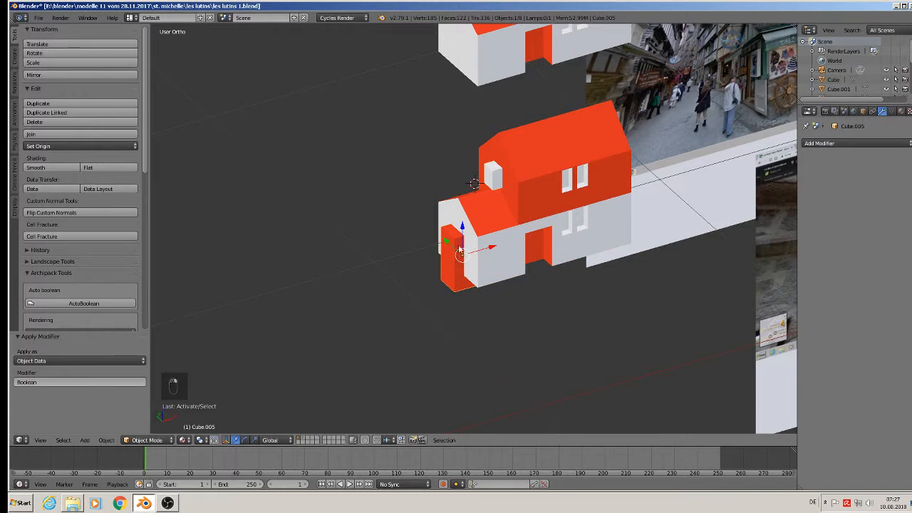
left_click_drag(446, 242, 363, 174)
middle_click_drag(371, 178, 381, 267)
right_click(450, 117)
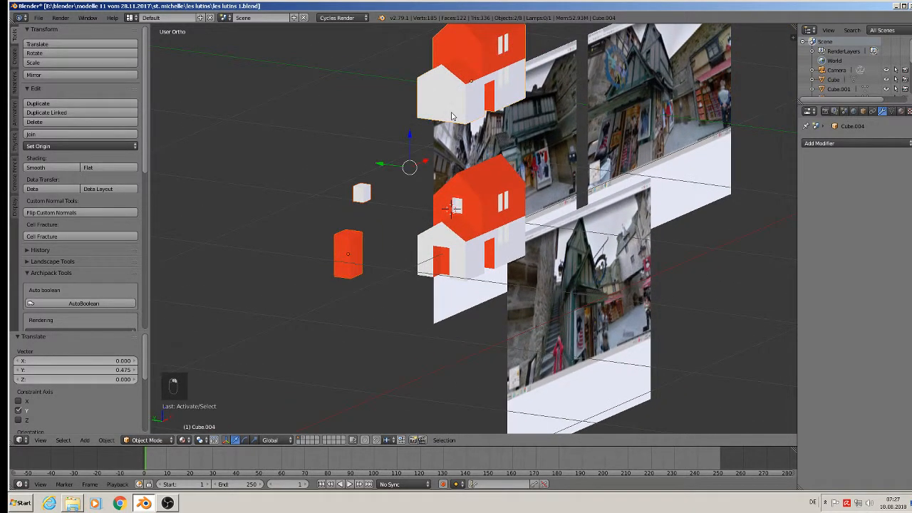
Send the upper house copy to layer 2 and save the scene as les lutins 2.blend.
key("m")
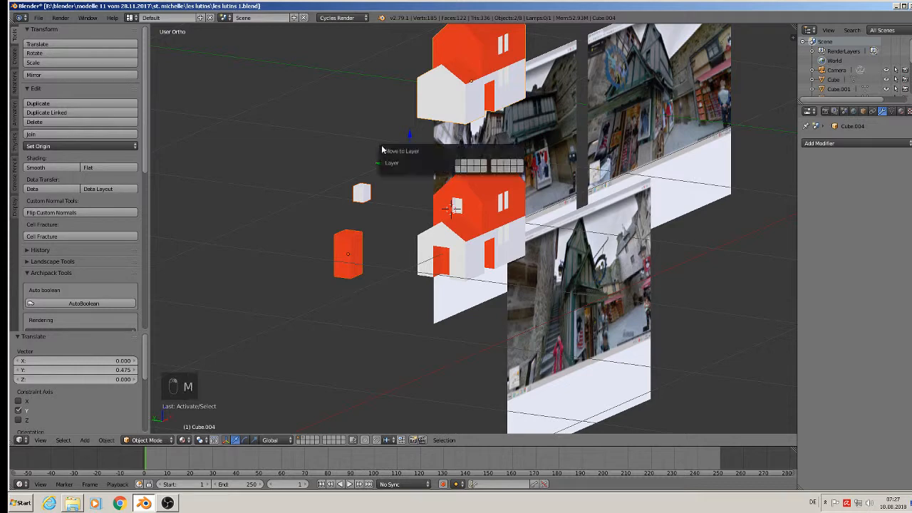
left_click(466, 164)
left_click(38, 17)
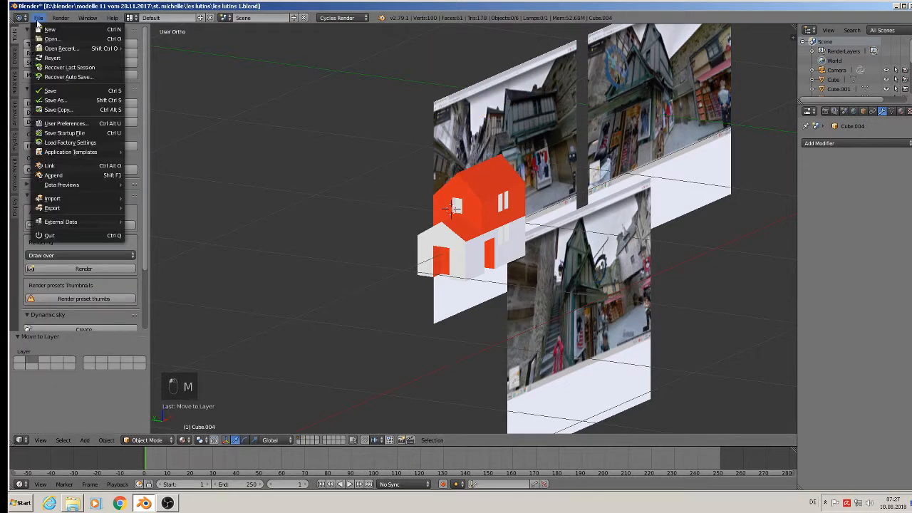
left_click(55, 100)
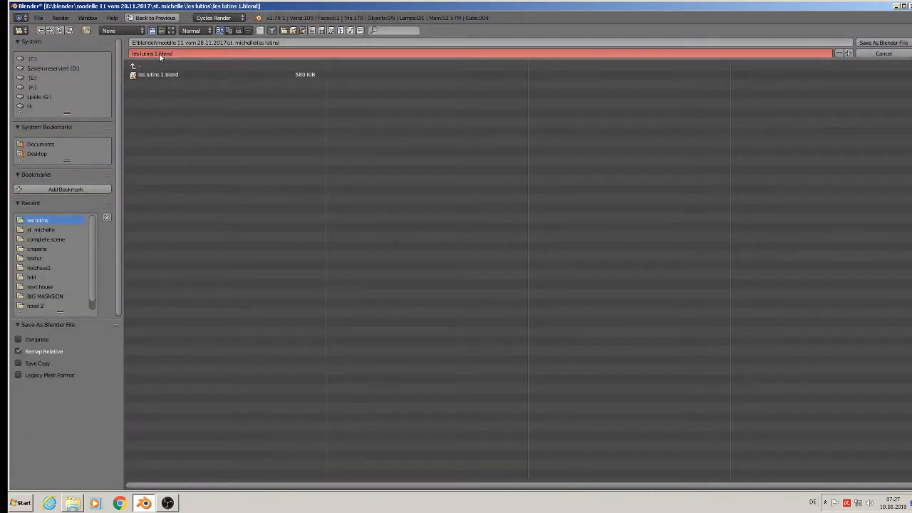
left_click(157, 53)
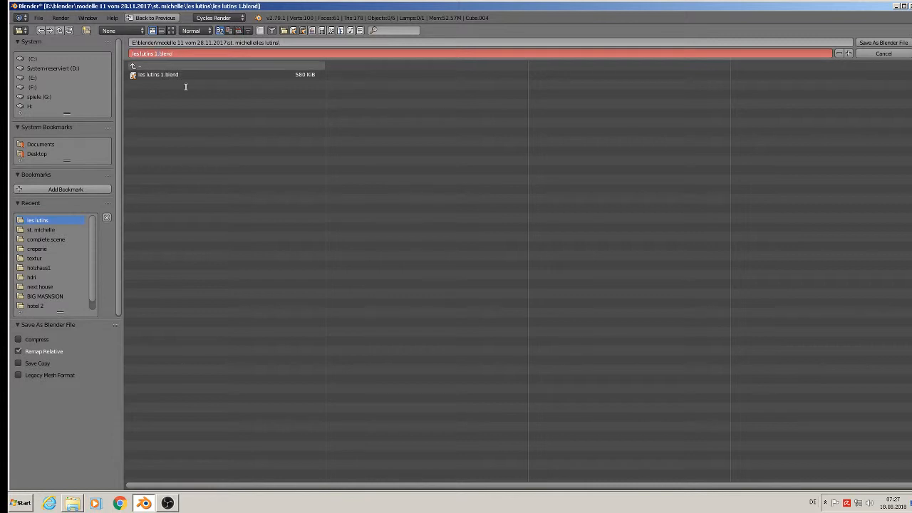
left_click(890, 46)
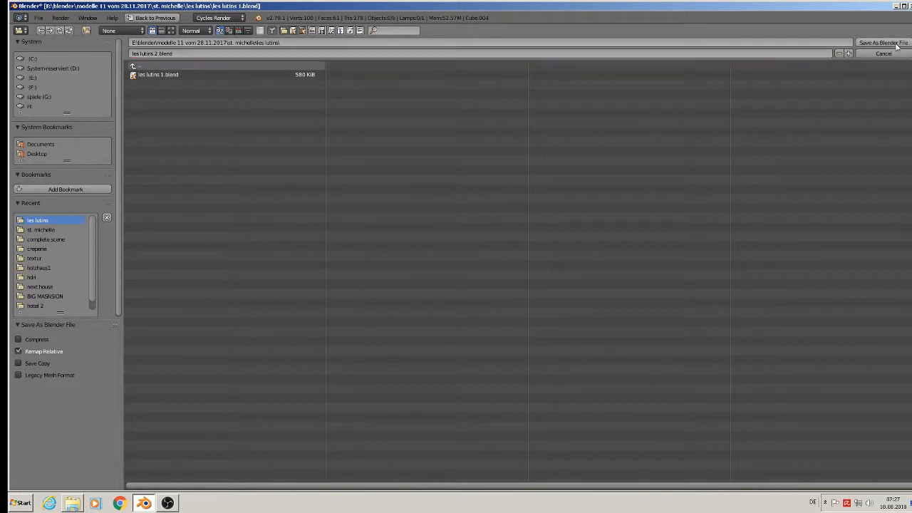
left_click(895, 46)
middle_click_drag(729, 156, 634, 164)
scroll(658, 220, "up", 1)
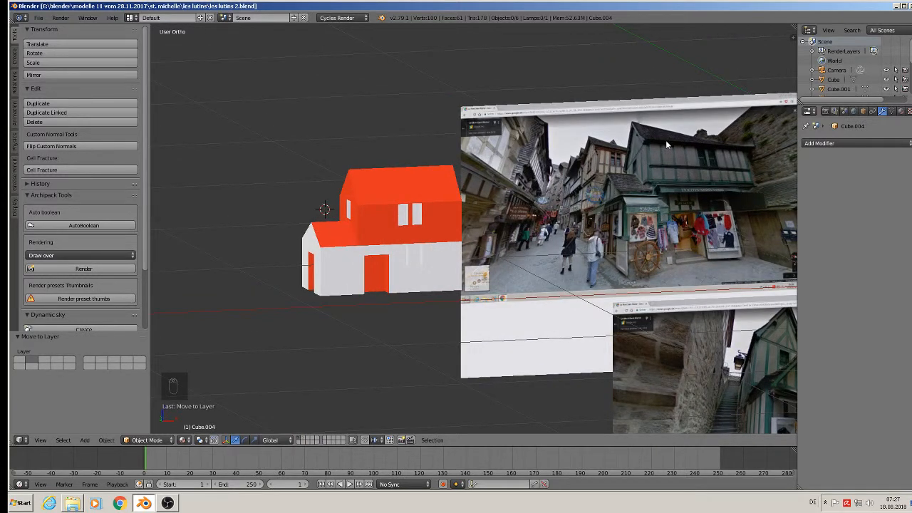
scroll(667, 145, "up", 3)
scroll(767, 174, "down", 4)
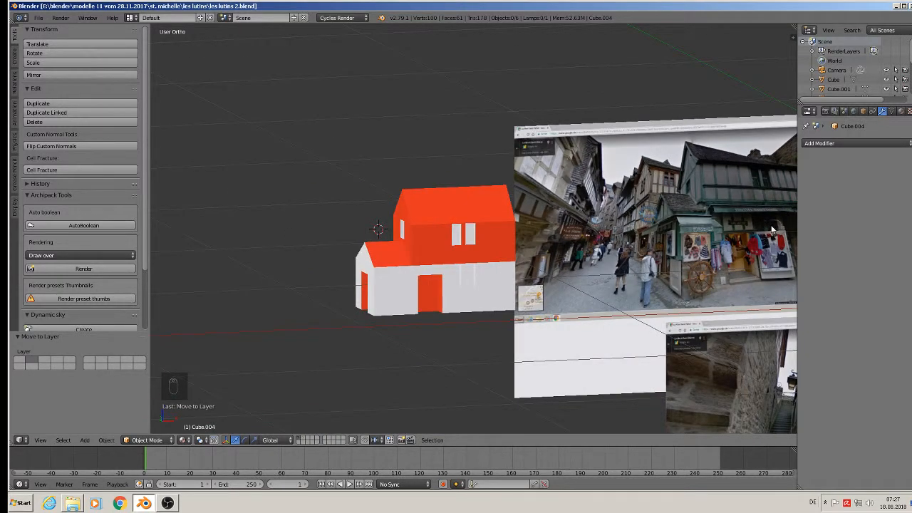
scroll(683, 222, "up", 4)
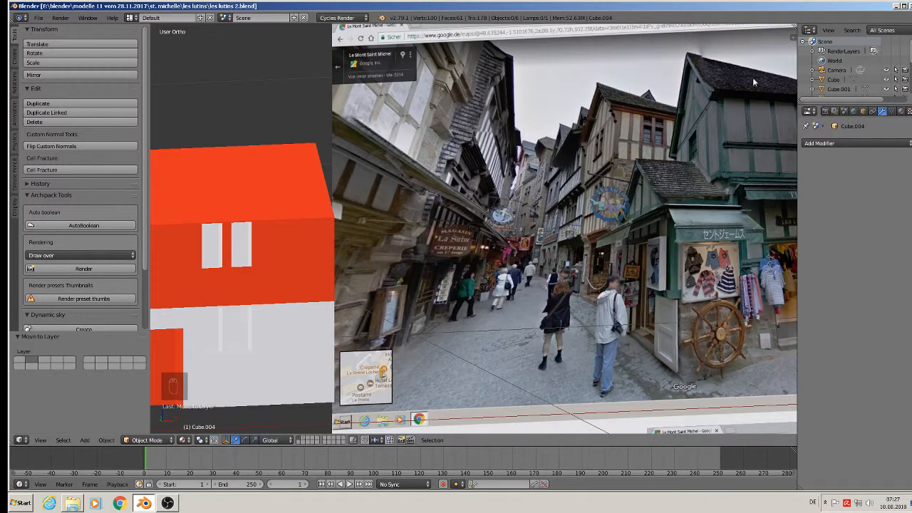
scroll(428, 220, "down", 3)
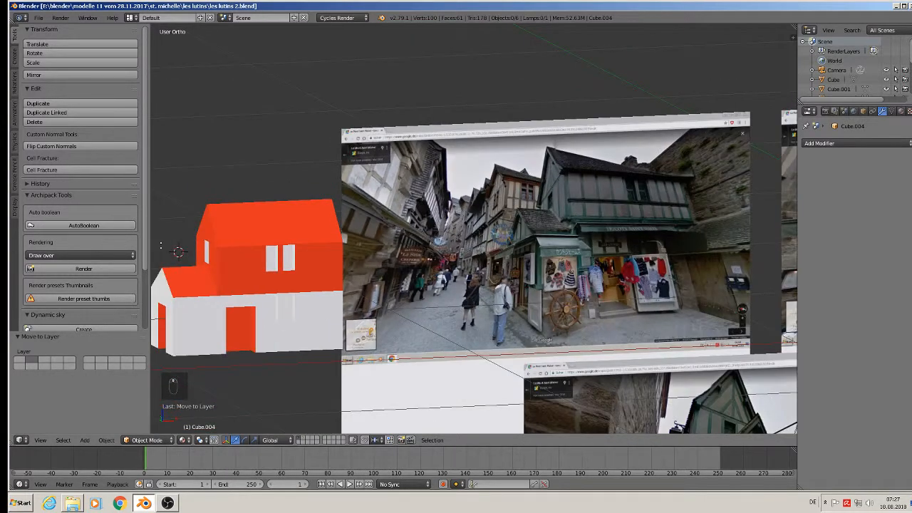
middle_click_drag(240, 252, 410, 200)
scroll(275, 250, "up", 3)
key("Tab")
right_click(401, 145)
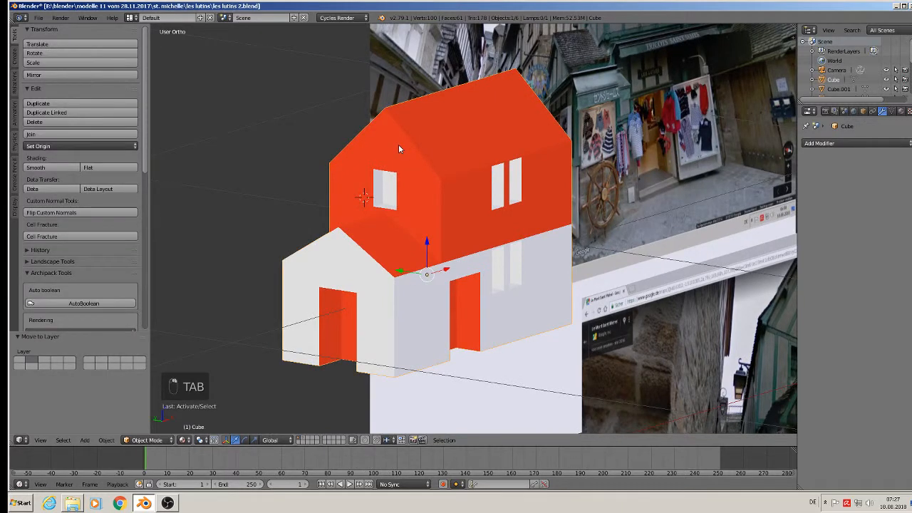
Enter Edit Mode on the house and face the gable head-on, abandoning a first knife attempt.
key("Tab")
scroll(402, 150, "up", 2)
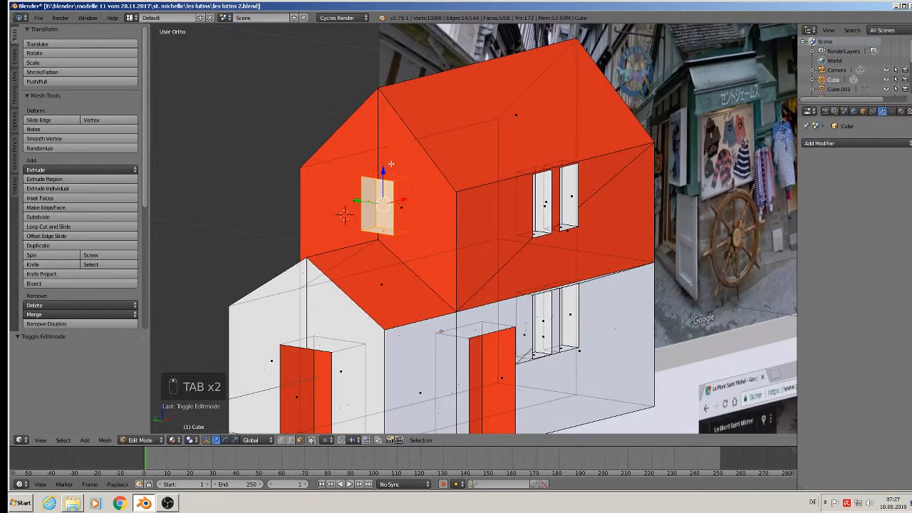
left_click(311, 439)
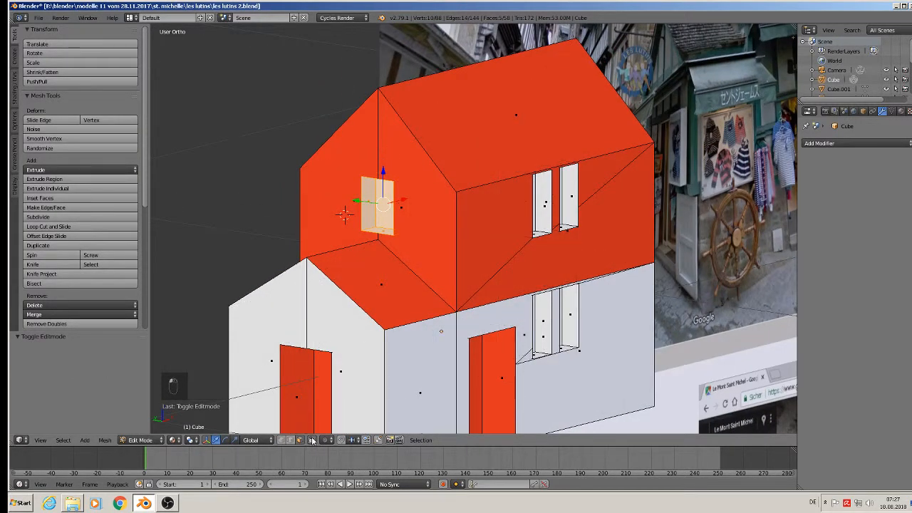
key("a")
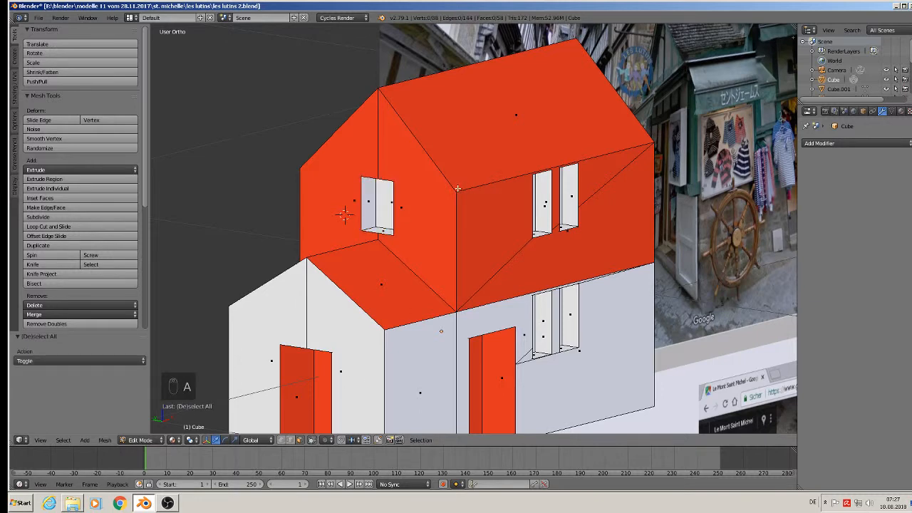
middle_click_drag(460, 188, 350, 170)
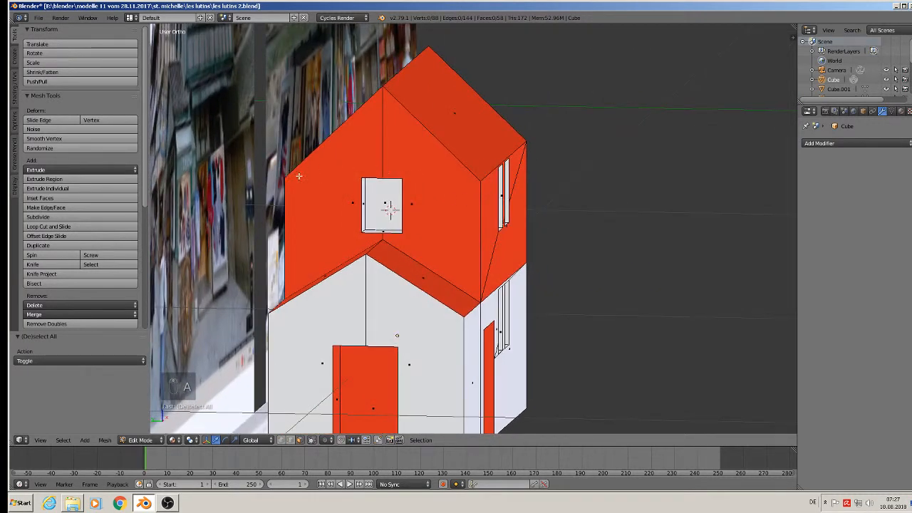
left_click(55, 265)
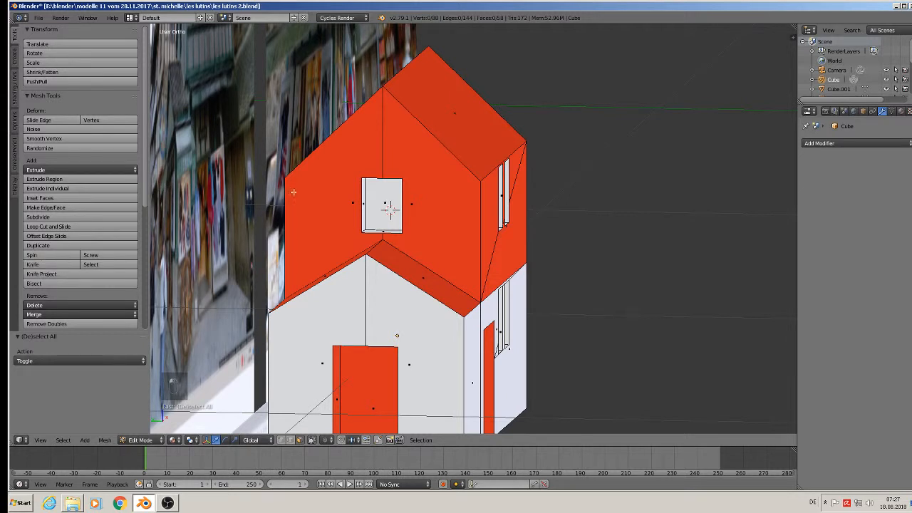
left_click(55, 265)
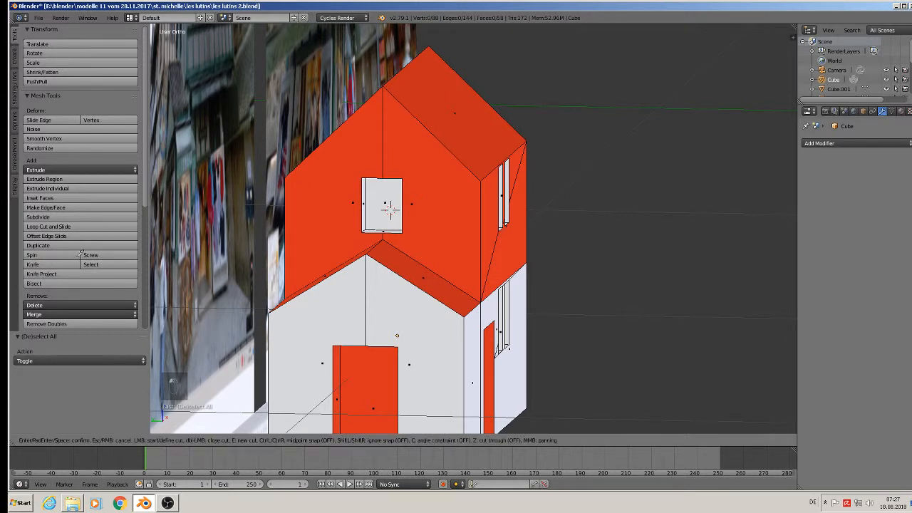
left_click(284, 177)
key("Return")
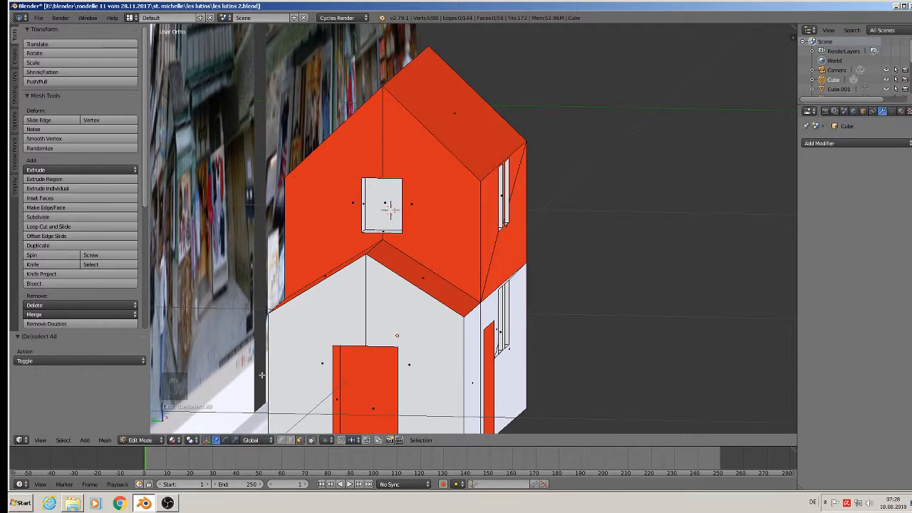
Select the gable window's edges, lower it along Z and shrink it to 0.91.
left_click(311, 440)
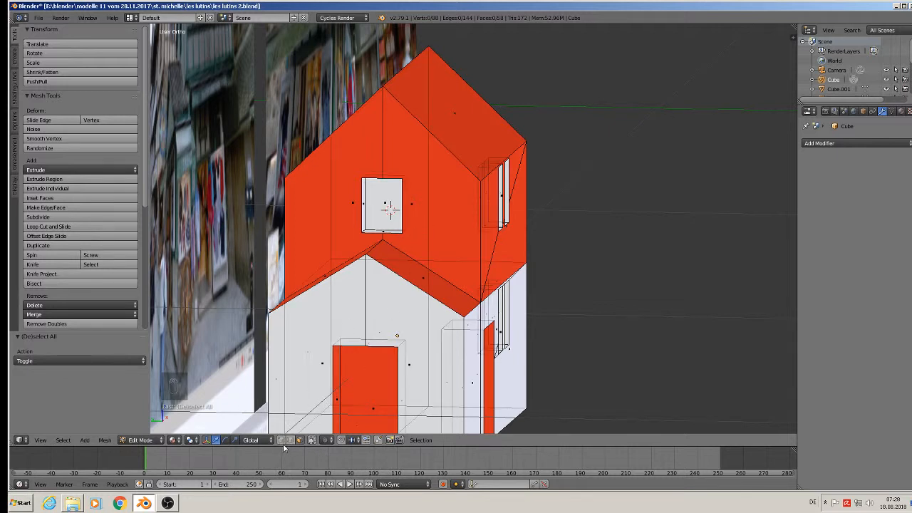
left_click(289, 439)
key("c")
mouse_move(399, 227)
left_mouse_down()
mouse_move(365, 231)
mouse_move(368, 169)
mouse_move(399, 175)
mouse_move(385, 178)
left_mouse_up()
right_click(399, 175)
key("s")
left_click(460, 247)
Knife-cut a horizontal edge across the gable from the left roof edge to the right corner.
key("a")
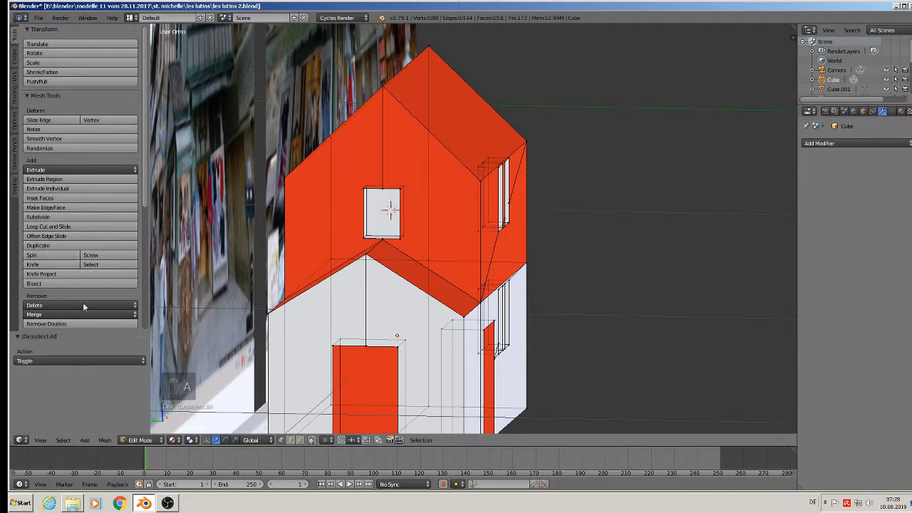
left_click(311, 440)
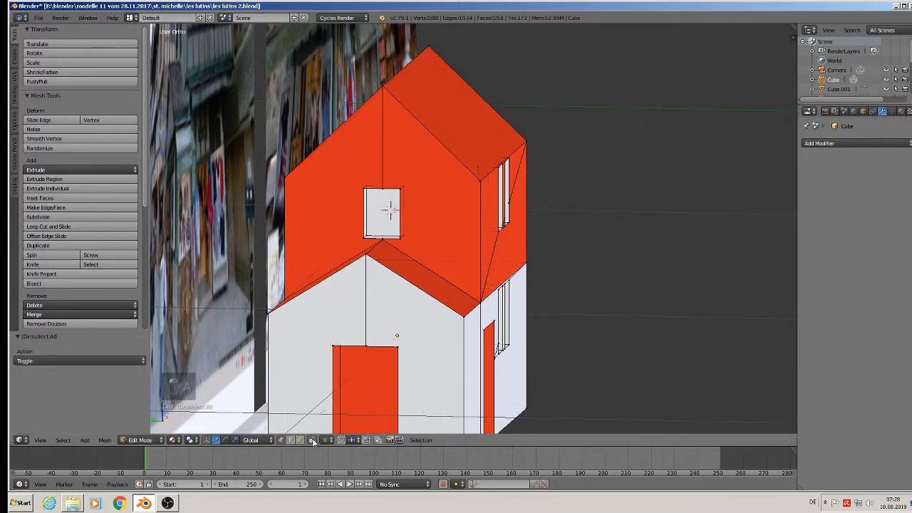
left_click(43, 264)
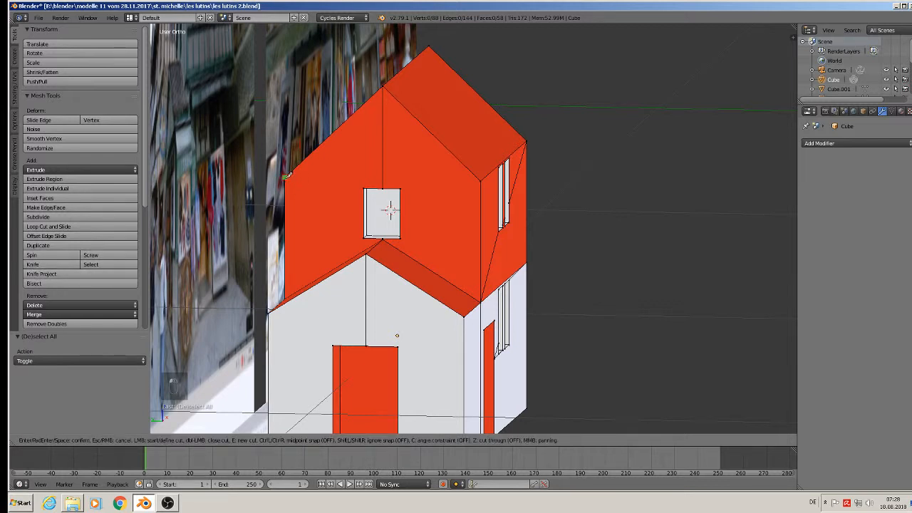
left_click(286, 177)
left_click(481, 178)
key("Return")
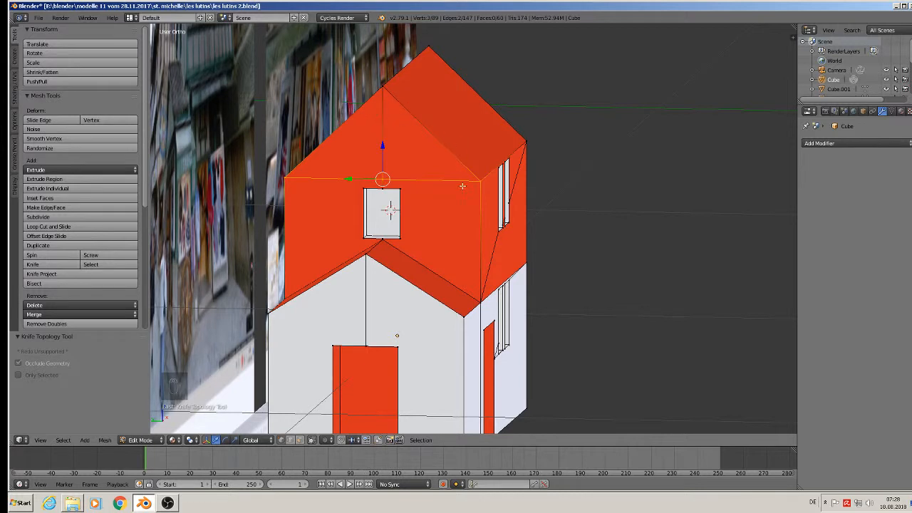
Extrude both gable triangles above the cut, scale them to 0.809 and move them -0.005 on Z.
left_click(301, 440)
right_click(364, 156)
right_click(429, 158, "shift")
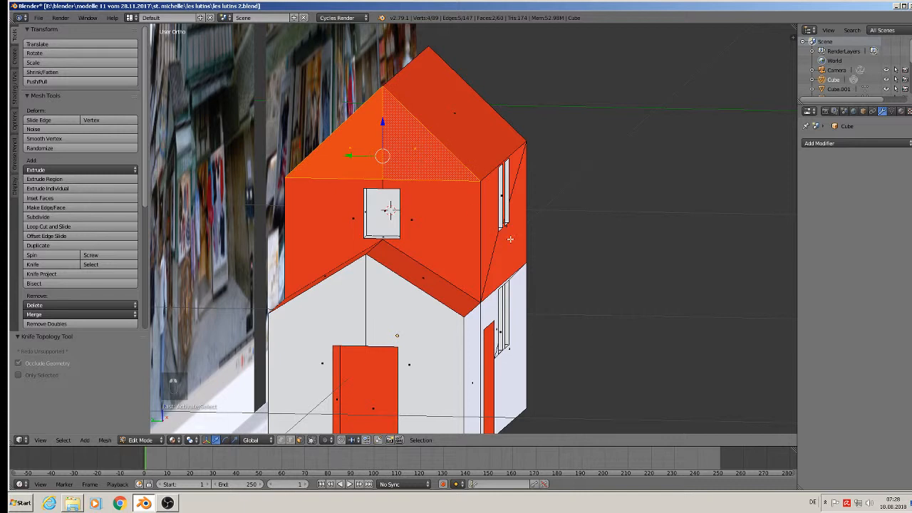
key("e")
key("s")
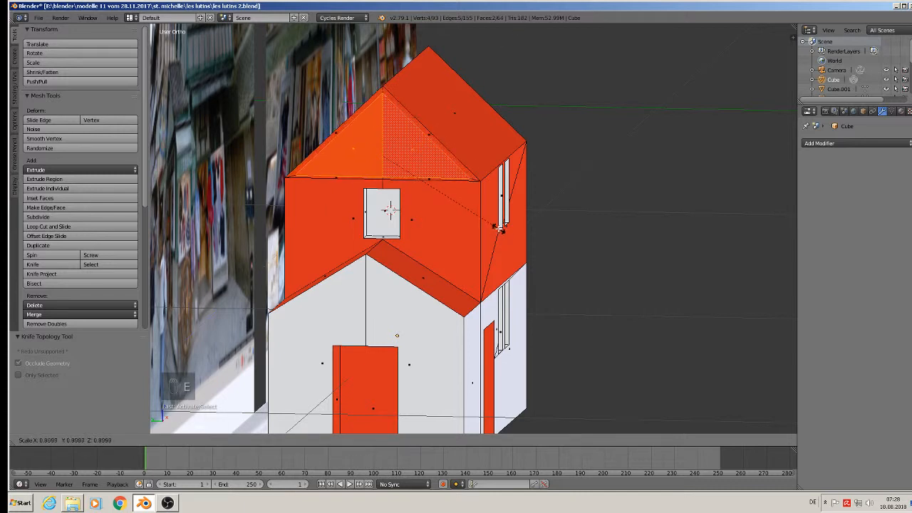
left_click(489, 220)
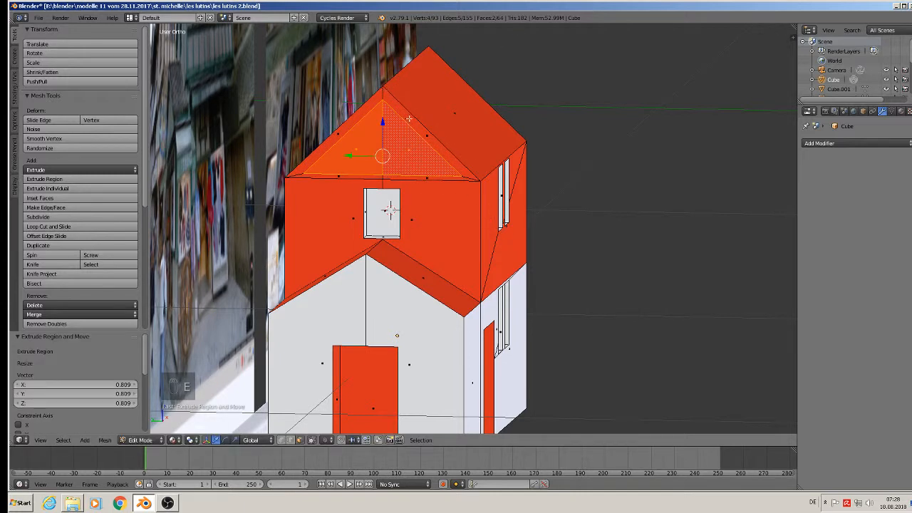
mouse_move(380, 187)
middle_mouse_down()
mouse_move(376, 199)
mouse_move(381, 193)
middle_mouse_up()
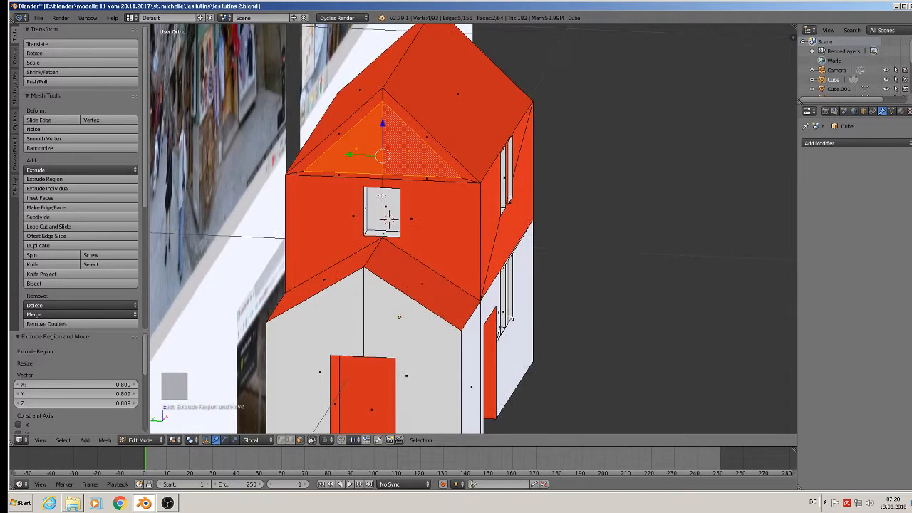
key("g")
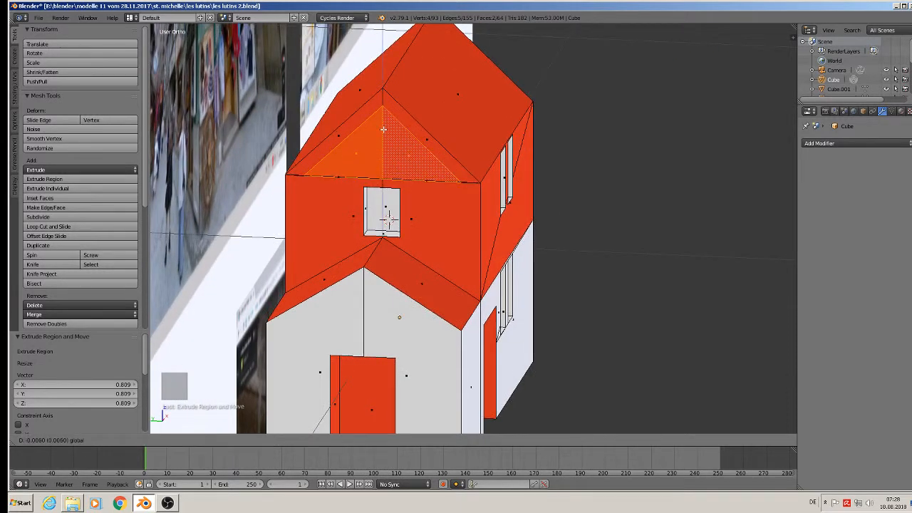
left_click(383, 128)
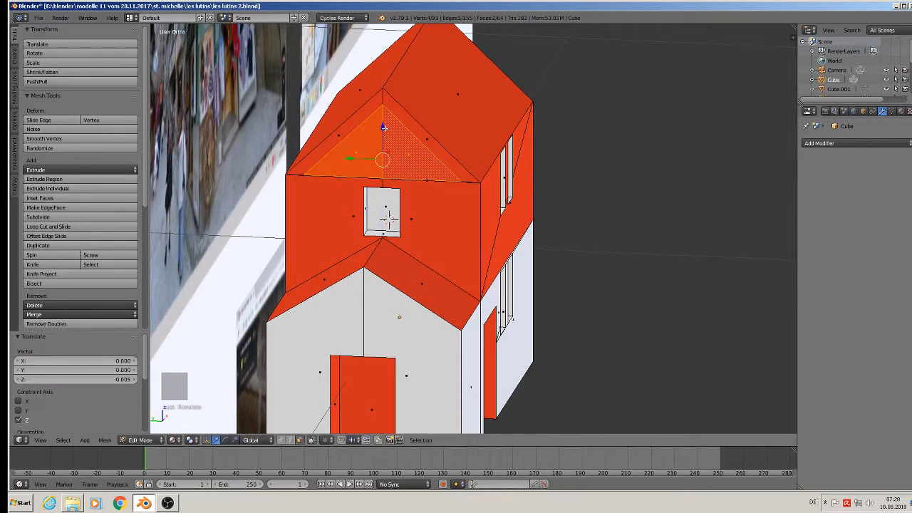
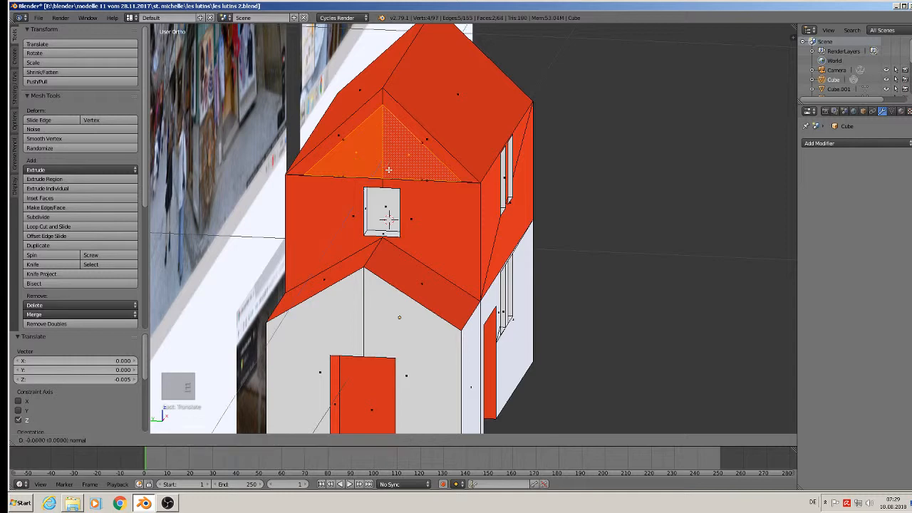
Extrude the gable faces and slide them along X, then undo both the move and the extrusion.
key("e")
scroll(392, 164, "up", 2)
left_click_drag(398, 152, 407, 149)
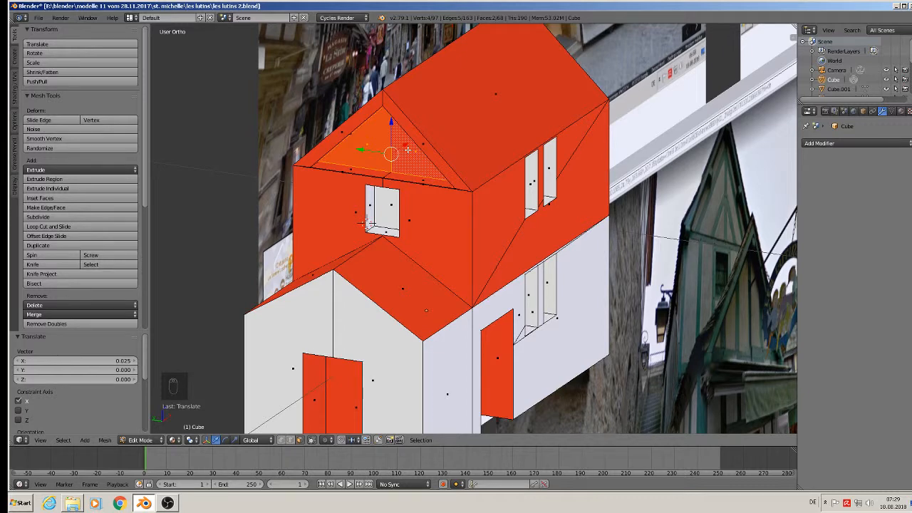
key("ctrl+z")
scroll(406, 153, "up", 2)
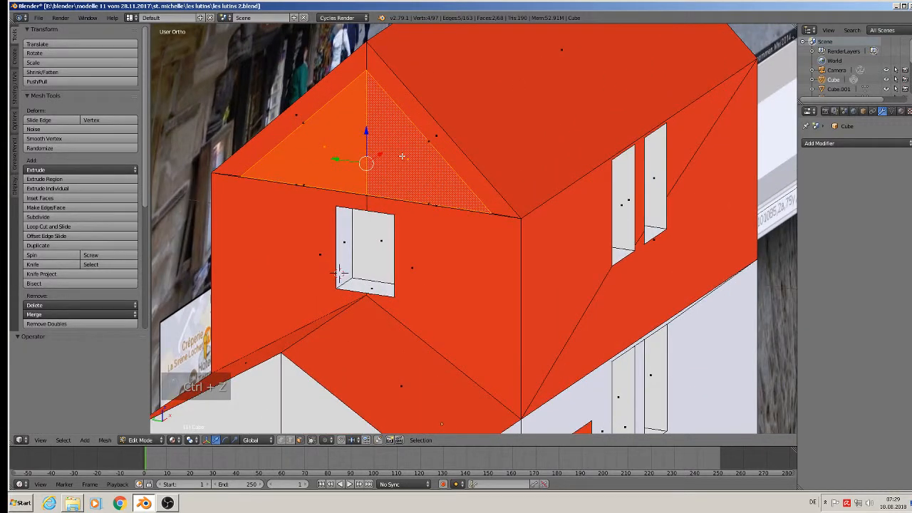
key("ctrl+z")
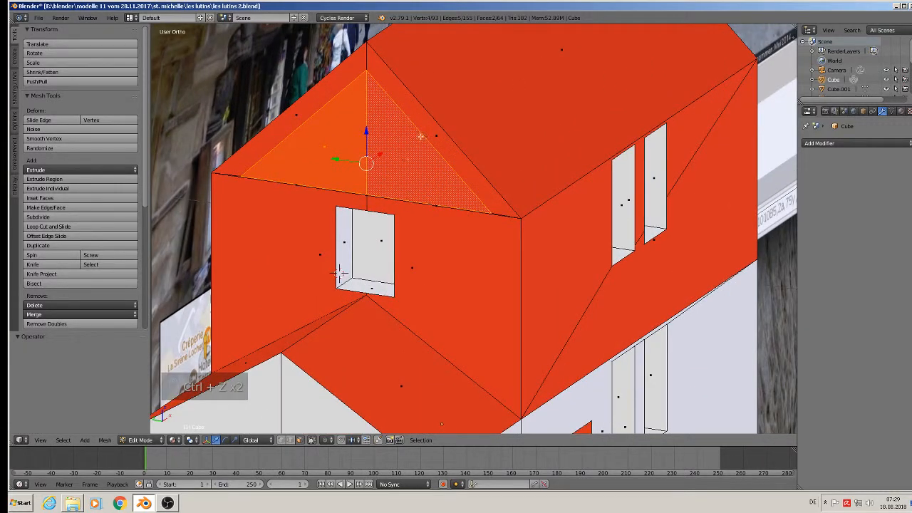
Select the two upper roof-edge strips and extrude them 0.007 along X into a thin rim.
right_click(421, 136)
right_click(425, 129)
right_click(329, 95)
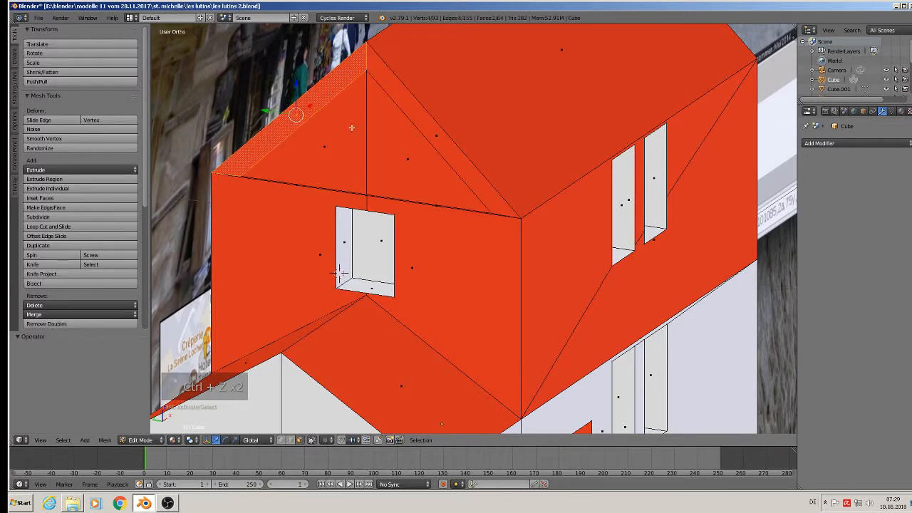
right_click(415, 123)
middle_click_drag(408, 178, 379, 182)
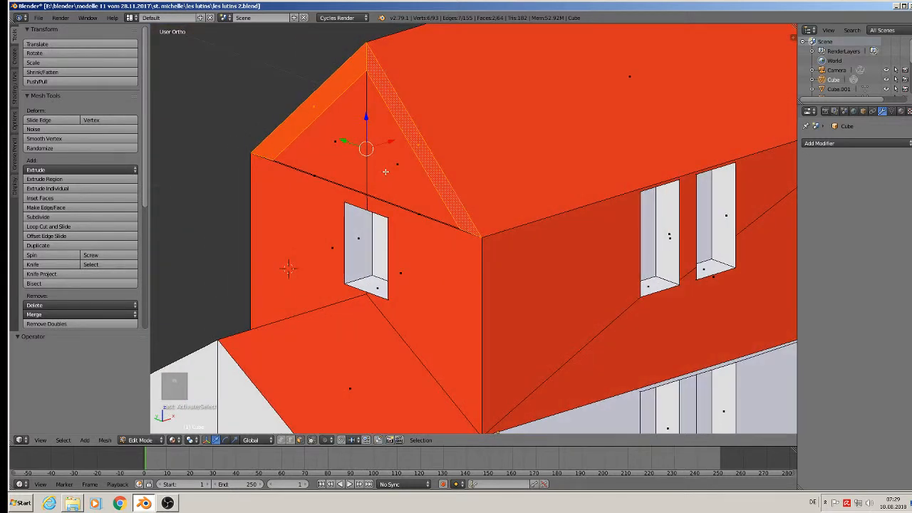
key("e")
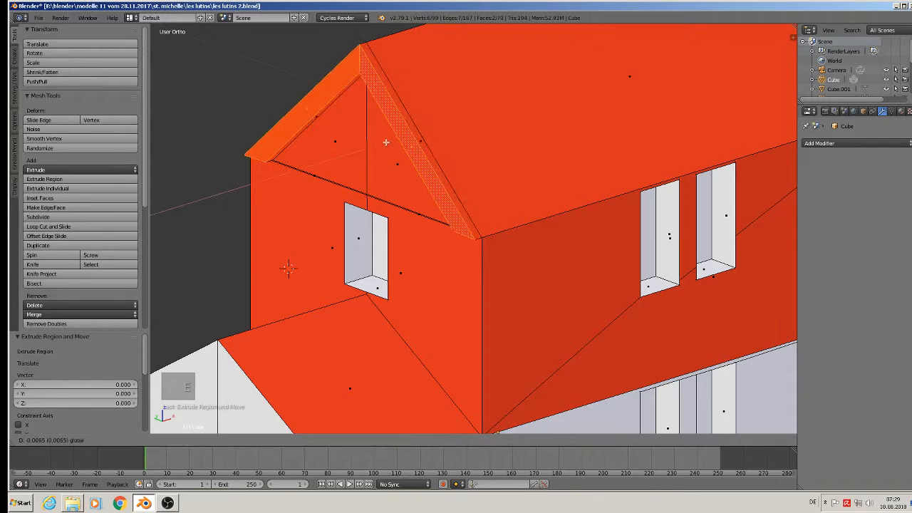
left_click(385, 143)
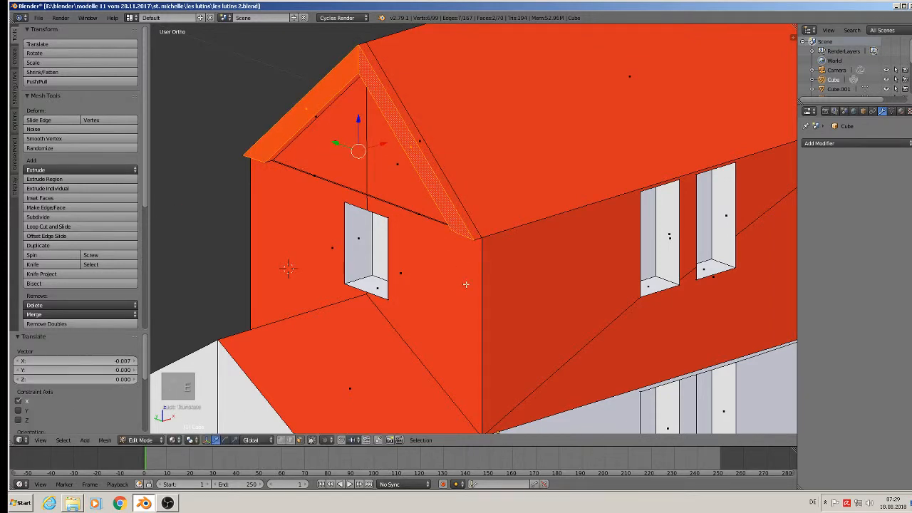
scroll(466, 285, "down", 2)
middle_click_drag(466, 323, 559, 210, "shift")
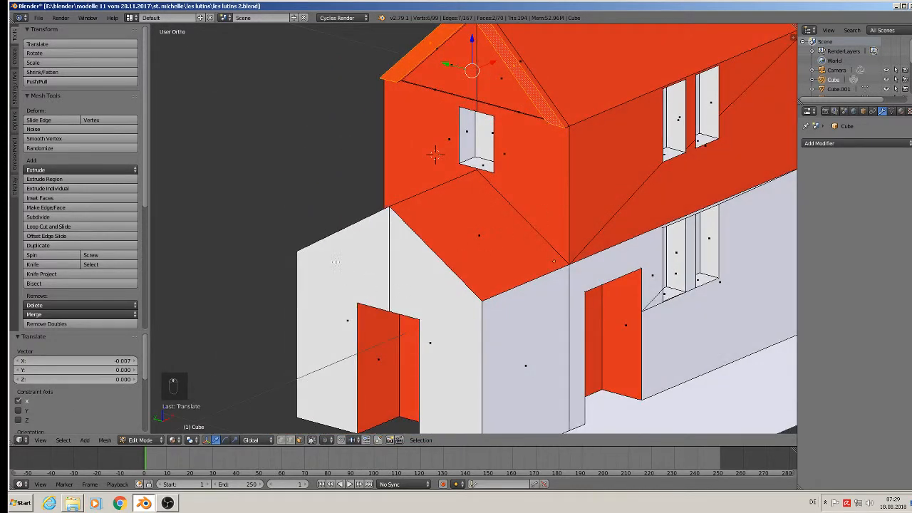
middle_click_drag(412, 287, 473, 286)
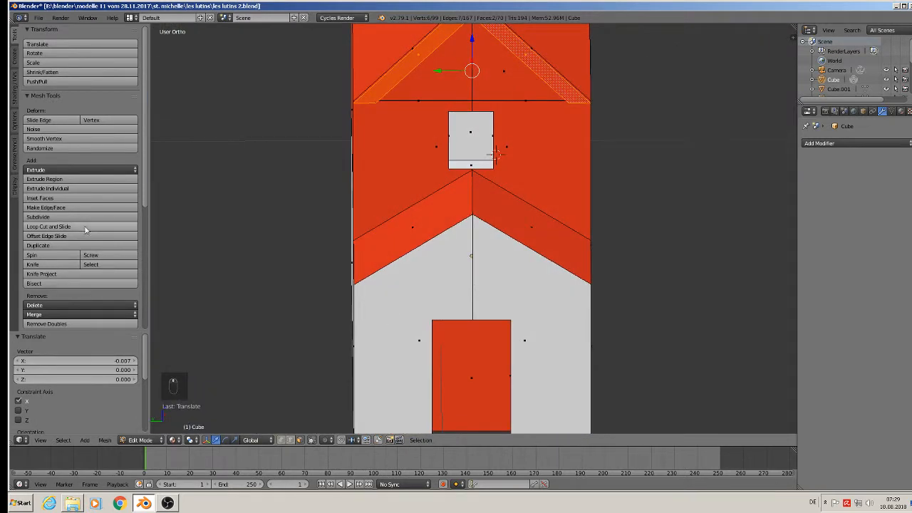
Knife-cut a horizontal edge across the lower facade from the left wall edge to the right.
left_click(32, 264)
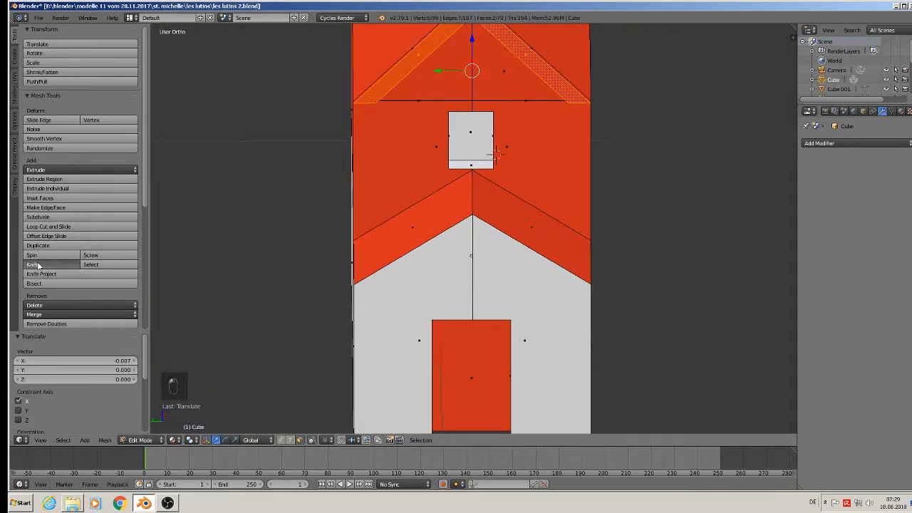
left_click(355, 284)
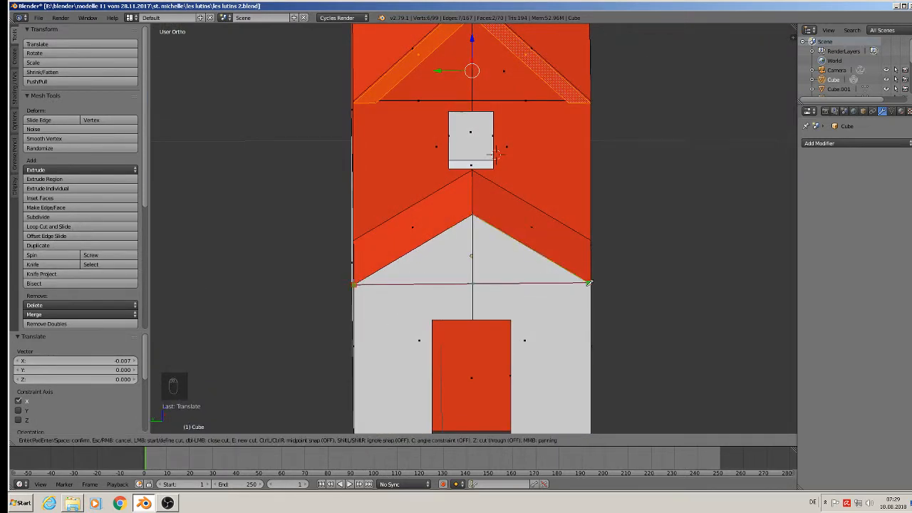
left_click(592, 283)
key("Return")
middle_click_drag(588, 287, 527, 301)
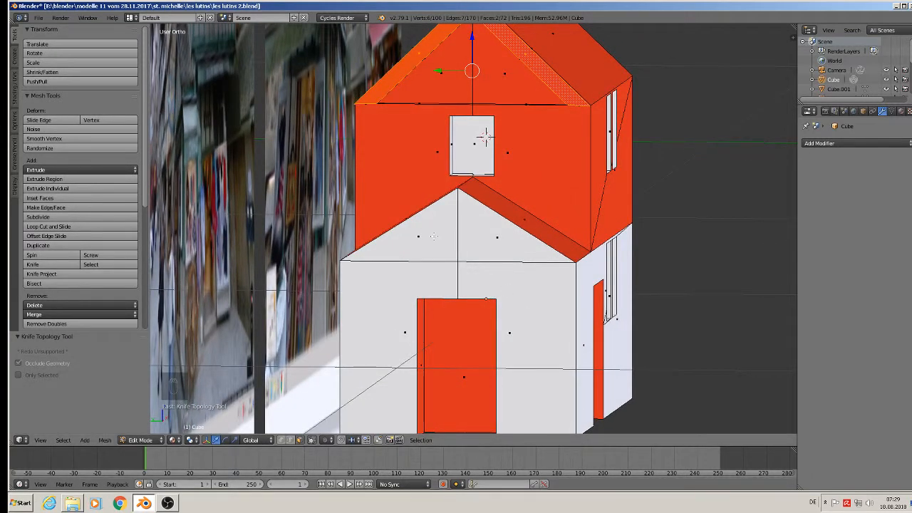
Extrude the two lower gable faces, inset them to about 0.73 scale, and nudge them down on Z.
right_click(449, 235)
right_click(484, 236, "shift")
key("e")
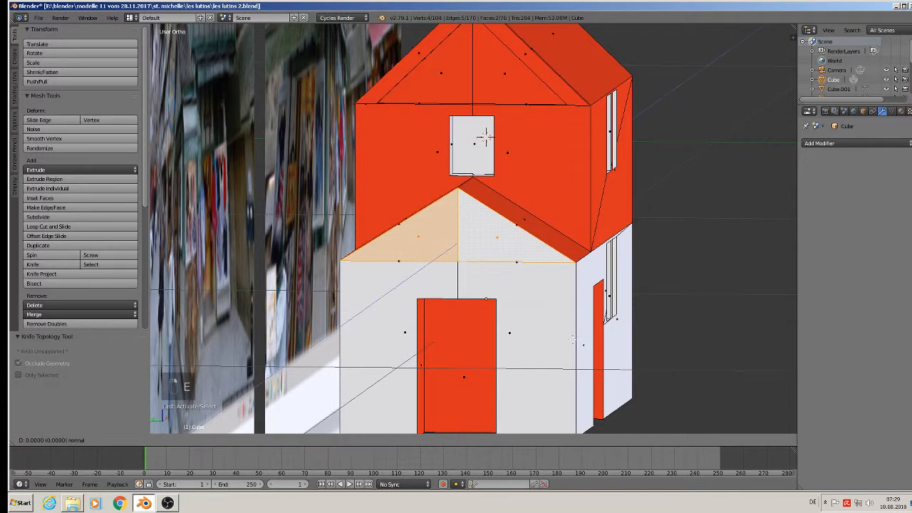
key("s")
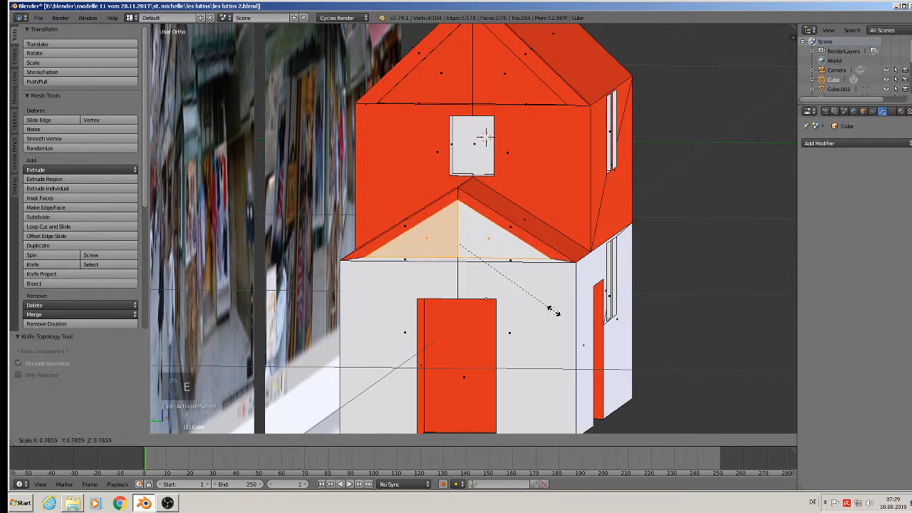
left_click(546, 306)
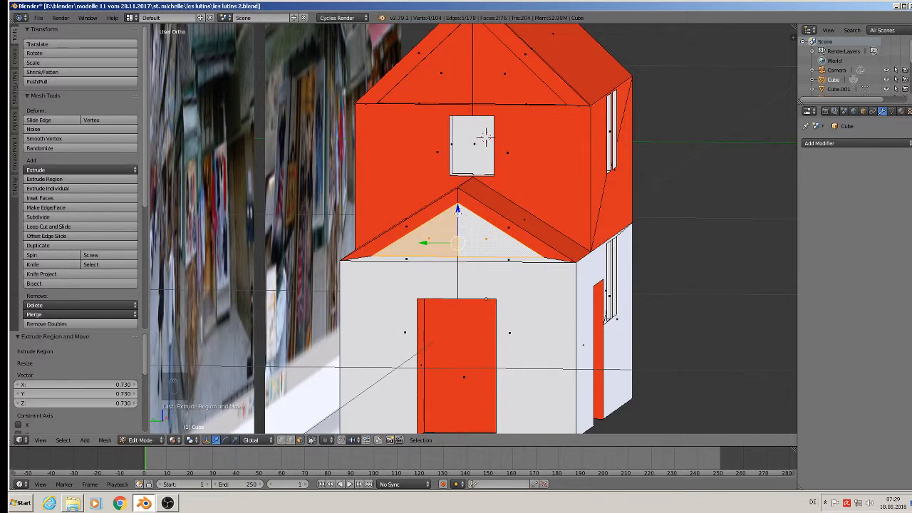
left_click_drag(458, 211, 458, 218)
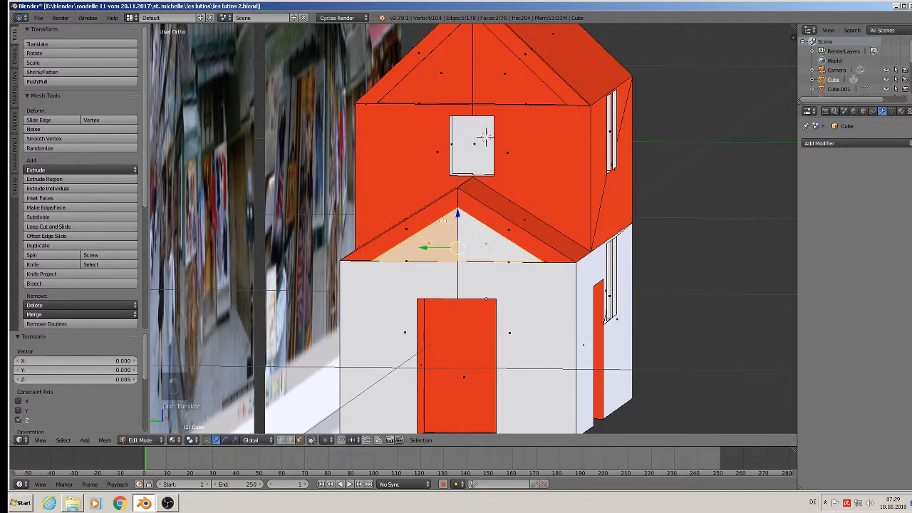
Extrude the two lower roof-edge strips slightly outward along X.
right_click(428, 222)
right_click(517, 230, "shift")
middle_click_drag(517, 229, 436, 300)
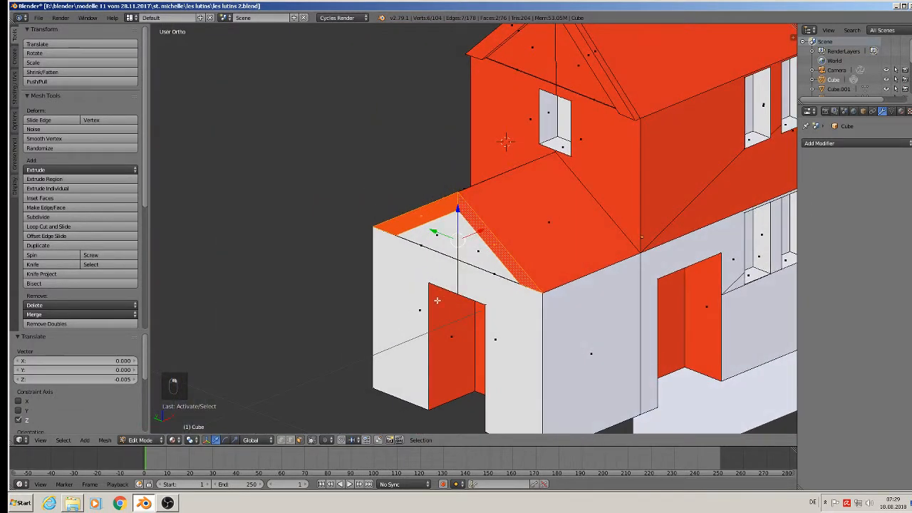
key("e")
left_click_drag(481, 228, 473, 232)
Return to Object Mode, deselect everything, and save the blend file.
key("Tab")
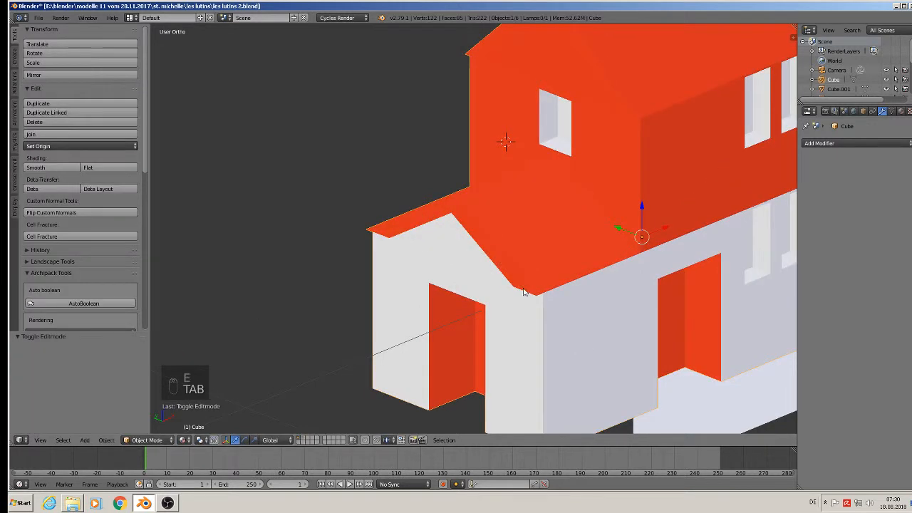
middle_click_drag(527, 288, 357, 271)
key("a")
key("a")
scroll(551, 267, "down", 4)
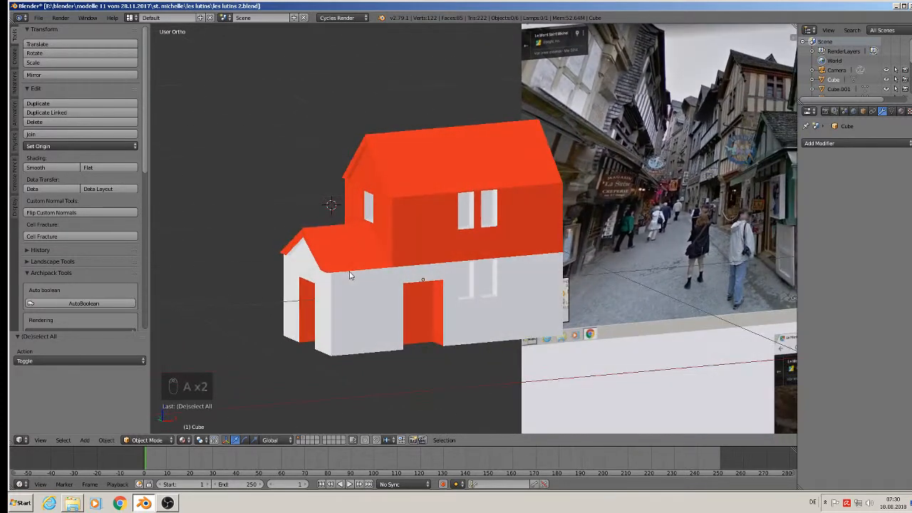
left_click(38, 17)
left_click(76, 89)
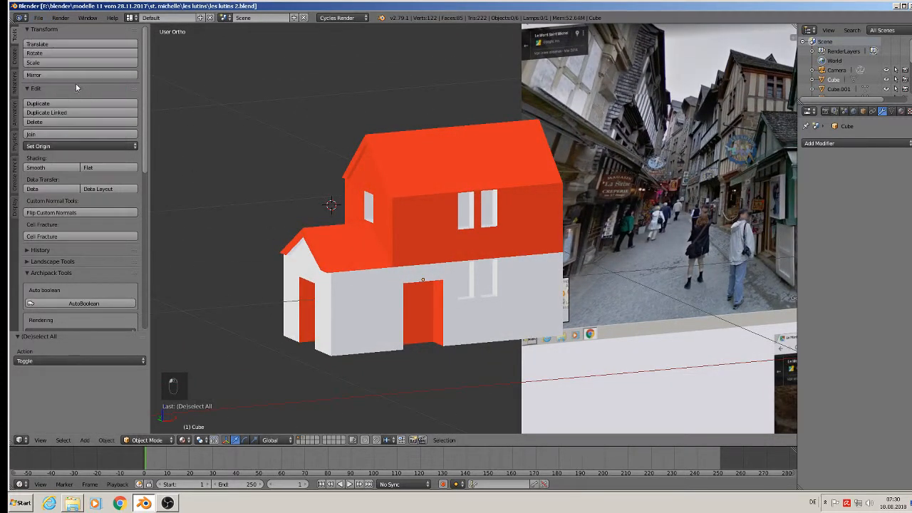
Switch to the front view (Numpad 1) and frame the house beside the street reference photo.
scroll(537, 144, "down", 4)
middle_click_drag(631, 243, 411, 238, "shift")
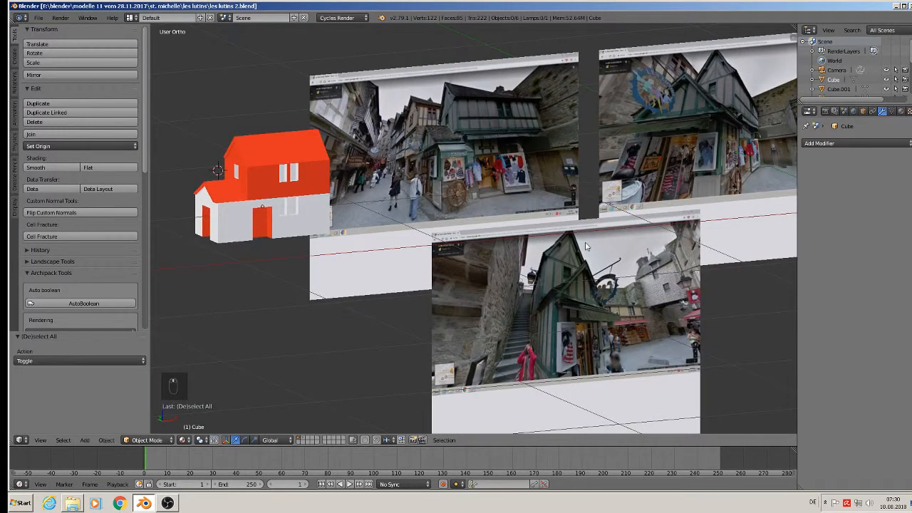
key("KP_1")
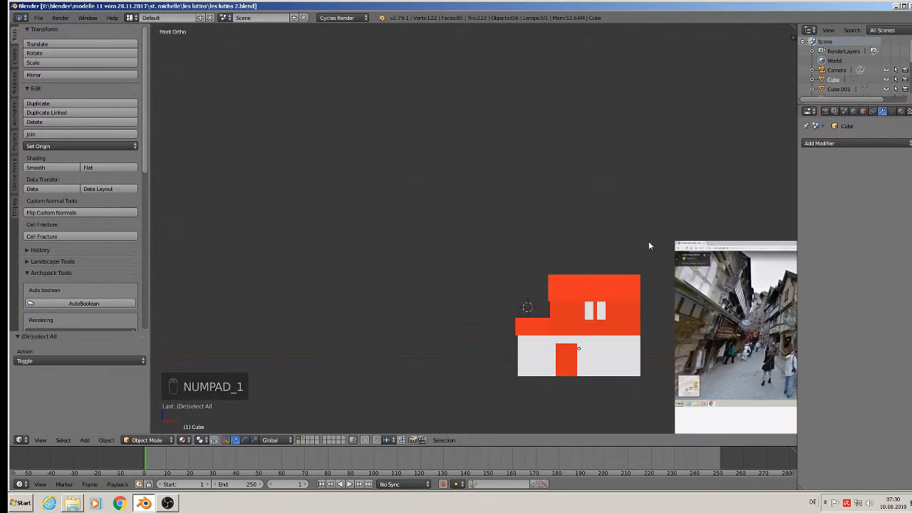
scroll(695, 250, "down", 3)
scroll(724, 328, "up", 7)
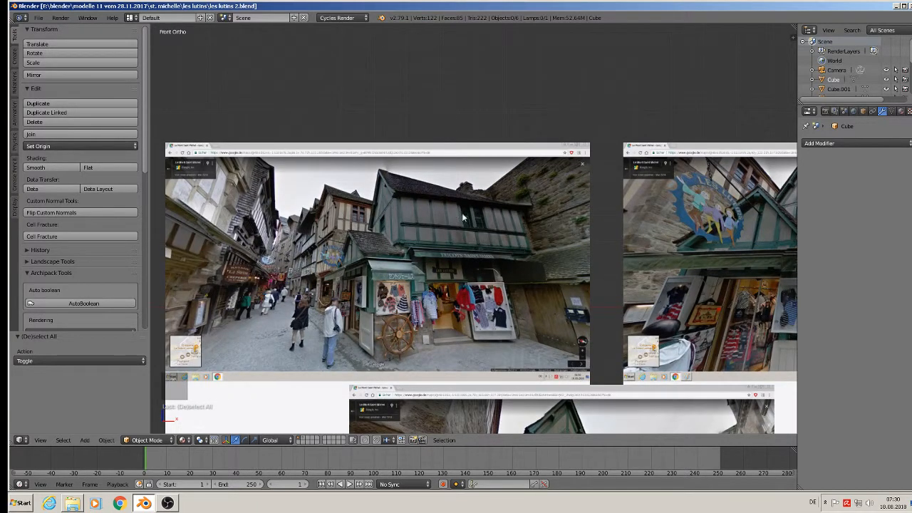
middle_click_drag(471, 230, 547, 182, "shift")
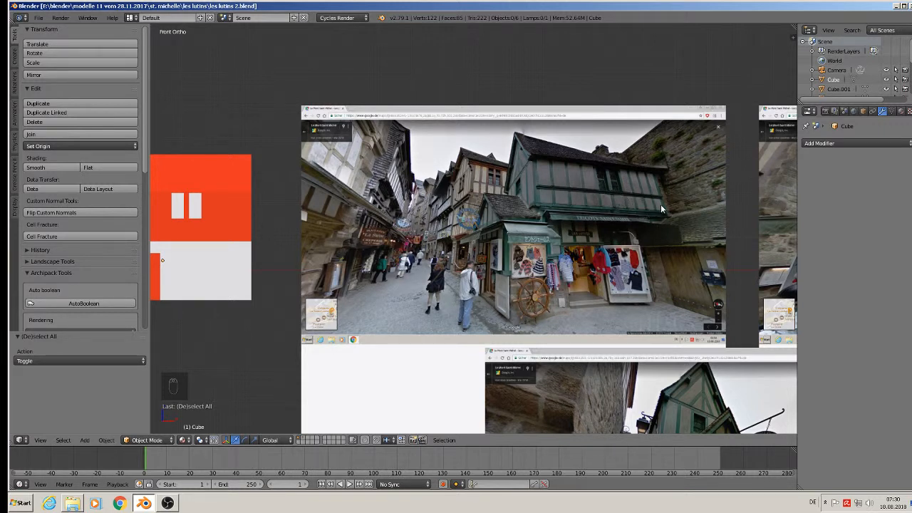
middle_click_drag(528, 234, 579, 229, "shift")
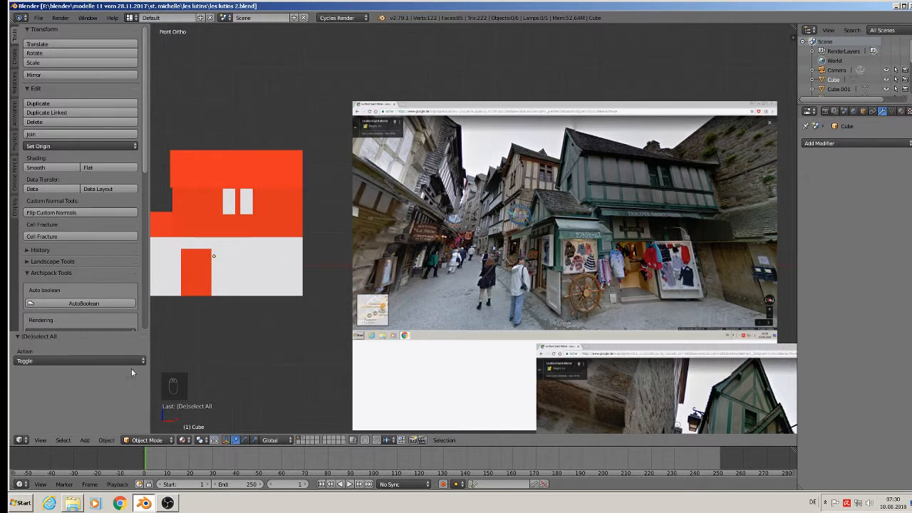
Add a new cube at a 3D cursor placed below the upper windows and shrink it to a tiny size.
left_click(238, 224)
left_click(85, 440)
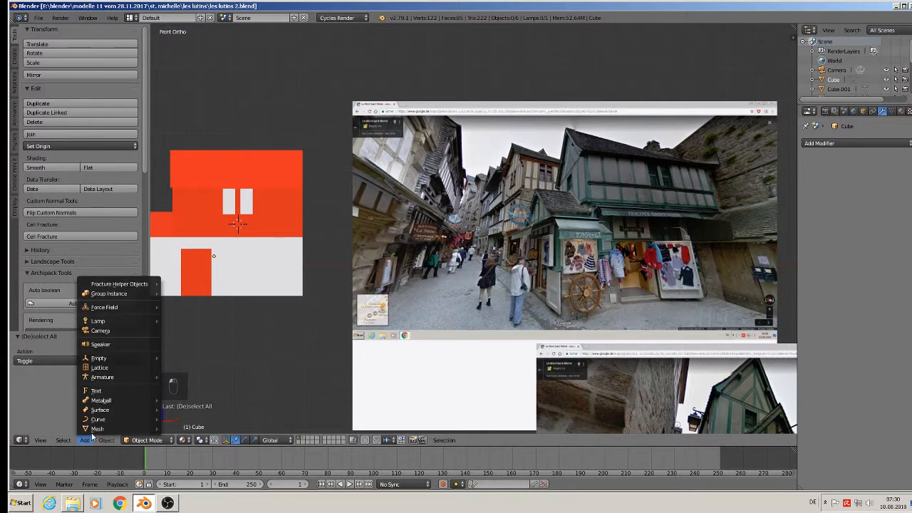
mouse_move(98, 428)
left_click(200, 213)
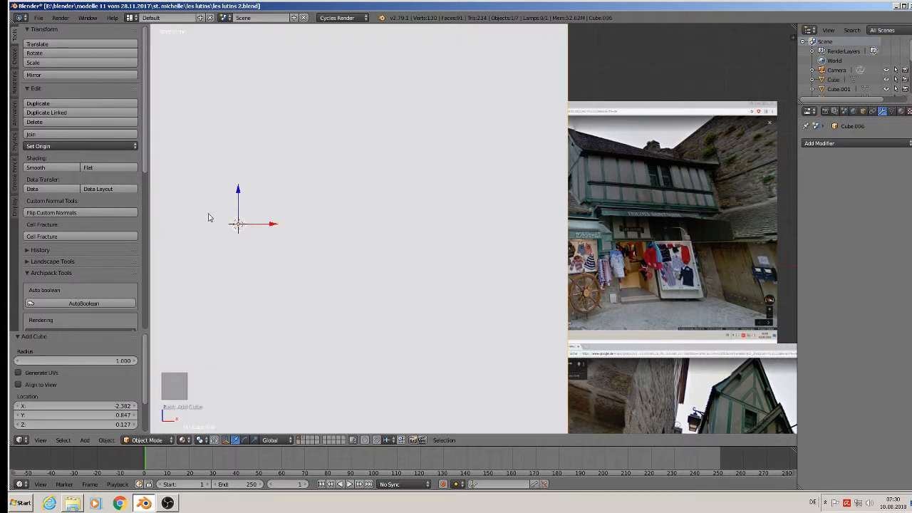
key("s")
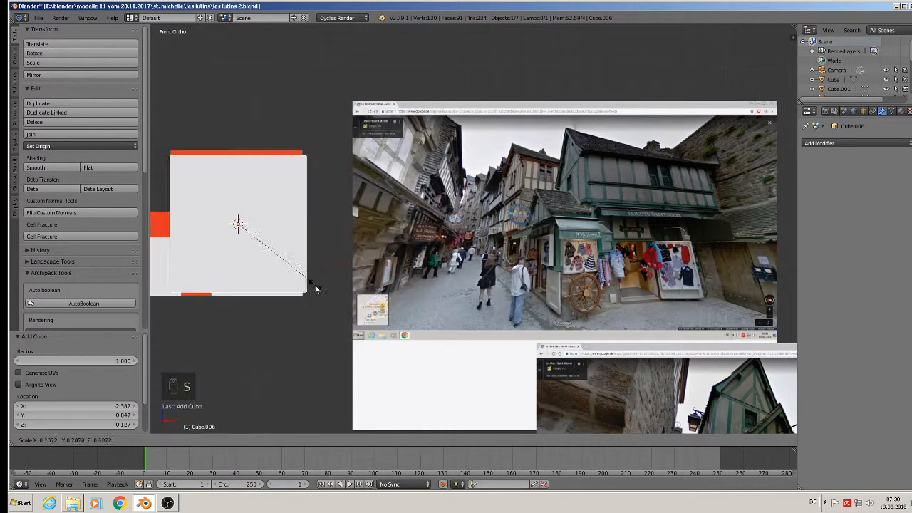
left_click(246, 237)
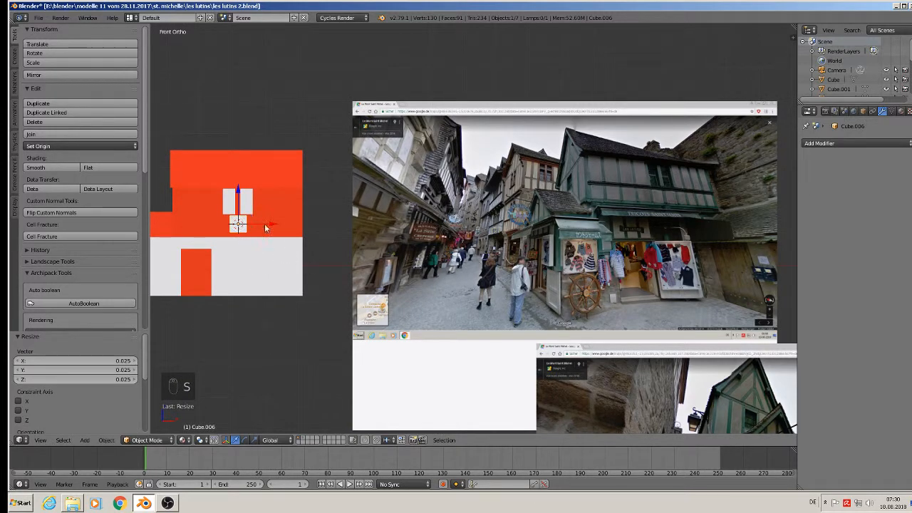
Resize the small cube to about 0.27 and position it between the two upper windows.
scroll(241, 203, "up", 3)
key("s")
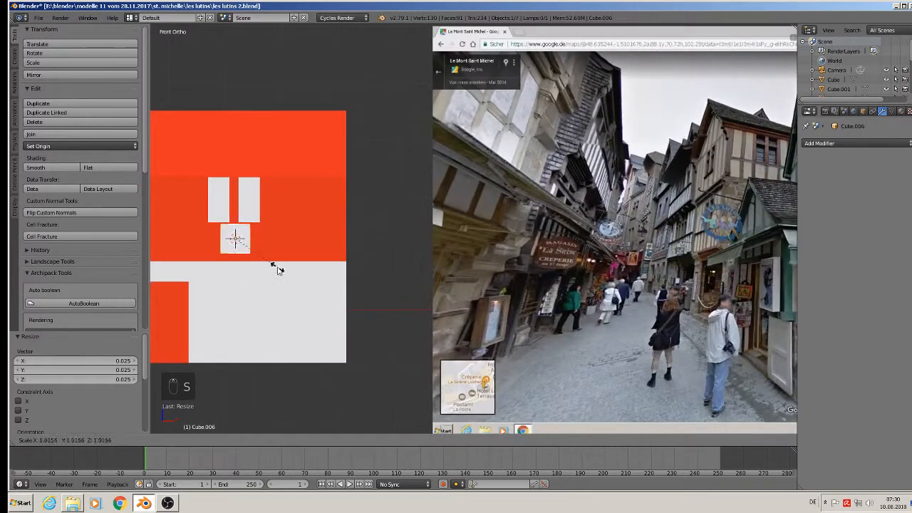
left_click(241, 248)
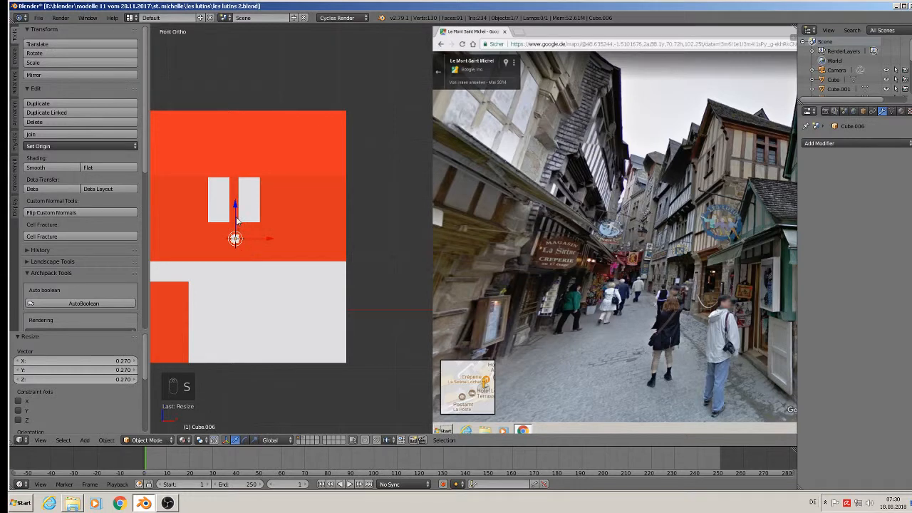
mouse_move(236, 222)
left_mouse_down()
mouse_move(240, 197)
mouse_move(251, 214)
left_mouse_up()
scroll(246, 214, "up", 4)
key("s")
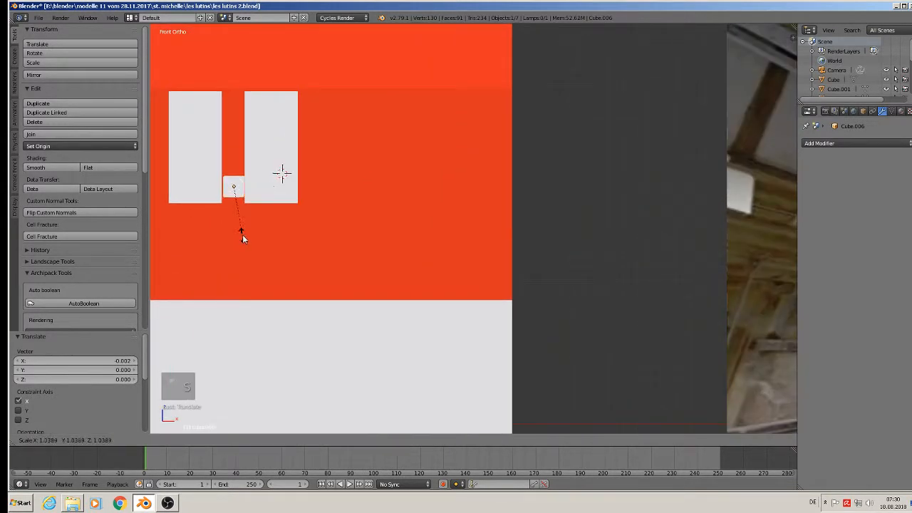
left_click(255, 237)
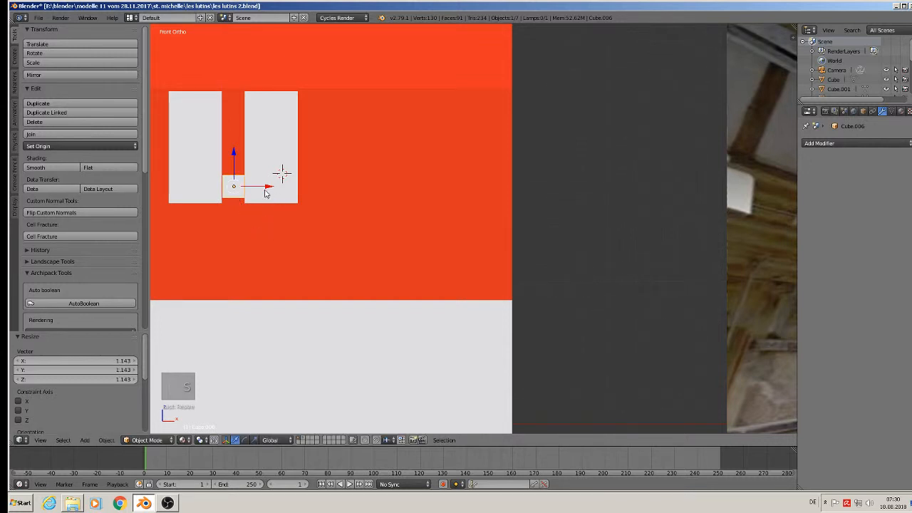
left_click_drag(265, 193, 264, 192)
key("s")
left_click(261, 236)
scroll(248, 221, "down", 2)
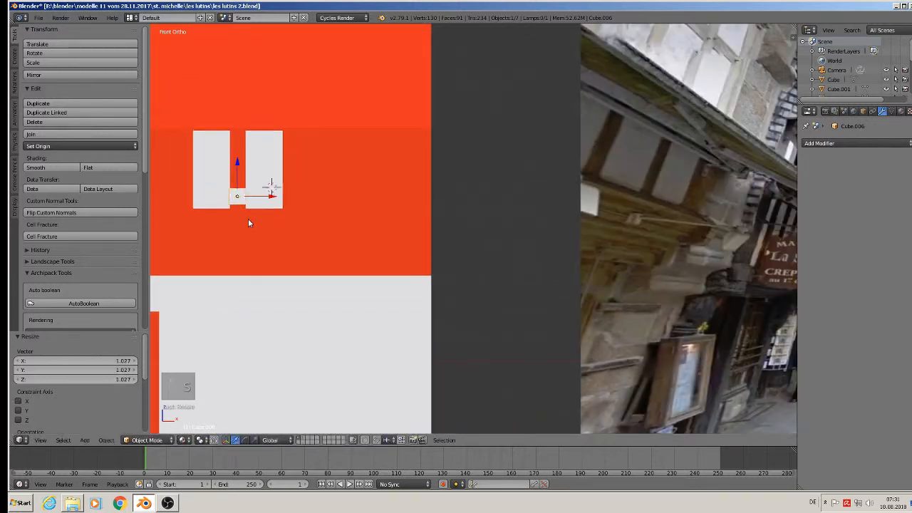
scroll(249, 225, "down", 3)
Stretch the cube along Z into a tall bar and move it vertically into place.
key("s")
key("z")
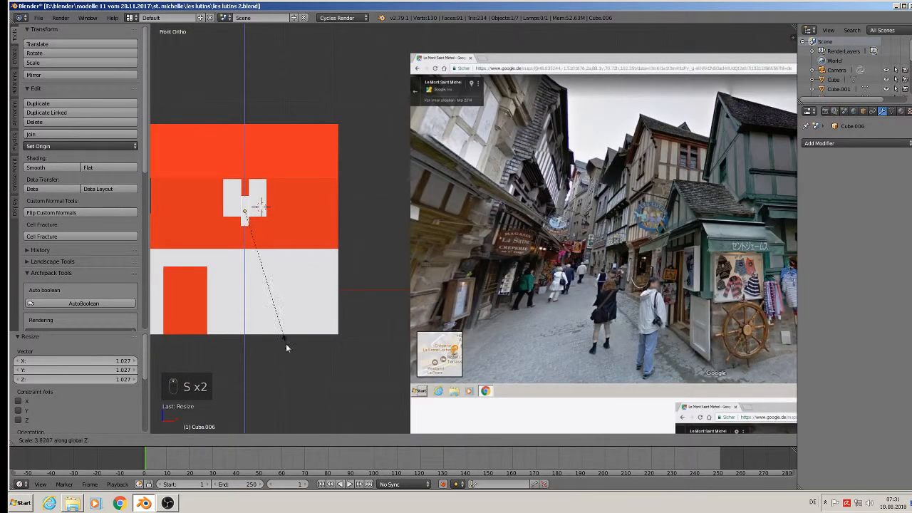
left_click(329, 108)
left_click_drag(246, 180, 246, 180)
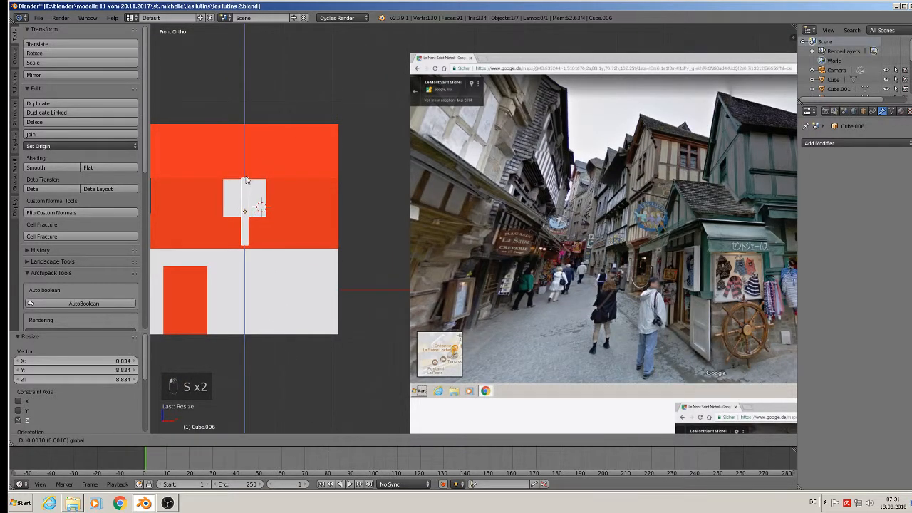
left_click(249, 181)
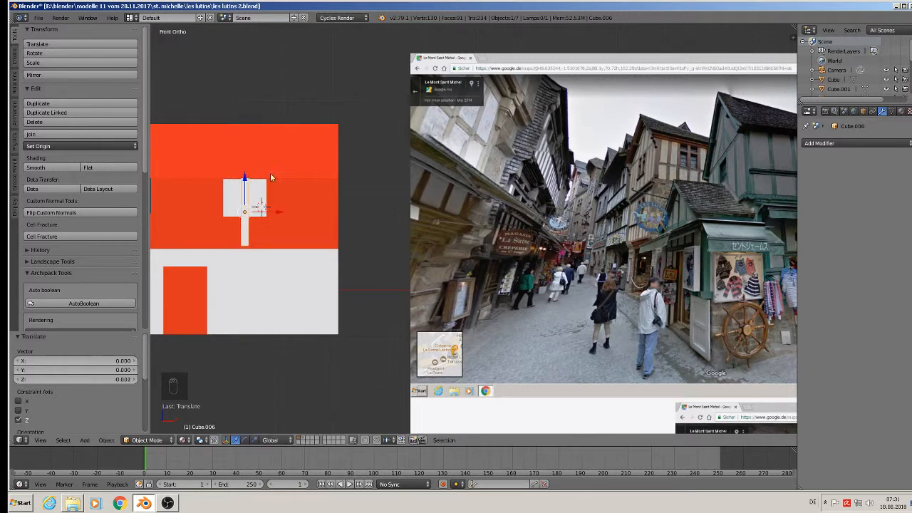
scroll(299, 172, "down", 2)
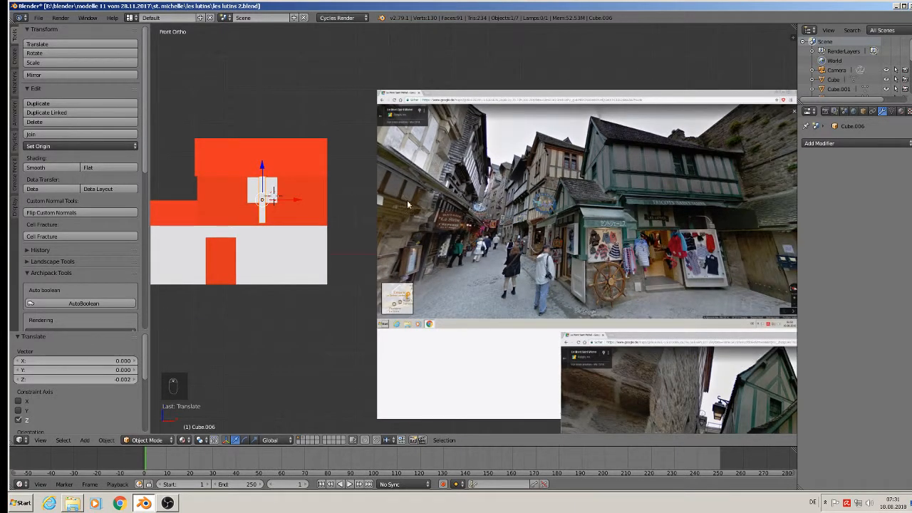
scroll(470, 229, "up", 2)
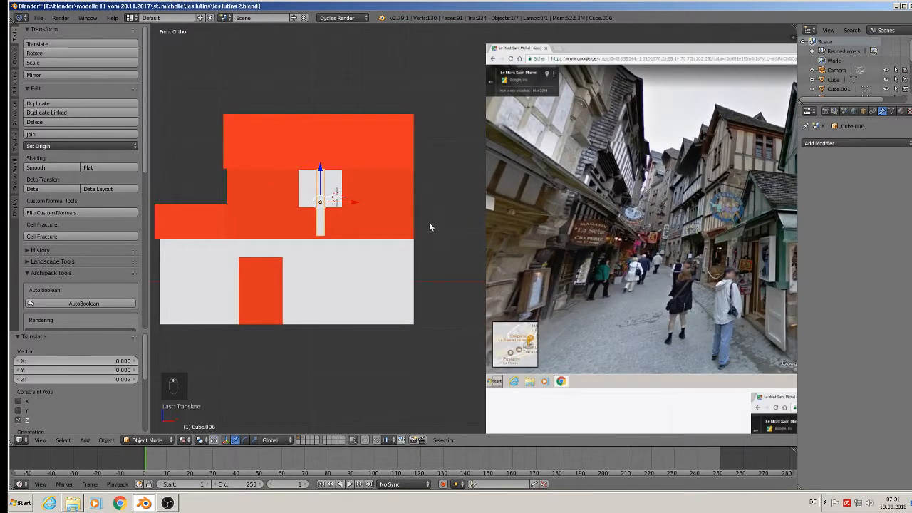
scroll(425, 226, "down", 3)
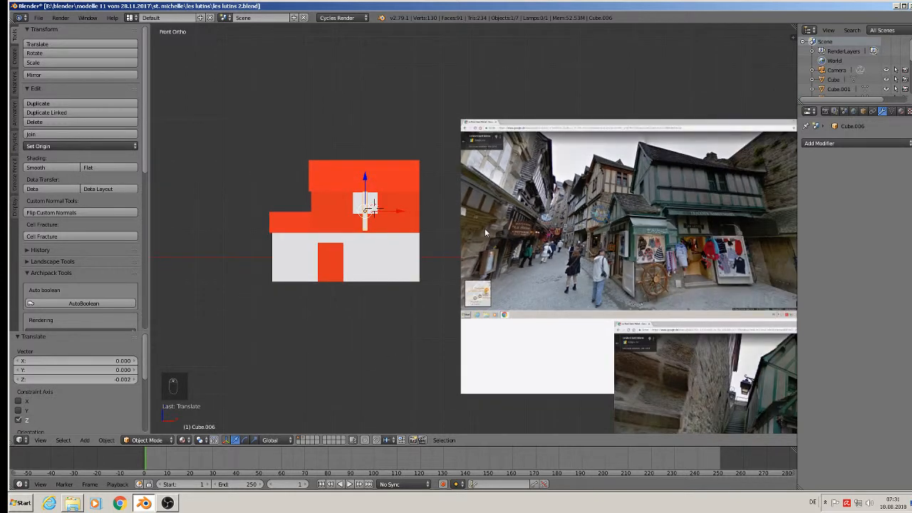
scroll(431, 241, "up", 3)
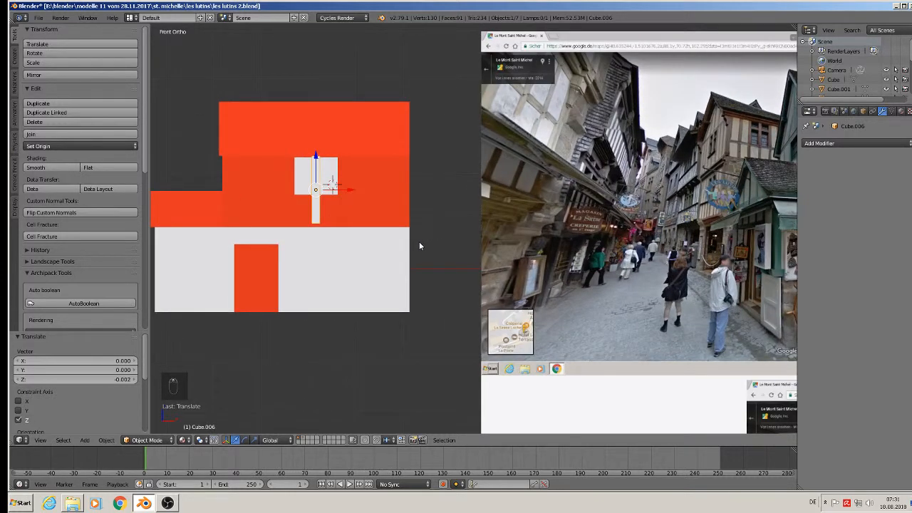
Shrink the bar to about half size and readjust its height along Z.
key("s")
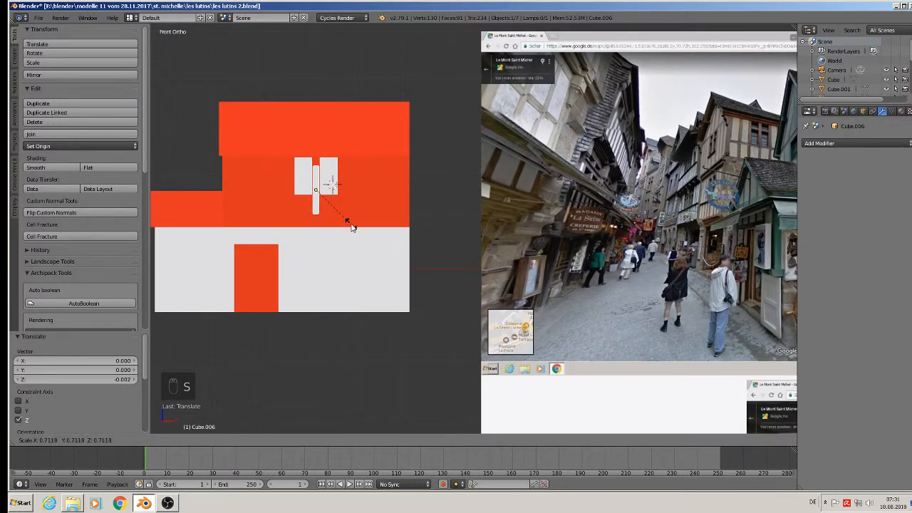
left_click(338, 216)
key("s")
key("z")
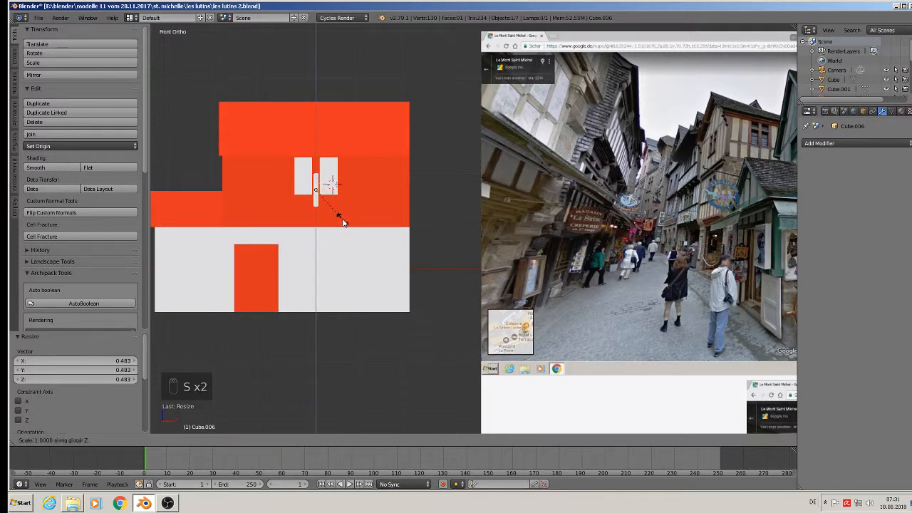
left_click(358, 265)
scroll(370, 258, "down", 1)
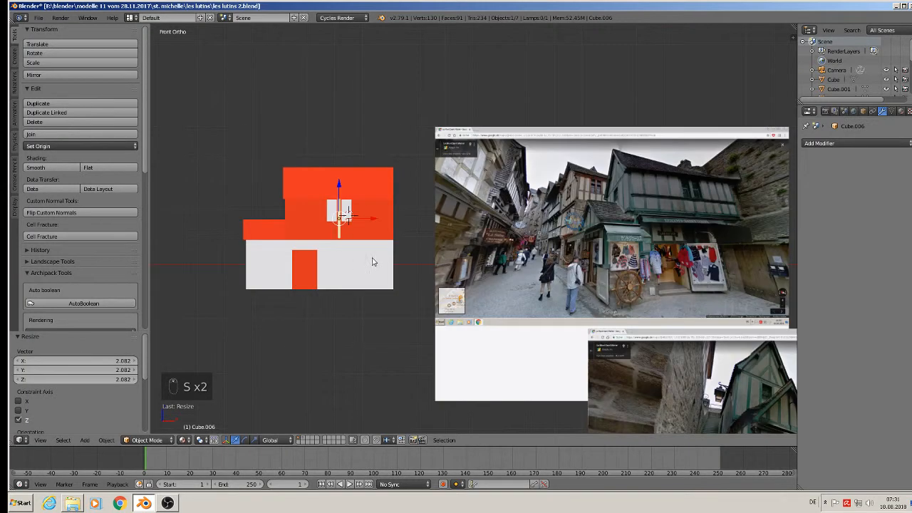
scroll(381, 260, "up", 1)
scroll(368, 238, "up", 3)
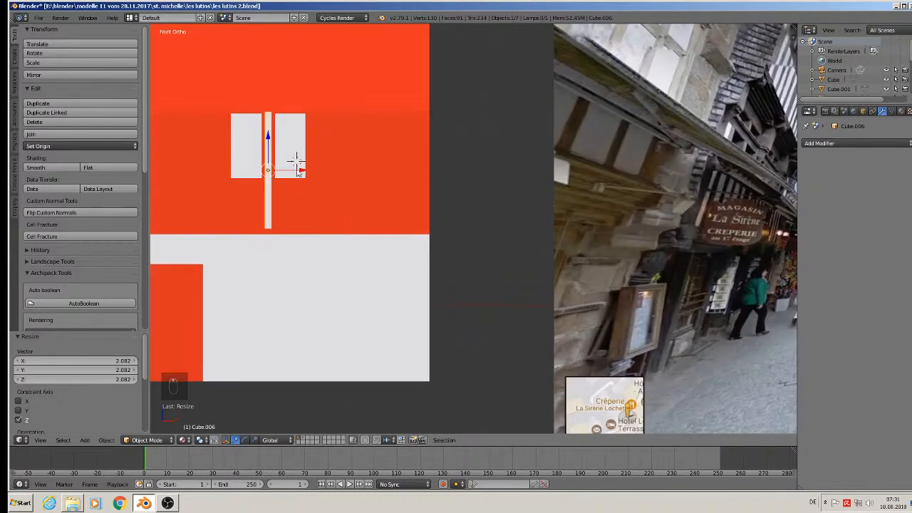
key("Tab")
key("Tab")
In the facade mesh, select the left window opening face and move it right toward the post.
right_click(290, 136)
key("Tab")
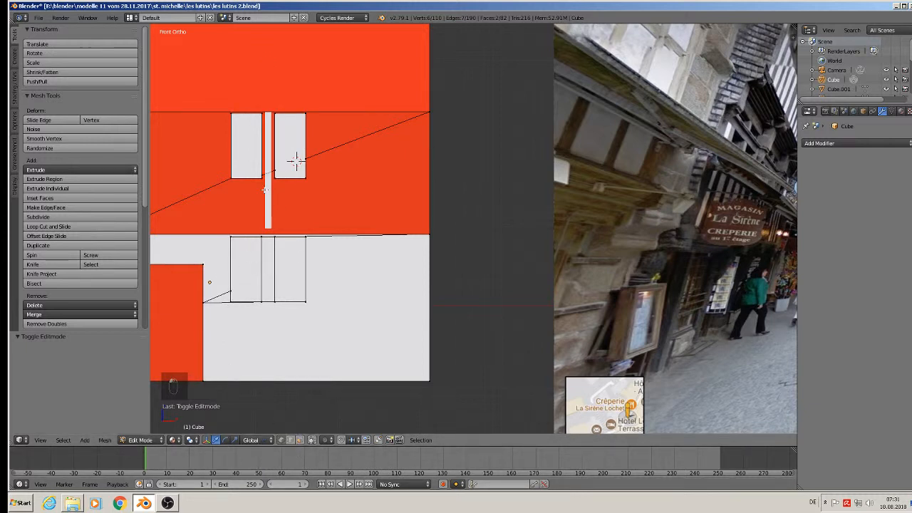
key("b")
left_click_drag(222, 80, 262, 184)
scroll(282, 214, "down", 3)
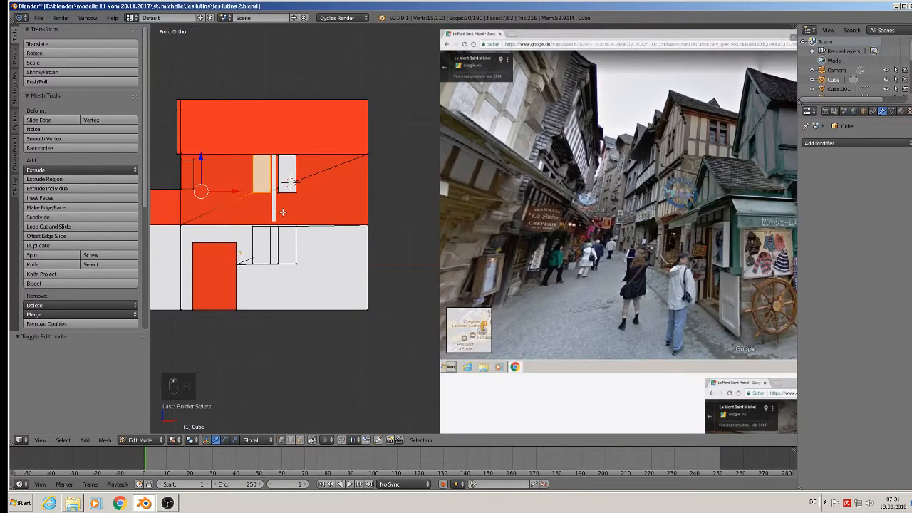
scroll(282, 213, "up", 4)
scroll(283, 213, "down", 3)
scroll(308, 278, "down", 2)
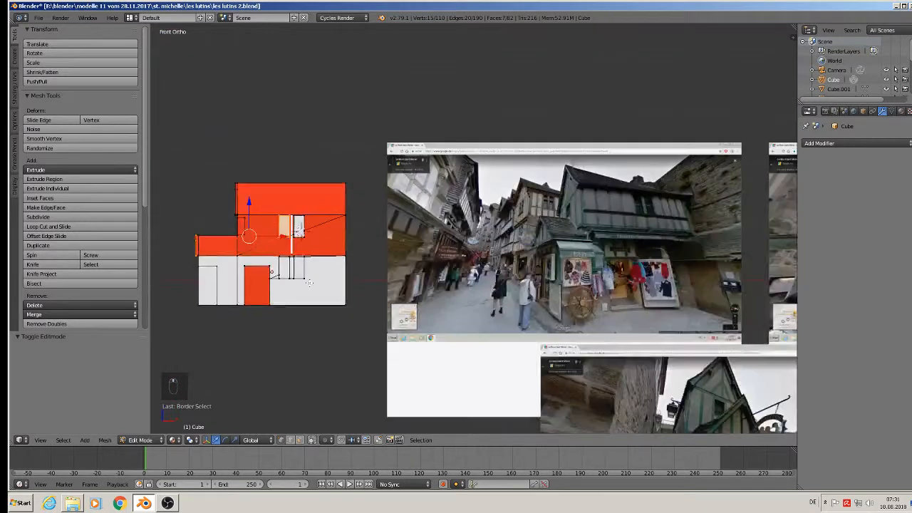
key("c")
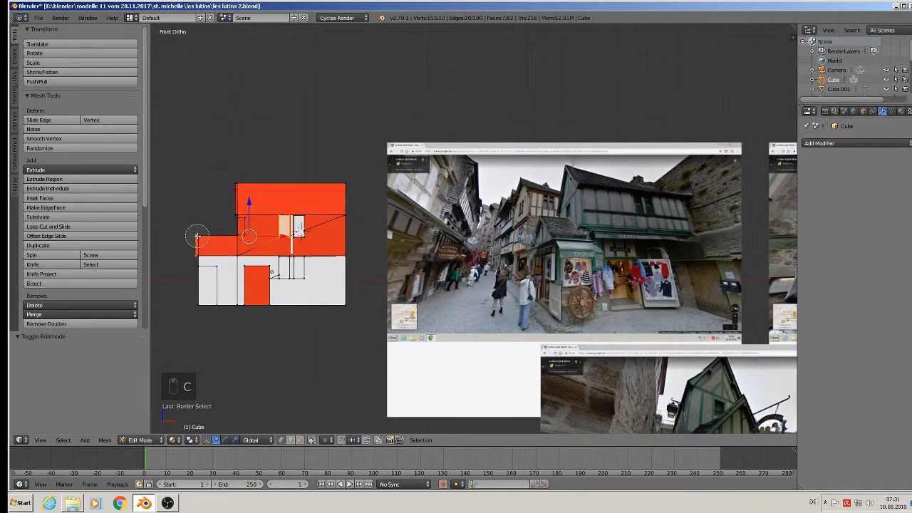
middle_click_drag(197, 236, 199, 280)
right_click(200, 280)
scroll(260, 254, "up", 9)
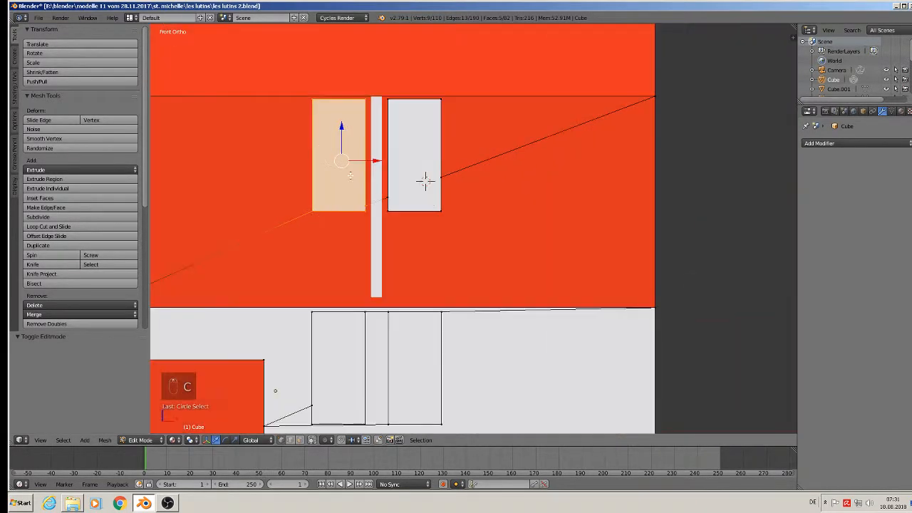
scroll(350, 174, "up", 1)
left_click_drag(370, 155, 382, 158)
Select the right window opening face, move it left against the post, and leave Edit Mode.
key("a")
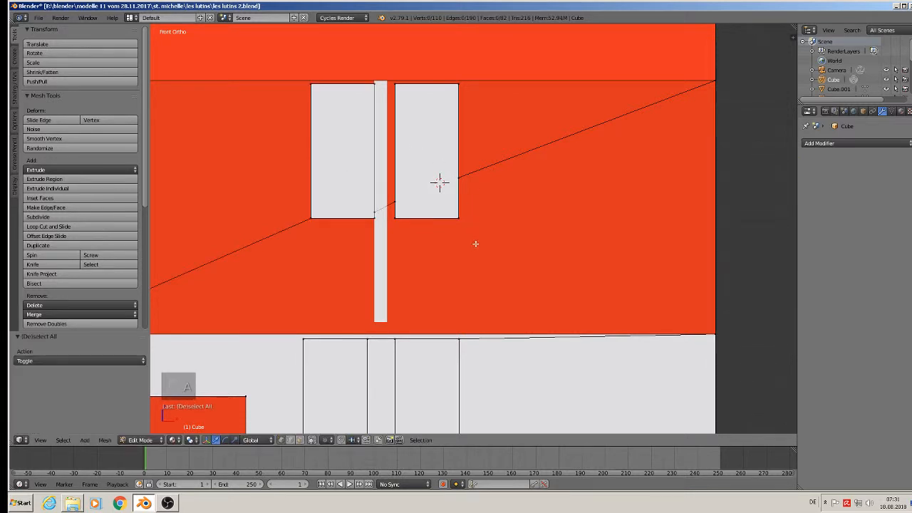
key("b")
left_click_drag(490, 242, 392, 70)
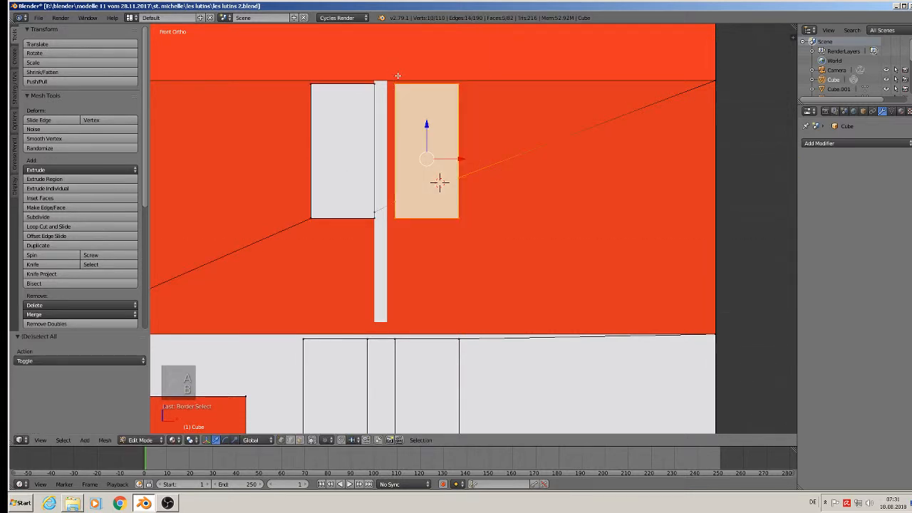
left_click_drag(465, 163, 455, 161)
scroll(470, 171, "down", 5)
key("Tab")
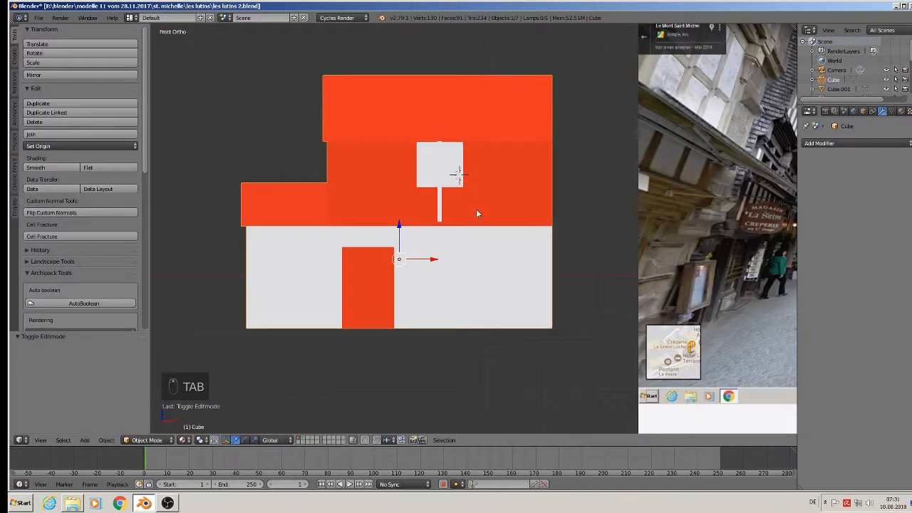
Duplicate the thin white post several times, placing copies along X under the window.
middle_click_drag(563, 244, 362, 235, "shift")
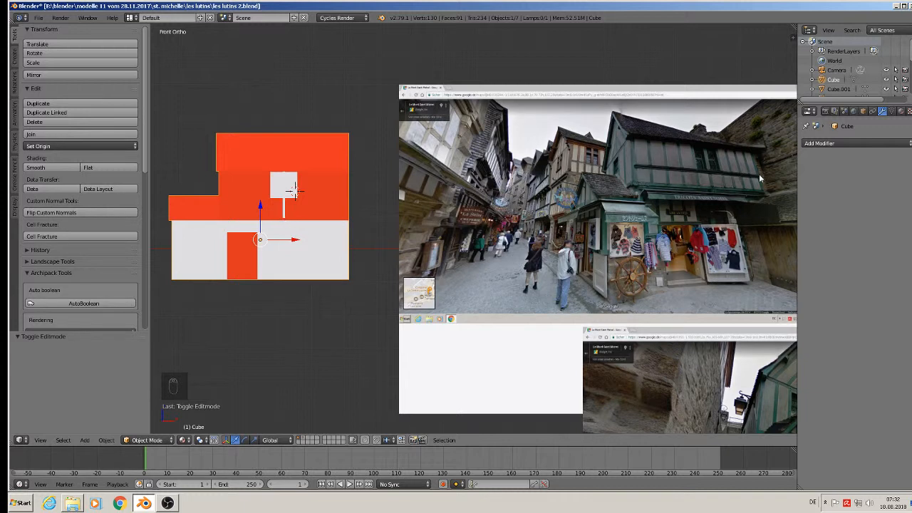
scroll(332, 244, "up", 2)
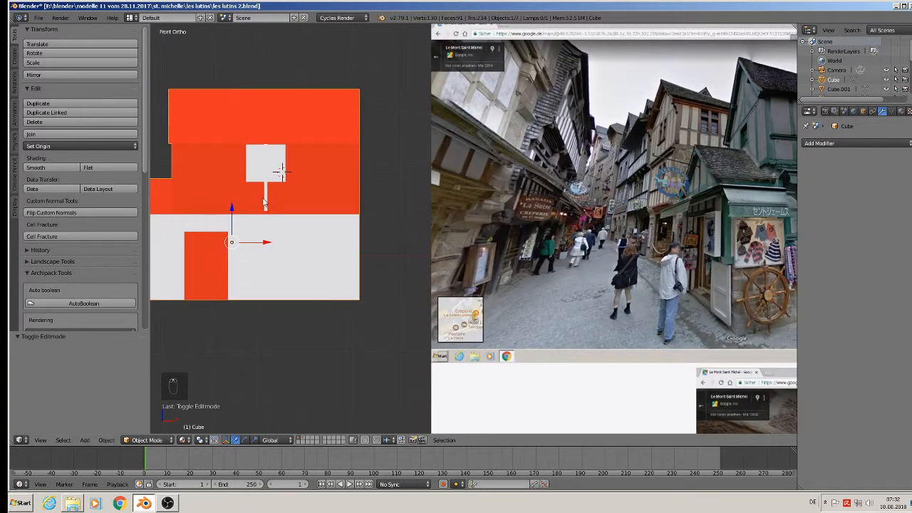
right_click(263, 203)
key("shift+d")
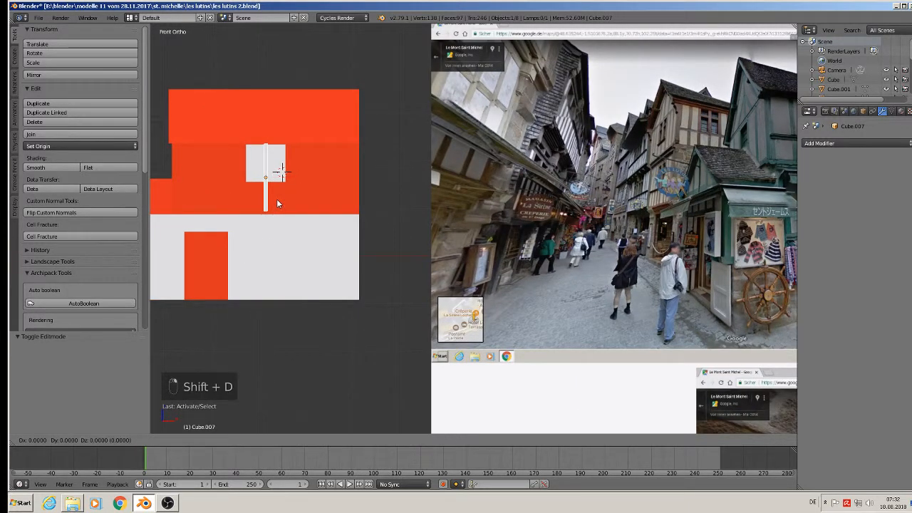
left_click_drag(271, 181, 386, 174)
key("shift+d")
left_click(278, 181)
key("shift+d")
left_click(320, 187)
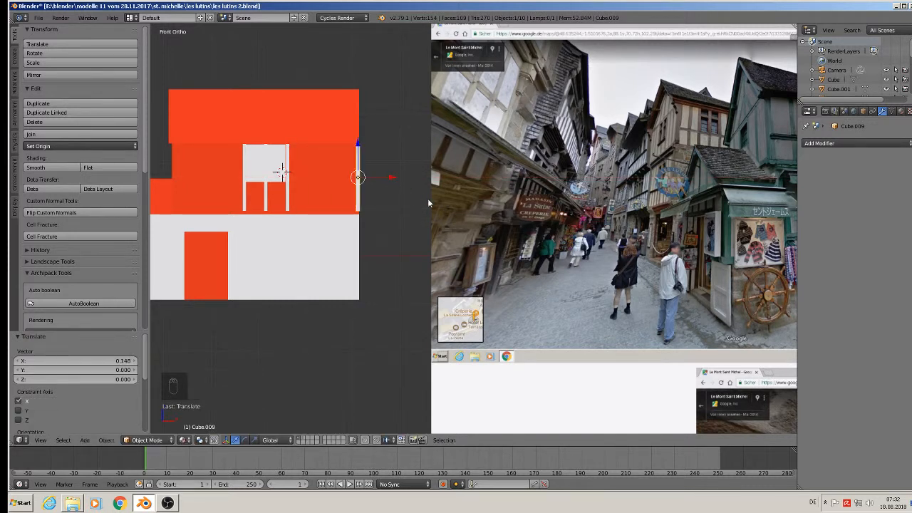
Enlarge a post copy, reduce its height along Z, nudge it to the facade edge, and duplicate it.
key("s")
left_click(434, 198)
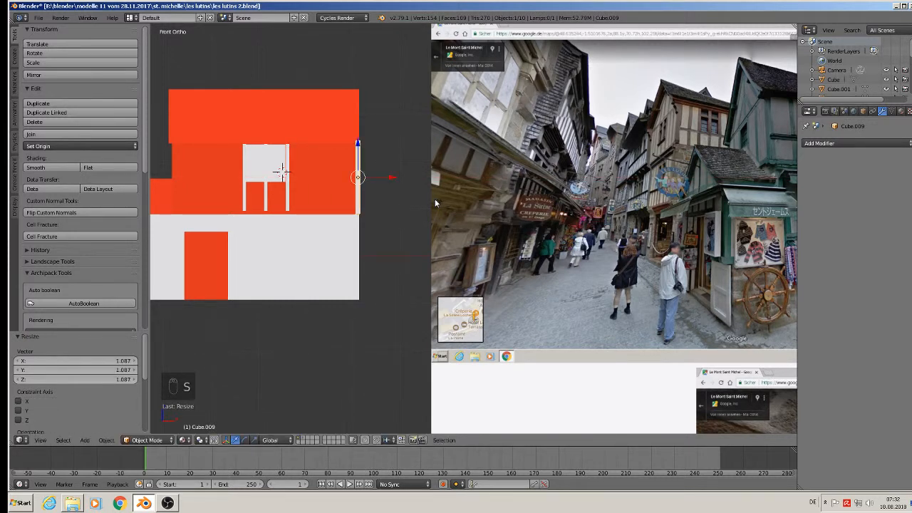
key("s")
key("z")
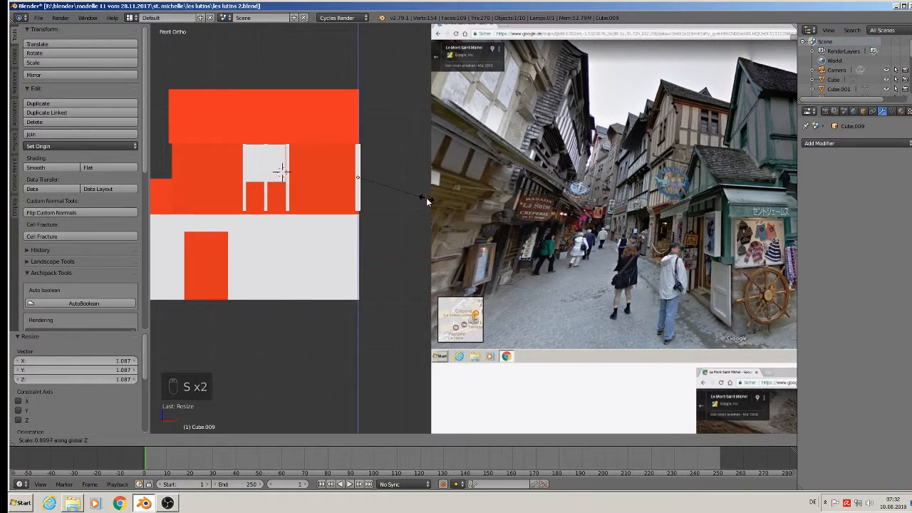
left_click(430, 202)
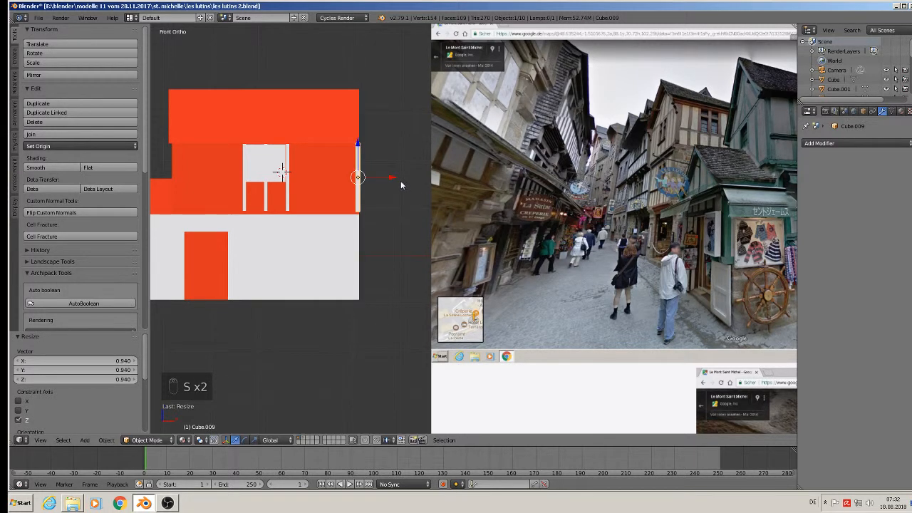
left_click_drag(392, 177, 393, 178)
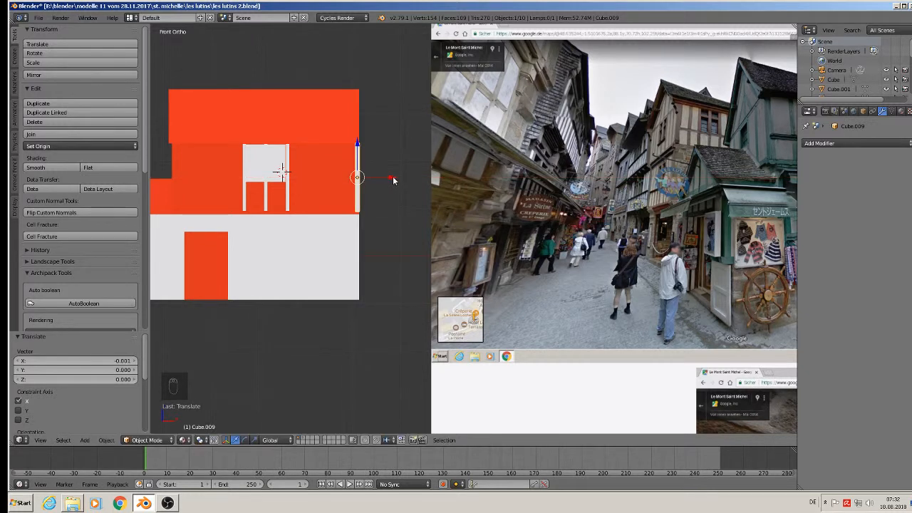
key("shift+d")
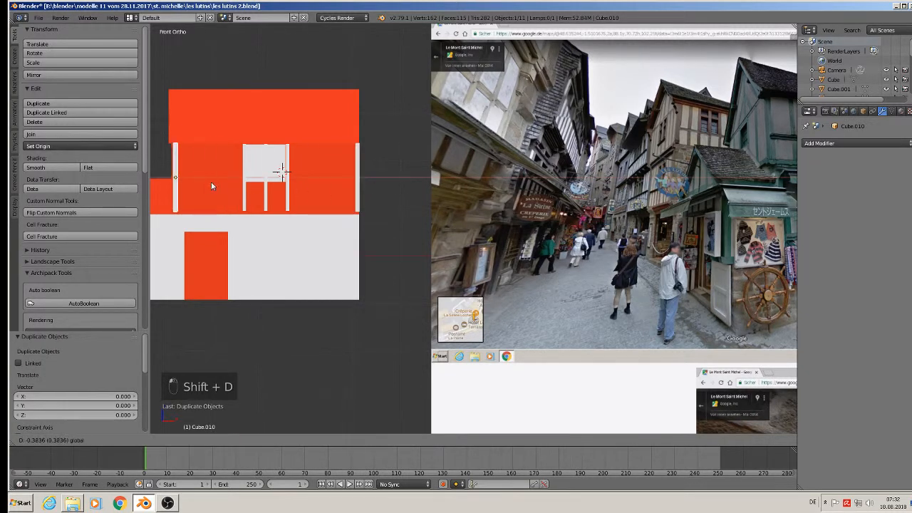
Place a post at the left facade edge and add two more post copies left of the window.
left_click(208, 182)
middle_click_drag(224, 187, 296, 175, "shift")
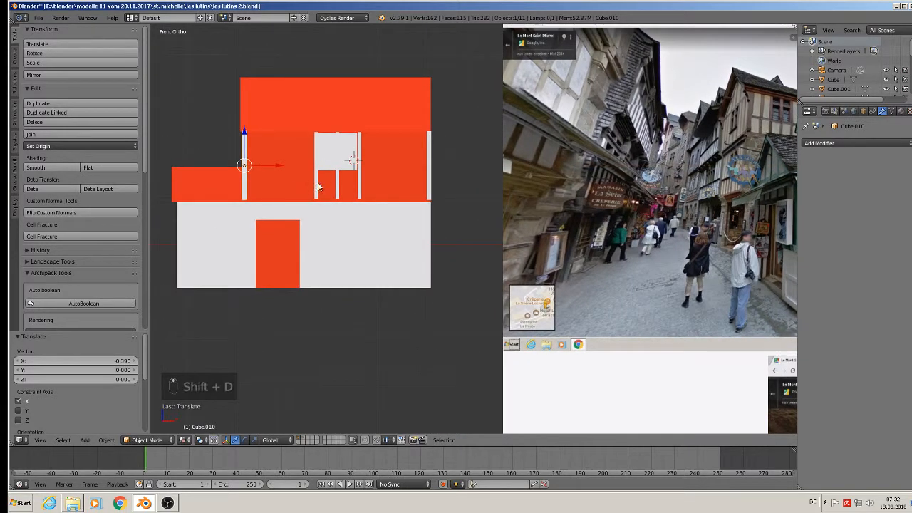
right_click(314, 189)
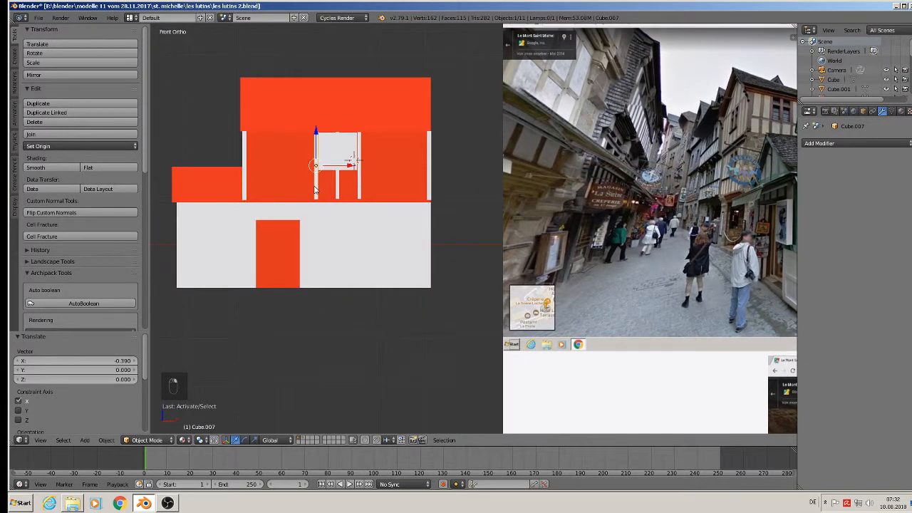
key("shift+d")
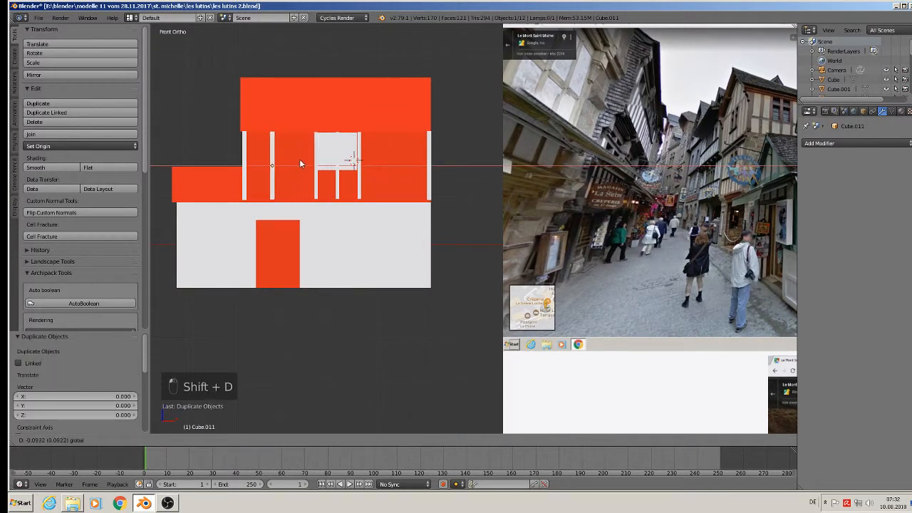
left_click(292, 161)
key("shift+d")
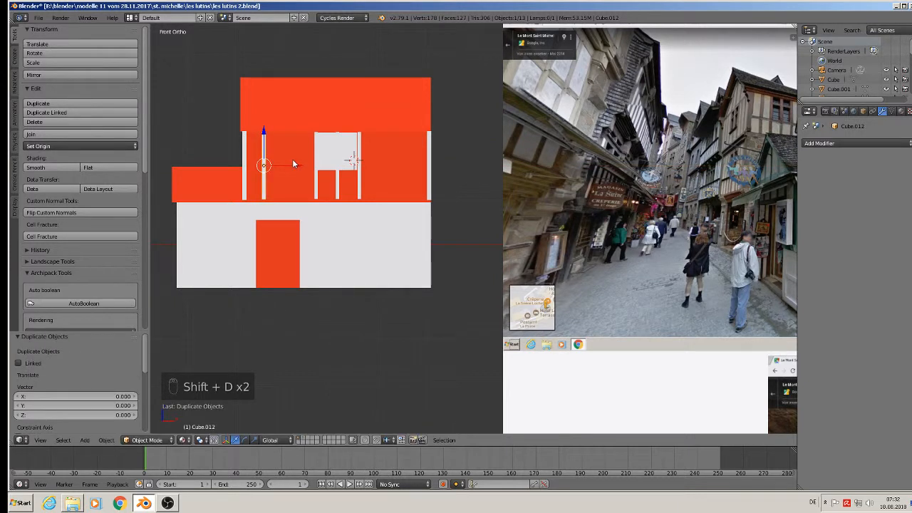
left_click(316, 169)
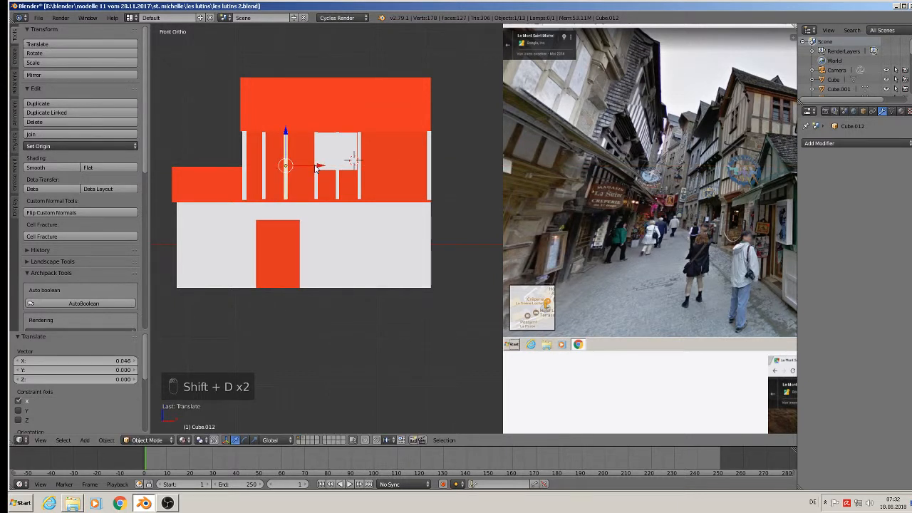
left_click_drag(315, 167, 299, 164)
Duplicate the post right of the window twice, placing copies toward the right edge.
right_click(262, 170)
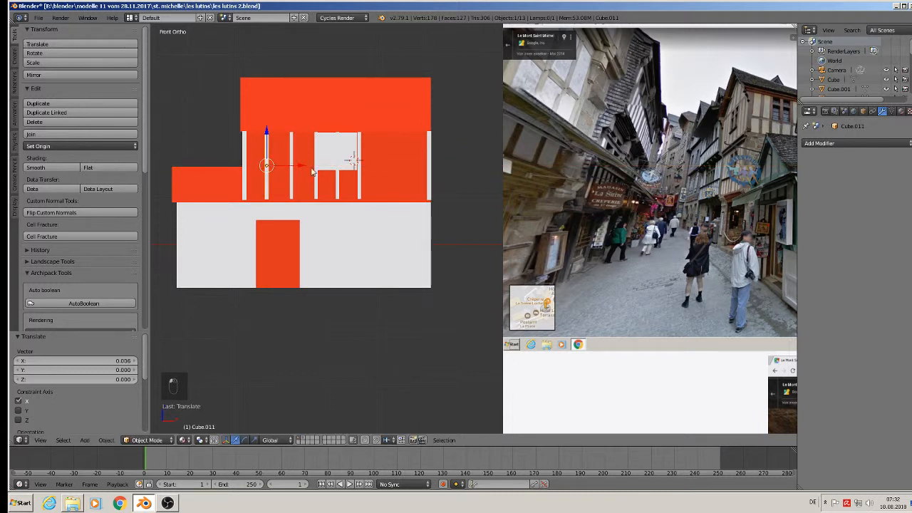
right_click(359, 174)
key("shift+d")
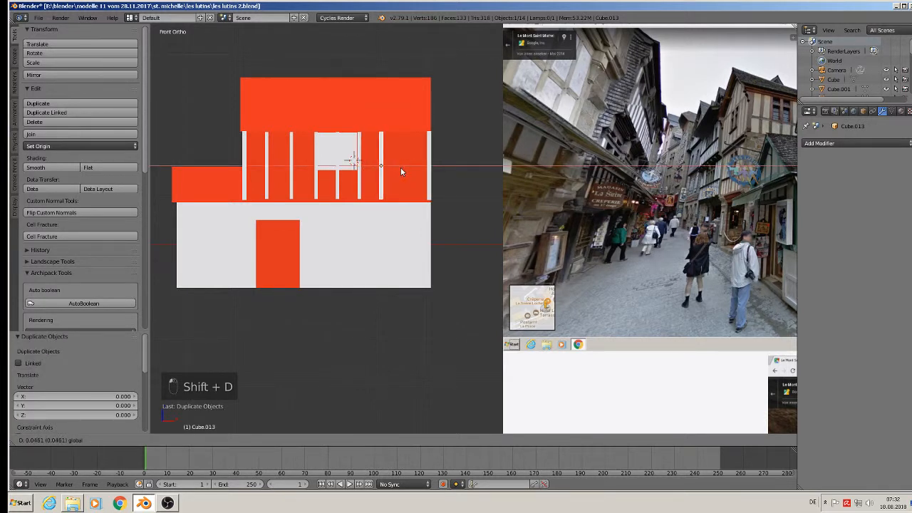
left_click(400, 168)
key("shift+d")
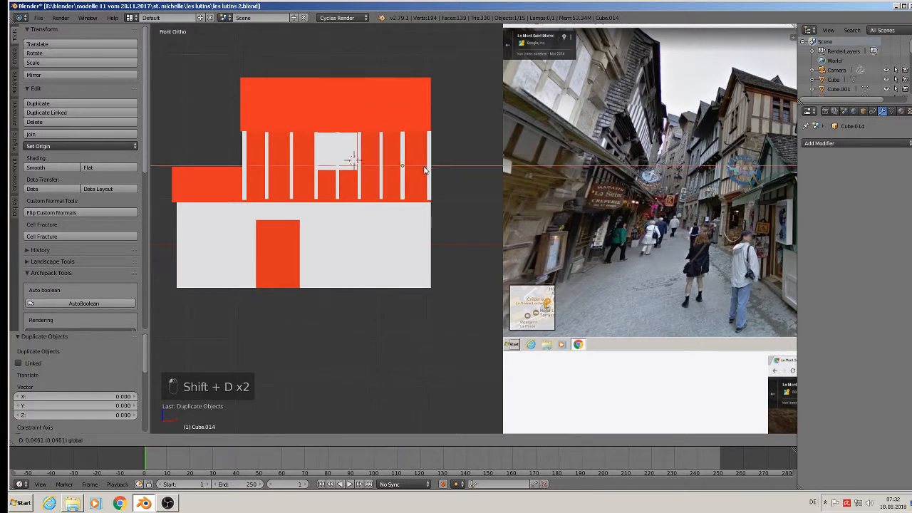
left_click(424, 170)
Return to the front orthographic view and recentre the building.
scroll(426, 179, "down", 2)
middle_click_drag(500, 219, 347, 234, "shift")
mouse_move(346, 234)
middle_mouse_down()
mouse_move(368, 240)
mouse_move(342, 261)
mouse_move(360, 245)
middle_mouse_up()
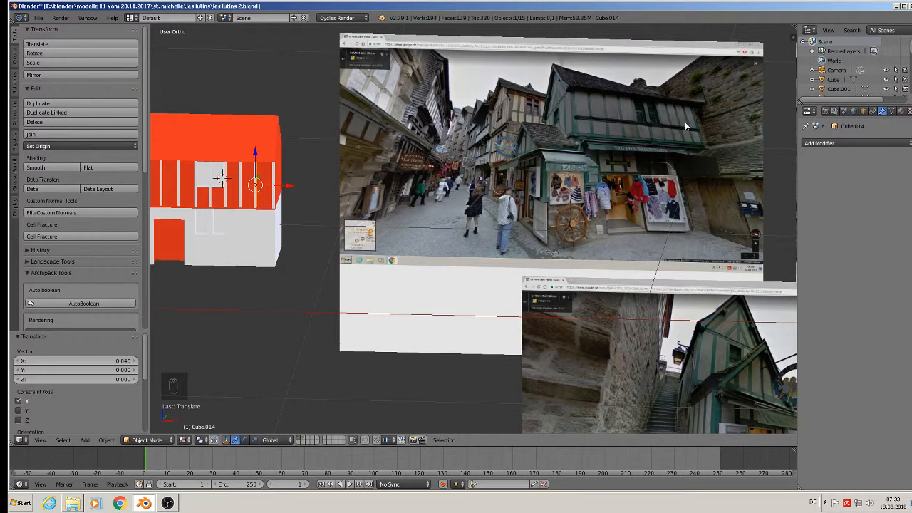
key("KP_1")
middle_click_drag(280, 203, 312, 206, "shift")
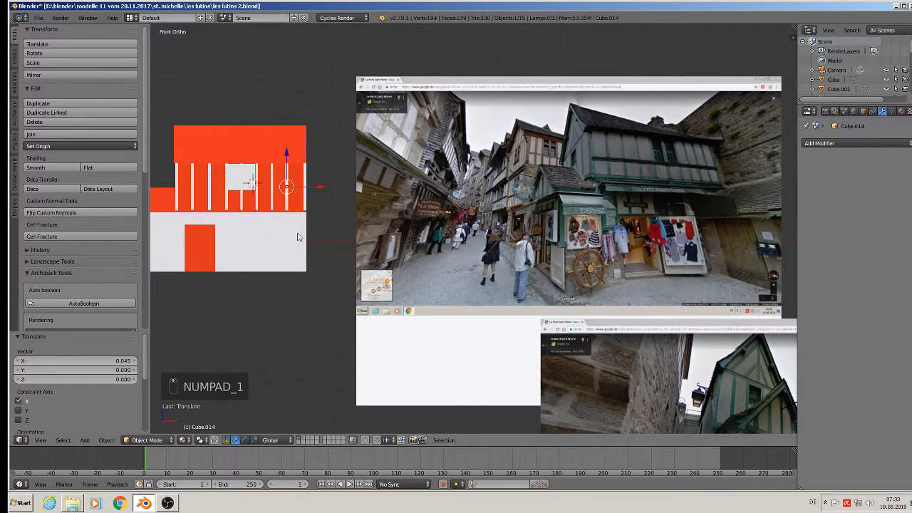
middle_click_drag(310, 238, 411, 229, "shift")
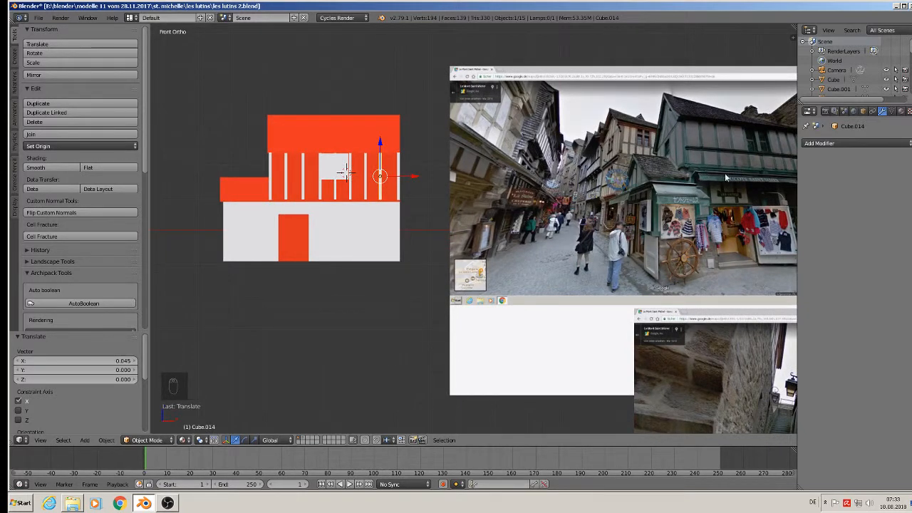
Duplicate the leftmost post, rotate it 90° about Y, and lower it to the upper storey's base.
scroll(283, 186, "up", 2)
right_click(237, 184)
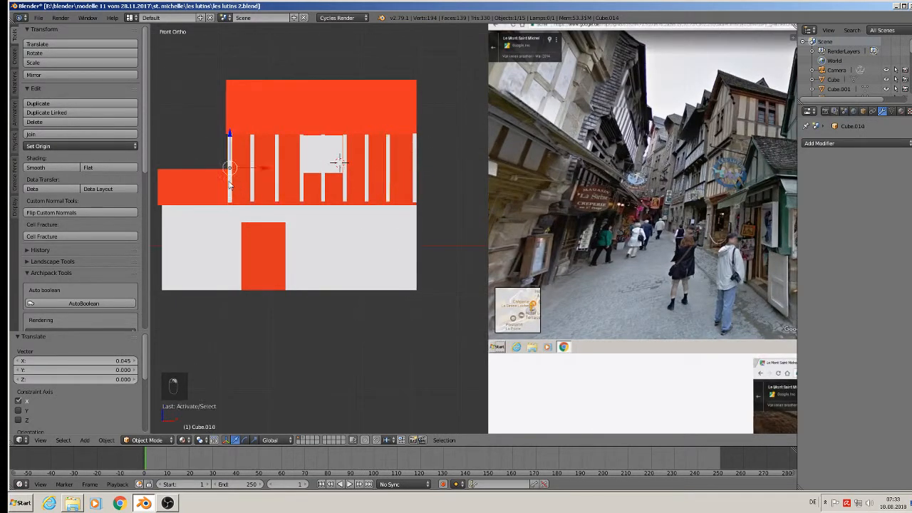
key("shift+d")
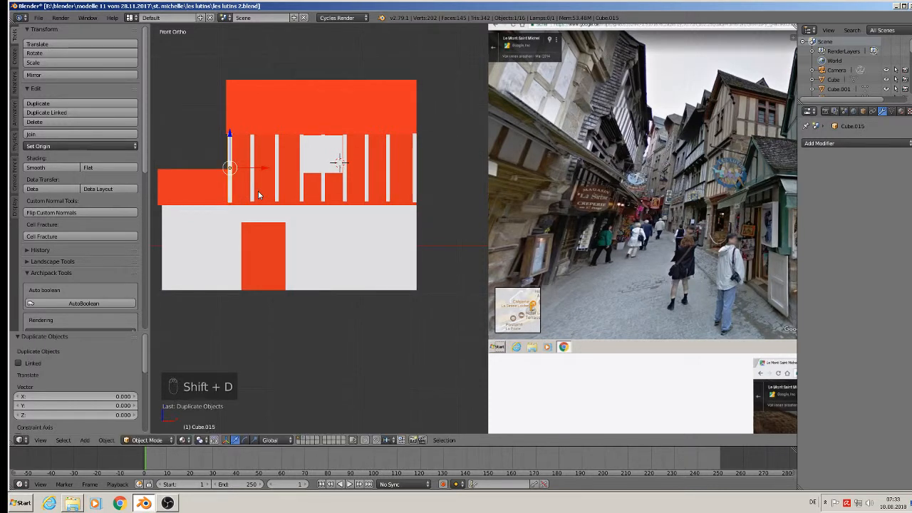
type("ry90")
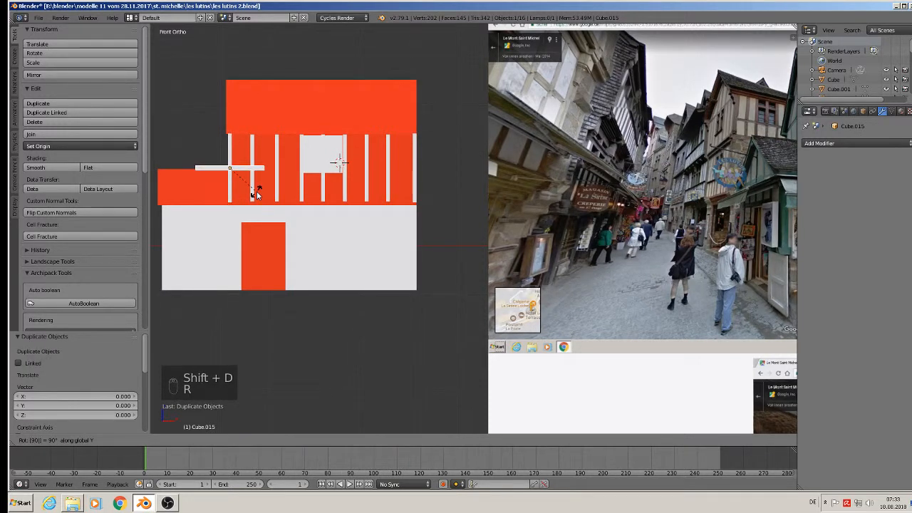
key("Return")
key("g")
key("z")
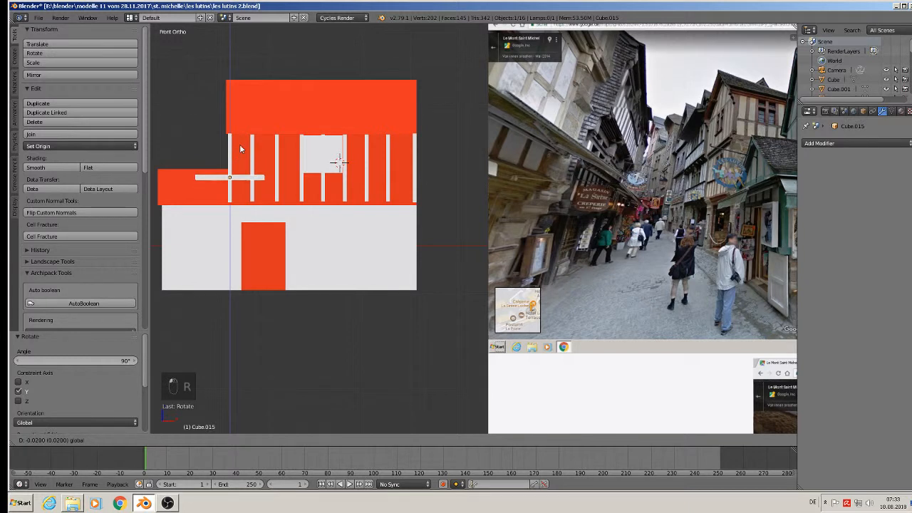
left_click(252, 179)
left_click_drag(252, 179, 318, 179)
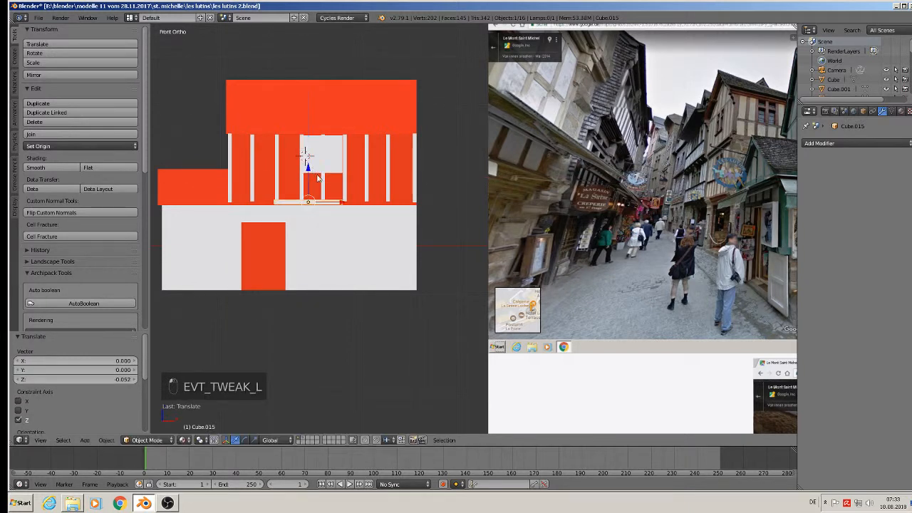
Scale the copy up and stretch it along X into a wide beam under the posts.
key("s")
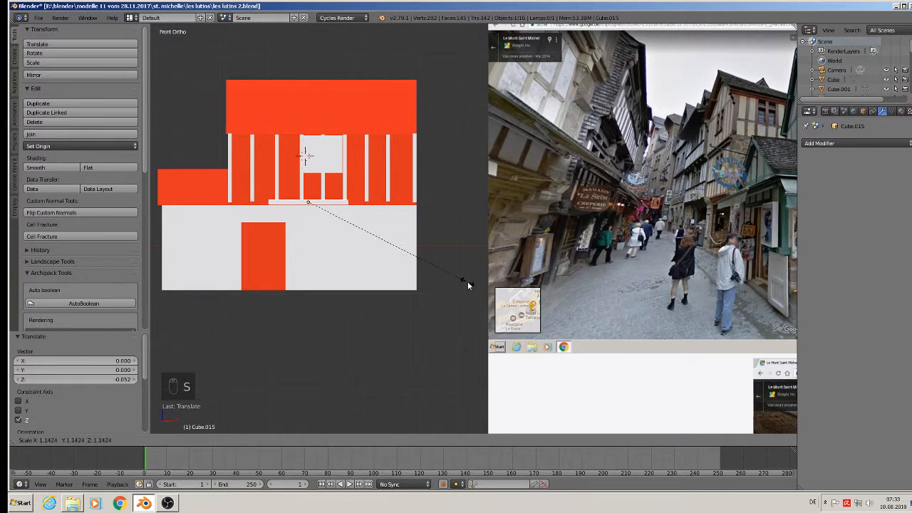
left_click(571, 311)
key("s")
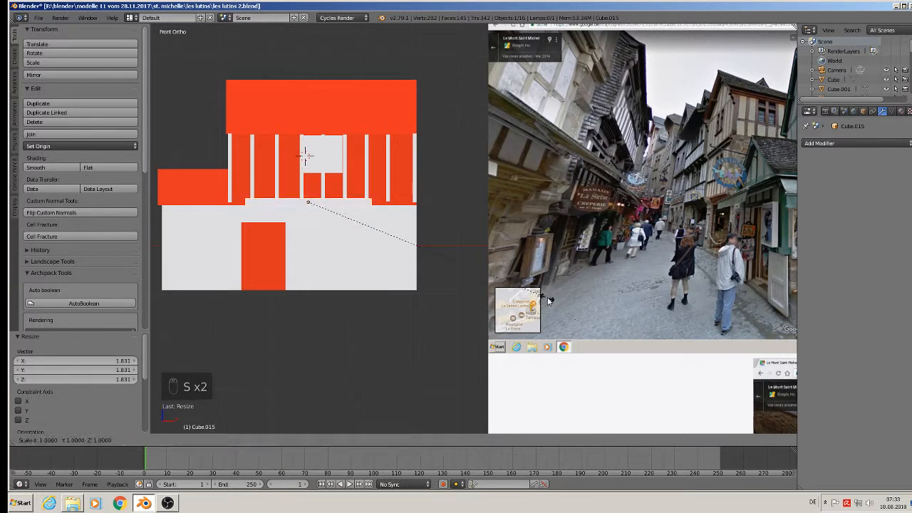
key("x")
left_click(399, 228)
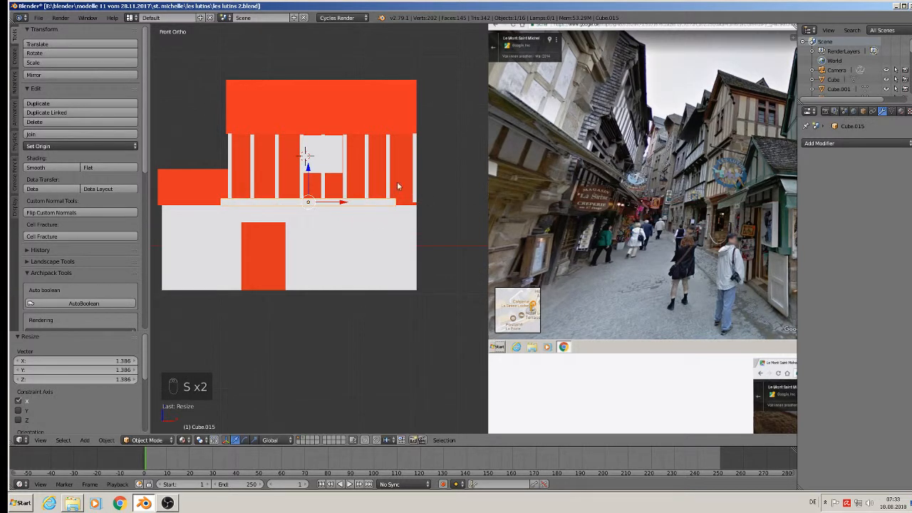
left_click_drag(345, 206, 355, 212)
key("s")
key("x")
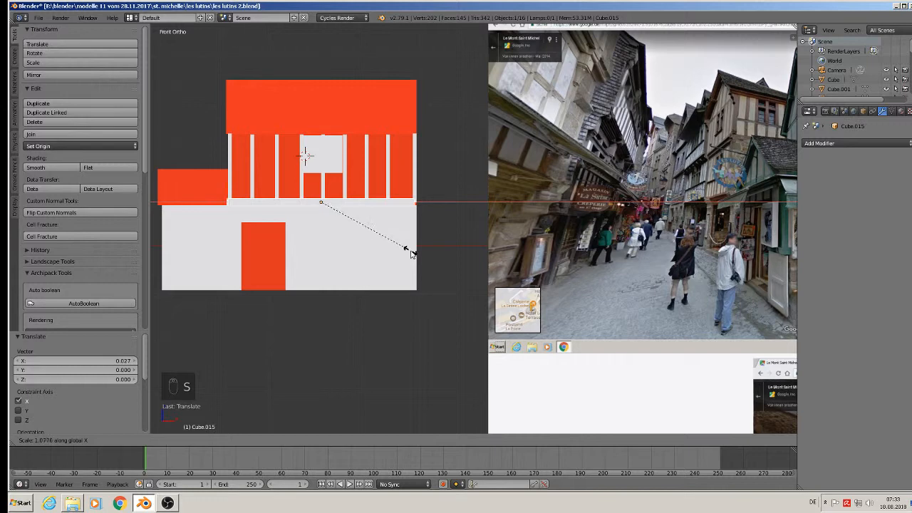
left_click(410, 251)
left_click_drag(357, 200, 361, 205)
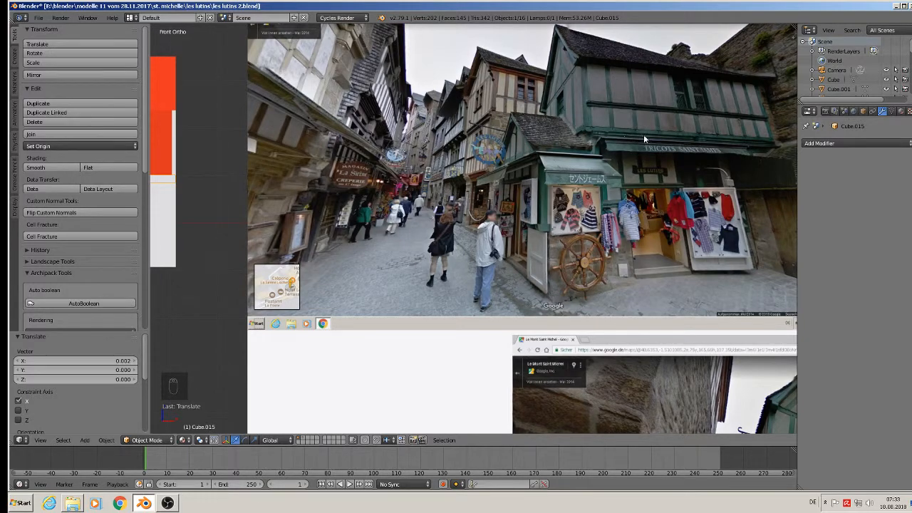
scroll(306, 181, "down", 4)
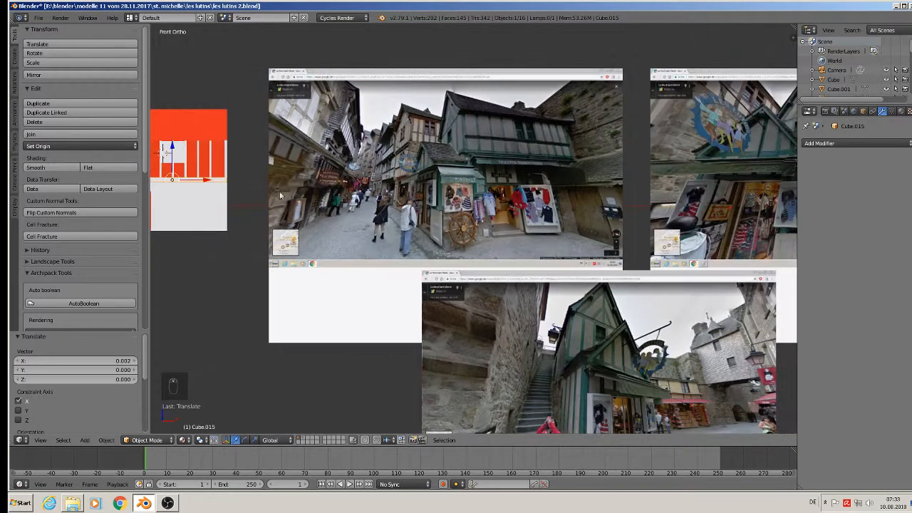
Add two evenly centred loop cuts along the beam in Edit Mode.
middle_click_drag(279, 191, 581, 189, "shift")
scroll(428, 146, "up", 5)
scroll(423, 146, "up", 5)
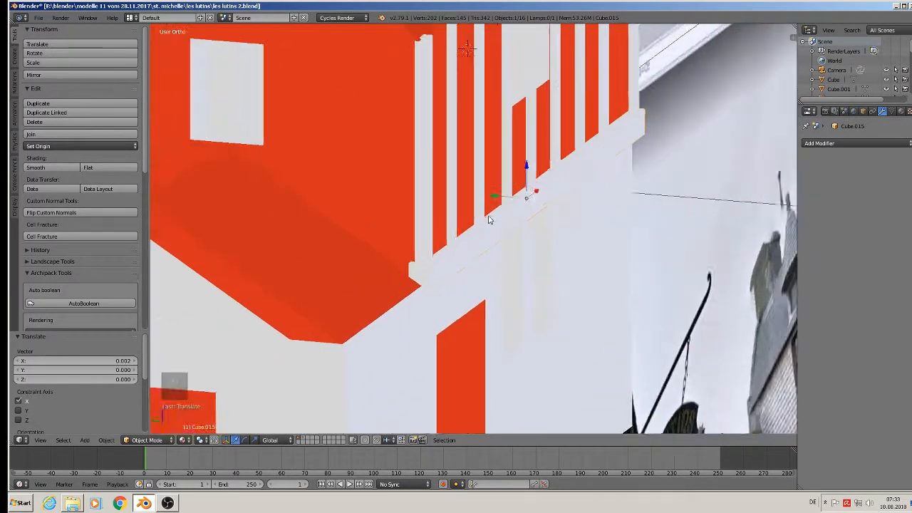
key("Tab")
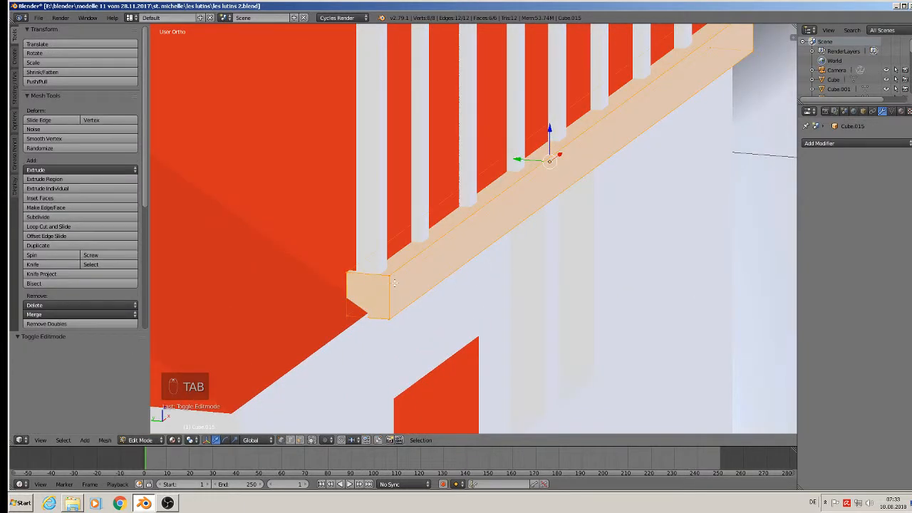
key("ctrl+r")
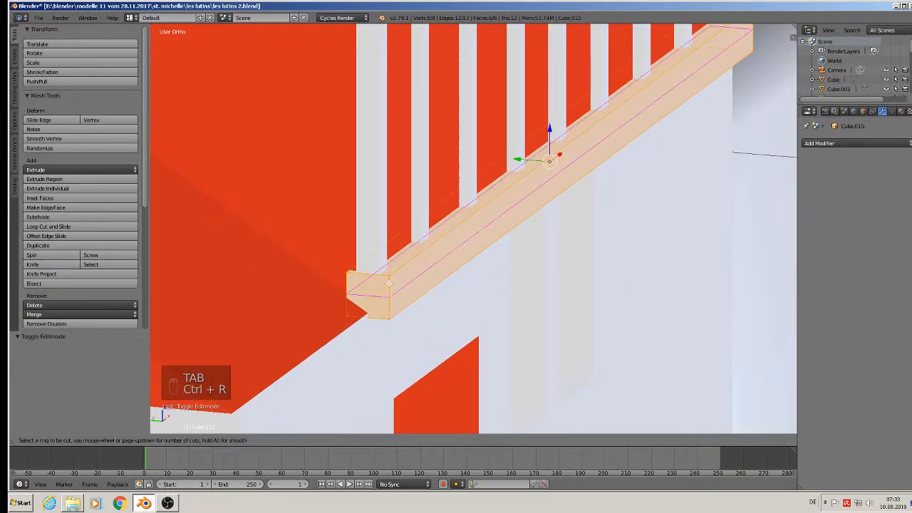
scroll(387, 283, "up", 1)
left_click(388, 284)
right_click(387, 283)
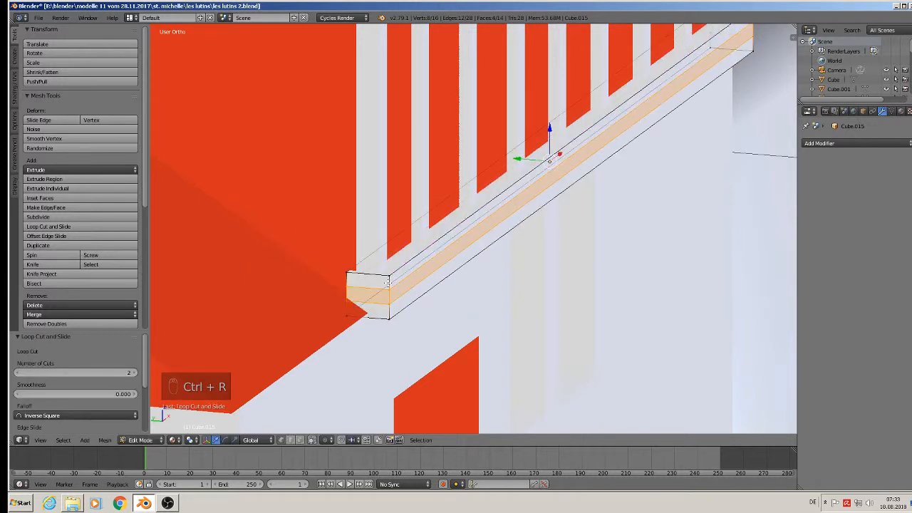
Select the beam's upper and middle bands in vertex mode, with visible-only selection.
left_click(281, 440)
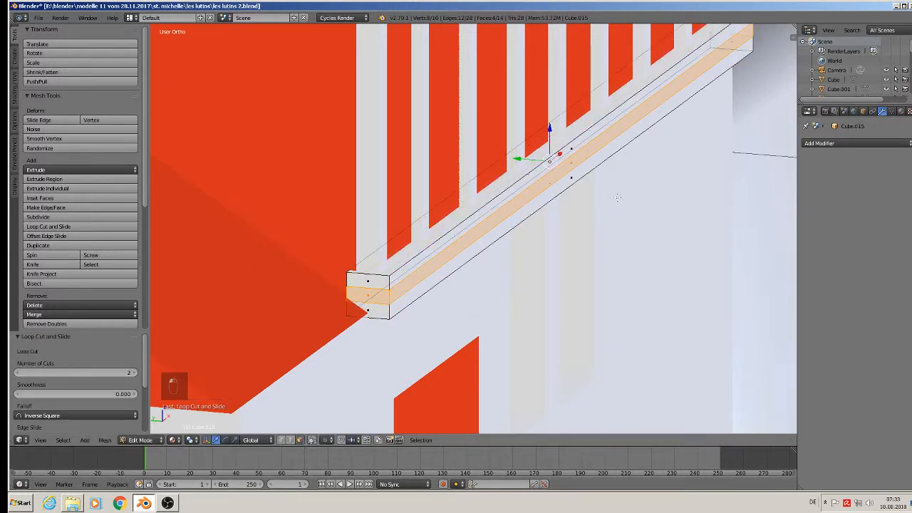
right_click(575, 157)
right_click(574, 164)
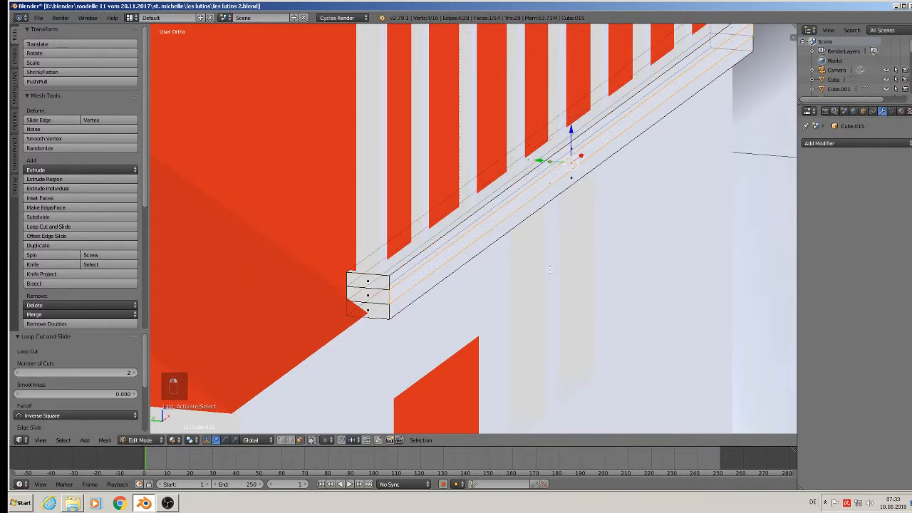
left_click(312, 441)
scroll(585, 177, "down", 6)
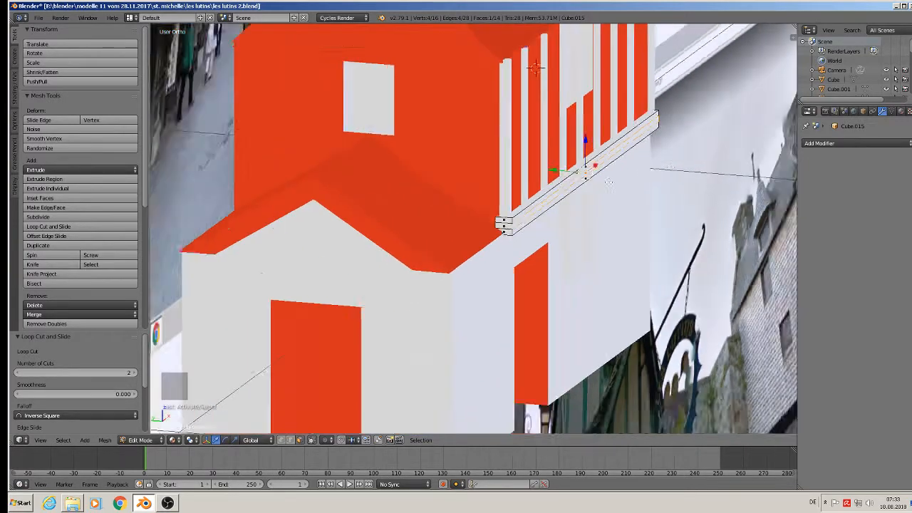
middle_click_drag(584, 177, 227, 161, "shift")
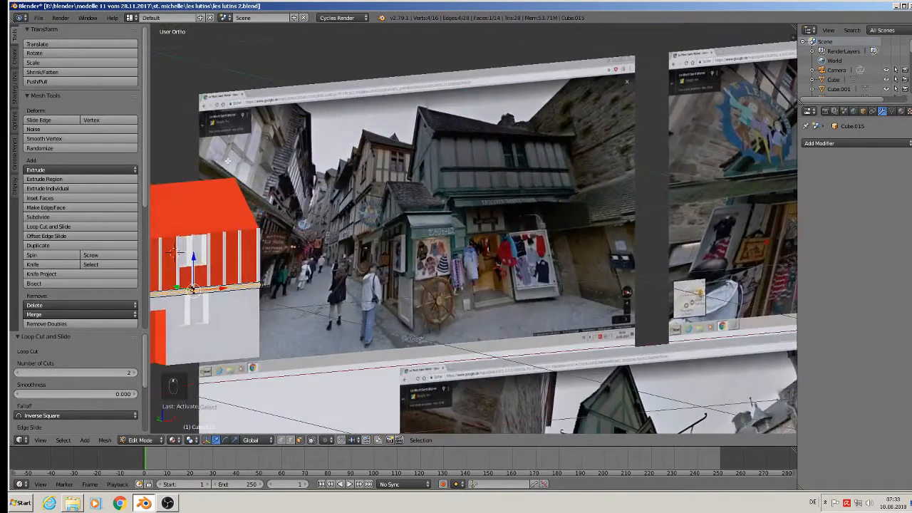
scroll(492, 192, "up", 2)
scroll(459, 194, "down", 3)
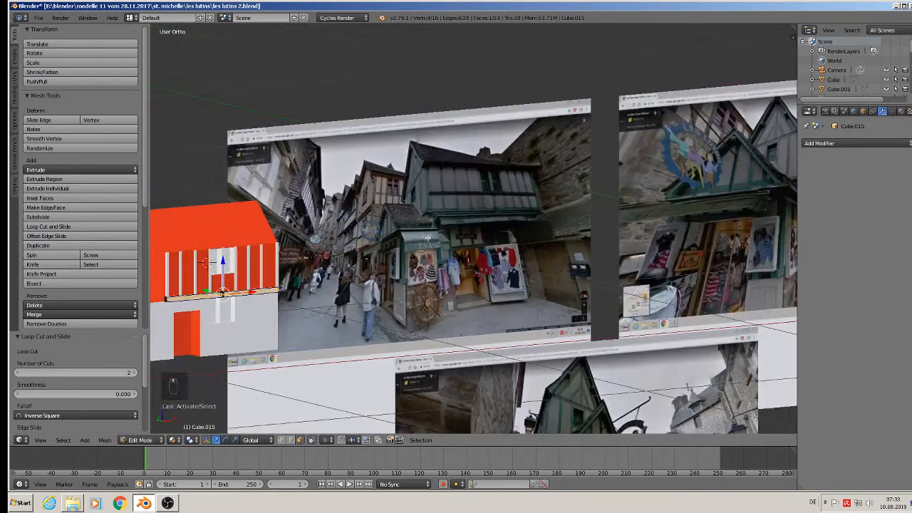
middle_click_drag(319, 265, 391, 140, "shift")
scroll(391, 141, "up", 6)
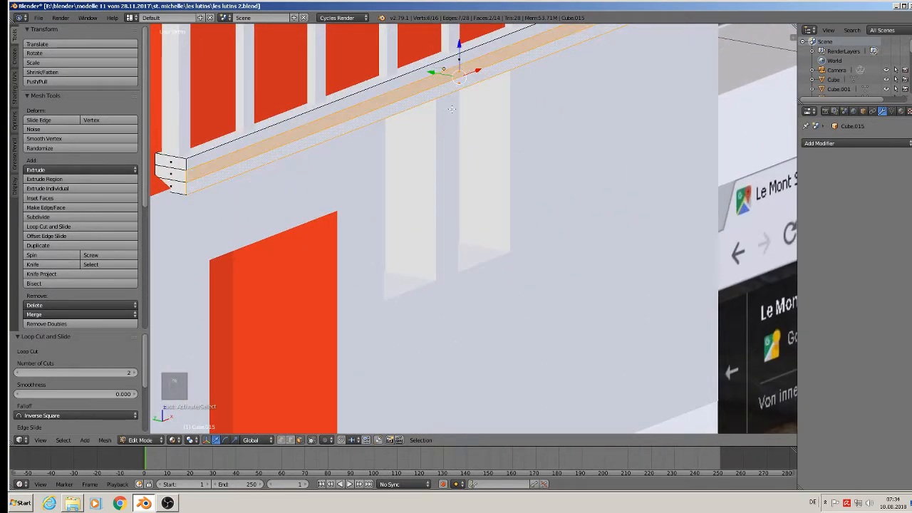
middle_click_drag(459, 86, 471, 168)
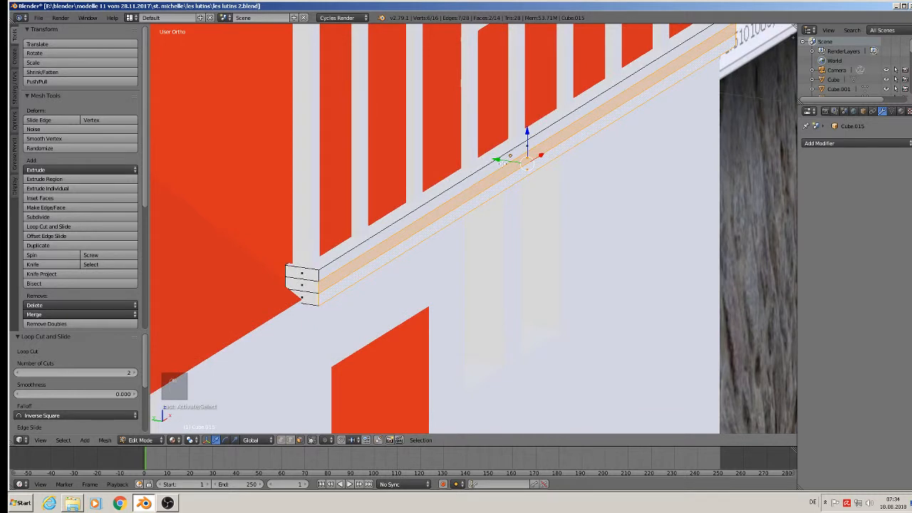
Extrude the middle band and neighbouring face slightly outward, then shift the beam along Y.
key("e")
left_click_drag(499, 158, 467, 227)
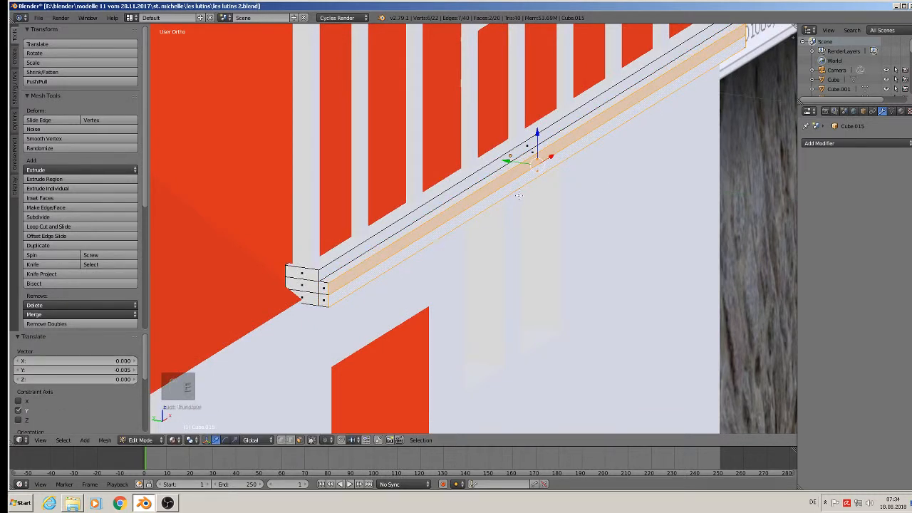
left_click(539, 173)
key("e")
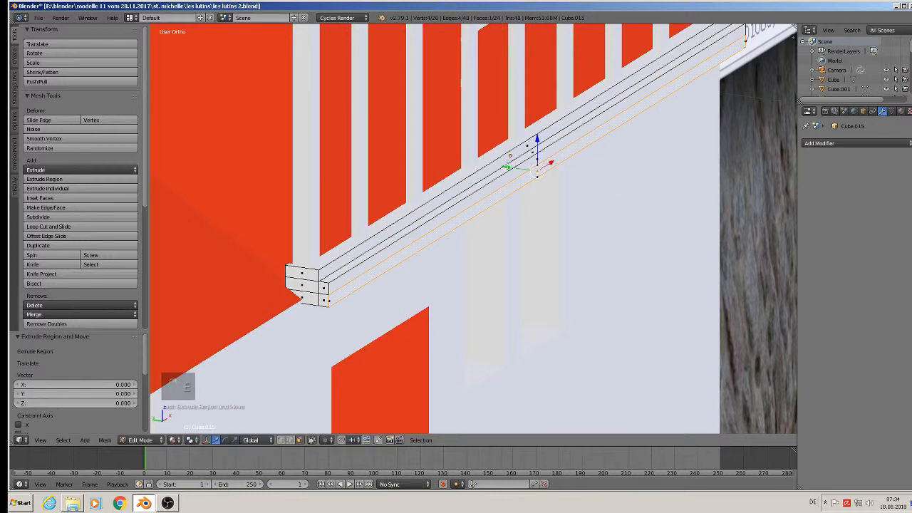
left_click_drag(507, 166, 518, 200)
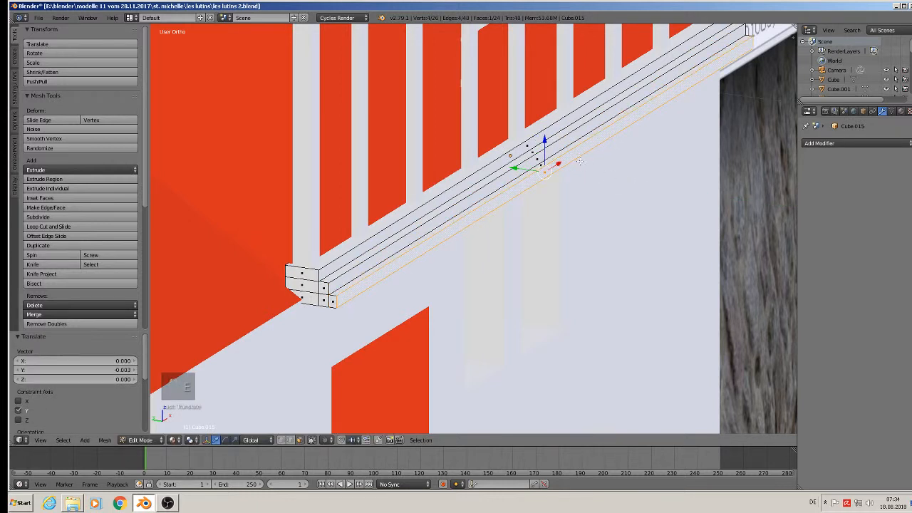
key("Tab")
mouse_move(480, 152)
left_mouse_down()
mouse_move(494, 152)
mouse_move(482, 151)
left_mouse_up()
Duplicate an upper-facade post and rotate the copy 90° about Y into a horizontal bar.
key("a")
key("a")
key("a")
scroll(612, 212, "down", 5)
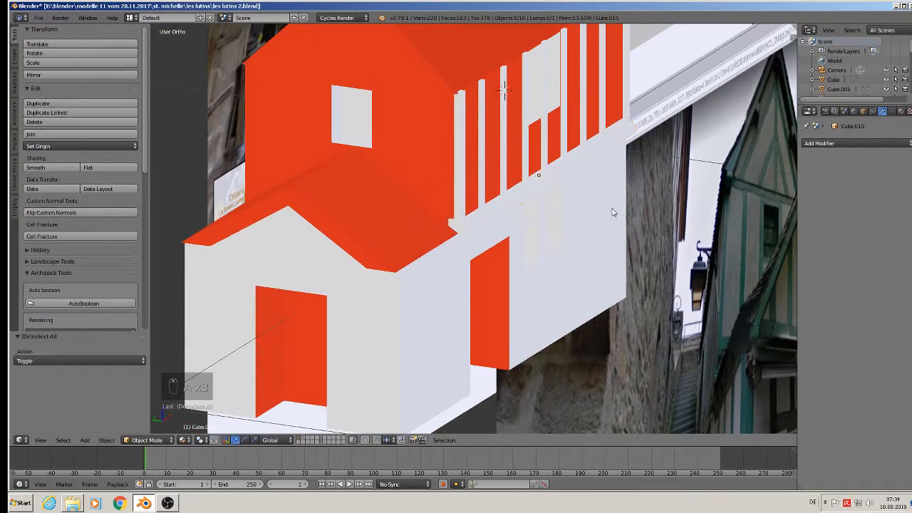
middle_click_drag(612, 212, 561, 205)
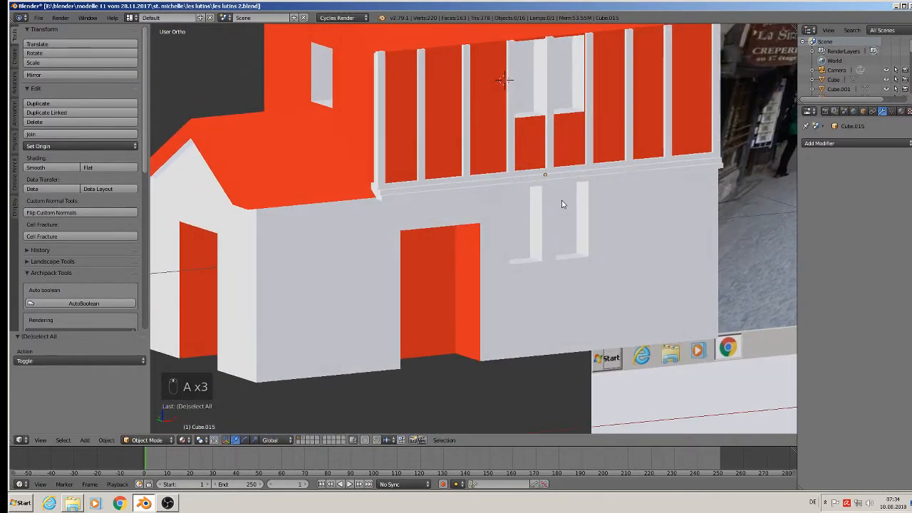
scroll(561, 205, "down", 8)
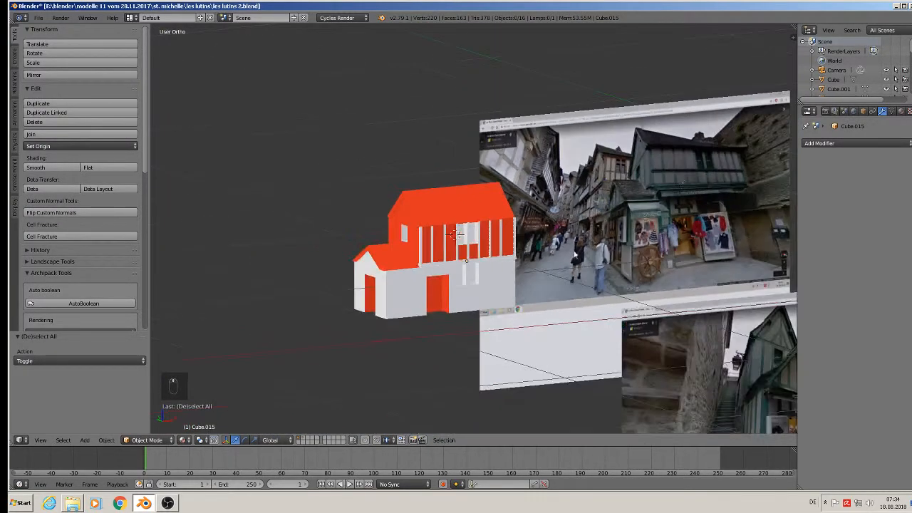
scroll(670, 191, "up", 6)
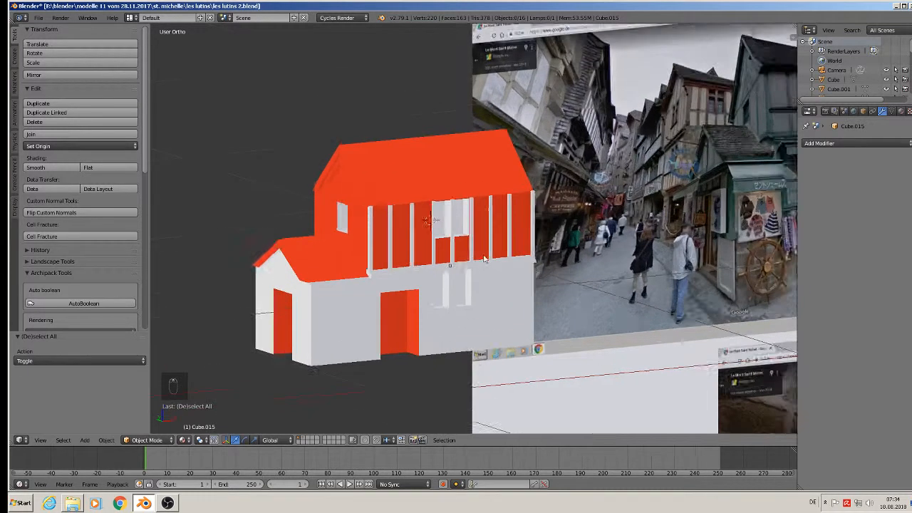
right_click(391, 250)
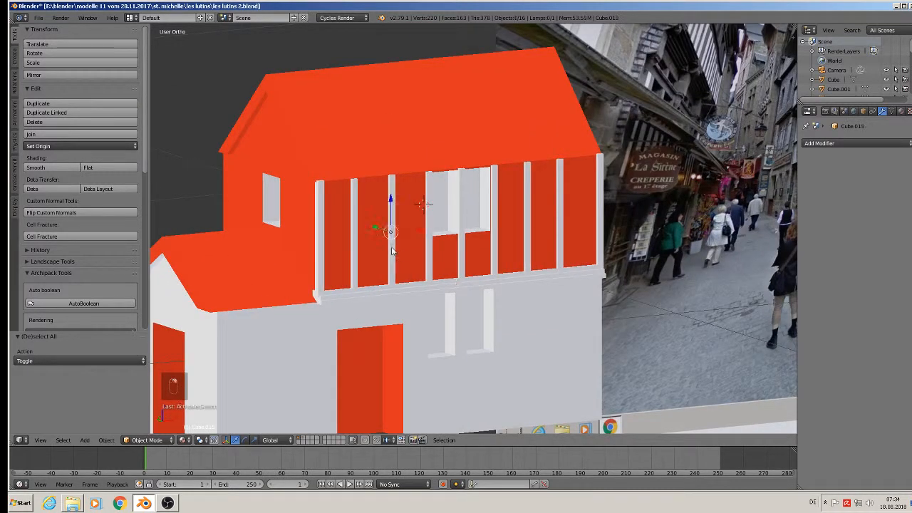
key("shift+d")
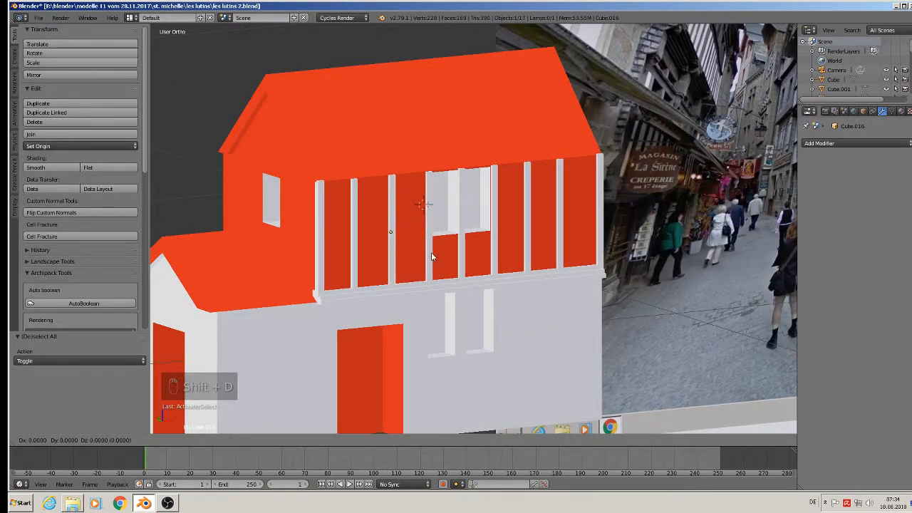
right_click(431, 257)
key("r")
key("y")
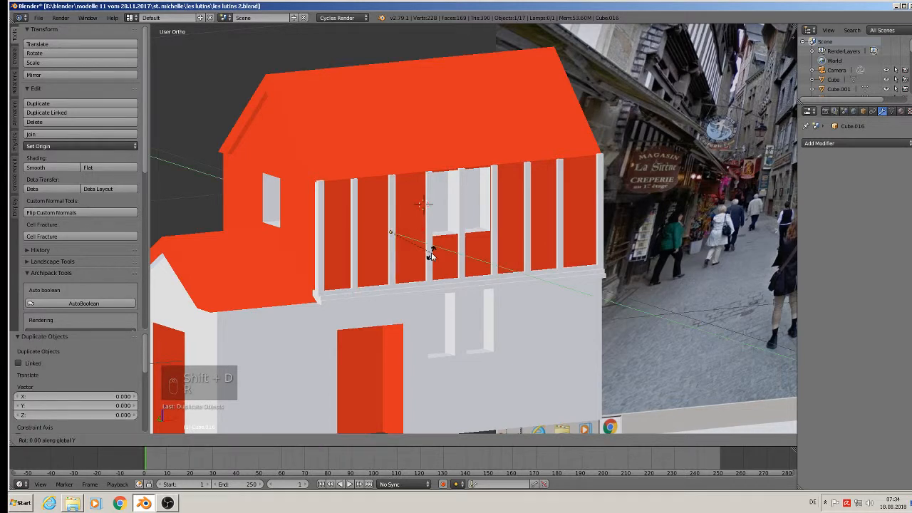
key("9")
key("0")
key("Return")
In front view, lower the bar to mid-height, shift it along X, and stretch it across the facade.
key("KP_1")
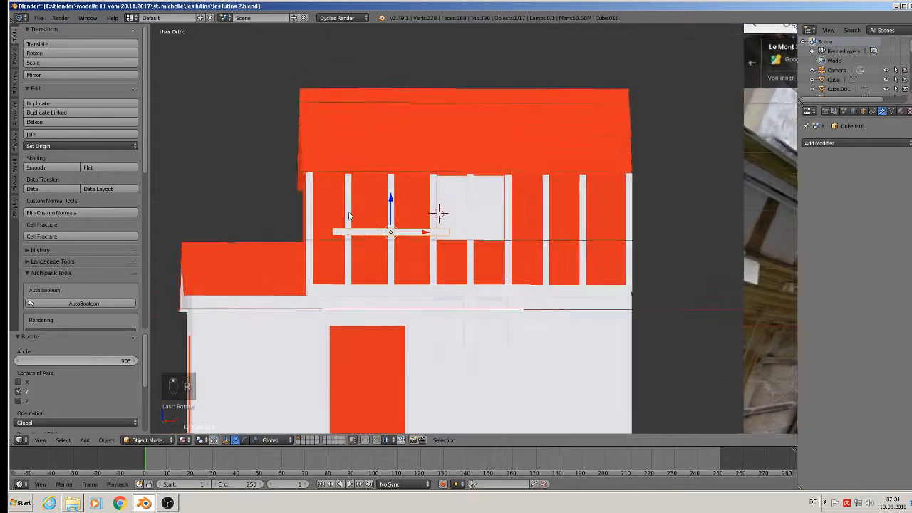
key("g")
key("z")
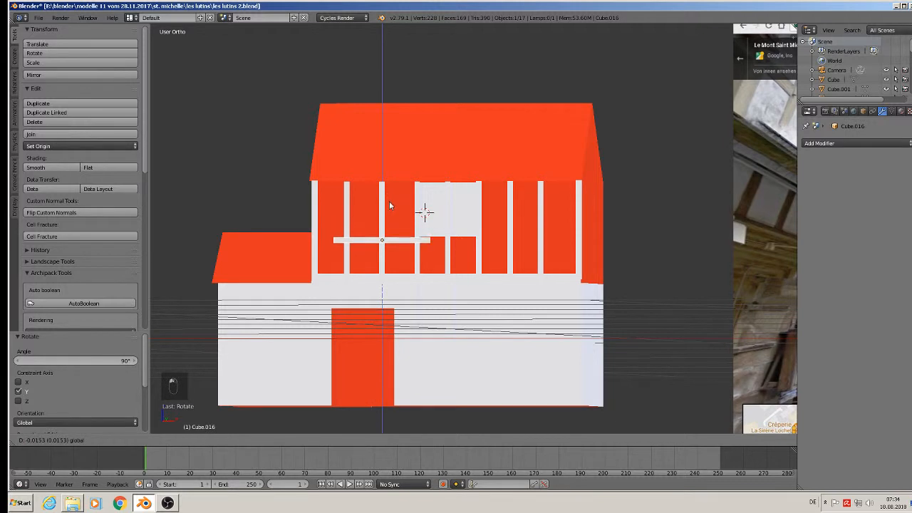
left_click(389, 204)
key("g")
key("x")
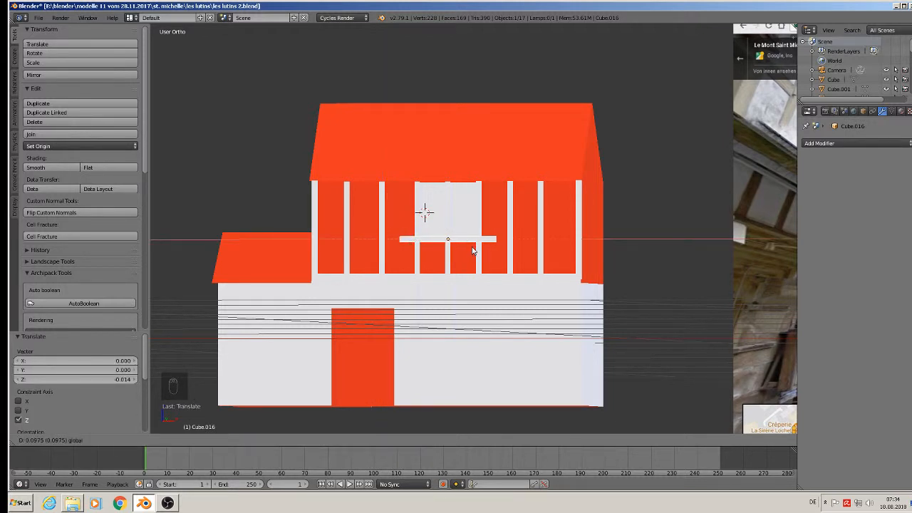
left_click(472, 249)
key("s")
key("x")
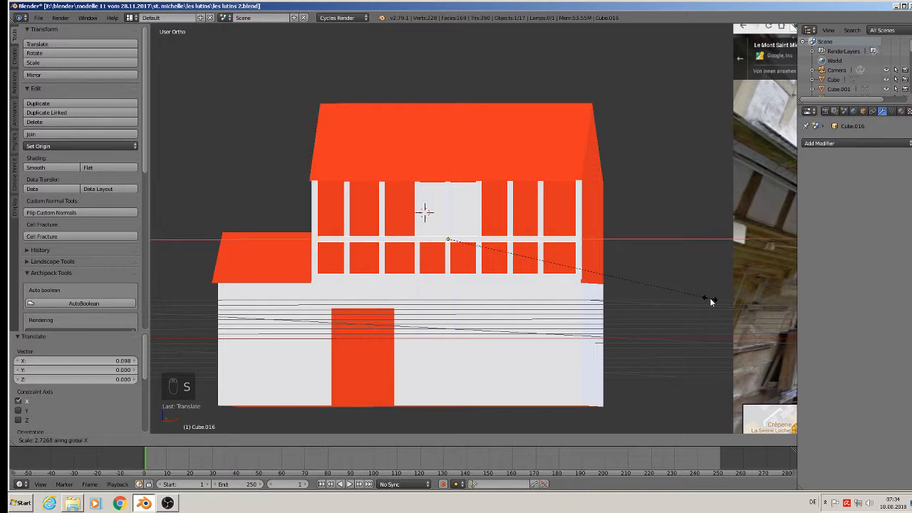
left_click(709, 298)
middle_click_drag(709, 298, 580, 240)
key("a")
scroll(589, 245, "down", 2)
middle_click_drag(699, 179, 547, 215, "shift")
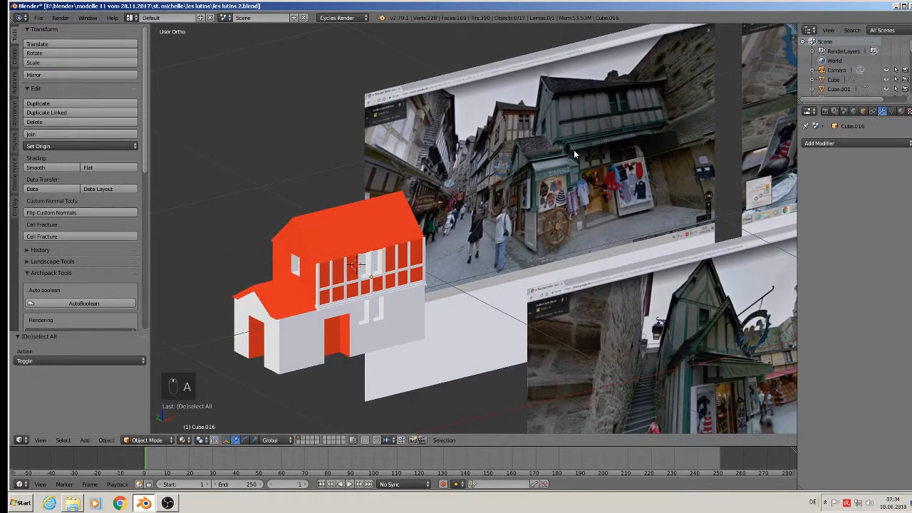
Duplicate the crossbar and raise the copy along Z onto the tops of the upper-storey posts.
scroll(573, 149, "up", 4)
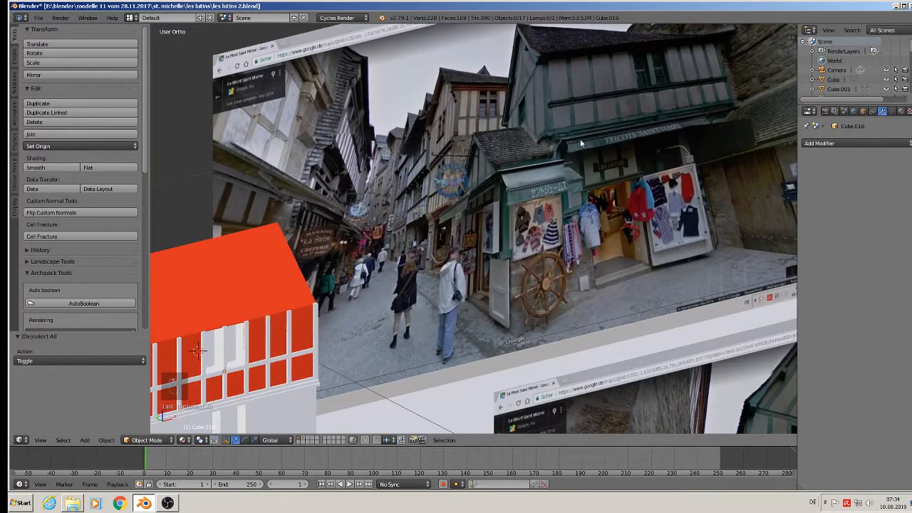
middle_click_drag(572, 139, 656, 35)
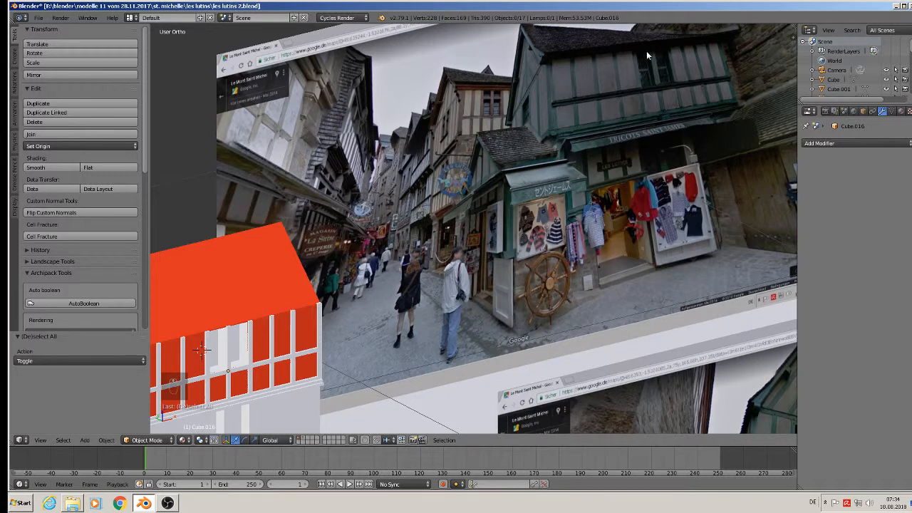
middle_click_drag(464, 172, 683, 113, "shift")
scroll(396, 249, "up", 3)
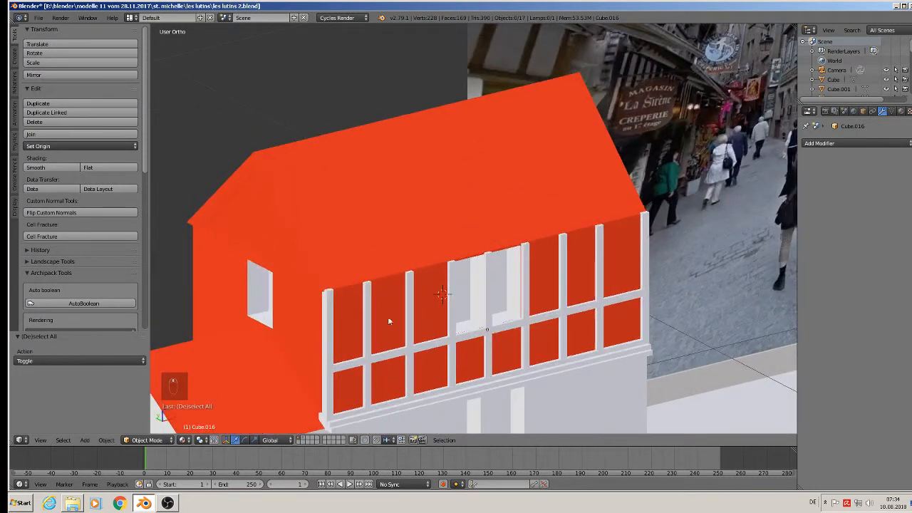
right_click(395, 354)
key("shift+d")
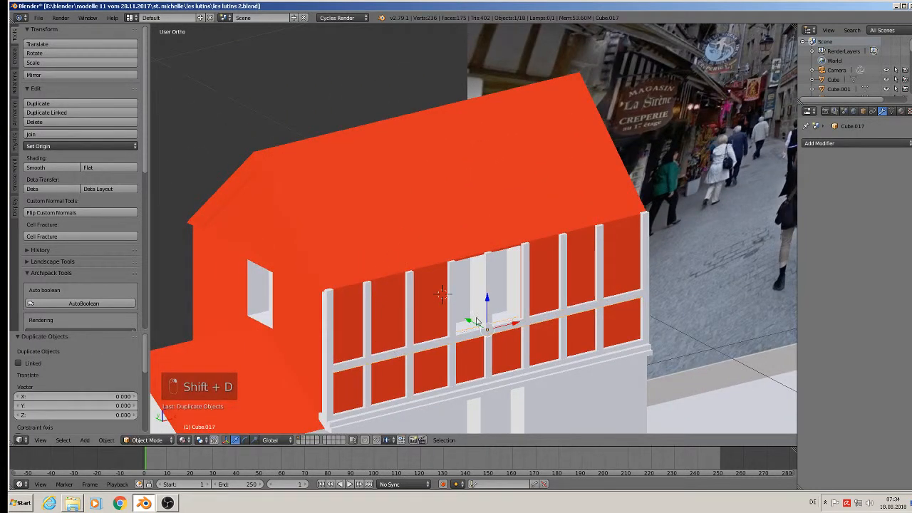
key("z")
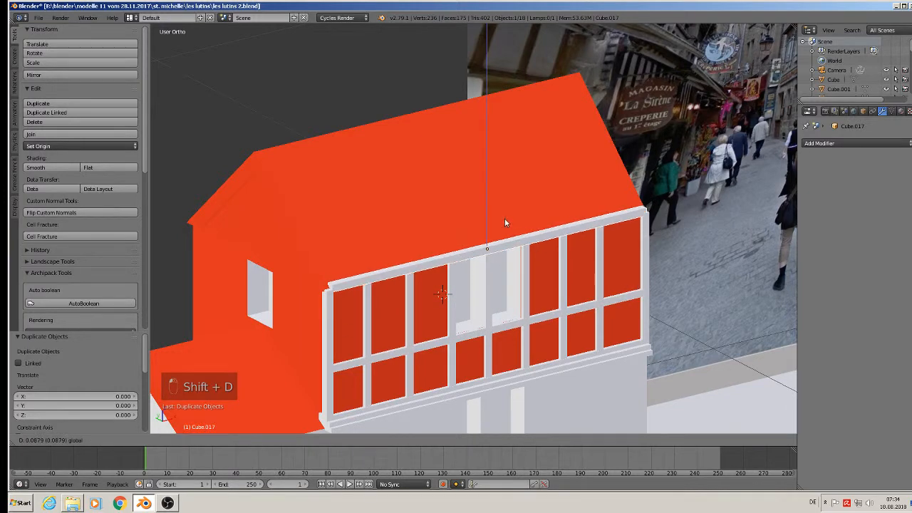
left_click(503, 222)
middle_click_drag(504, 223, 453, 205)
scroll(453, 206, "down", 1)
key("a")
mouse_move(495, 267)
middle_mouse_down()
mouse_move(536, 276)
mouse_move(504, 277)
middle_mouse_up()
scroll(512, 276, "down", 3)
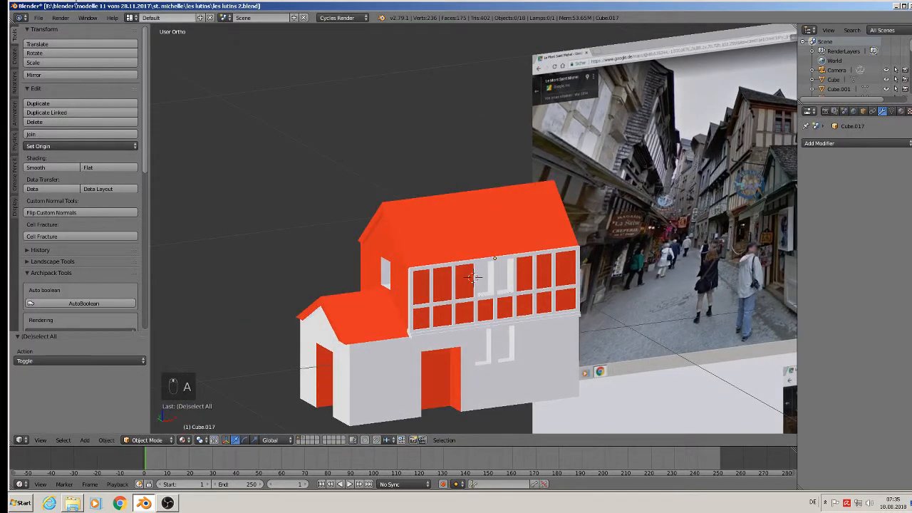
Save the blend file with File > Save.
left_click(38, 18)
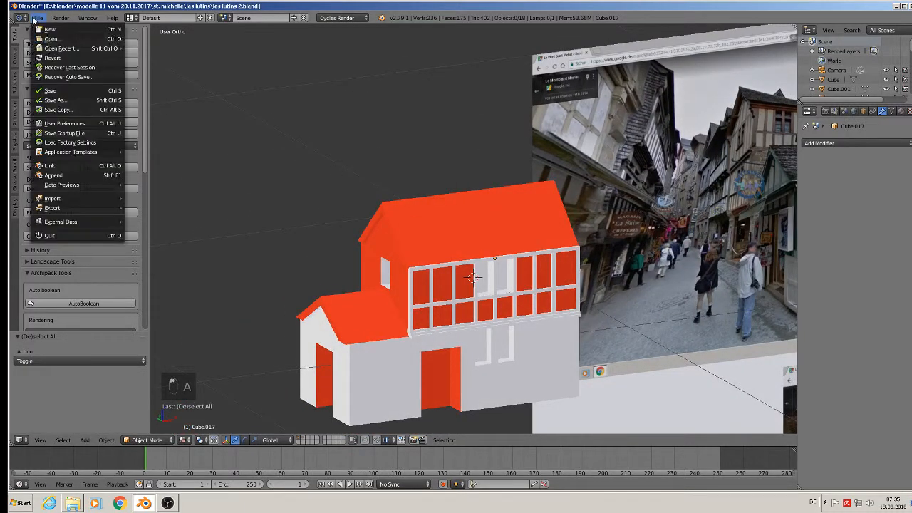
left_click(68, 91)
scroll(380, 172, "down", 3)
middle_click_drag(380, 172, 462, 260)
scroll(529, 245, "up", 2)
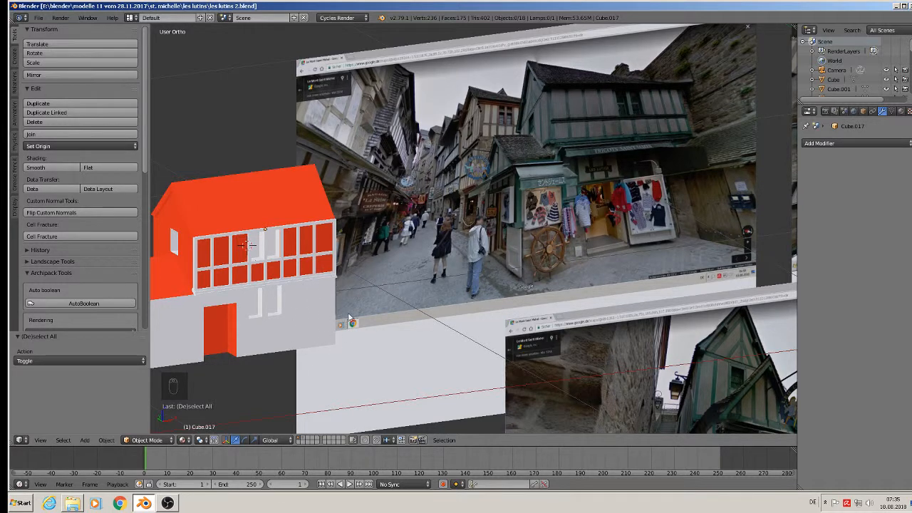
Select a vertical post of the upper window frame.
middle_click_drag(320, 294, 397, 266)
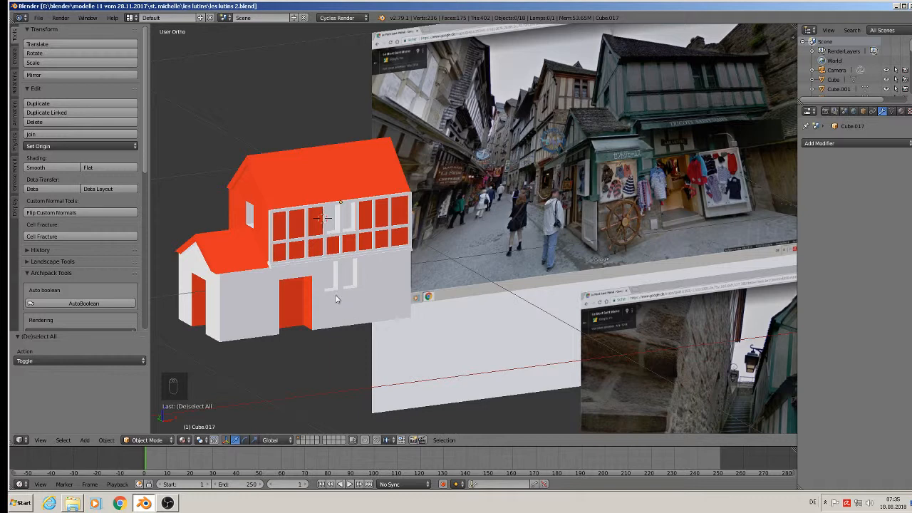
scroll(287, 303, "up", 3)
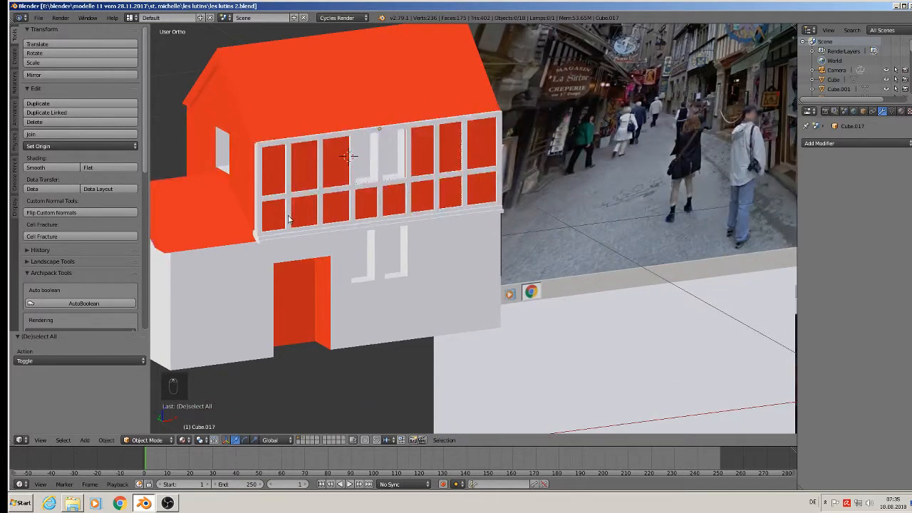
scroll(288, 218, "down", 1)
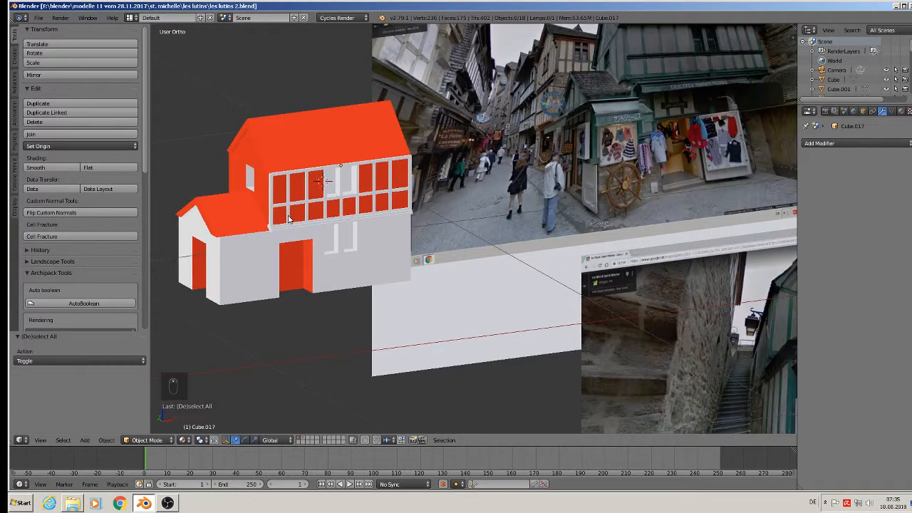
right_click(288, 202)
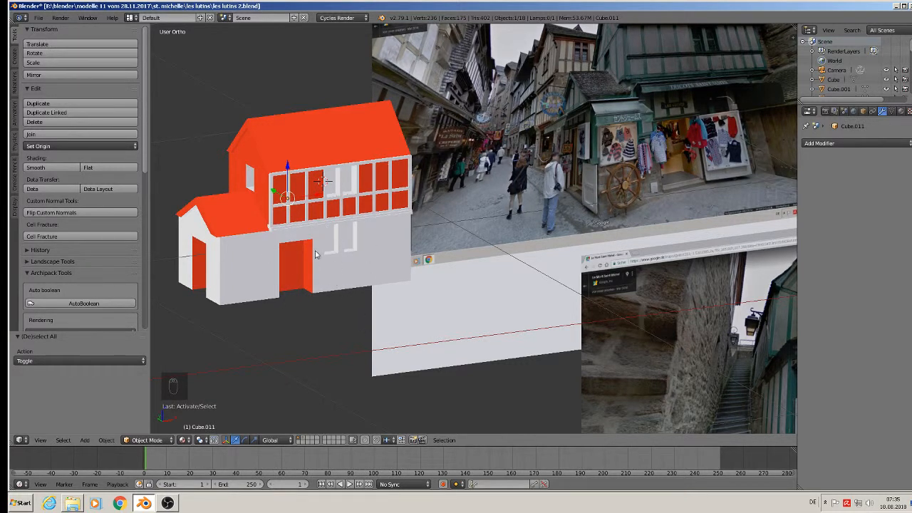
Copy a post down beside the door, give it the orange Material, and set it against the door's left edge.
scroll(316, 254, "up", 3)
key("shift+d")
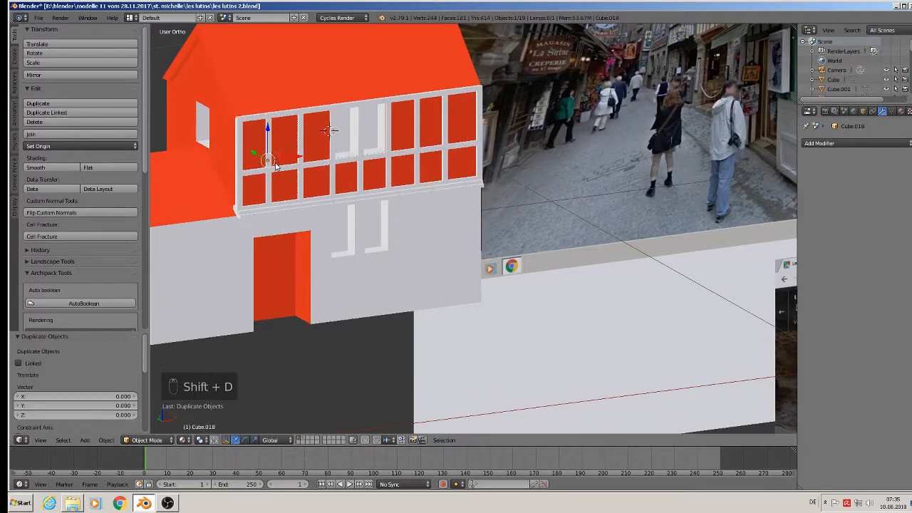
key("z")
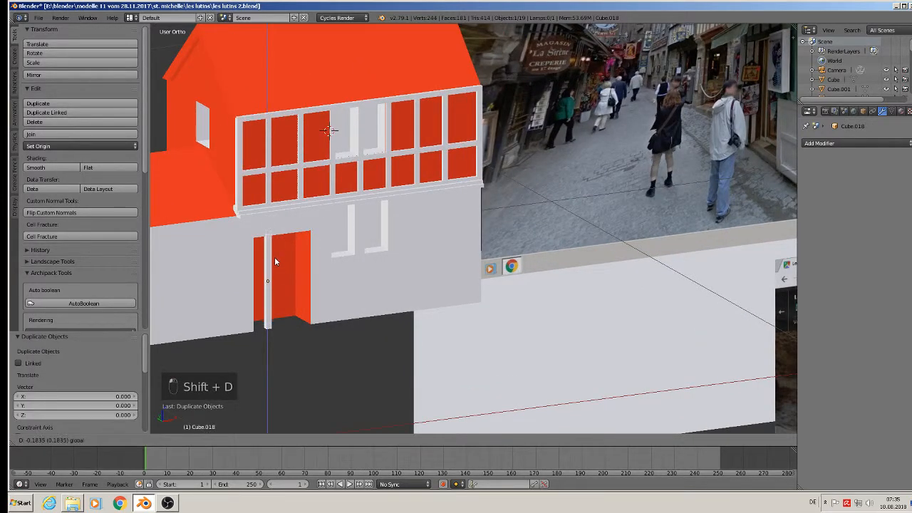
left_click(275, 259)
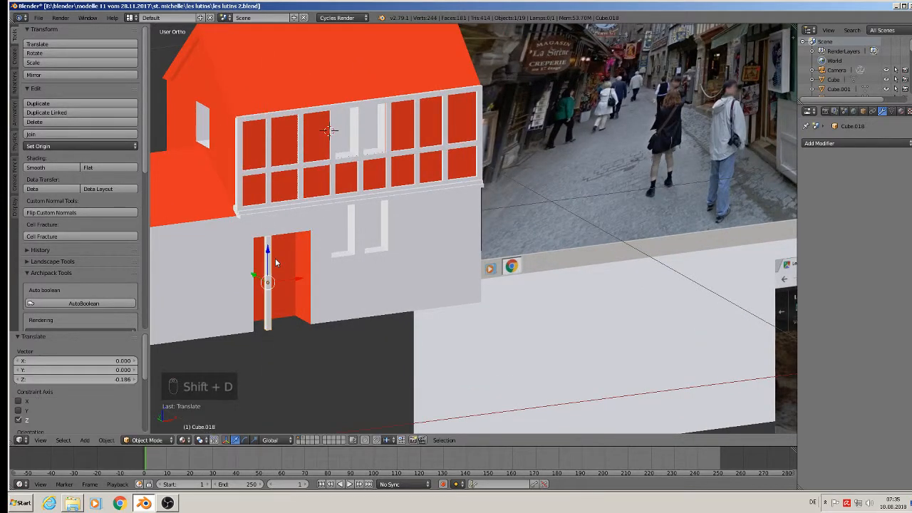
left_click(901, 111)
left_click(813, 174)
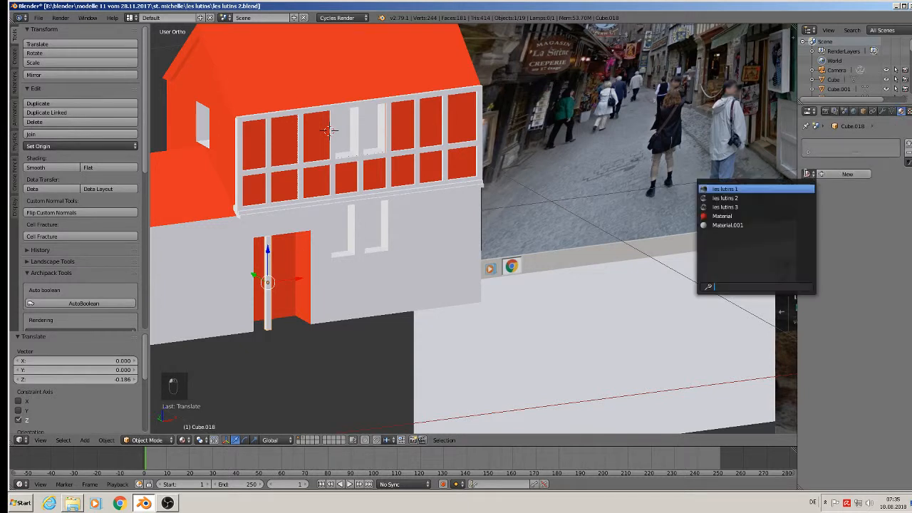
left_click(773, 216)
key("g")
key("x")
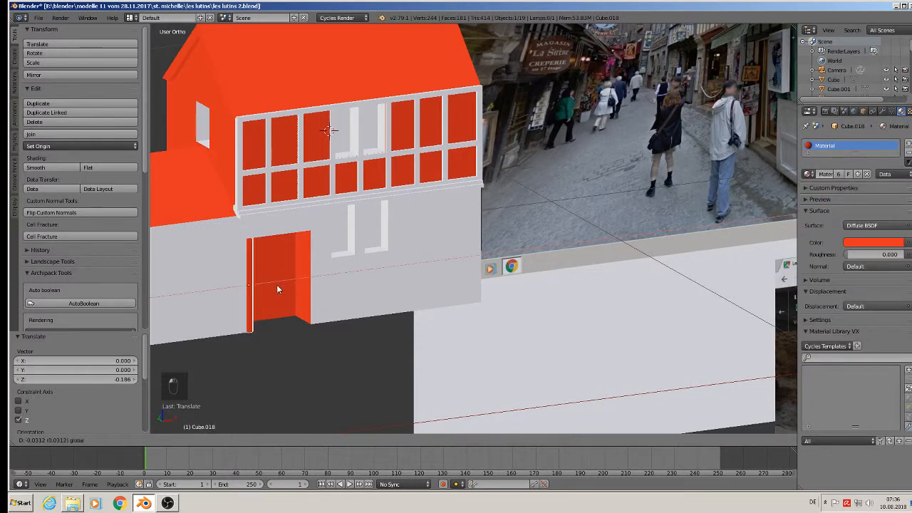
left_click_drag(279, 285, 280, 286)
middle_click_drag(280, 286, 262, 284)
Duplicate the door post along X twice, placing copies beside the door.
key("shift+d")
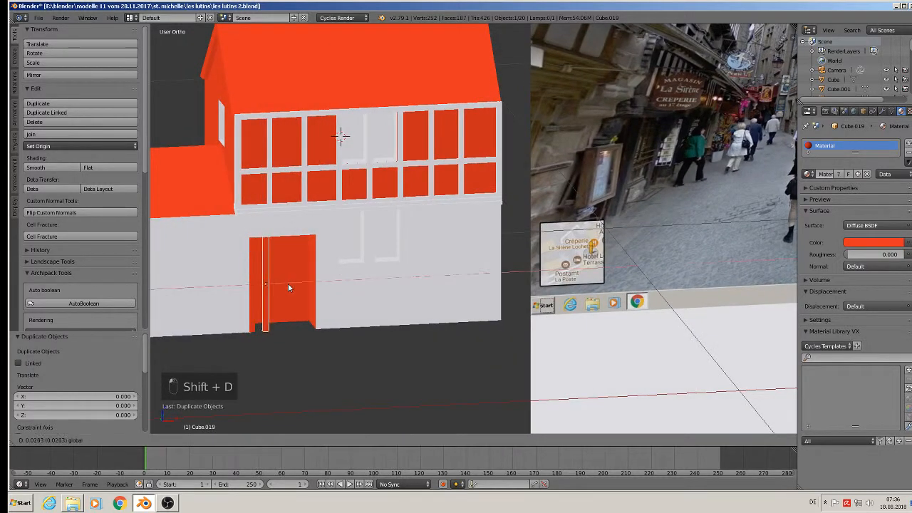
key("x")
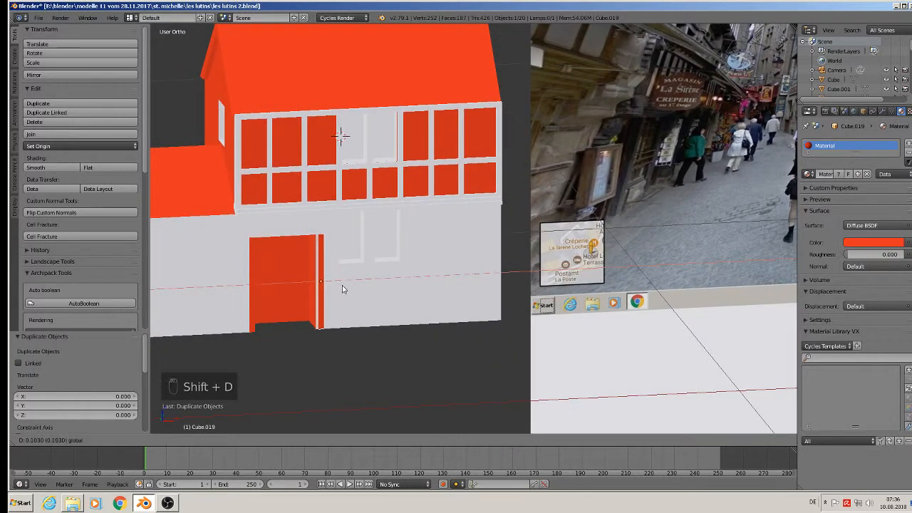
left_click(339, 288)
key("shift+d")
key("x")
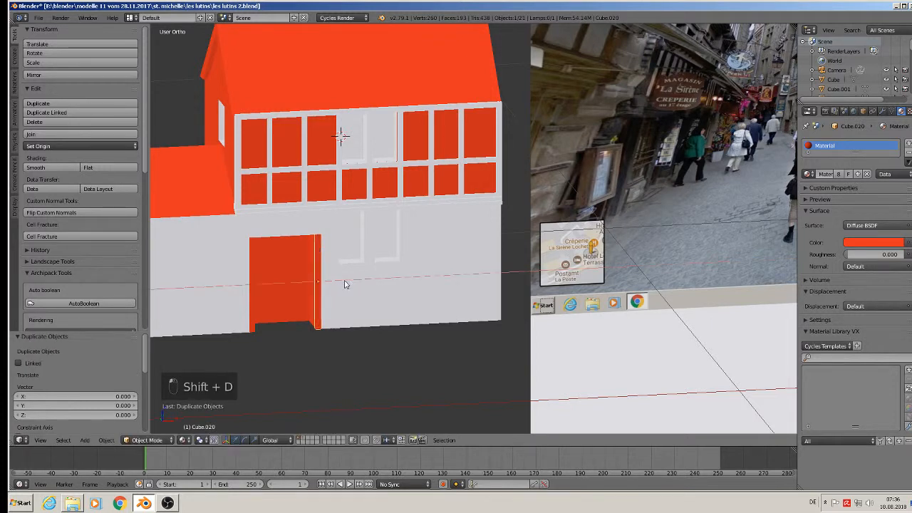
left_click(316, 289)
Rotate the copied post 90° about Y and raise it onto the top of the door.
key("r")
key("y")
key("9")
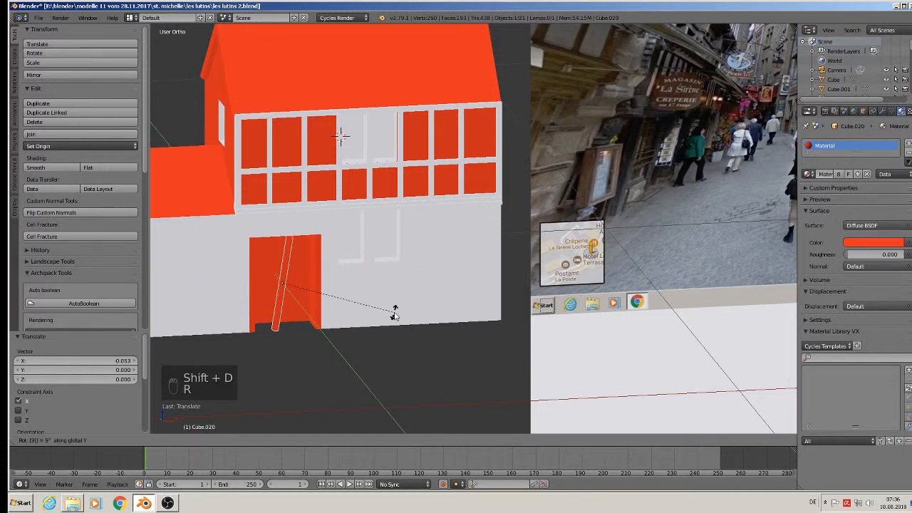
key("0")
left_click(376, 299)
key("g")
key("z")
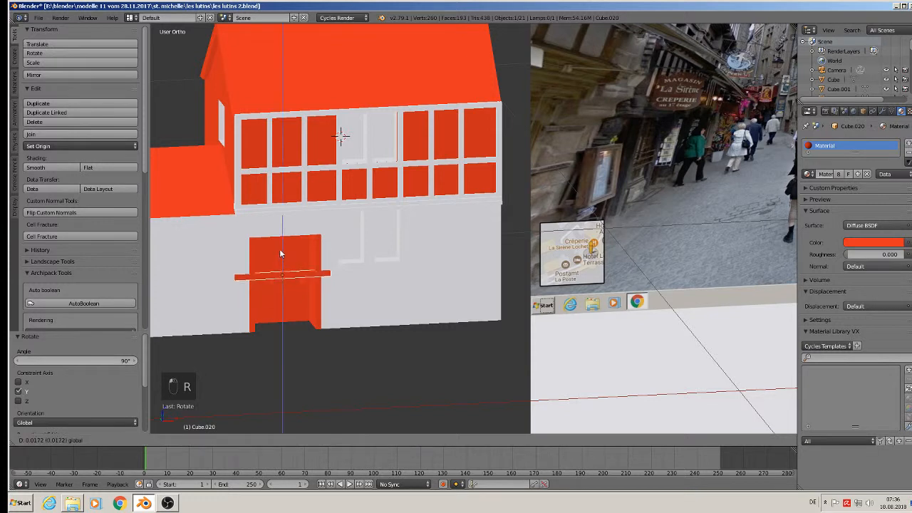
left_click(270, 210)
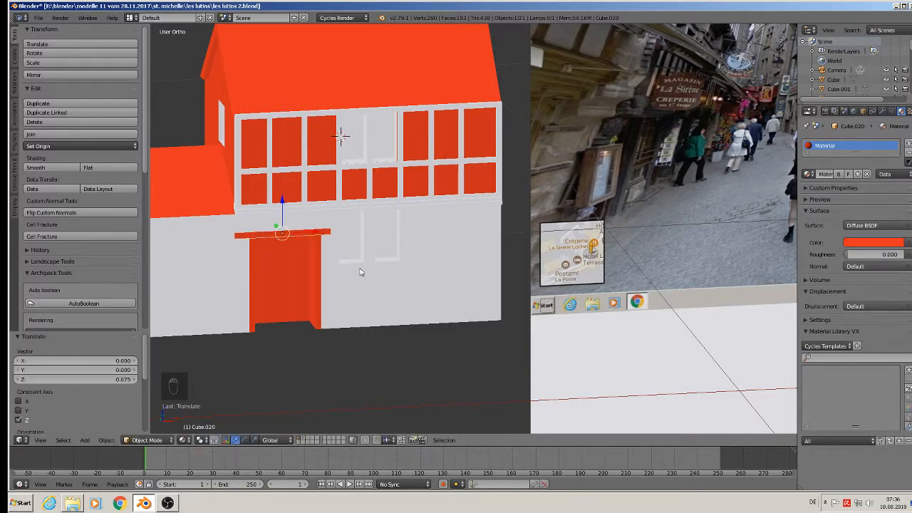
Scale the horizontal bar along X and center it so it spans the door.
key("s")
key("x")
left_click(334, 260)
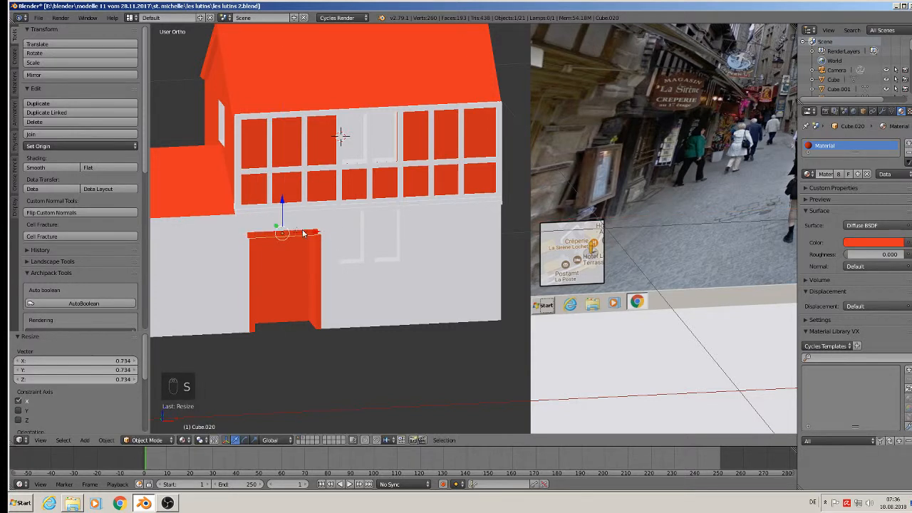
key("g")
left_click_drag(310, 234, 311, 233)
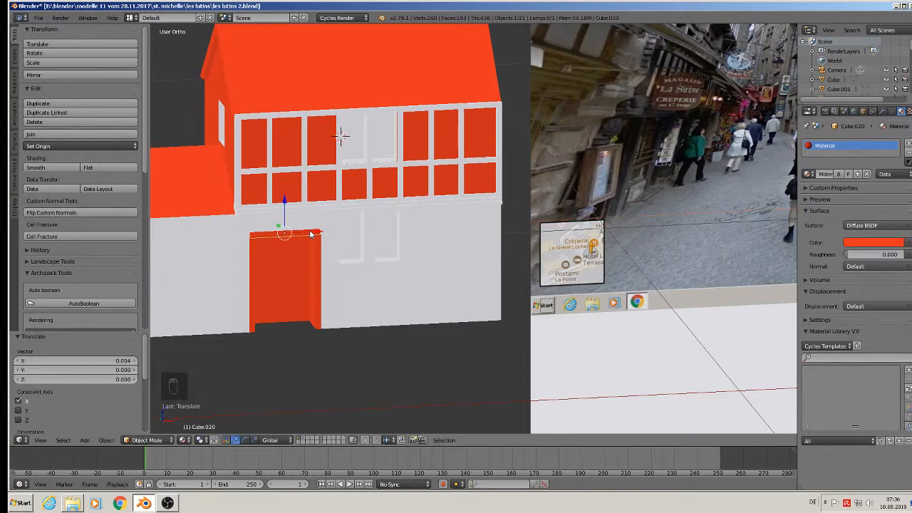
key("s")
key("x")
left_click(359, 268)
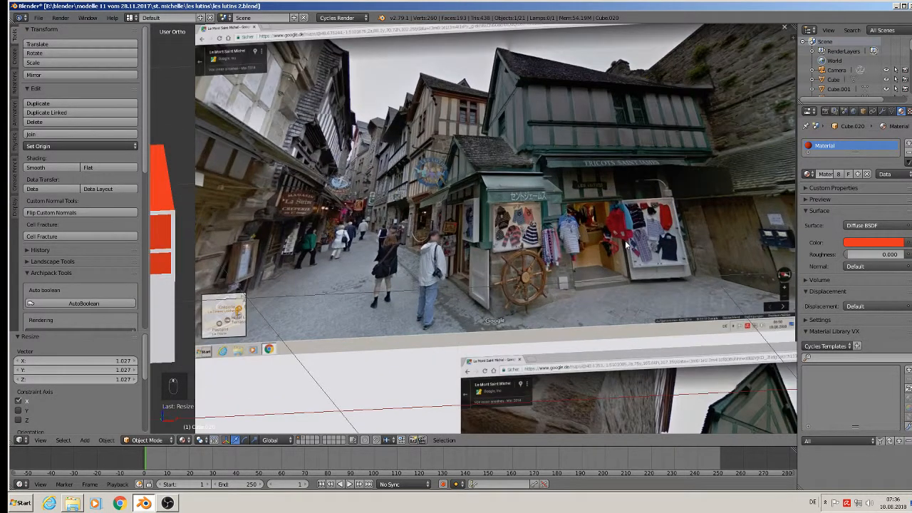
Duplicate the door's right-side post along X to stand between the two lower windows.
middle_click_drag(464, 226, 737, 179, "shift")
scroll(456, 243, "up", 4)
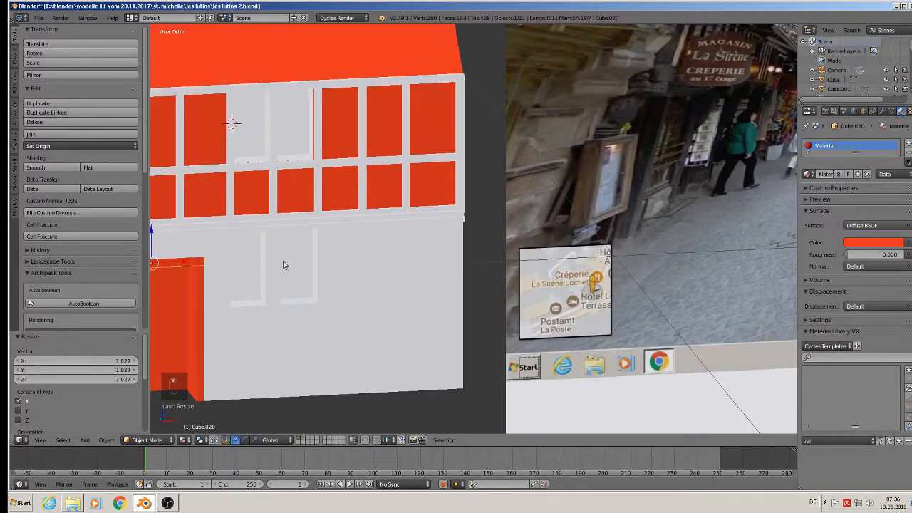
middle_click_drag(285, 265, 274, 264)
middle_click_drag(273, 263, 383, 239, "shift")
right_click(324, 264)
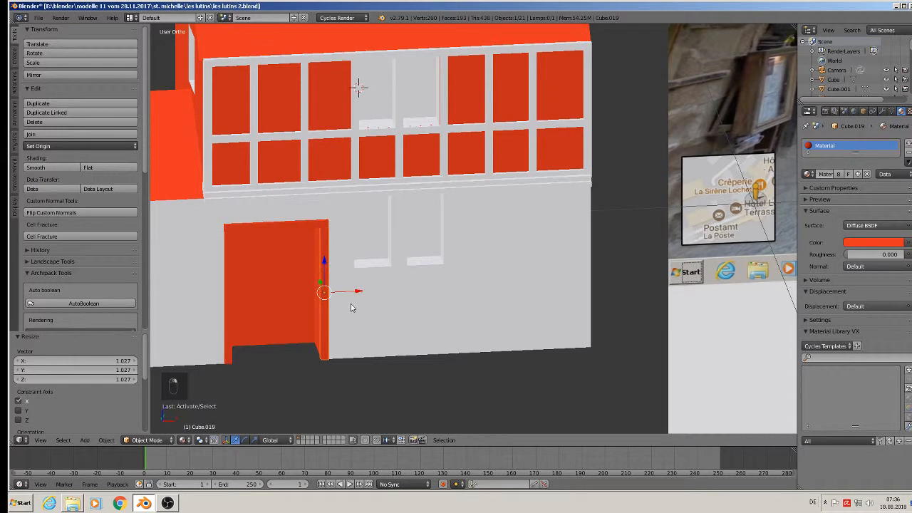
key("shift+d")
key("x")
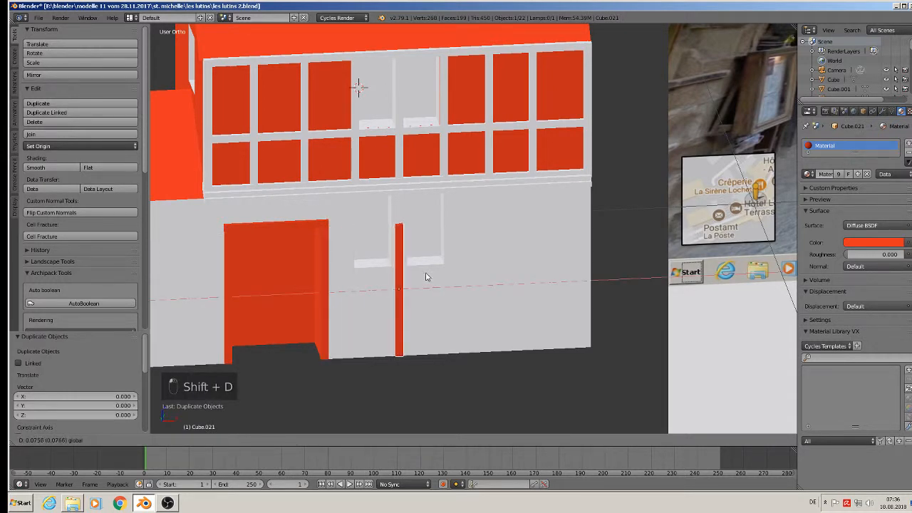
left_click(428, 275)
mouse_move(428, 275)
middle_mouse_down()
mouse_move(413, 264)
mouse_move(428, 290)
middle_mouse_up()
left_click_drag(401, 258, 399, 224)
Select the white wall object and enter Edit Mode on its mesh.
scroll(393, 234, "up", 4)
right_click(363, 235)
key("Tab")
scroll(364, 238, "down", 3)
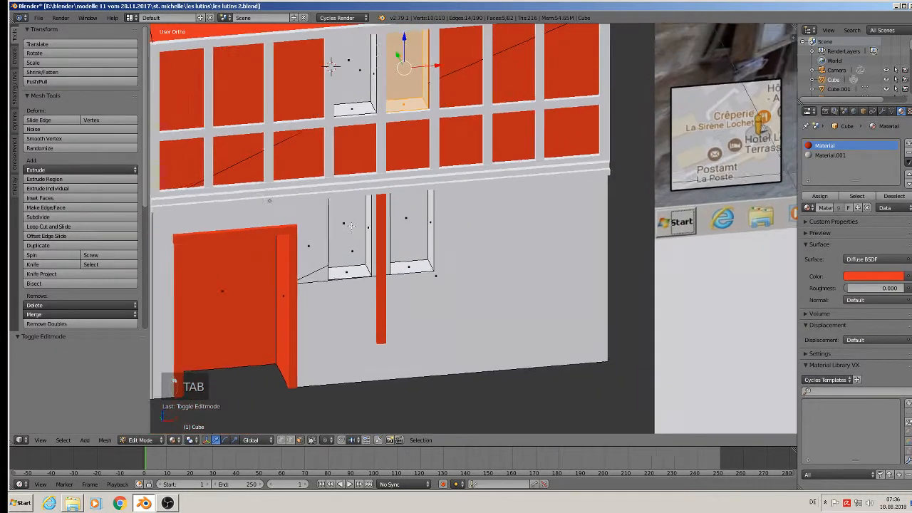
middle_click_drag(364, 238, 342, 193)
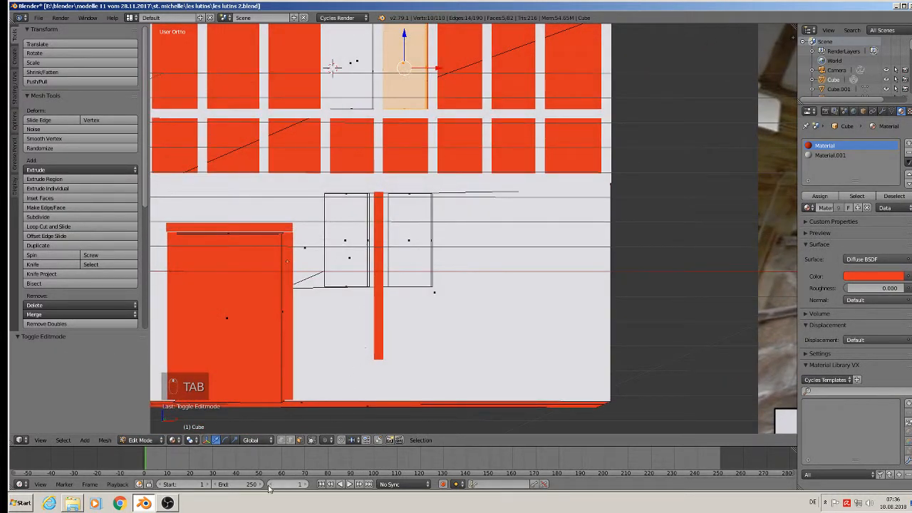
Turn off occlusion, use vertex select, and slide the left window opening toward the post.
left_click(312, 439)
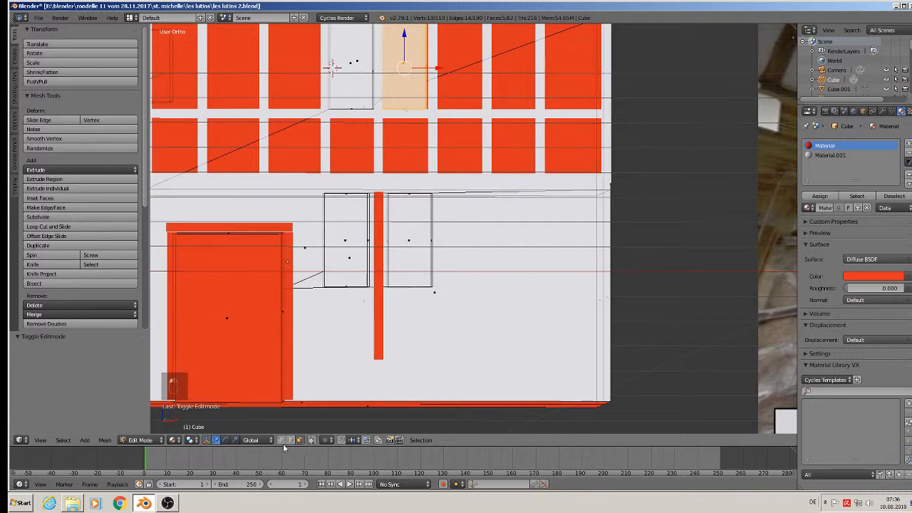
left_click(281, 439)
key("b")
left_click_drag(372, 295, 308, 177)
key("a")
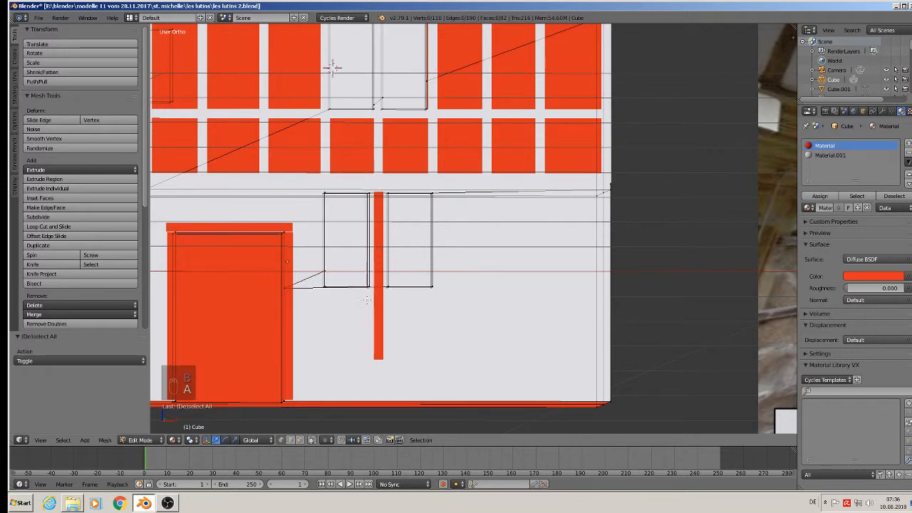
key("b")
left_click_drag(374, 312, 309, 184)
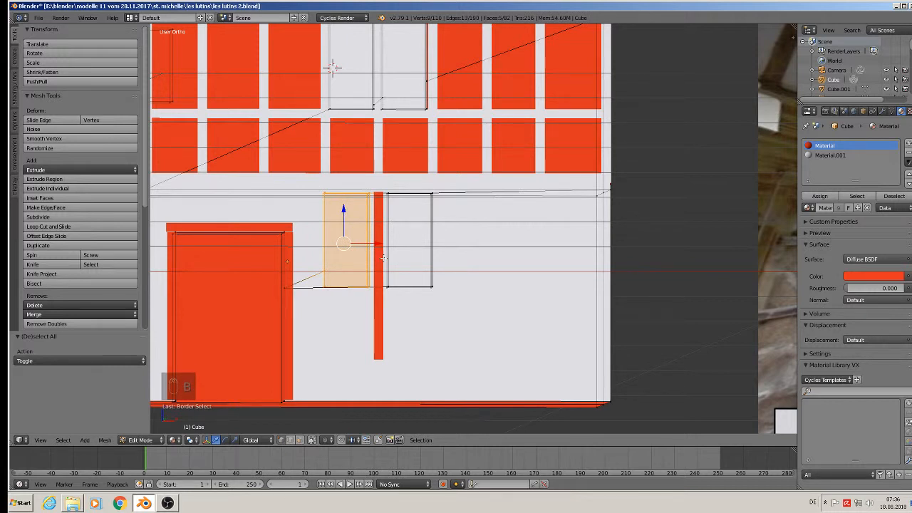
scroll(370, 239, "up", 1)
left_click_drag(369, 241, 376, 242)
Box-select the right window opening and slide it toward the post, then compare in Object Mode.
key("a")
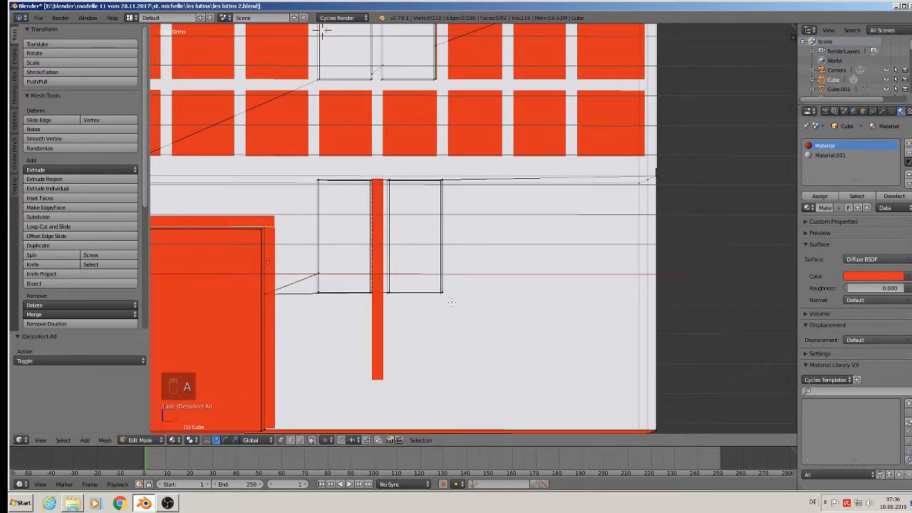
key("b")
left_click_drag(449, 295, 385, 171)
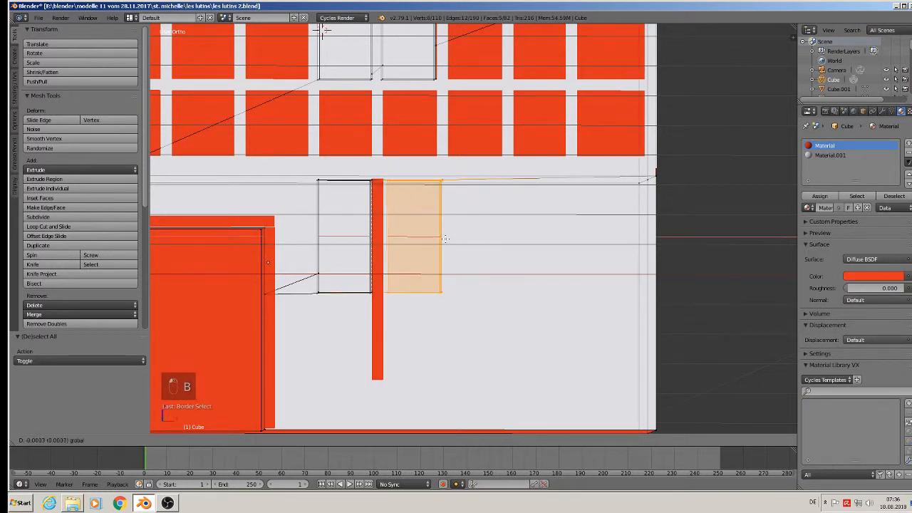
left_click_drag(449, 237, 443, 237)
key("Tab")
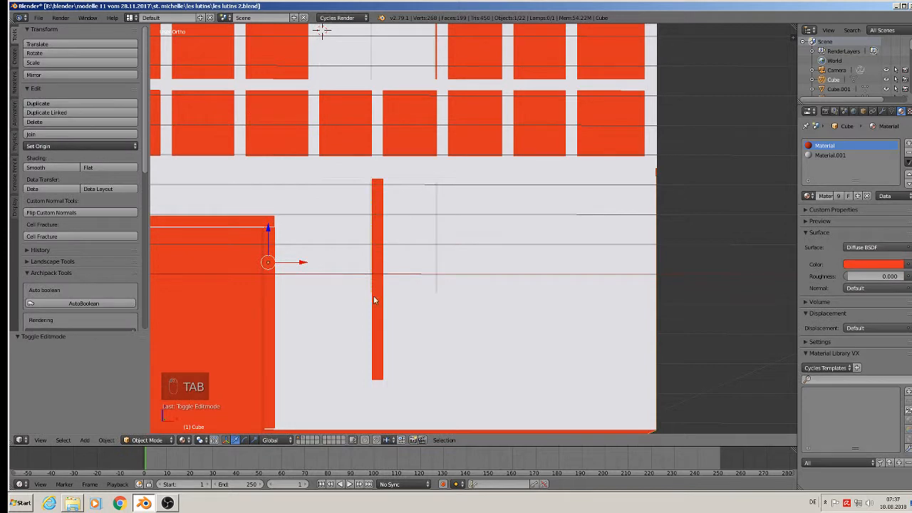
key("Tab")
key("Tab")
key("Tab")
key("Tab")
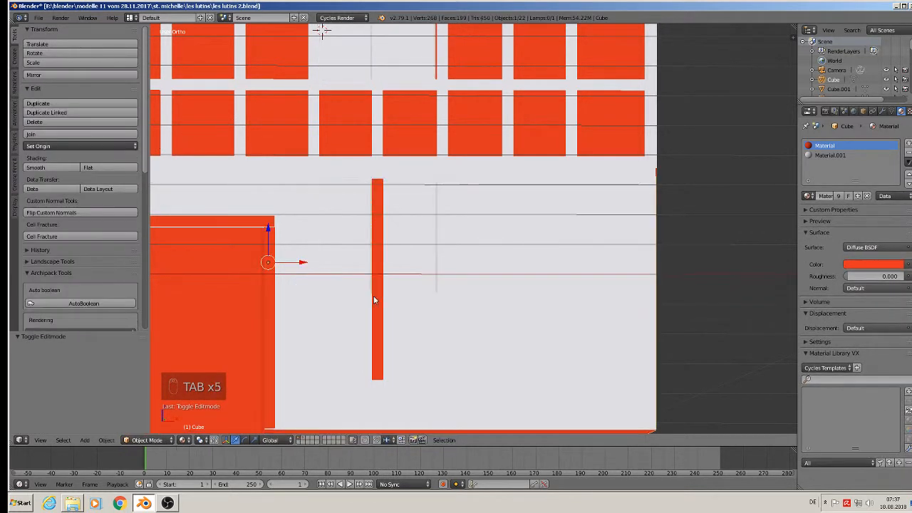
key("Tab")
Reselect the left window opening, nudge it 0.0012 against the post, and exit Edit Mode.
key("a")
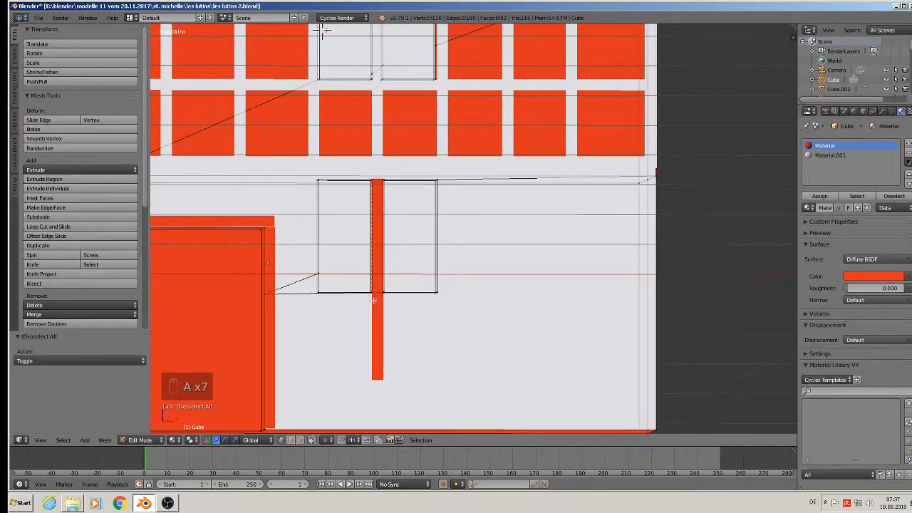
key("n")
key("b")
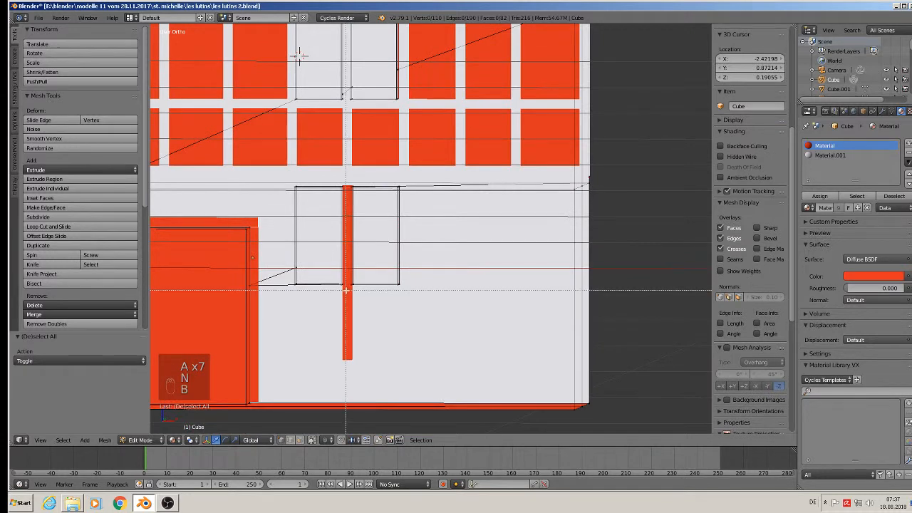
left_click_drag(351, 291, 257, 216)
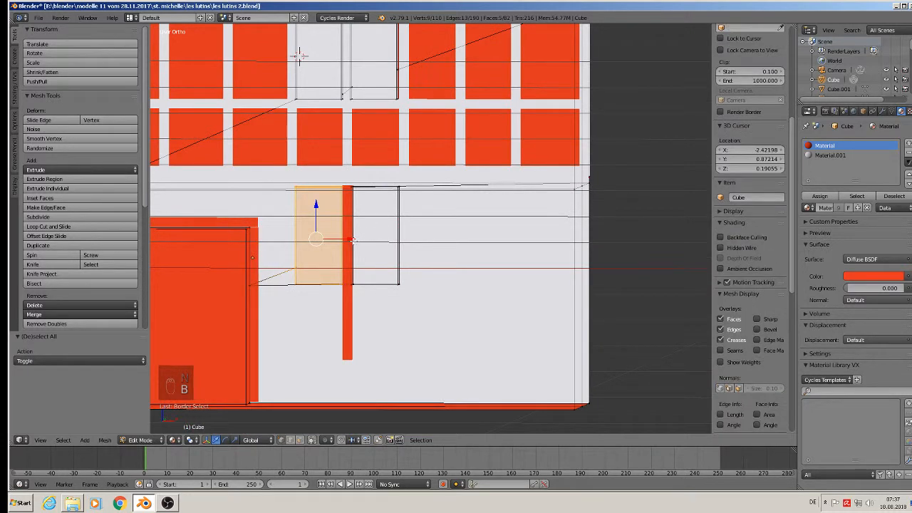
left_click_drag(354, 240, 355, 241)
key("Tab")
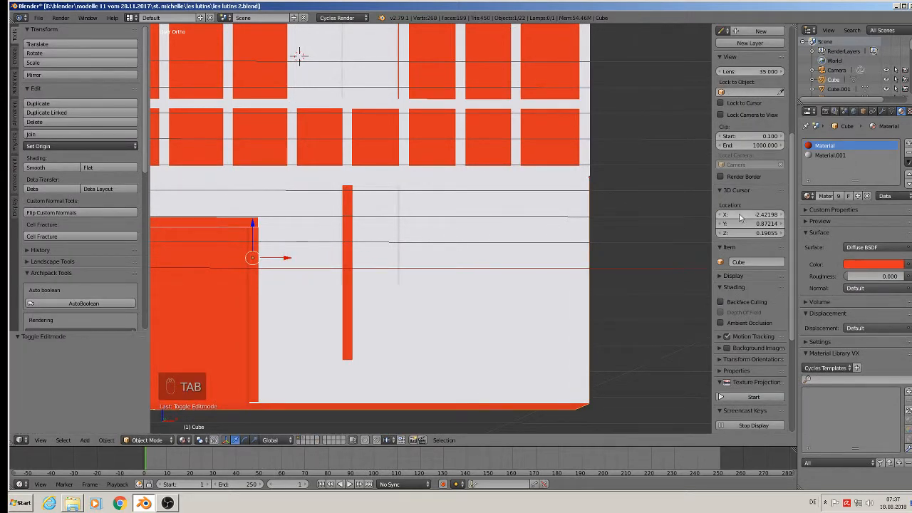
Select the thin red post between the windows and compare it with the shop reference photo.
key("n")
scroll(464, 242, "down", 2)
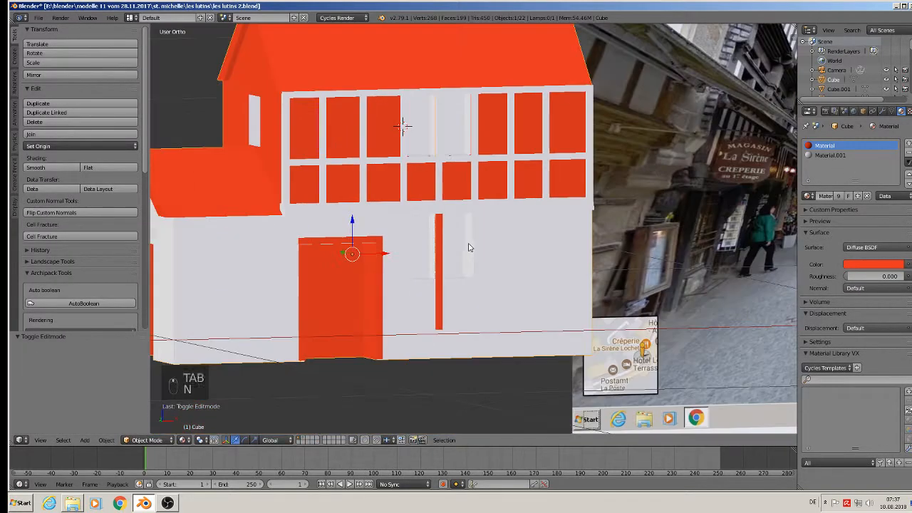
right_click(442, 285)
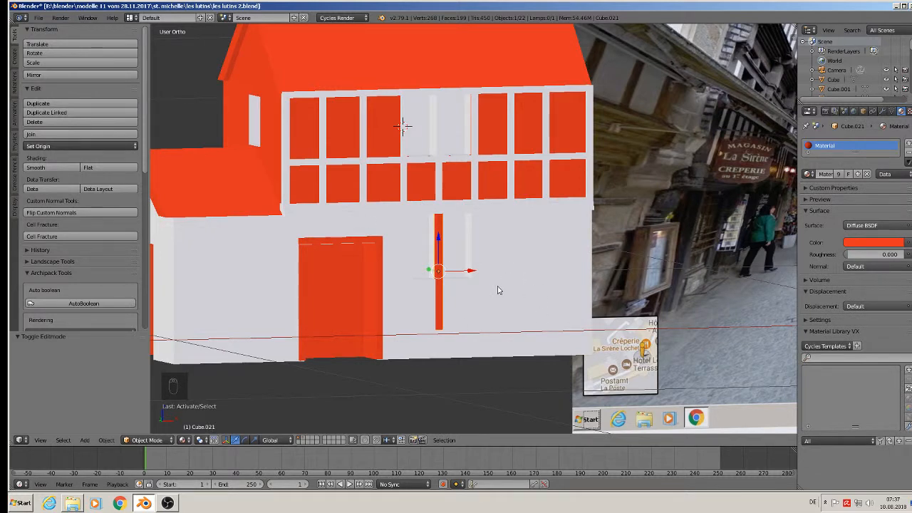
middle_click_drag(498, 289, 453, 321)
key("Tab")
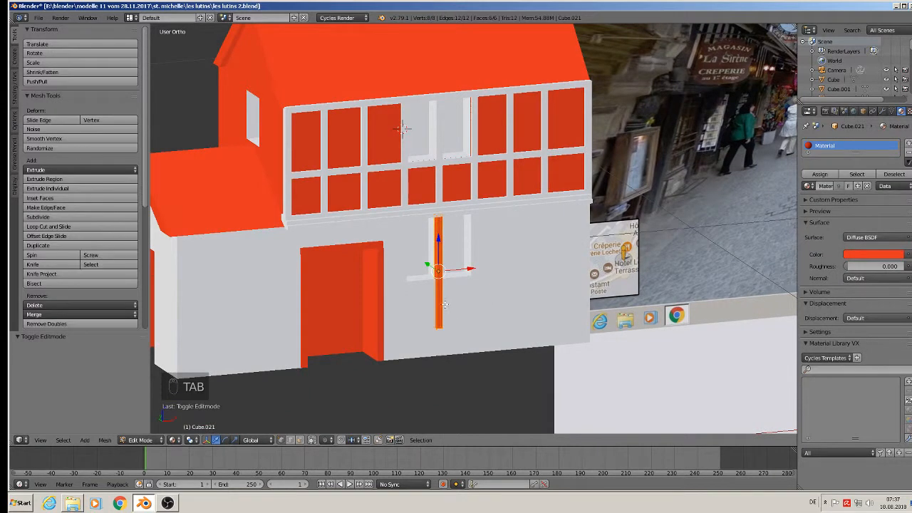
key("Tab")
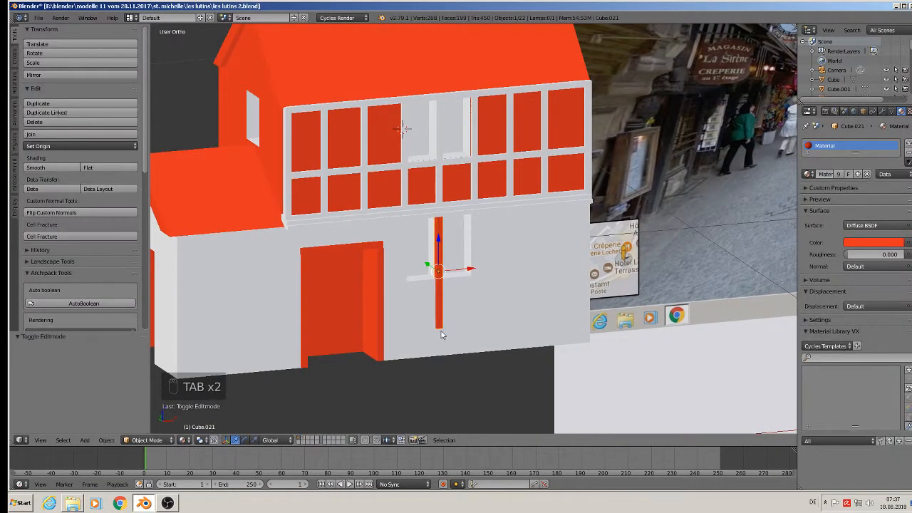
scroll(443, 320, "down", 3)
scroll(536, 298, "down", 2)
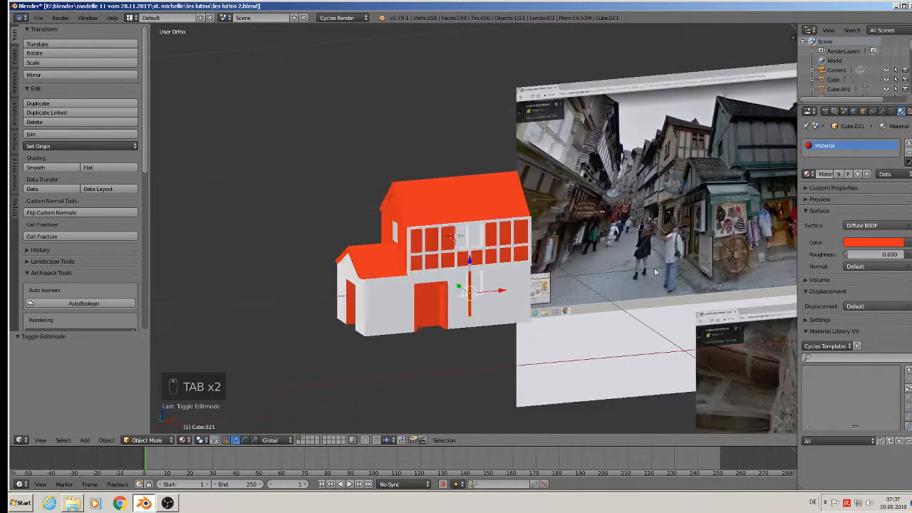
middle_click_drag(670, 264, 419, 224, "shift")
scroll(556, 204, "up", 2)
scroll(558, 207, "up", 2)
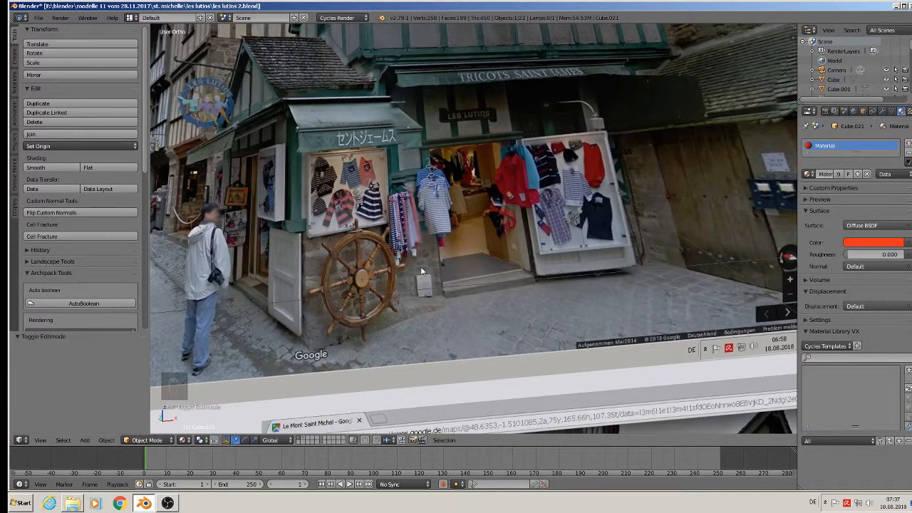
scroll(407, 299, "down", 1)
mouse_move(410, 298)
middle_mouse_down("shift")
mouse_move(694, 211)
mouse_move(783, 207)
middle_mouse_up("shift")
middle_click_drag(594, 237, 199, 187, "shift")
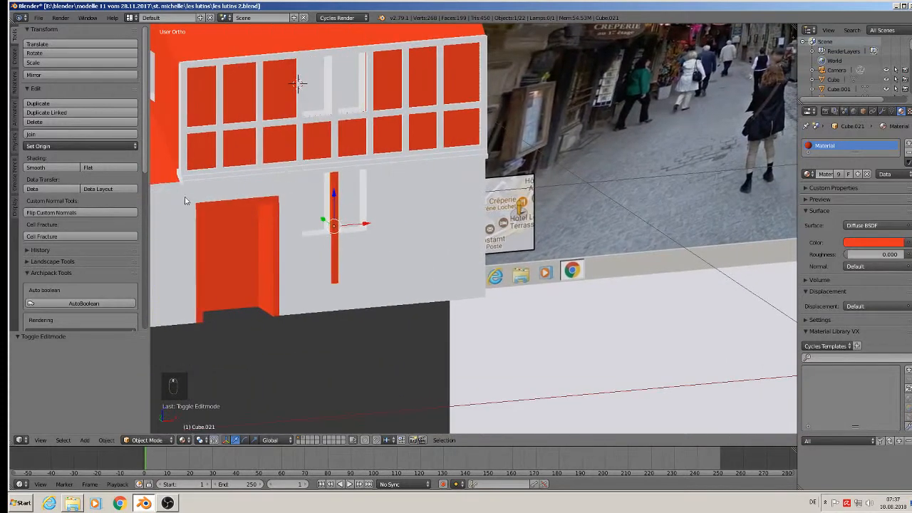
scroll(338, 269, "up", 6)
Shorten the red bar by circle-selecting its bottom vertices and raising them along Z.
key("Tab")
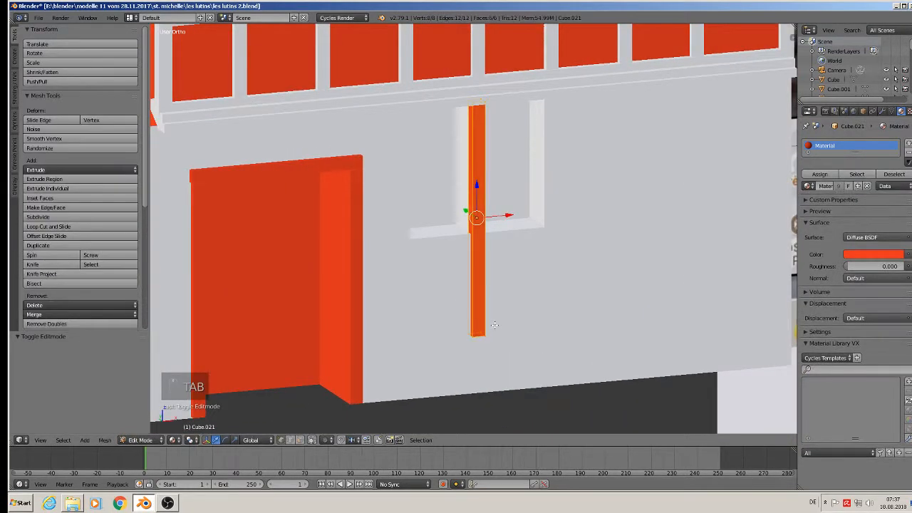
key("a")
key("a")
key("v")
key("c")
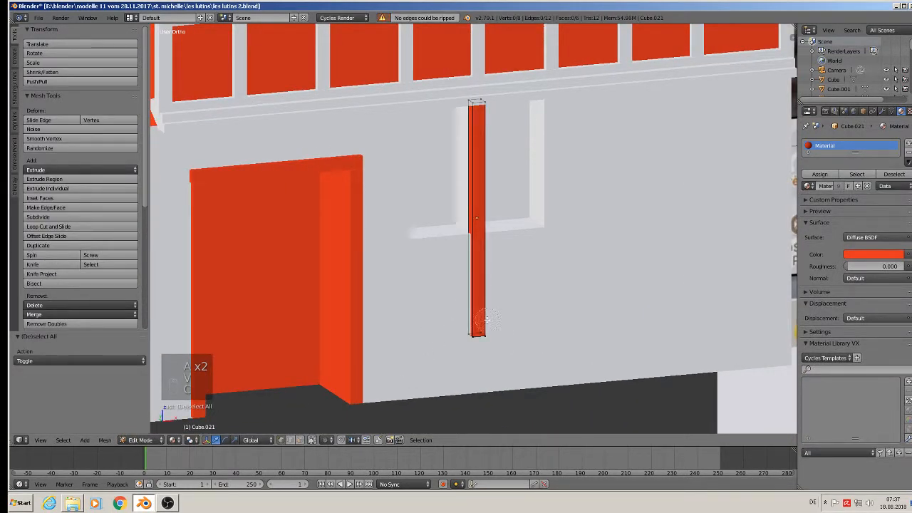
left_click_drag(466, 336, 496, 339)
left_click_drag(475, 308, 471, 279)
middle_click_drag(471, 279, 439, 264)
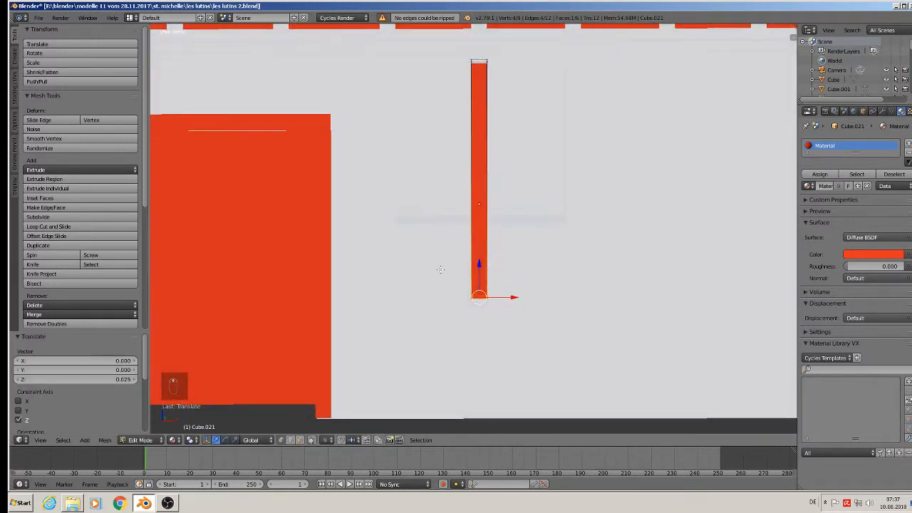
key("Tab")
scroll(482, 246, "down", 2)
Duplicate the bar to the left along X and shorten the copy by raising its bottom.
key("shift+d")
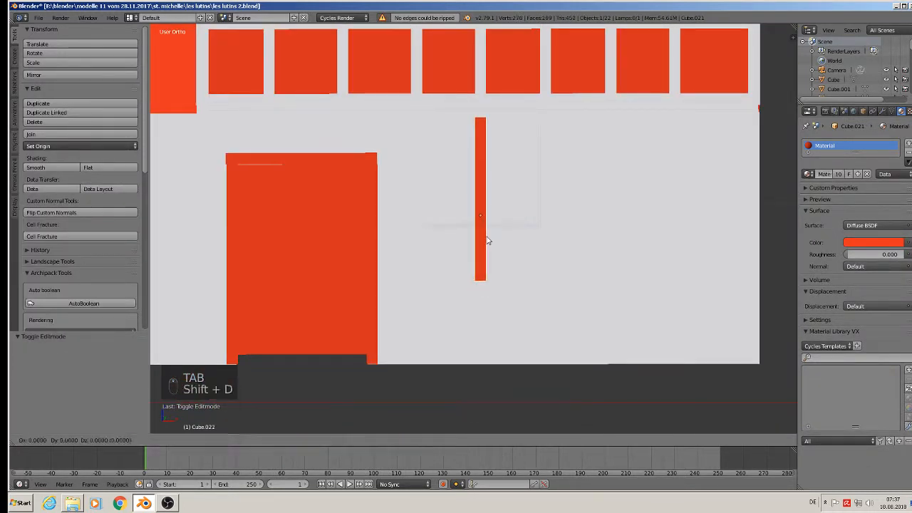
key("x")
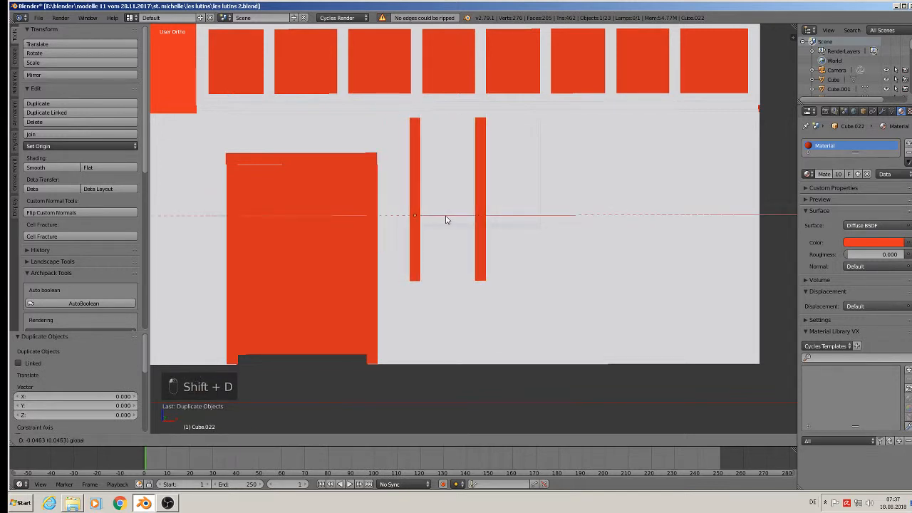
left_click(446, 217)
middle_click_drag(446, 218, 417, 210)
key("Tab")
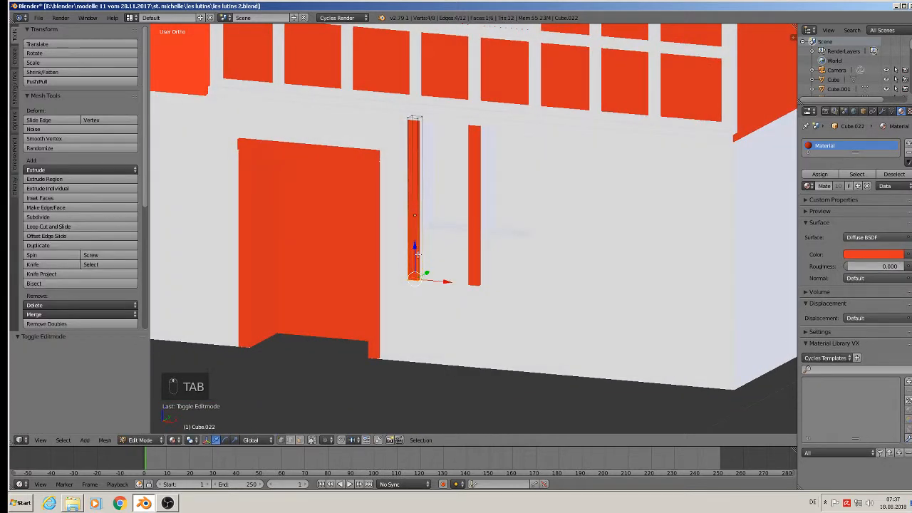
key("g")
key("z")
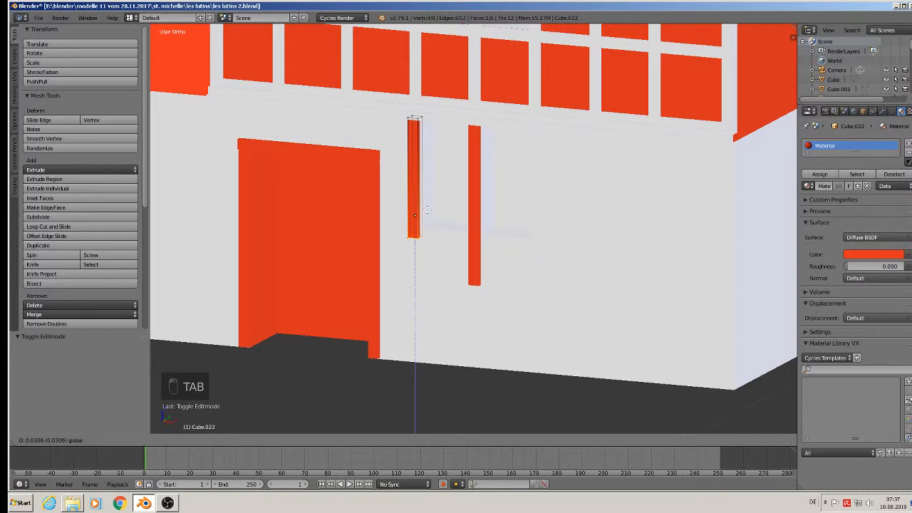
left_click_drag(428, 210, 427, 210)
key("Tab")
middle_click_drag(441, 214, 480, 222)
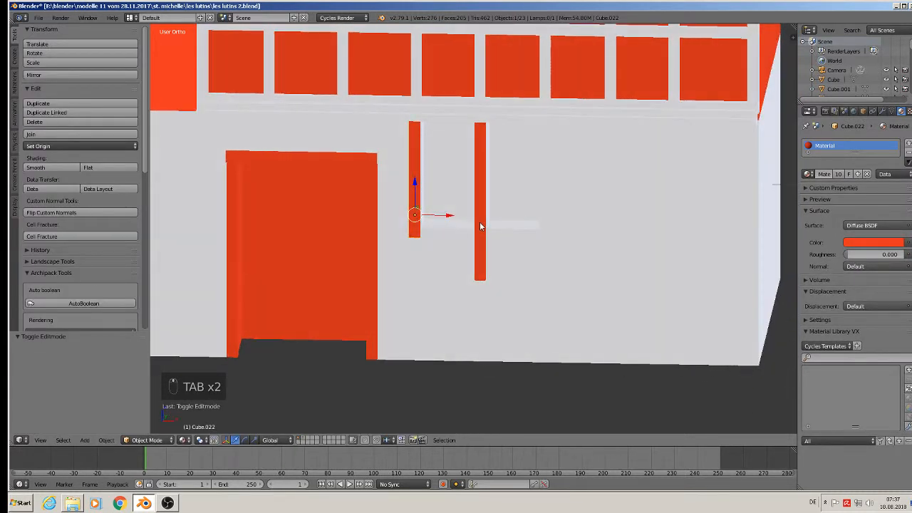
Make two more copies along X, right of the taller post and between the first posts.
key("shift+d")
key("x")
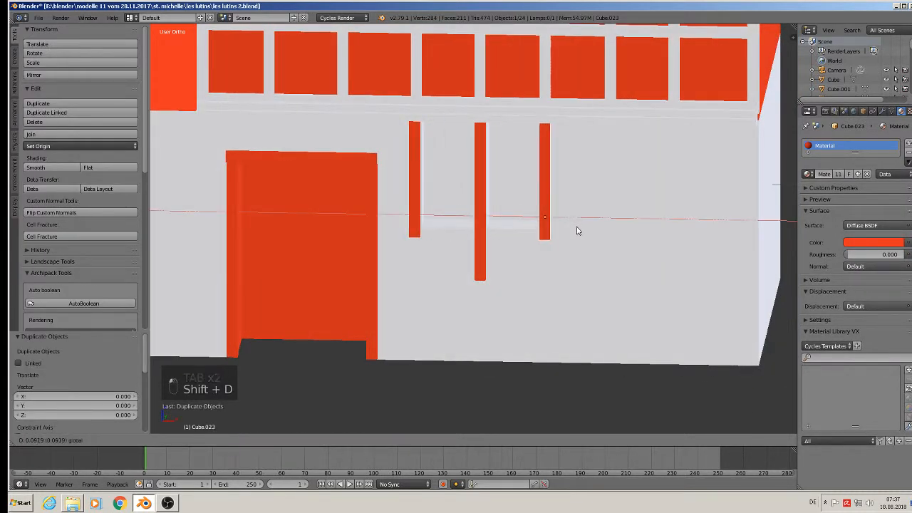
left_click(580, 229)
middle_click_drag(580, 228, 571, 248)
key("shift+d")
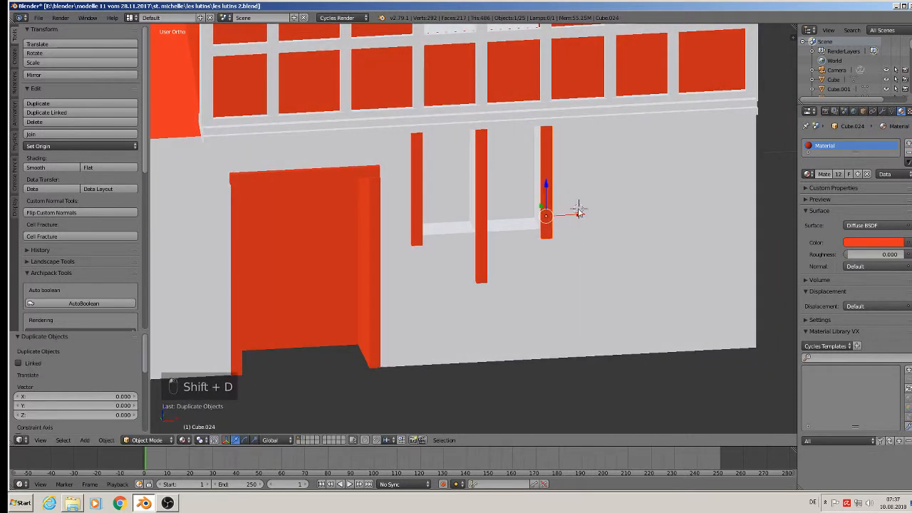
key("x")
left_click(494, 223)
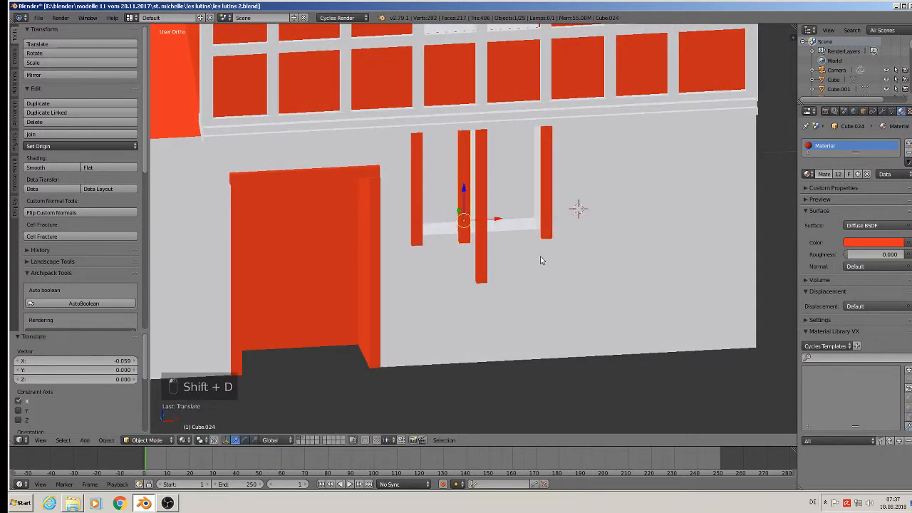
Rotate Cube.024 90° about Y, lower it to the window's bottom, and lengthen it along X.
type("ry90")
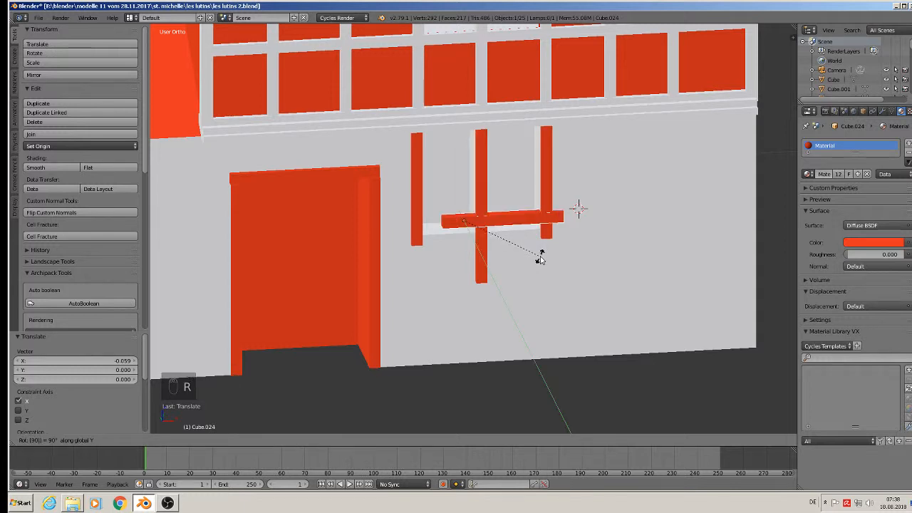
left_click(492, 218)
left_click_drag(464, 194, 471, 242)
key("s")
key("x")
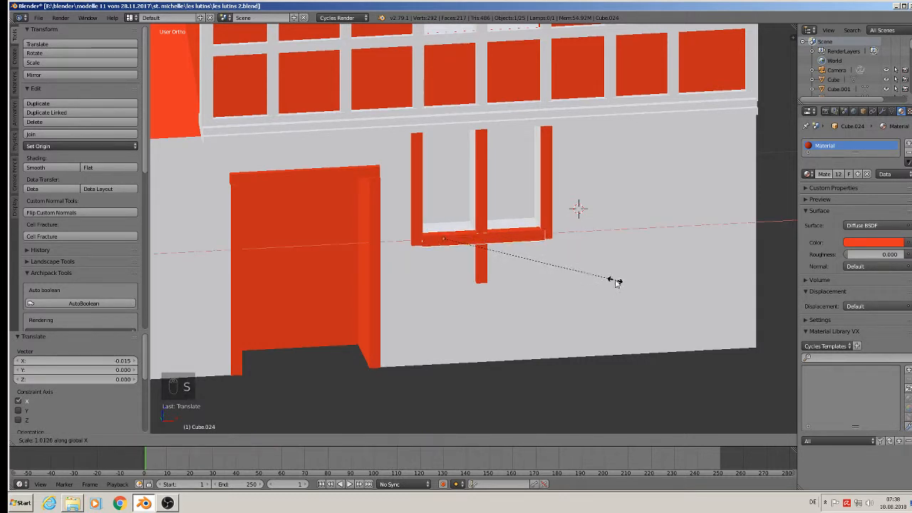
left_click(627, 281)
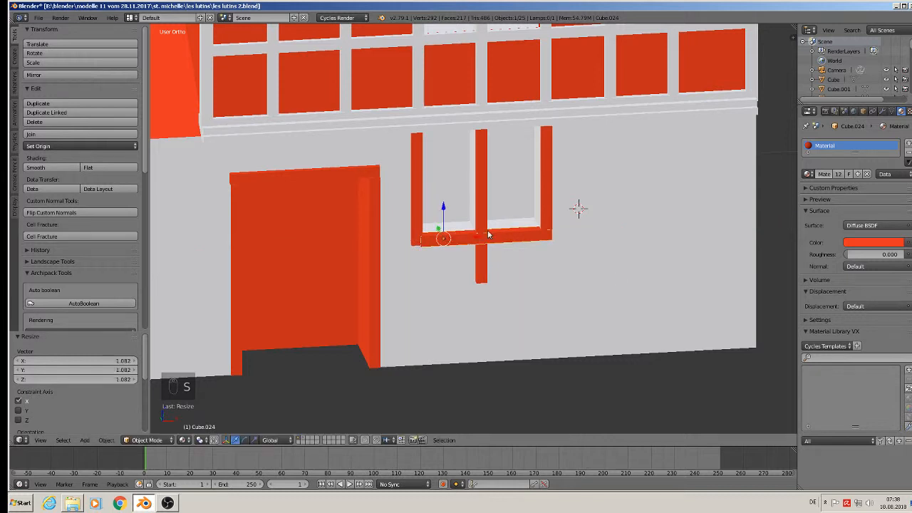
Rescale the sill to 1.056 along X to span the posts, nudge it into place, and deselect all.
left_click_drag(472, 237, 475, 238)
key("s")
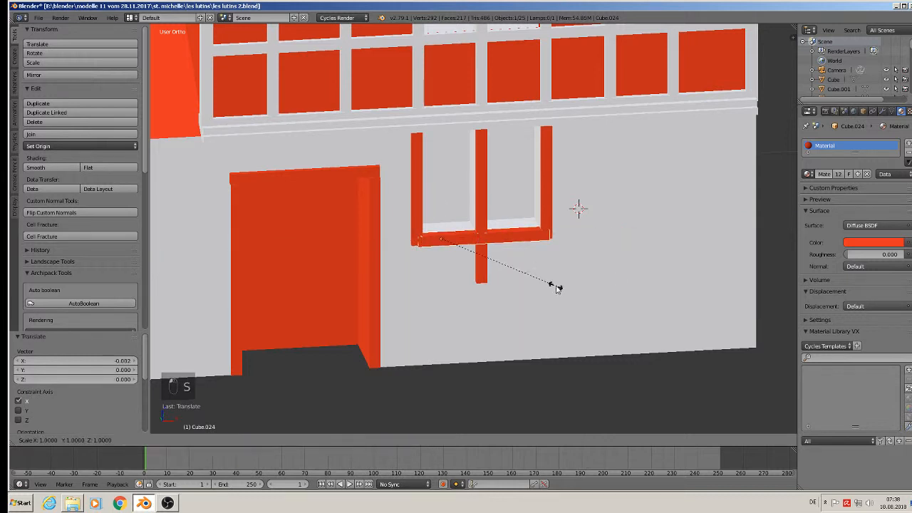
key("x")
left_click(563, 291)
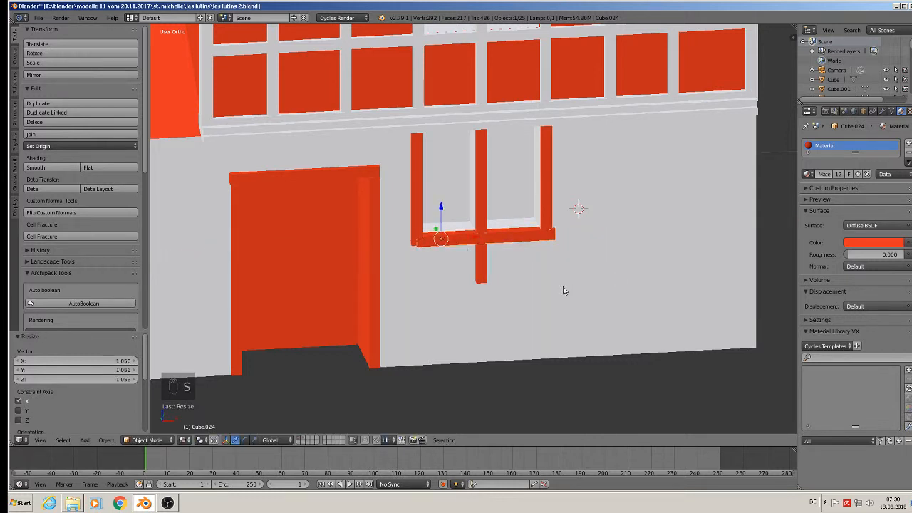
key("g")
key("x")
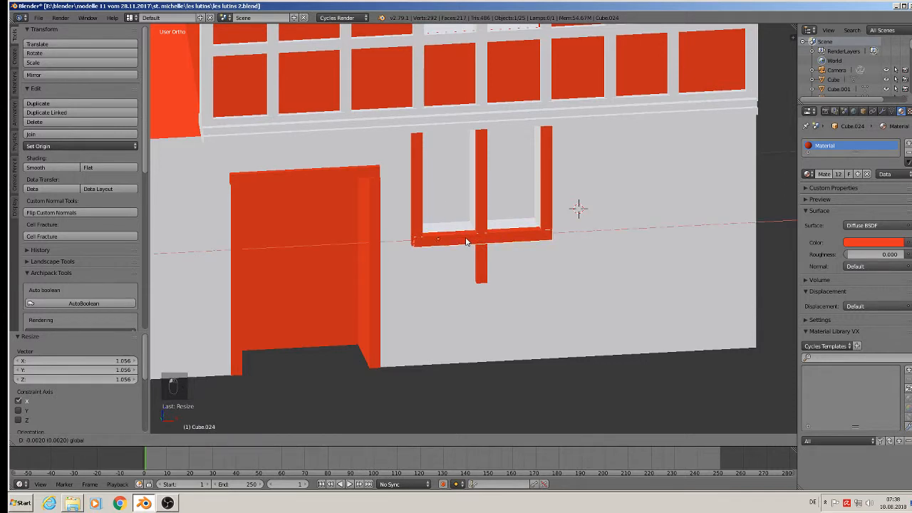
left_click(466, 241)
key("a")
scroll(559, 265, "down", 4)
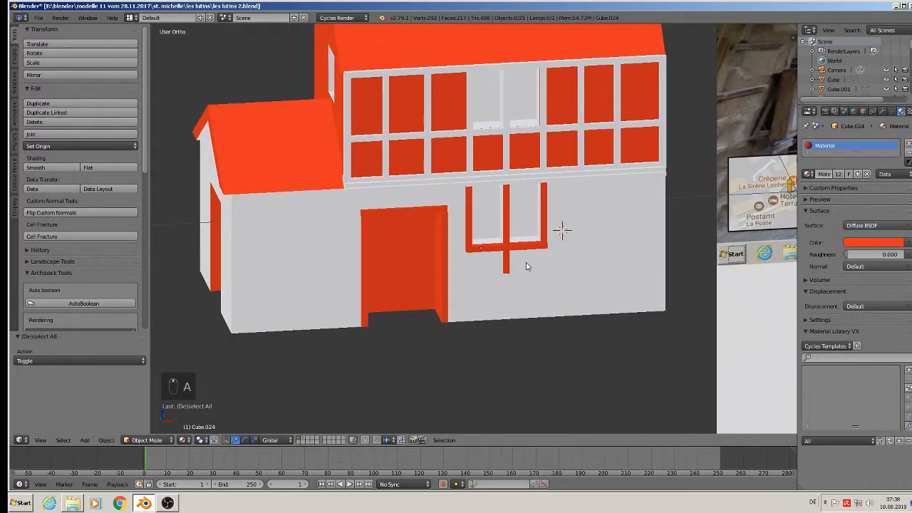
Duplicate the window-frame bar, then delete the unwanted duplicated bar and wall copies.
scroll(527, 266, "down", 5)
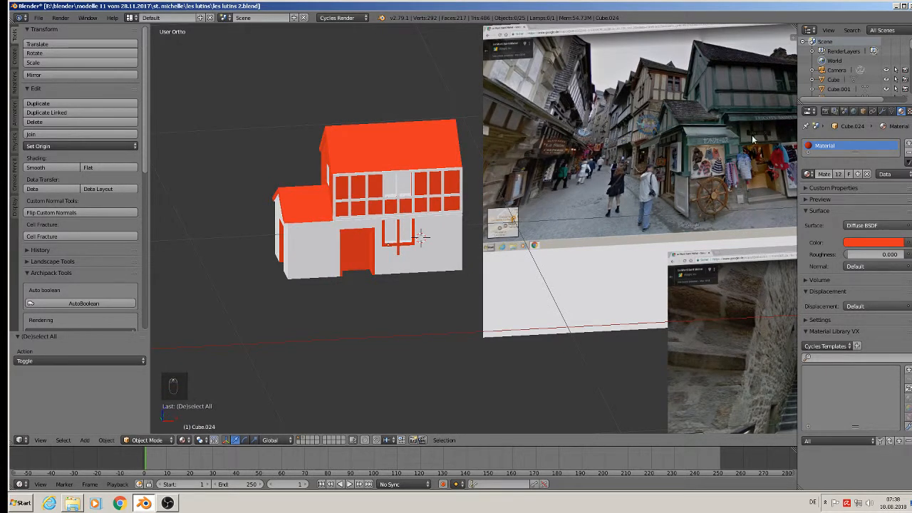
scroll(442, 228, "up", 5)
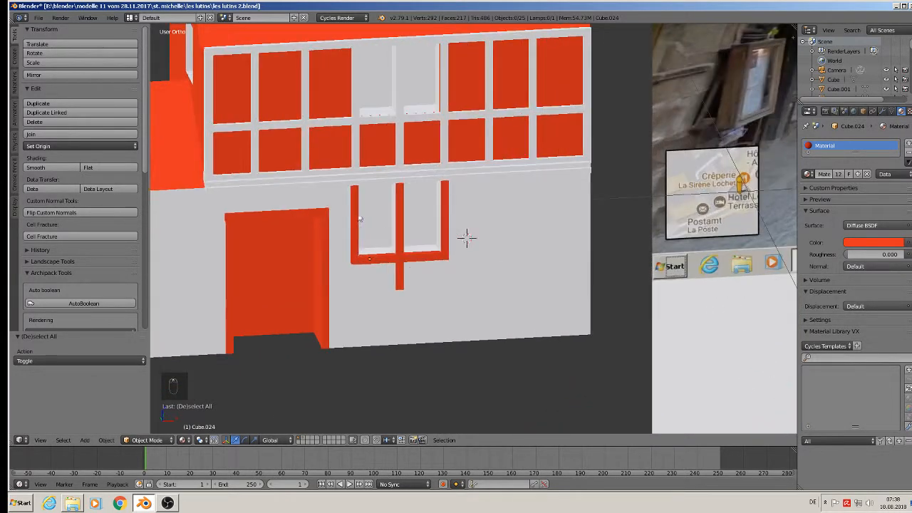
right_click(355, 226)
key("shift+d")
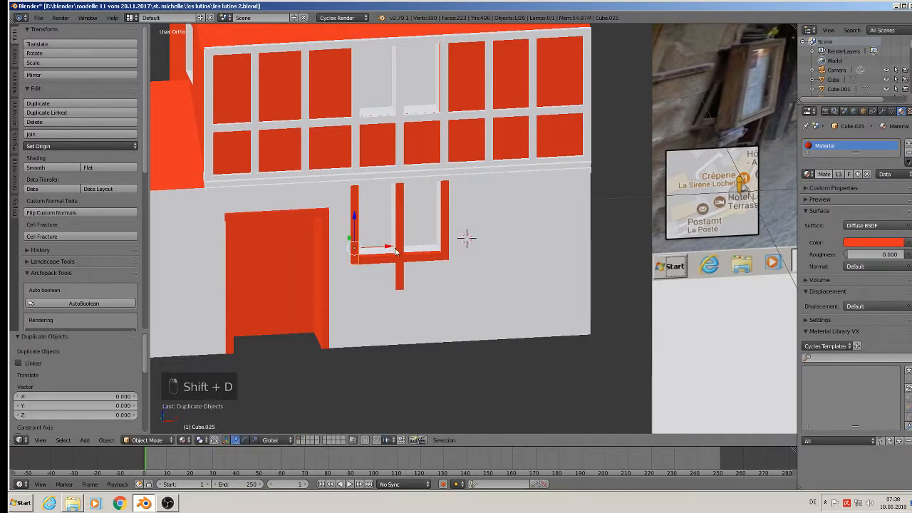
left_click(339, 251)
right_click(339, 253, "shift")
key("shift+d")
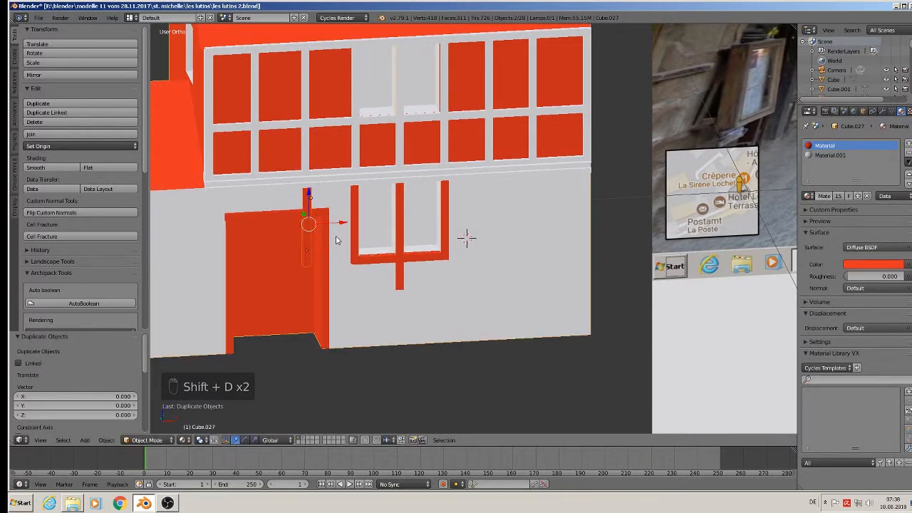
left_click(222, 227)
key("x")
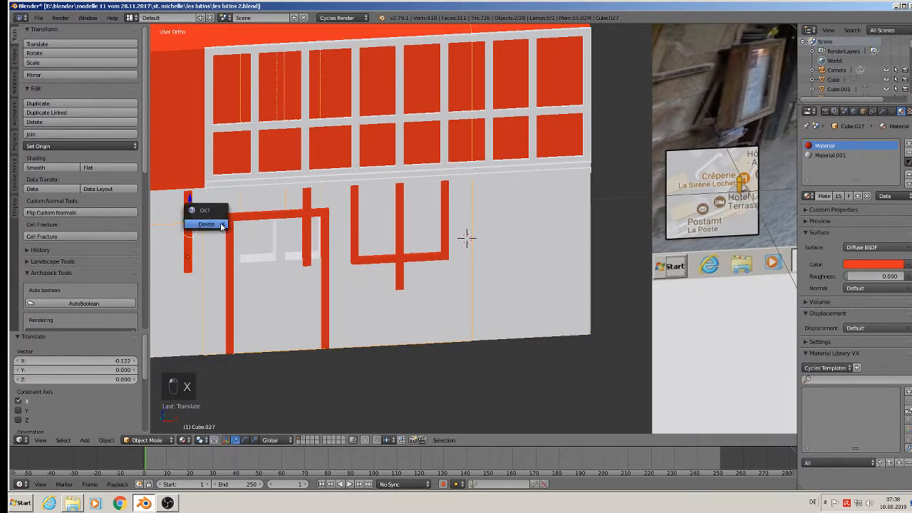
left_click(222, 226)
Copy the thin red bar along X to sit above the door and at its left edge.
right_click(305, 208)
middle_click_drag(305, 208, 475, 229)
key("shift+d")
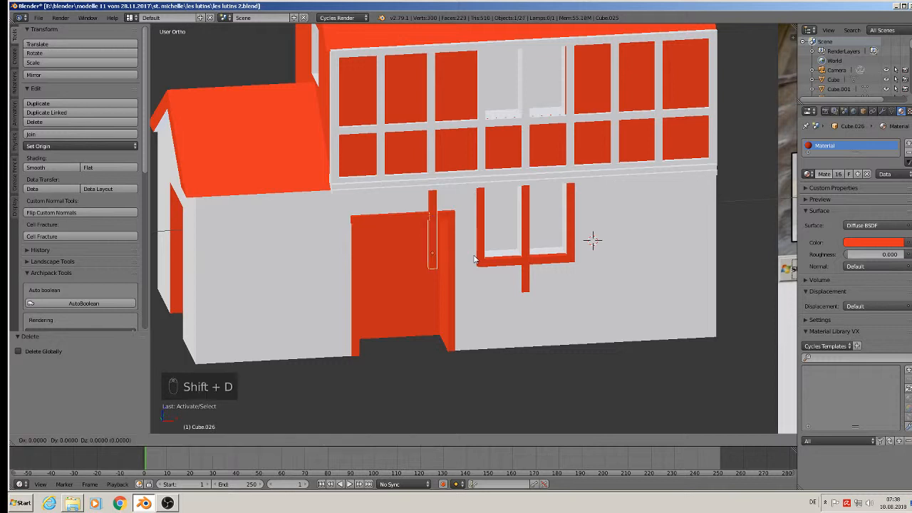
key("x")
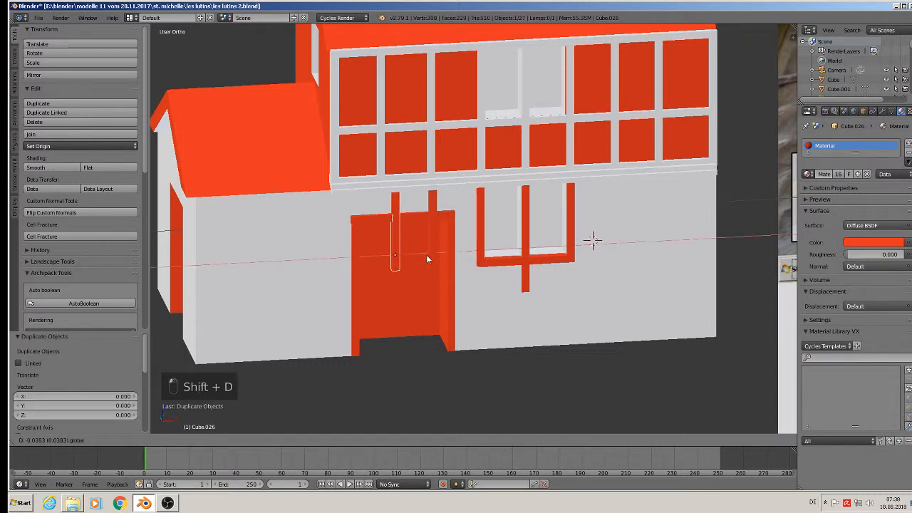
left_click(415, 259)
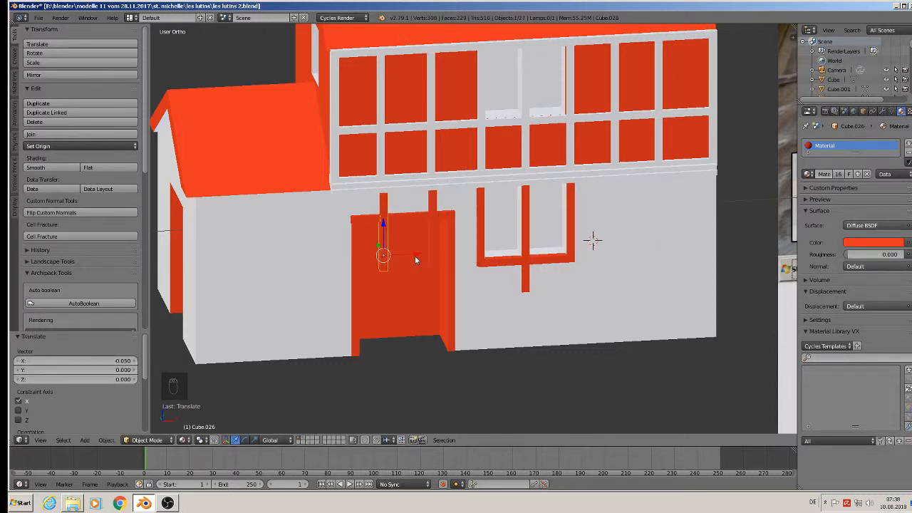
key("shift+d")
key("x")
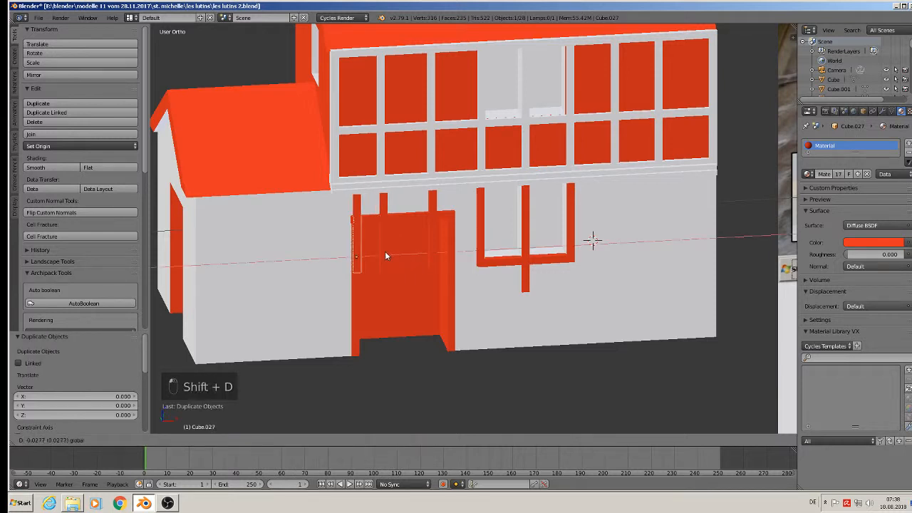
left_click(362, 256)
Stretch the left-edge post's bottom down to the ground in Edit Mode.
key("Tab")
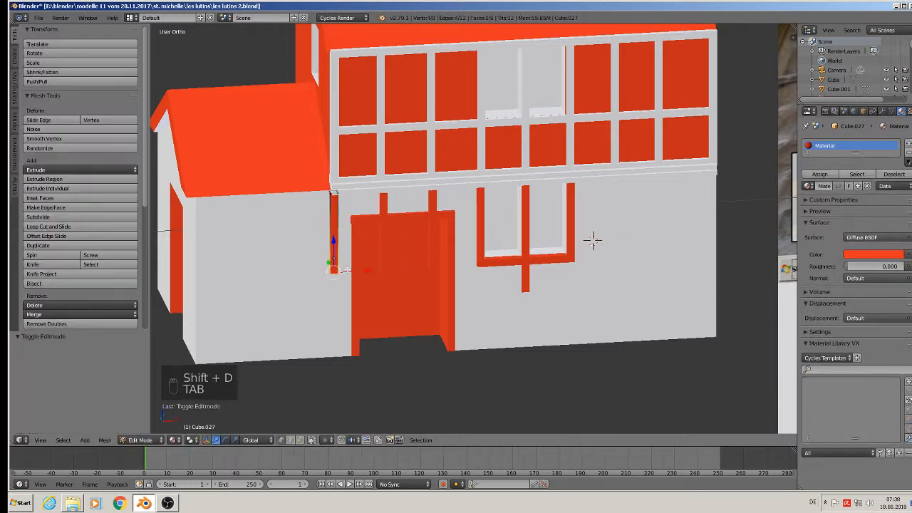
left_click_drag(335, 261, 324, 336)
key("Tab")
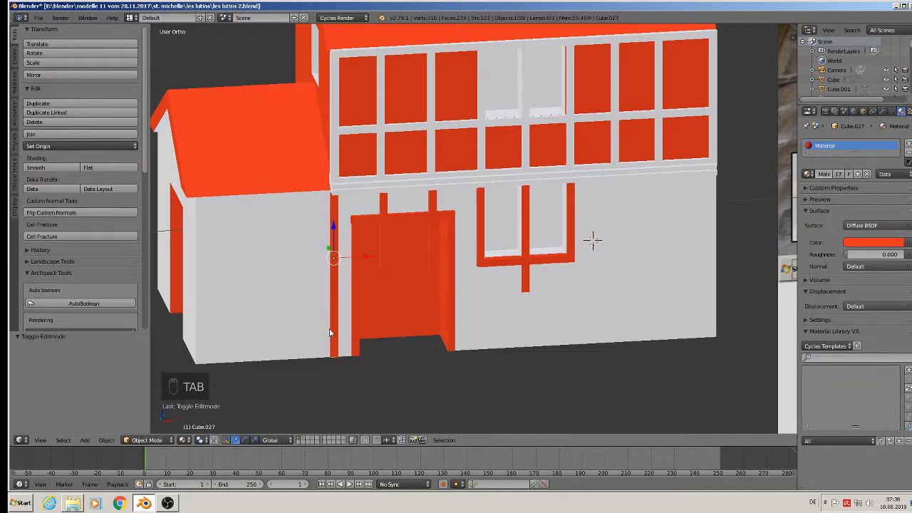
scroll(380, 314, "down", 4)
middle_click_drag(380, 314, 311, 315, "shift")
scroll(382, 313, "down", 3)
scroll(771, 216, "up", 2)
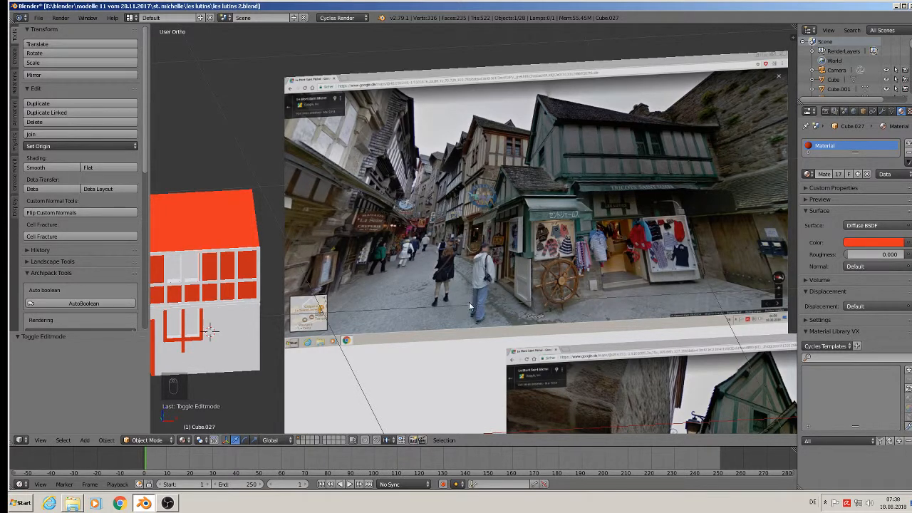
Recentre the house and open the main wall object in Edit Mode.
middle_click_drag(430, 283, 739, 225, "shift")
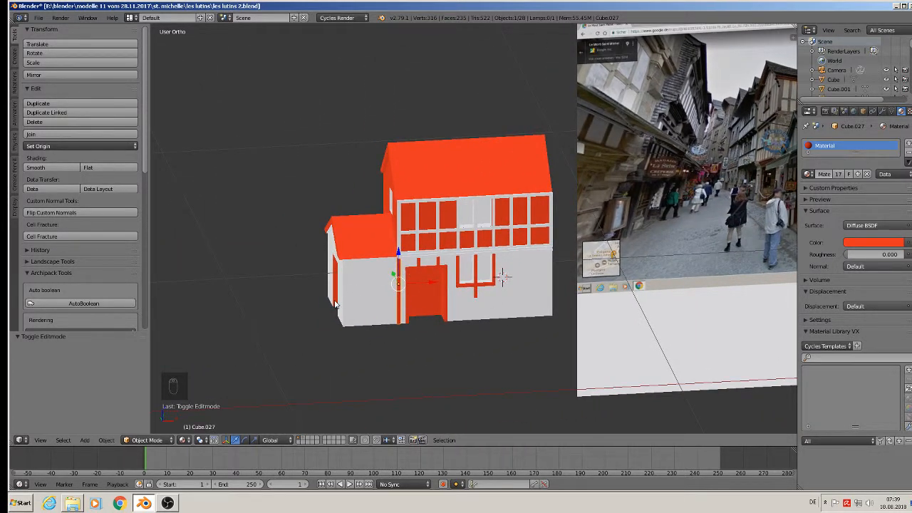
scroll(338, 305, "up", 2)
scroll(375, 265, "up", 3)
right_click(375, 269)
key("Tab")
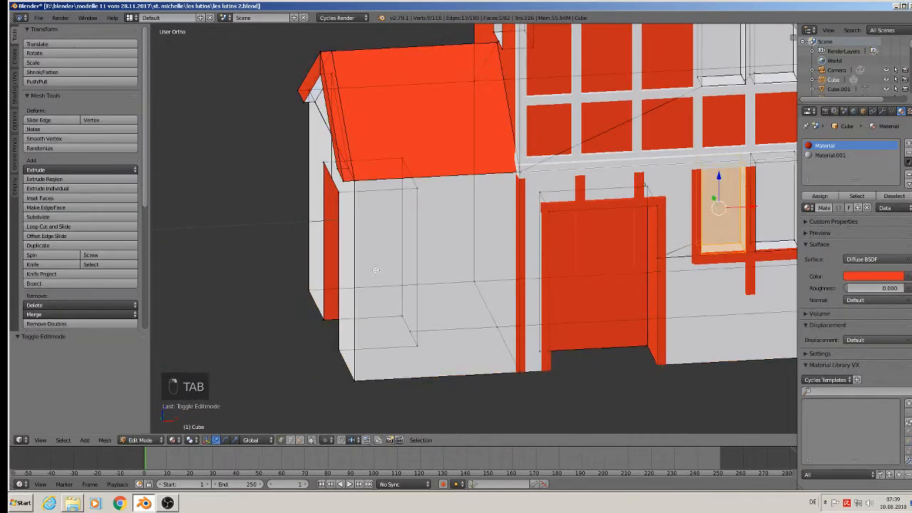
Switch to face select with limit-to-visible, and loop-cut a horizontal edge across the lower walls.
left_click(299, 440)
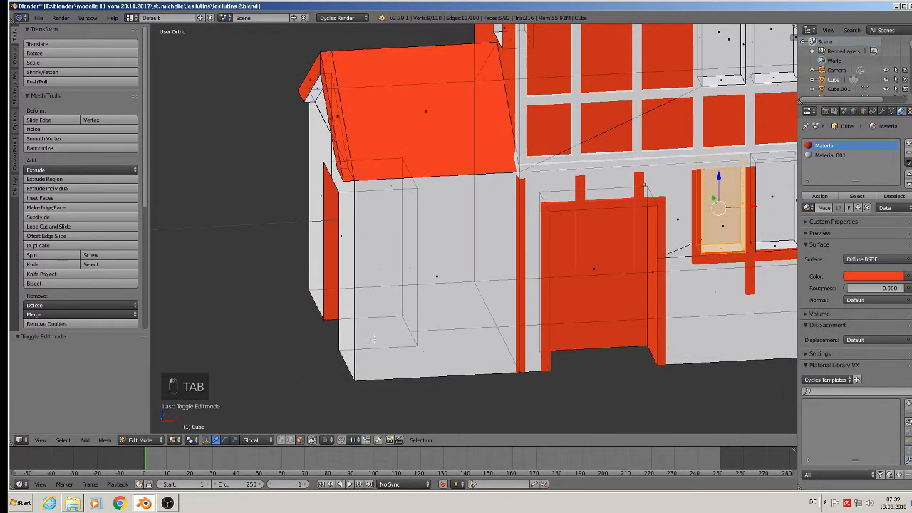
left_click(311, 440)
key("ctrl+r")
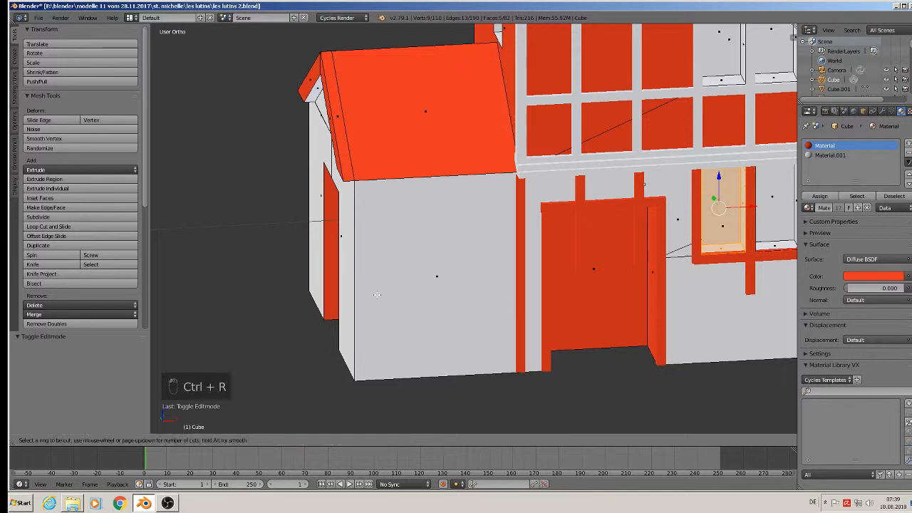
left_click(366, 287)
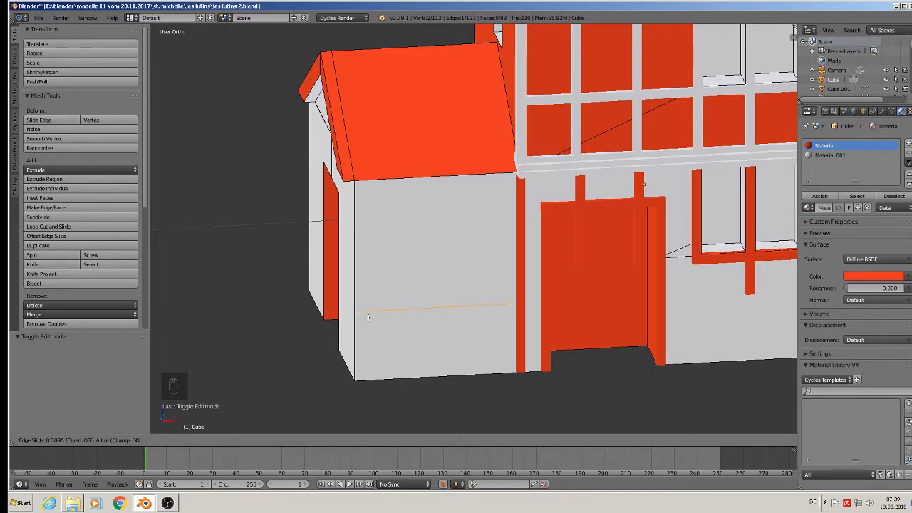
left_click(368, 318)
Check the loop cut from the side, deselect everything, and cancel a second loop cut.
middle_click_drag(576, 331, 568, 173)
key("Tab")
key("Tab")
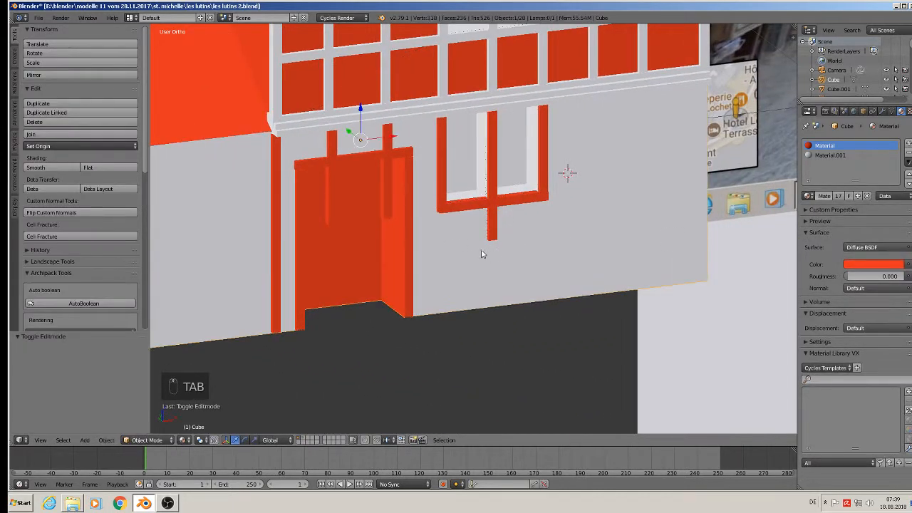
key("a")
key("a")
key("a")
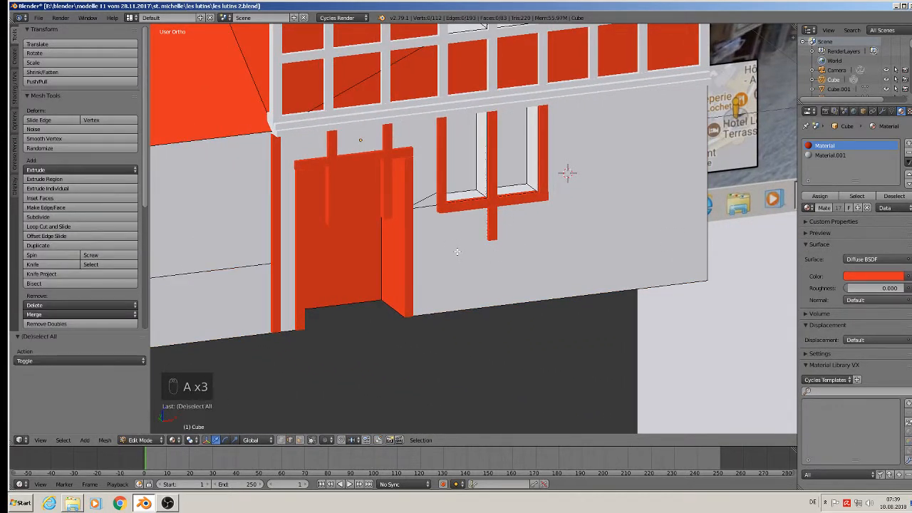
key("ctrl+r")
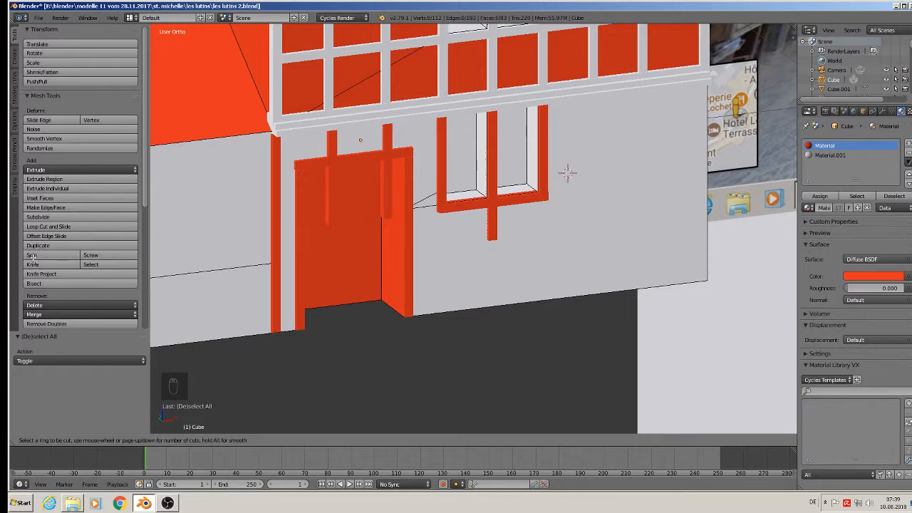
key("Escape")
Knife-cut a line from the door's right edge to the facade's right edge.
right_click(278, 224)
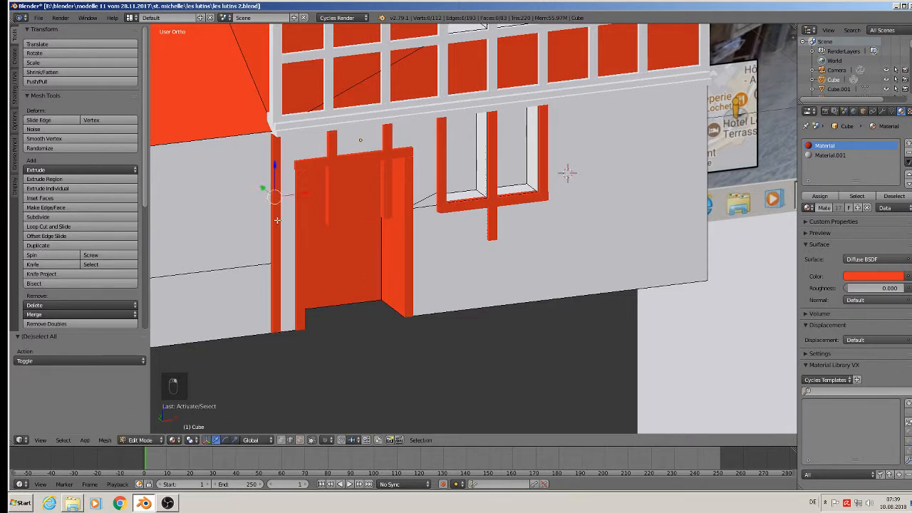
left_click(41, 267)
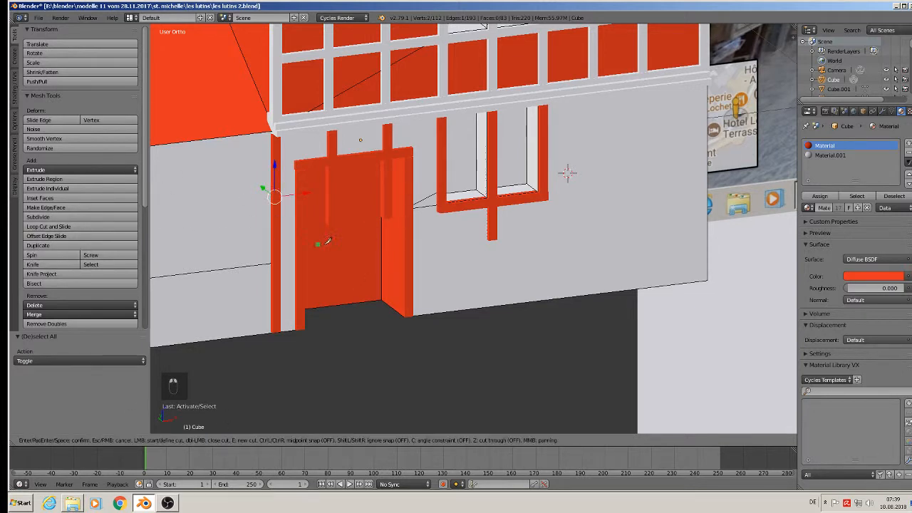
left_click(404, 249)
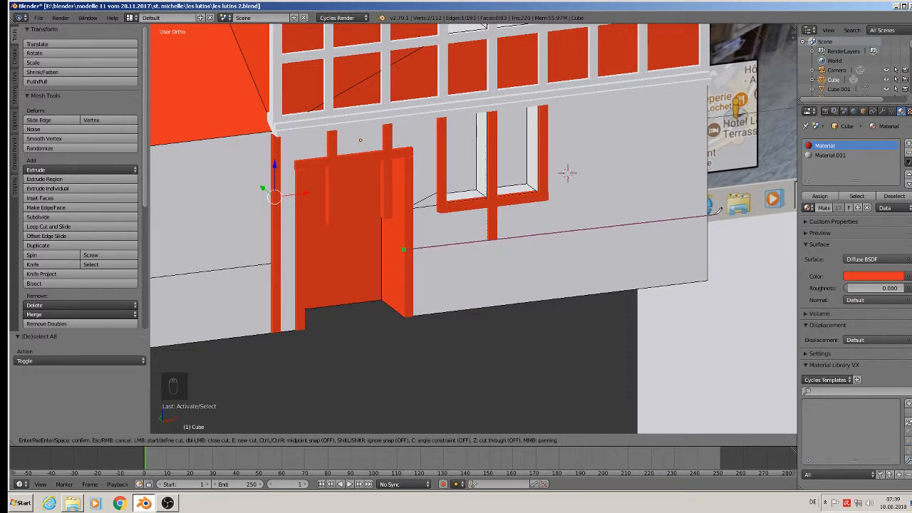
left_click(705, 212)
key("Return")
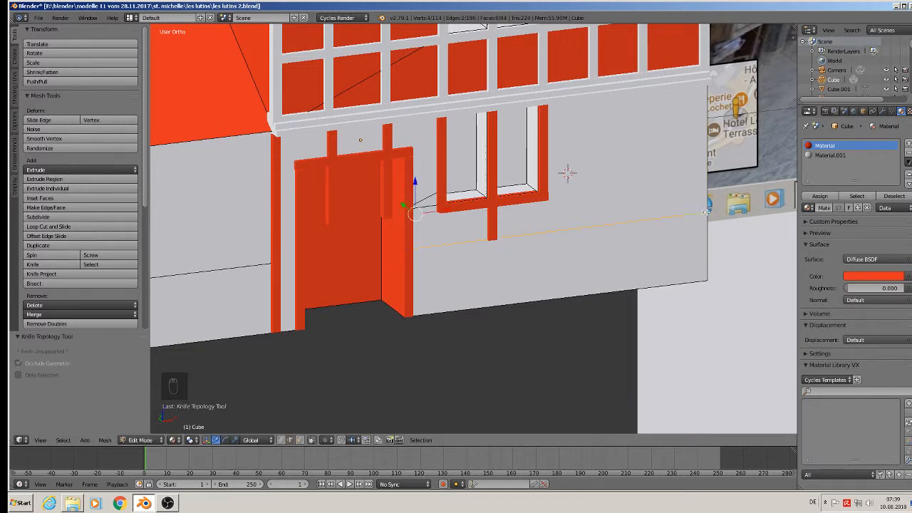
scroll(705, 212, "down", 1)
middle_click_drag(705, 211, 673, 193)
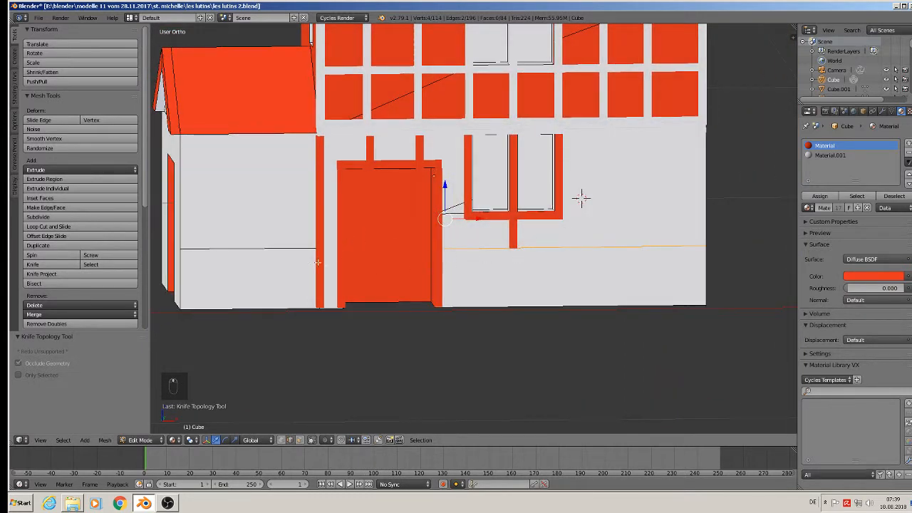
scroll(580, 197, "down", 3)
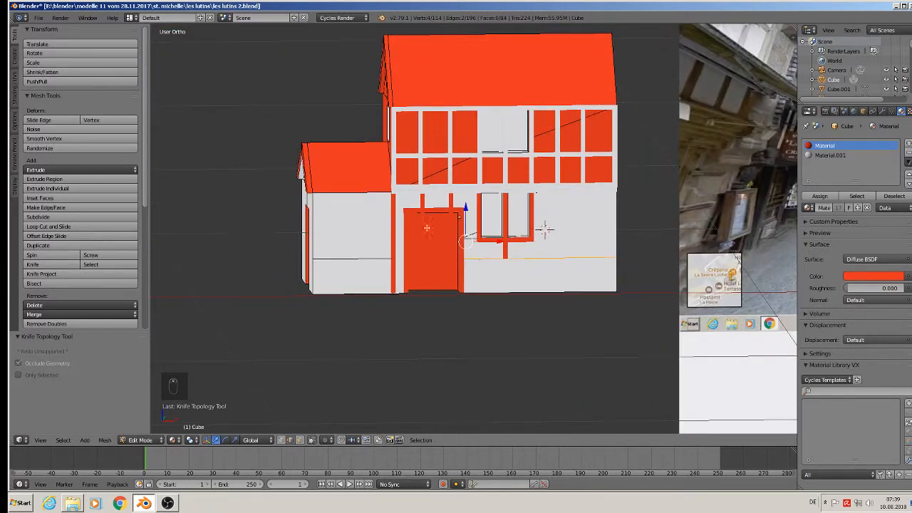
Deselect all wall edges and return to Object Mode.
middle_click_drag(545, 228, 573, 235)
key("a")
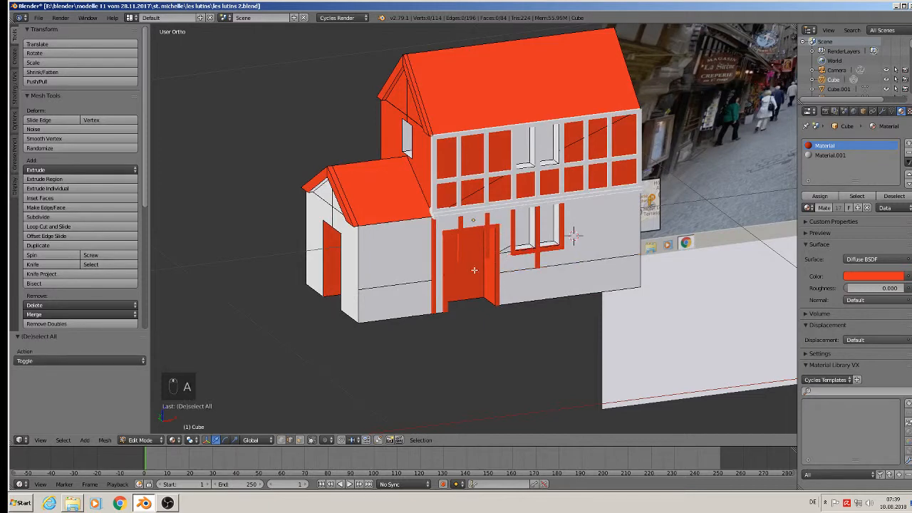
scroll(446, 275, "down", 2)
middle_click_drag(534, 247, 324, 262, "shift")
scroll(324, 262, "up", 1)
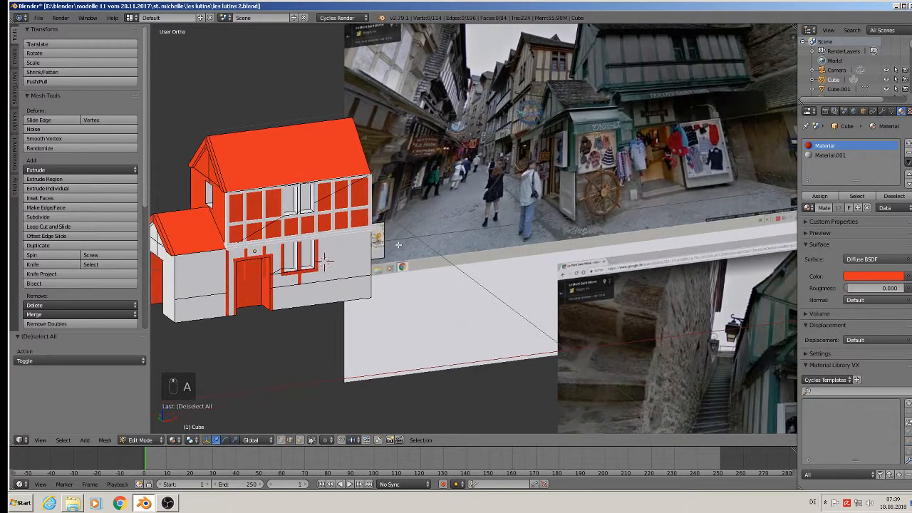
key("Tab")
Save the shop model file, then select the upper facade's top trim.
left_click(40, 17)
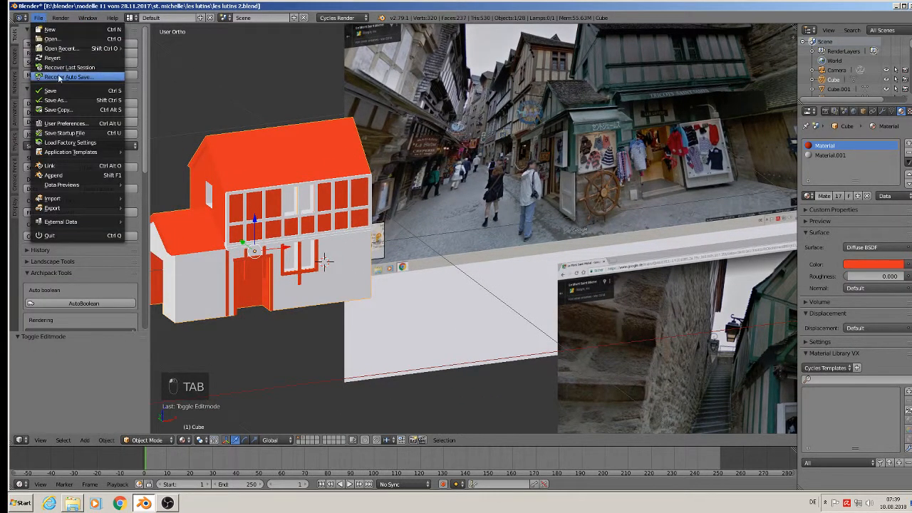
left_click(51, 92)
scroll(486, 185, "down", 1)
scroll(558, 164, "up", 1)
scroll(557, 159, "down", 2)
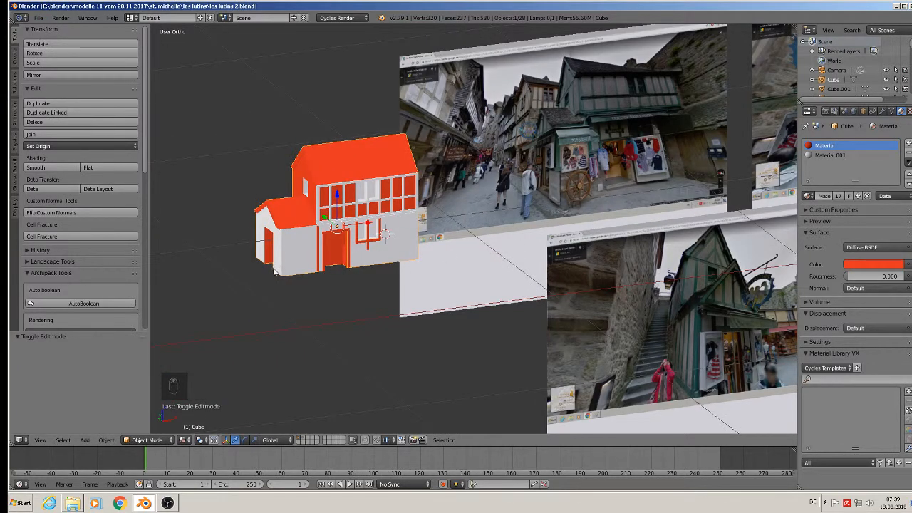
scroll(686, 341, "up", 4)
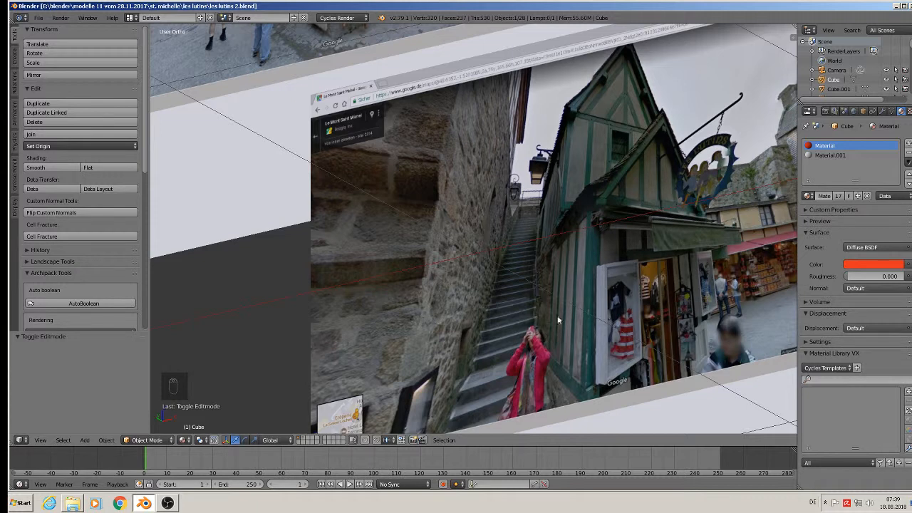
scroll(573, 315, "down", 3)
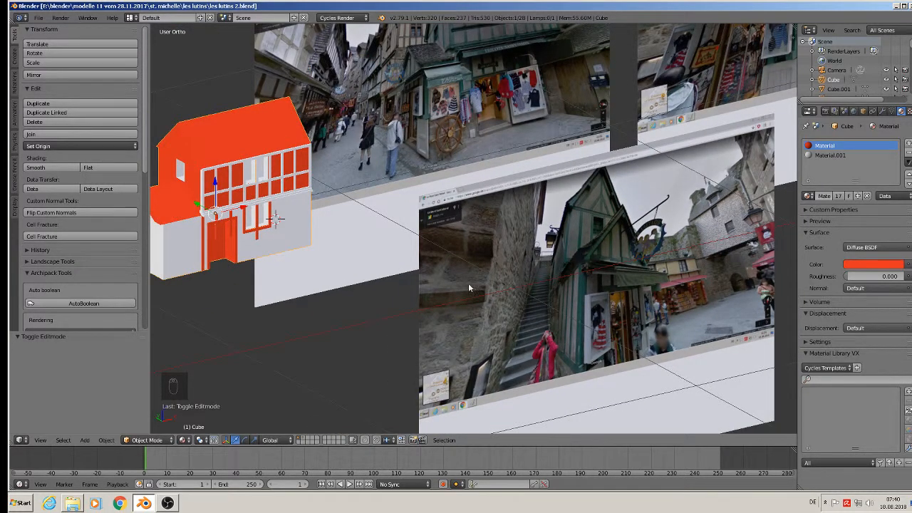
middle_click_drag(467, 288, 358, 228)
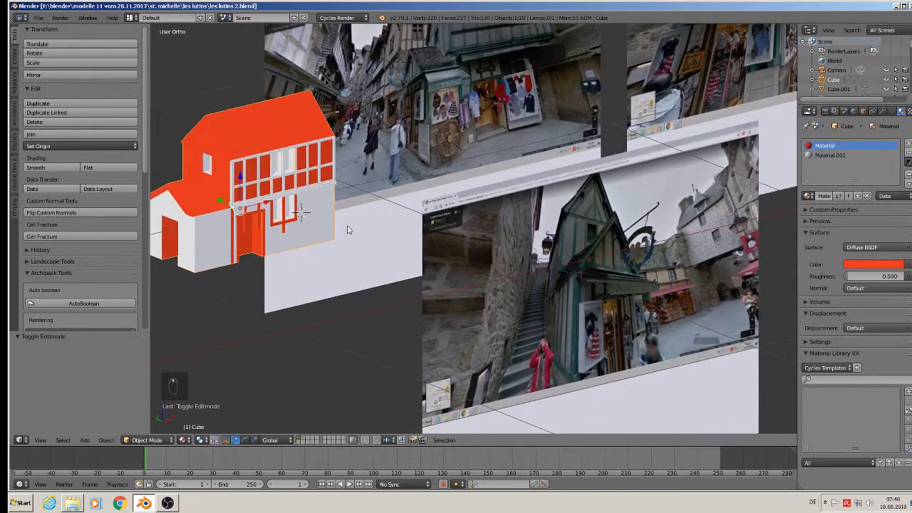
right_click(283, 154)
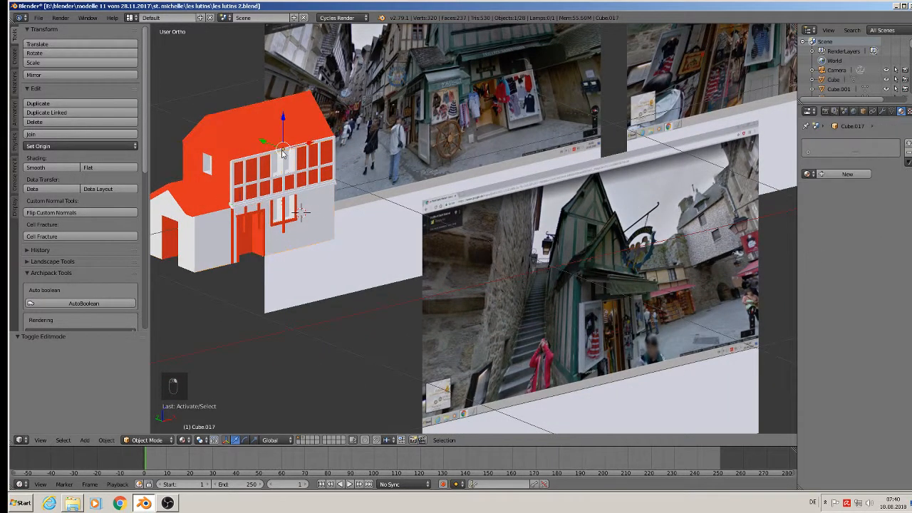
Select the eight vertical window bars on the upper facade.
scroll(230, 175, "up", 3)
right_click(239, 187)
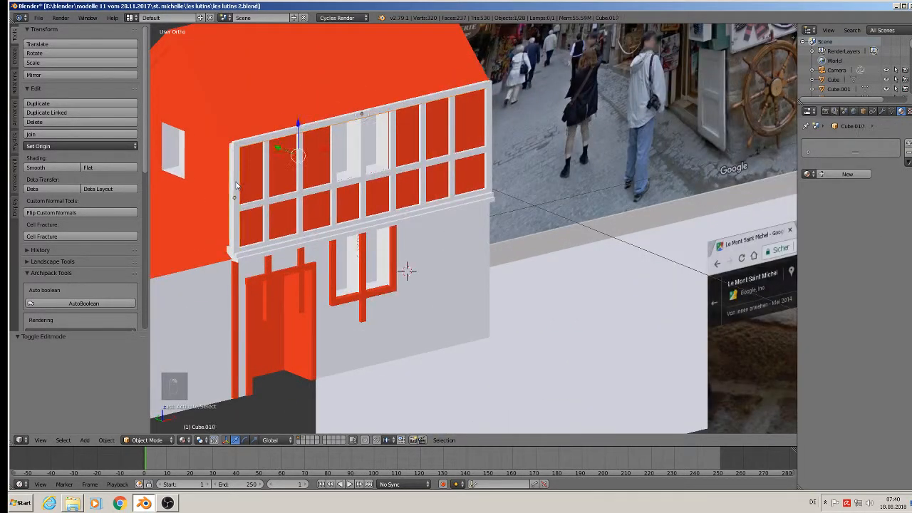
right_click(270, 177)
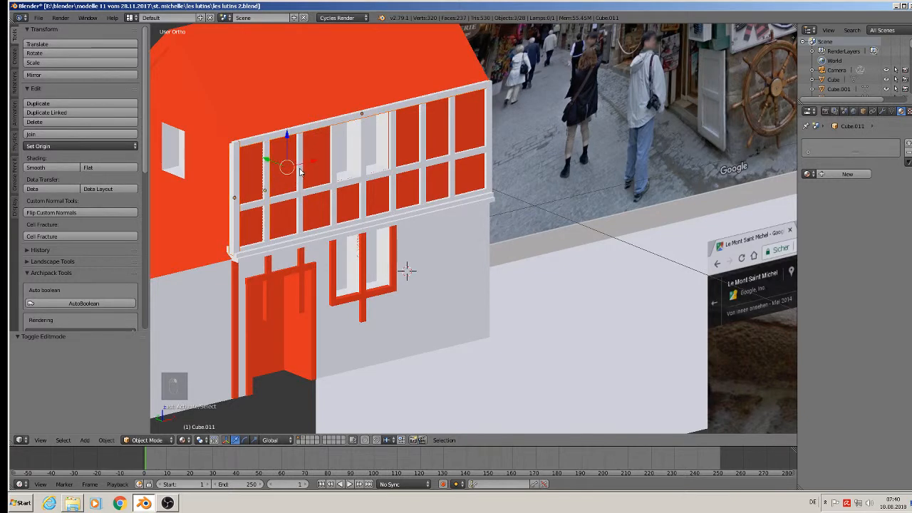
right_click(299, 171)
right_click(339, 171)
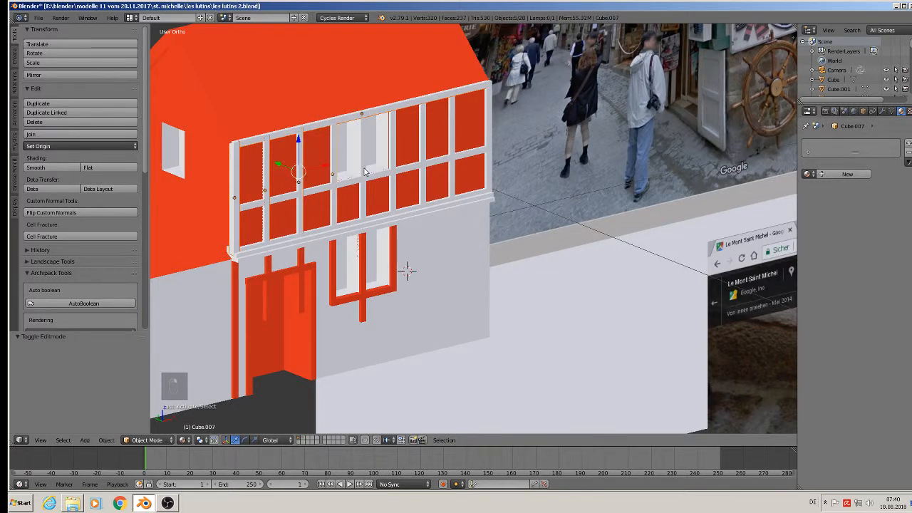
right_click(364, 171)
right_click(400, 157, "shift")
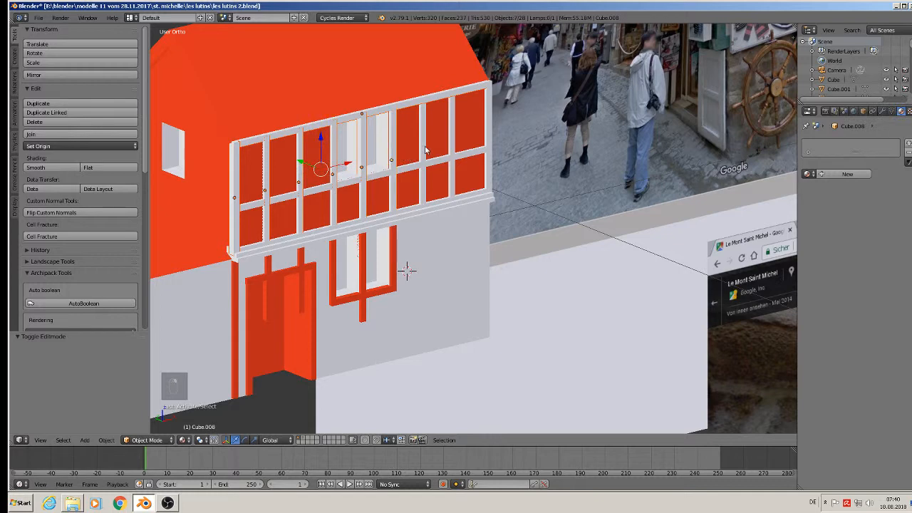
right_click(454, 143, "shift")
right_click(489, 126, "shift")
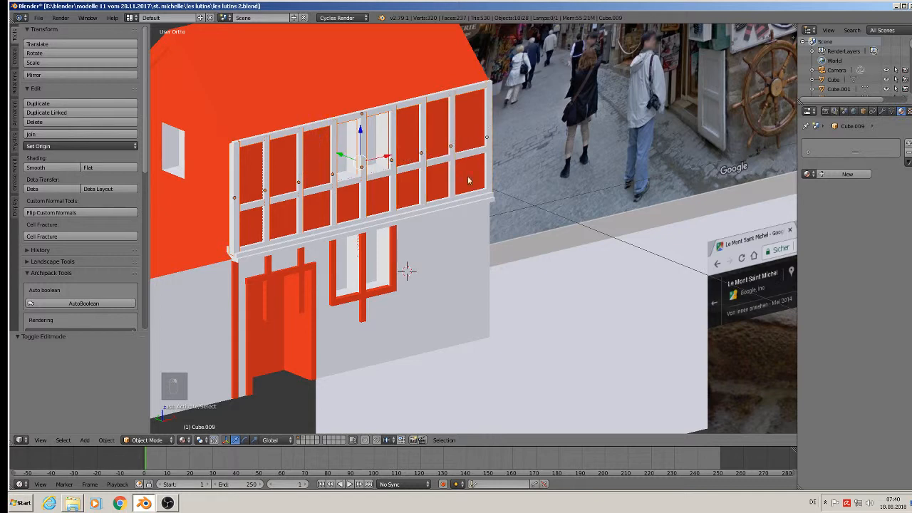
Copy the selected bars along Y onto the side wall's upper storey.
scroll(430, 202, "down", 3)
middle_click_drag(428, 203, 522, 222)
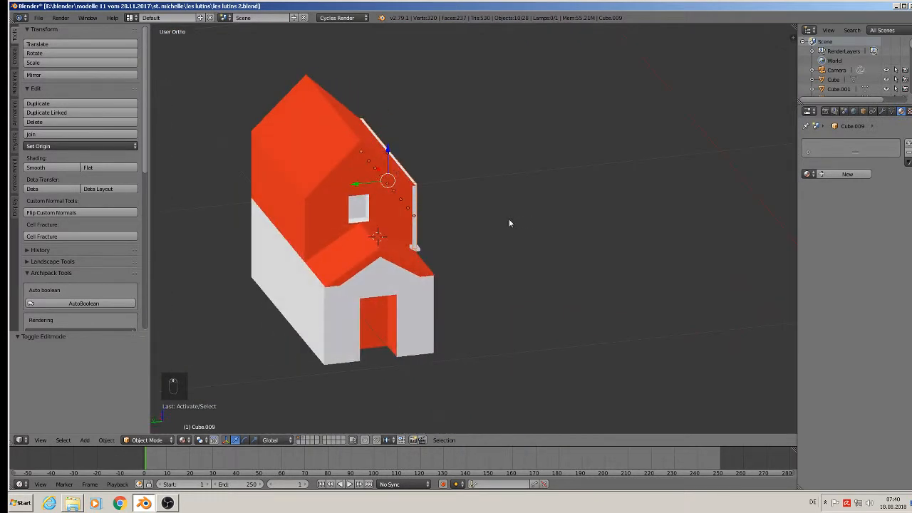
key("shift+d")
key("y")
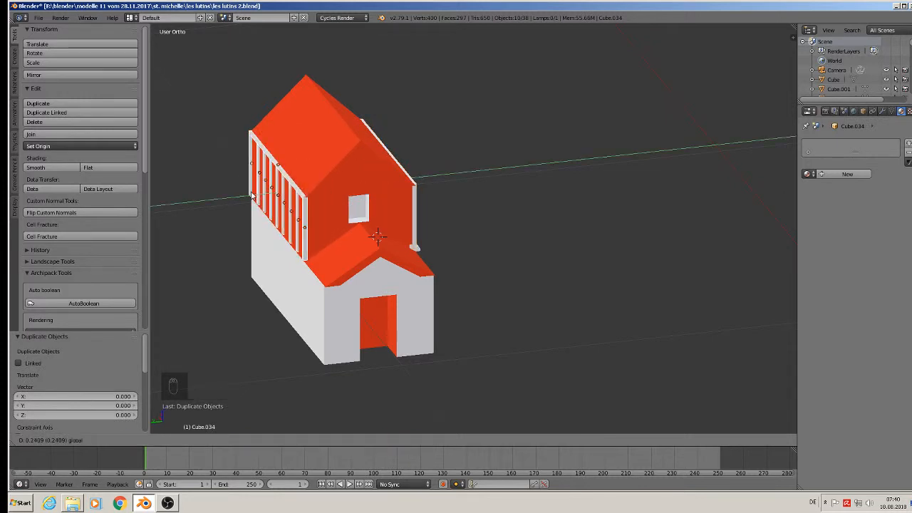
left_click(251, 196)
Copy the side wall's top beam and lower it 0.137 along Z to the storey's bottom.
middle_click_drag(252, 196, 312, 171)
right_click(312, 171)
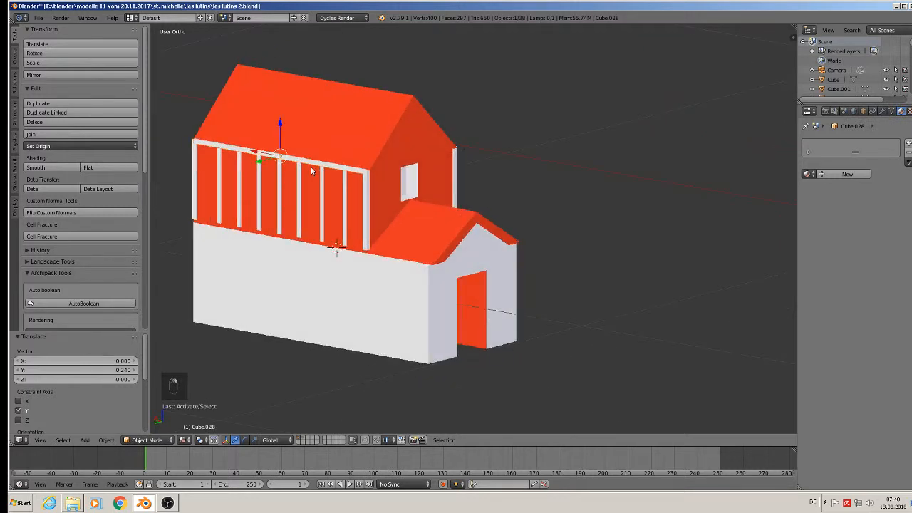
key("shift+d")
key("z")
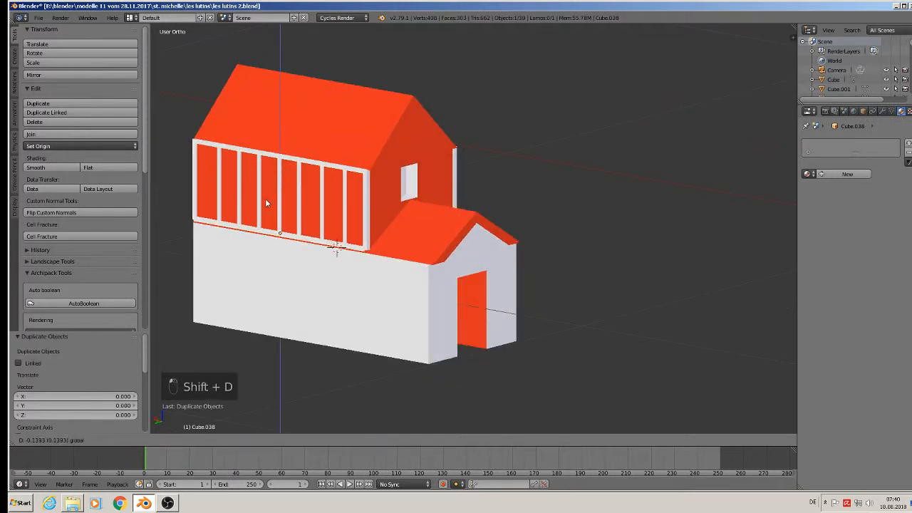
left_click(270, 196)
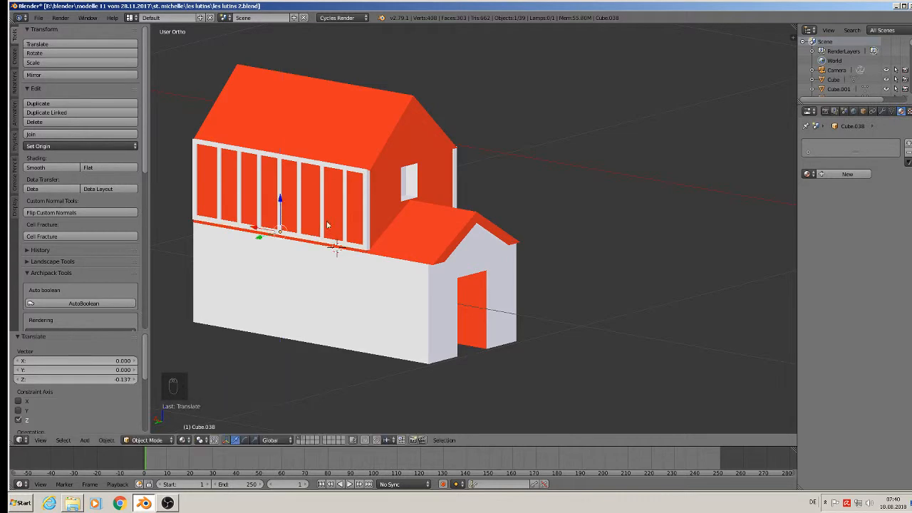
scroll(546, 258, "down", 5)
scroll(531, 320, "up", 8)
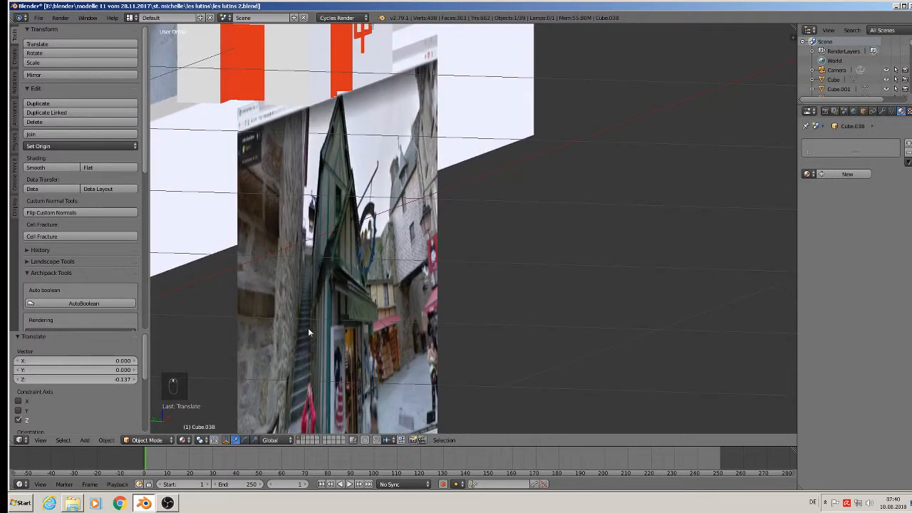
middle_click_drag(320, 393, 368, 205, "shift")
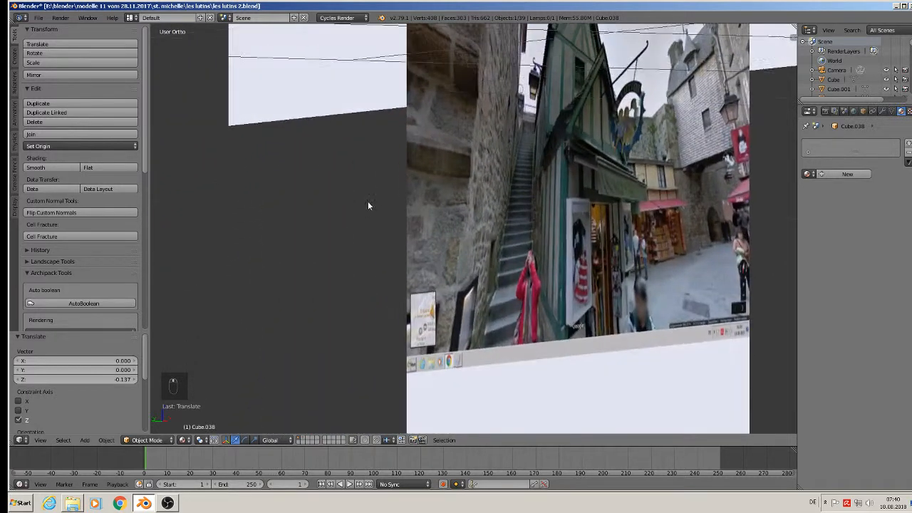
key("KP_1")
scroll(630, 262, "down", 4)
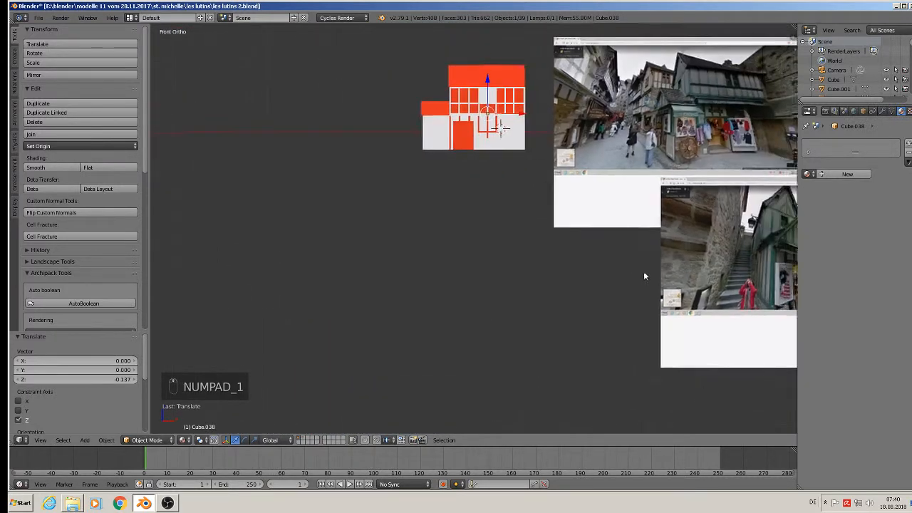
scroll(643, 271, "up", 8)
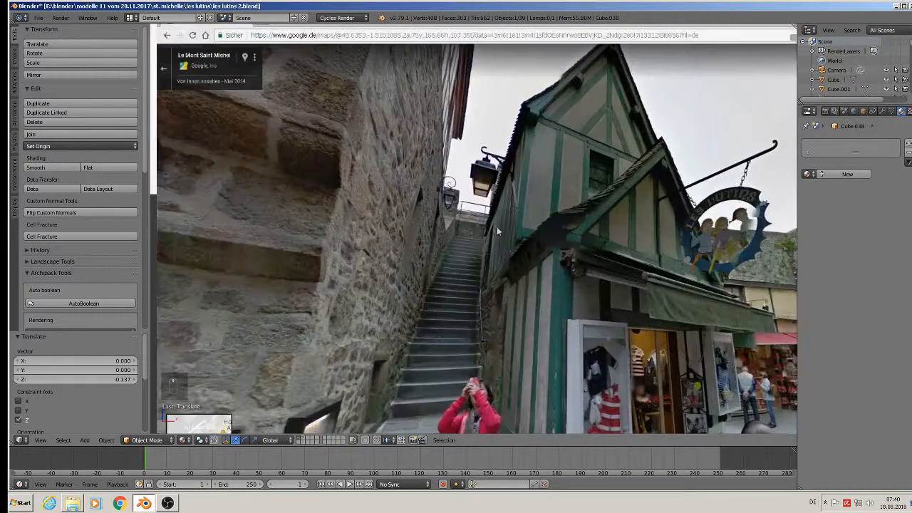
middle_click_drag(533, 301, 506, 116, "shift")
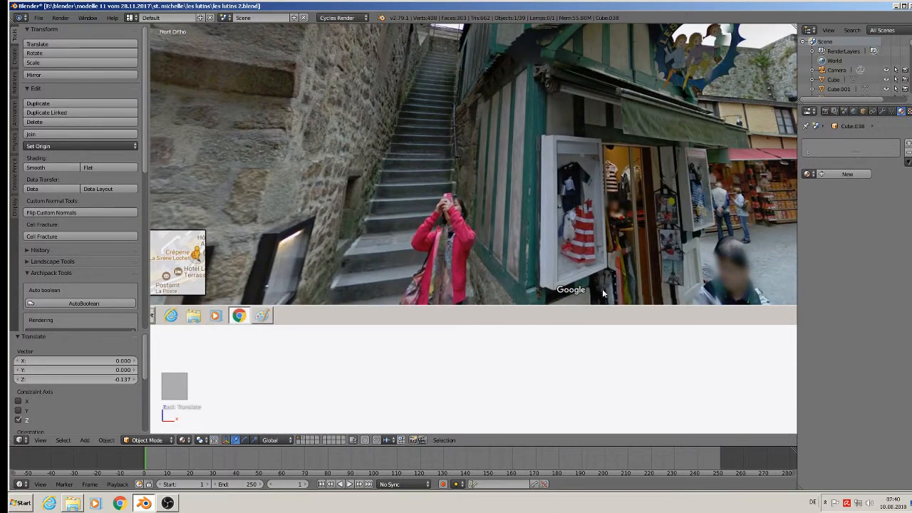
scroll(483, 237, "down", 1)
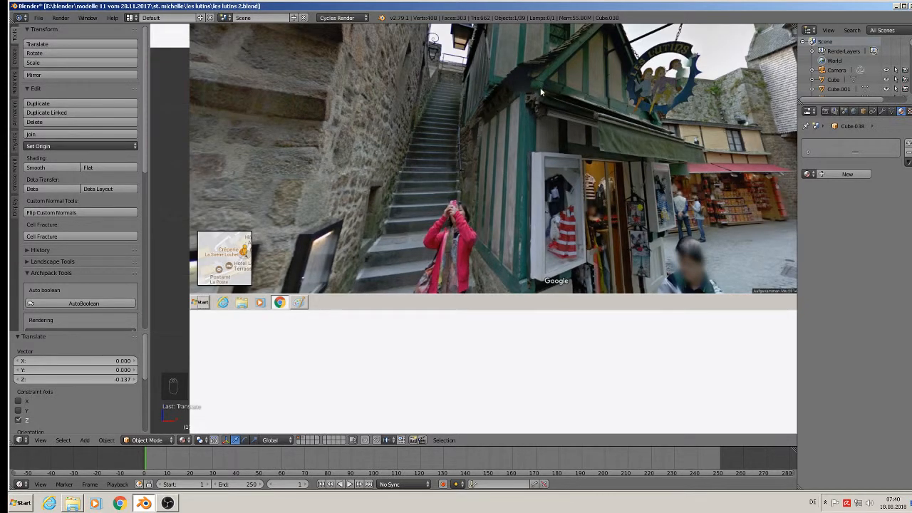
scroll(505, 228, "down", 1)
scroll(330, 230, "down", 1)
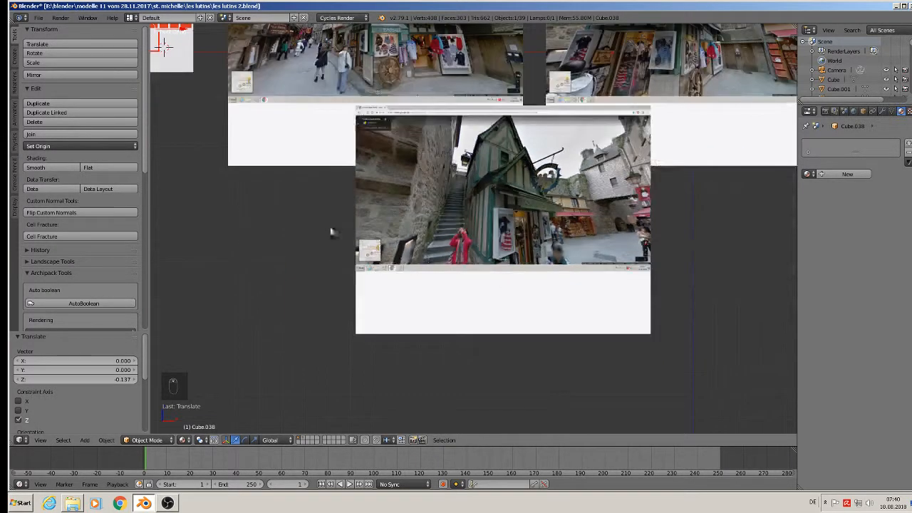
scroll(788, 347, "down", 2)
middle_click_drag(671, 230, 761, 299)
scroll(598, 204, "up", 2)
scroll(598, 204, "up", 3)
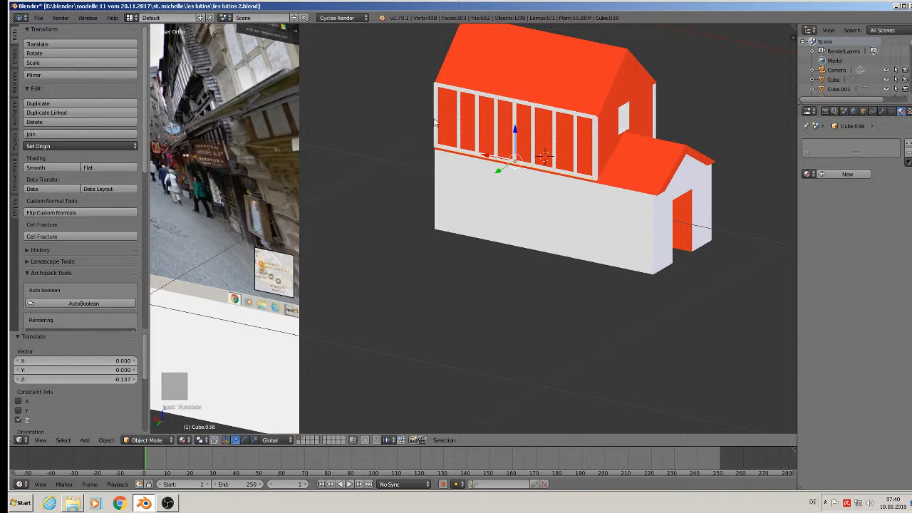
Copy three upper window posts and move them down onto the lower annex wall.
right_click(437, 122)
right_click(458, 125, "shift")
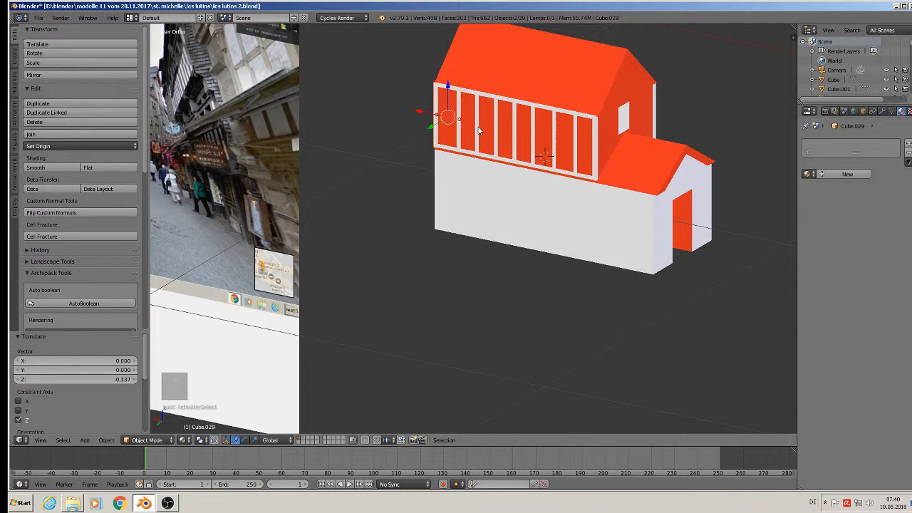
right_click(477, 129, "shift")
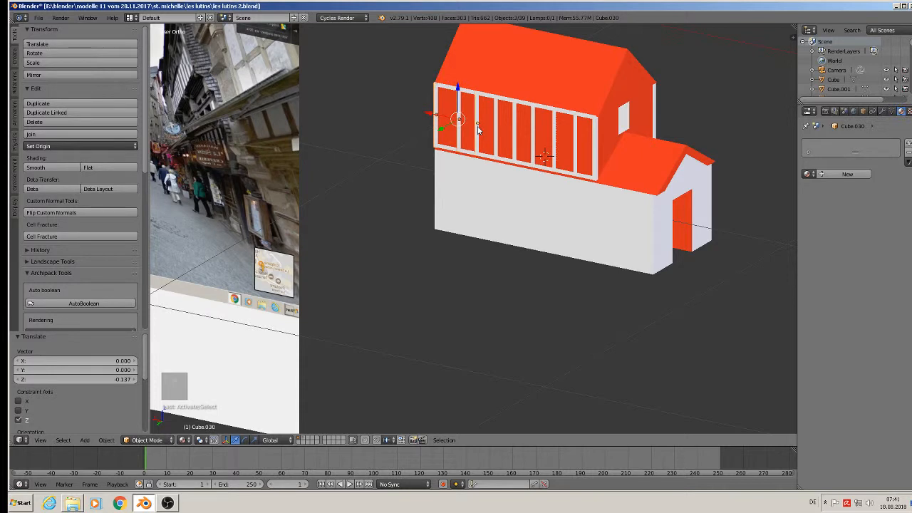
key("shift+d")
key("x")
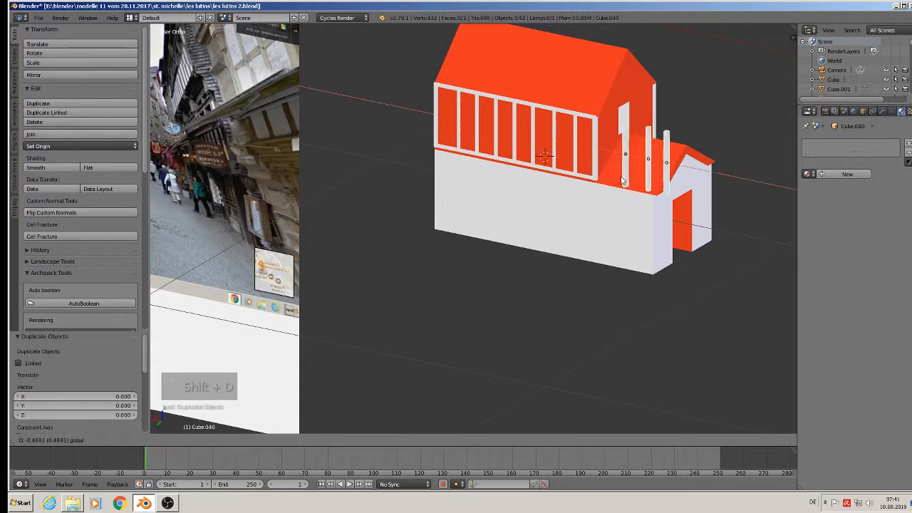
left_click(597, 174)
left_click_drag(624, 127, 613, 199)
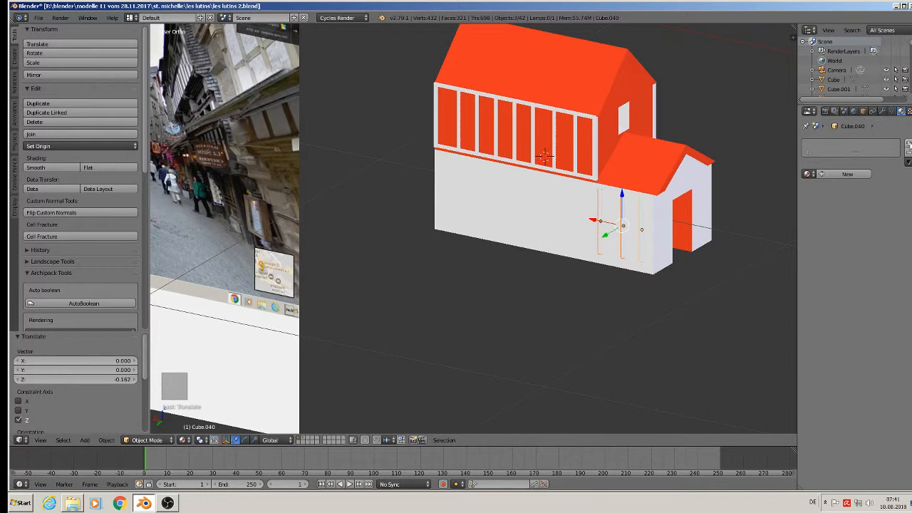
Assign the red 'Material' to each of the three copied posts.
left_click(908, 143)
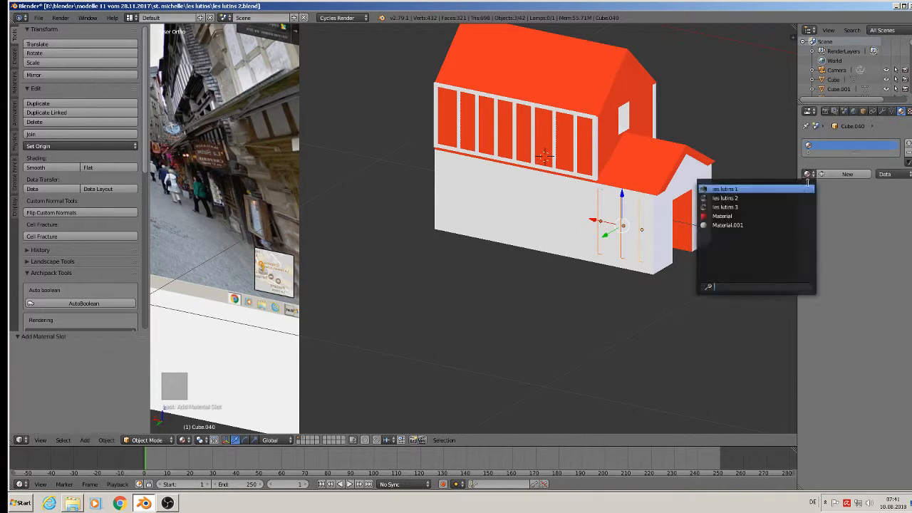
left_click(765, 216)
right_click(624, 225)
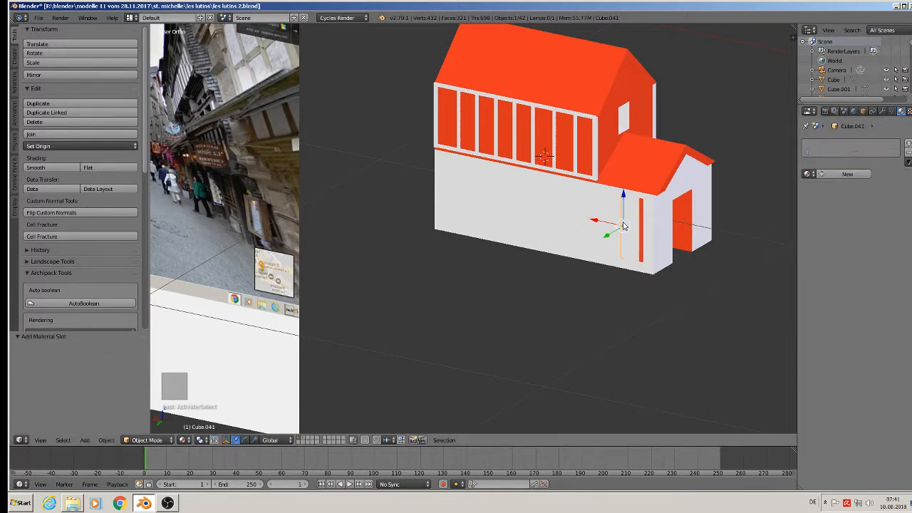
left_click(806, 173)
left_click(755, 211)
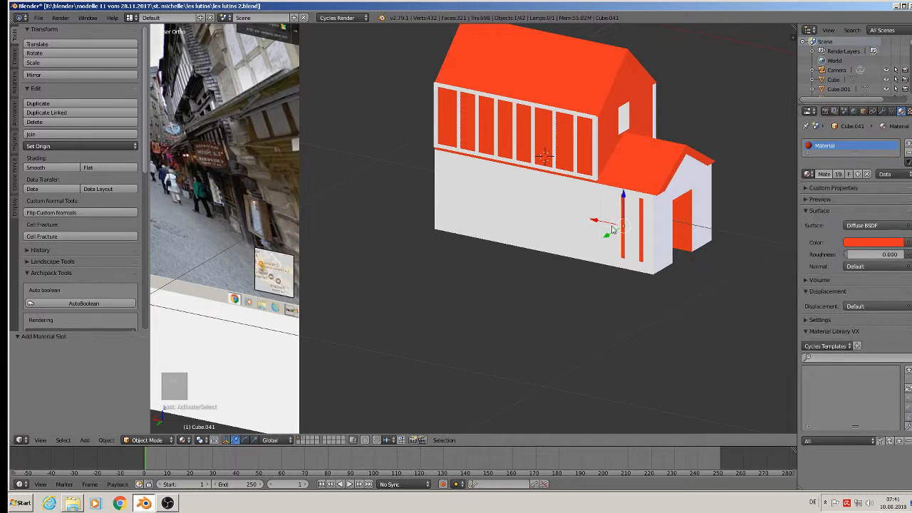
right_click(603, 225)
right_click(603, 223)
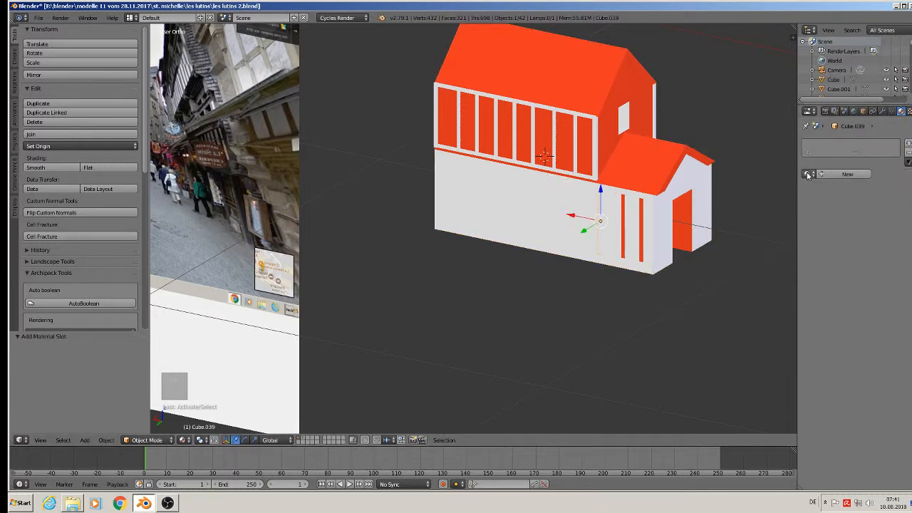
left_click(806, 174)
left_click(747, 217)
scroll(683, 235, "up", 5)
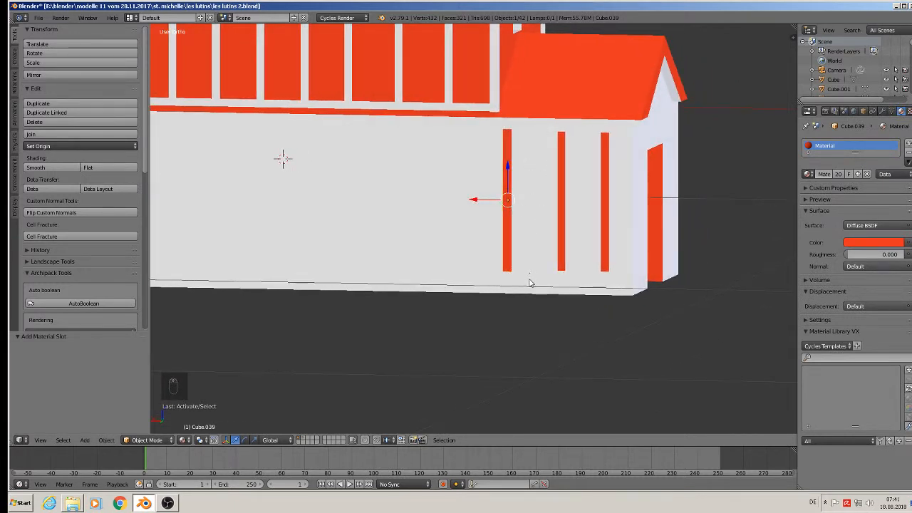
Scale up the leftmost post, Cube.039, and lower it into a thick ground-level corner post.
key("s")
left_click(540, 293)
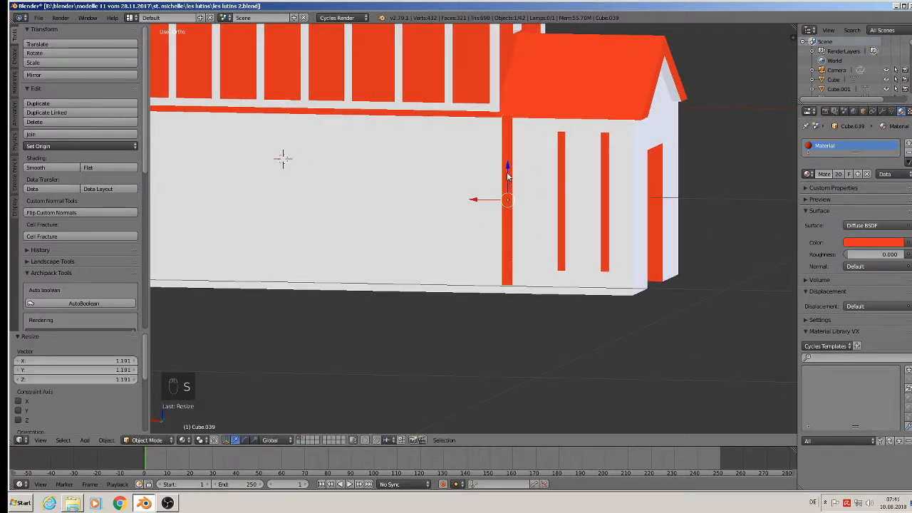
left_click_drag(507, 175, 507, 180)
key("s")
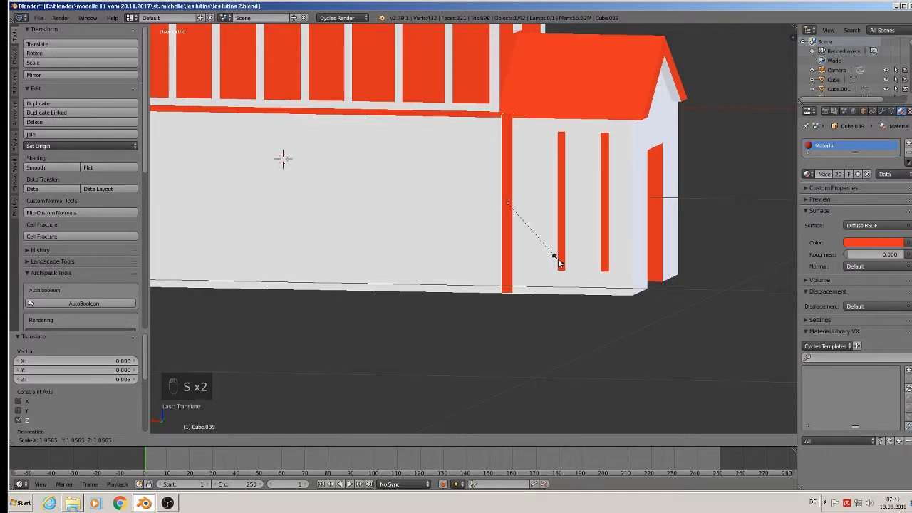
left_click(556, 255)
key("s")
left_click(568, 262)
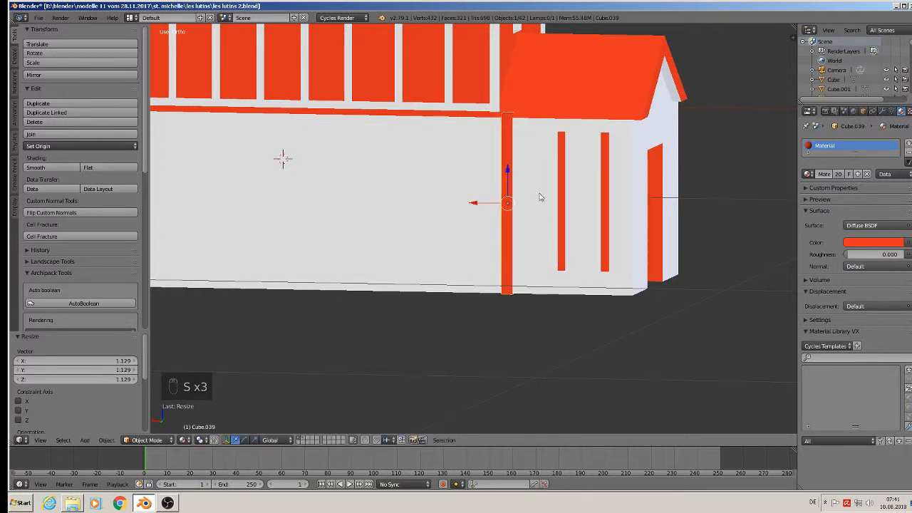
left_click_drag(508, 175, 553, 198)
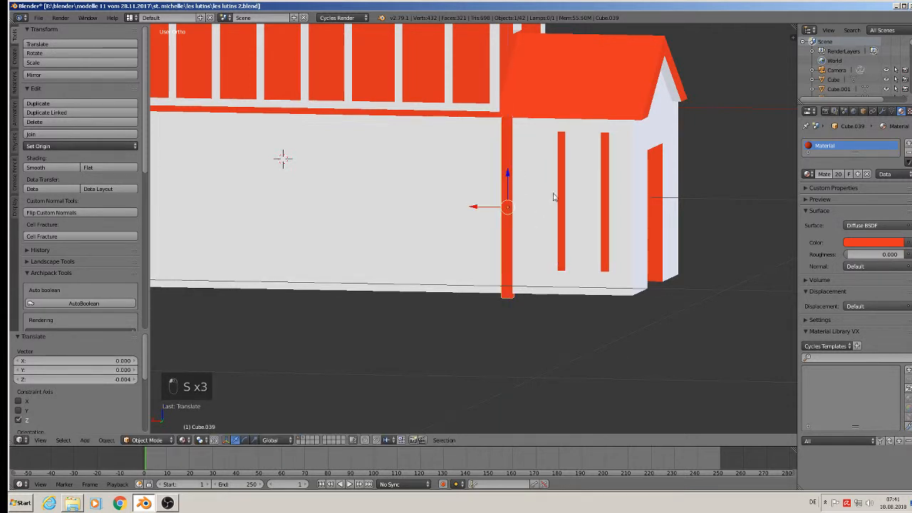
Copy the thick red post along X to the annex's front right corner.
key("shift+d")
key("x")
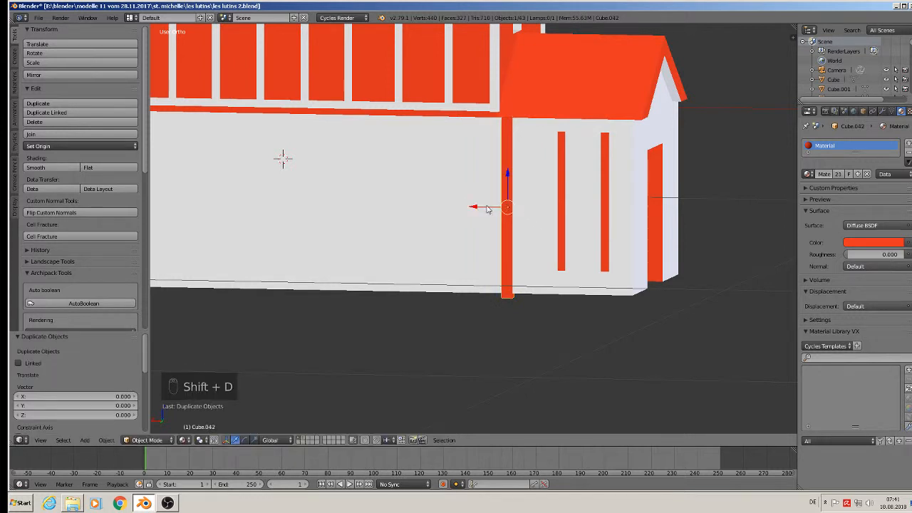
left_click(615, 223)
mouse_move(615, 224)
middle_mouse_down()
mouse_move(563, 240)
mouse_move(614, 218)
middle_mouse_up()
key("g")
key("x")
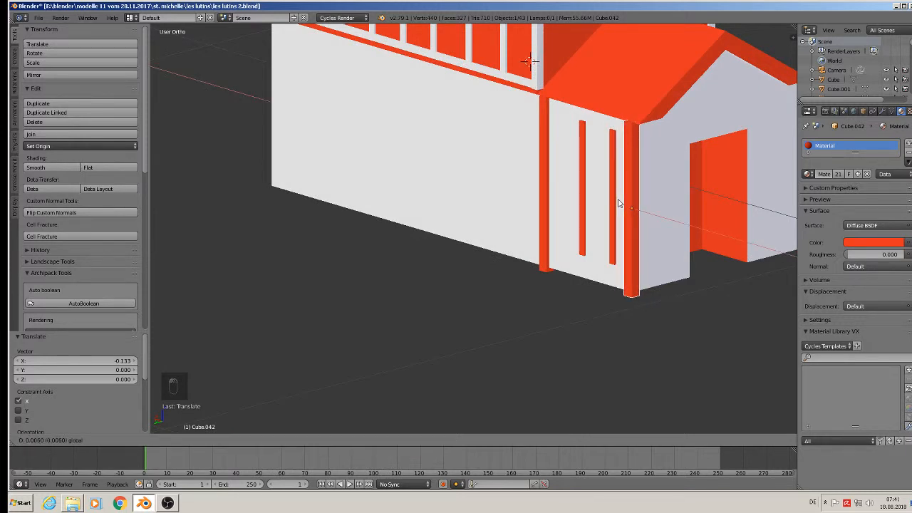
left_click(618, 203)
scroll(612, 206, "down", 2)
Copy the corner post along Y to the annex's far side corner as Cube.043.
key("shift+d")
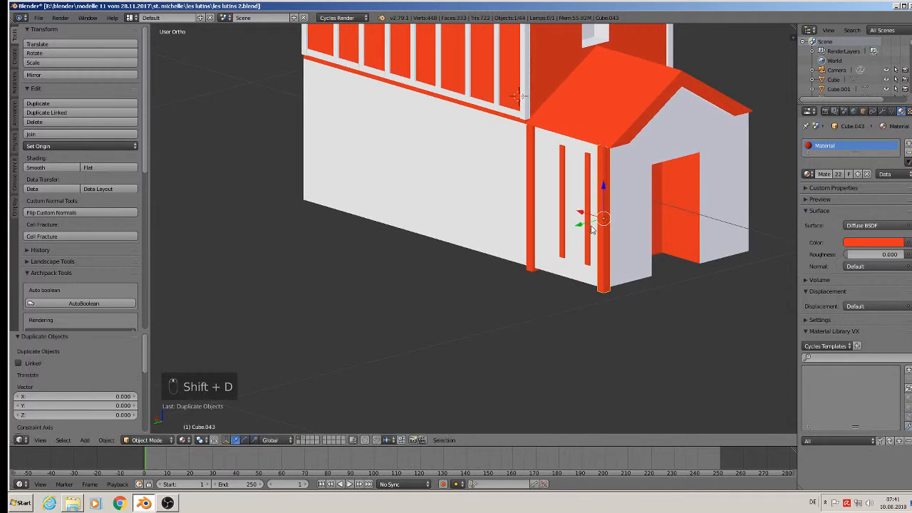
key("y")
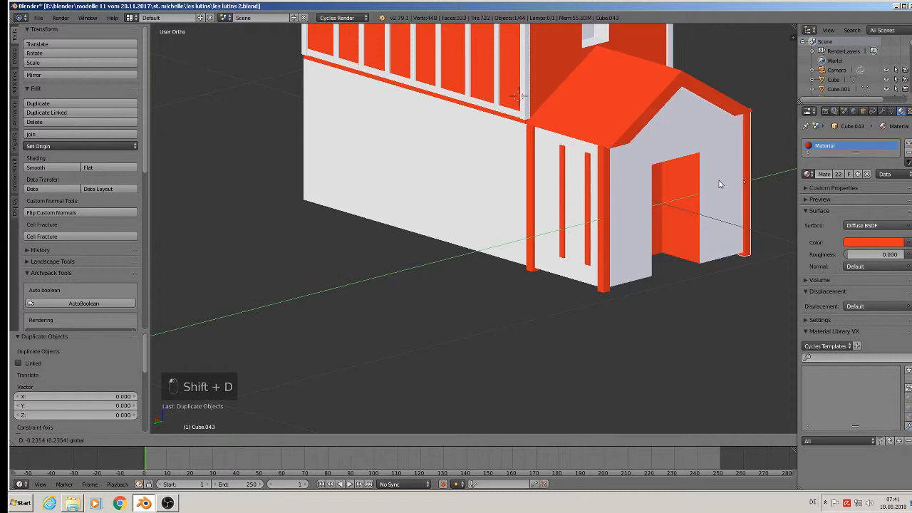
left_click(718, 180)
scroll(614, 218, "up", 3)
scroll(613, 218, "down", 5)
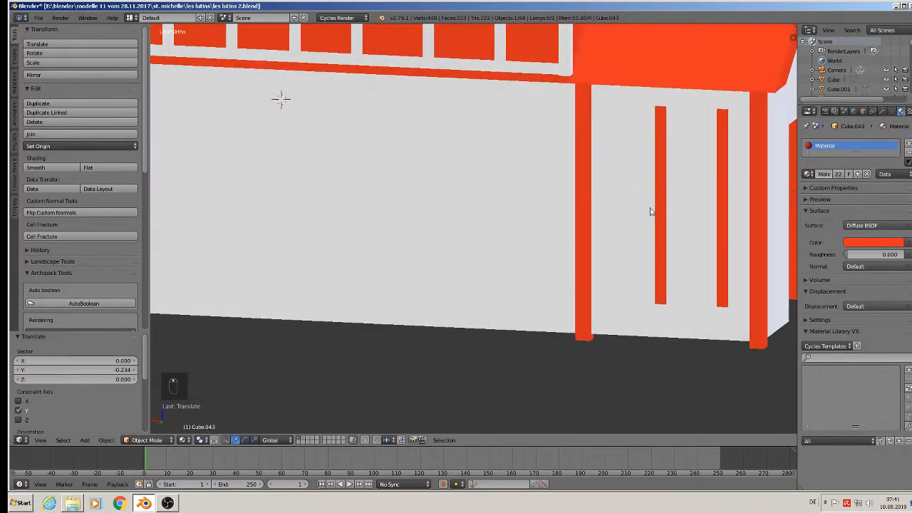
Scale the two thin red posts along Z to full wall height, 1.266 taller.
right_click(570, 182)
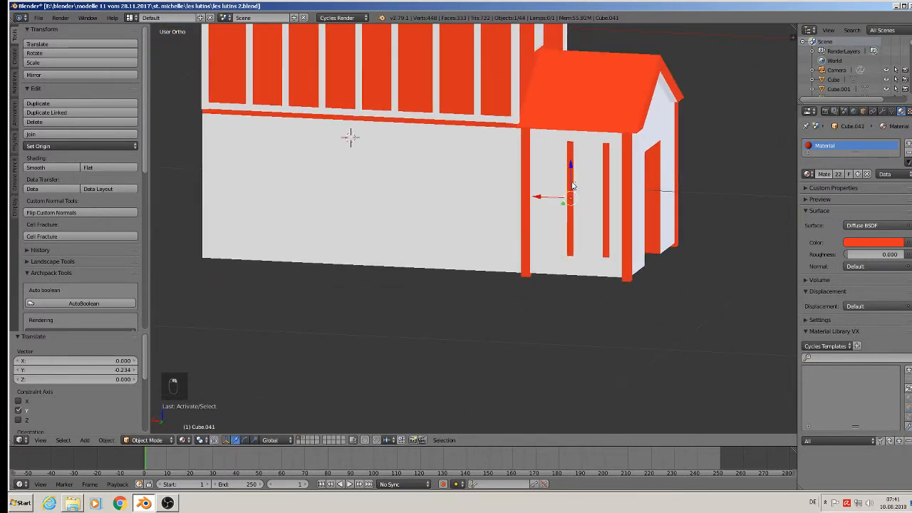
right_click(606, 194, "shift")
left_click_drag(561, 195, 550, 197)
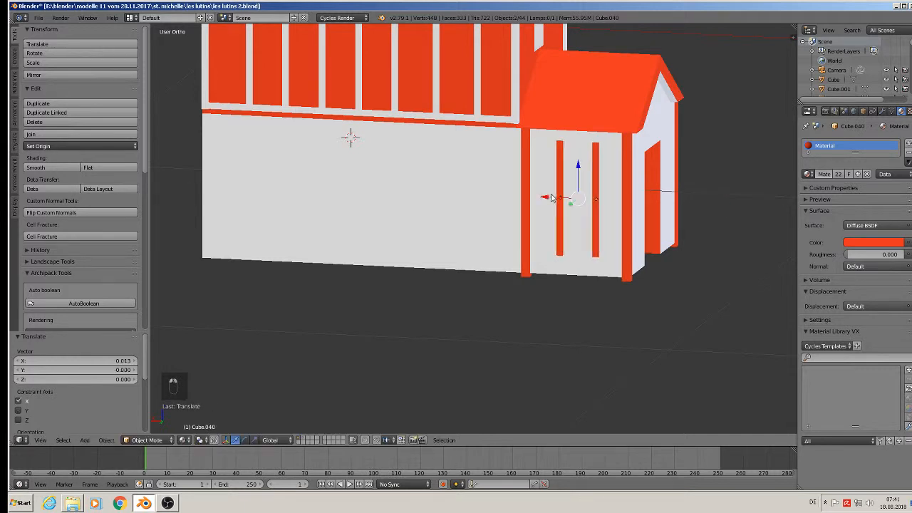
key("s")
key("z")
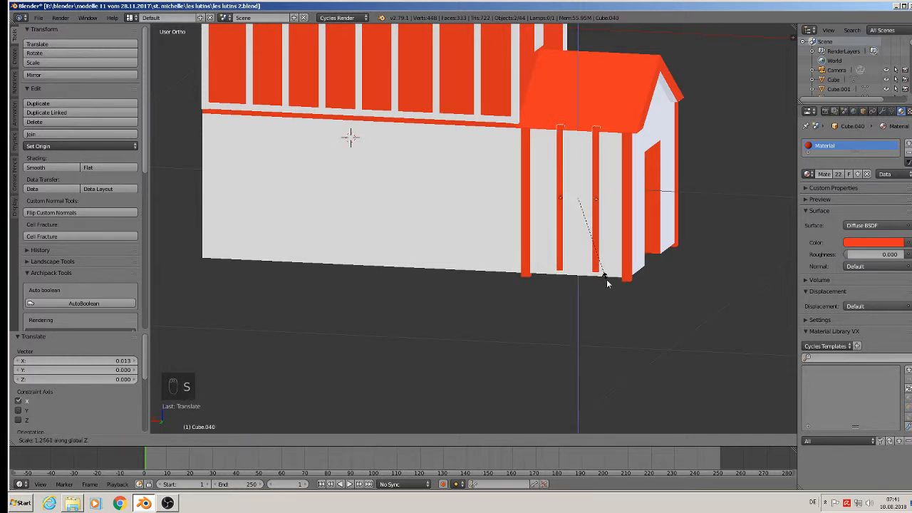
left_click(606, 279)
Enter Edit Mode on the first inner red post and clear its vertex selection.
left_click_drag(583, 186, 578, 180)
key("Tab")
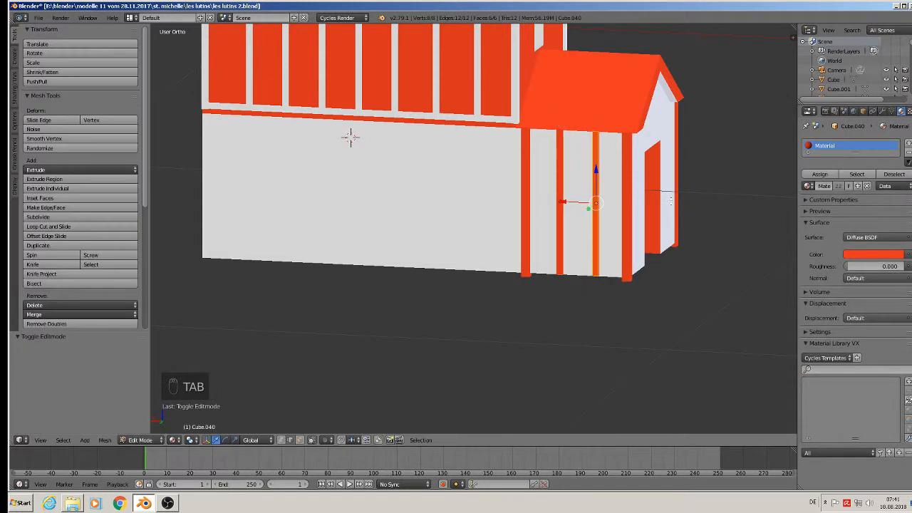
key("a")
key("a")
scroll(673, 203, "down", 3)
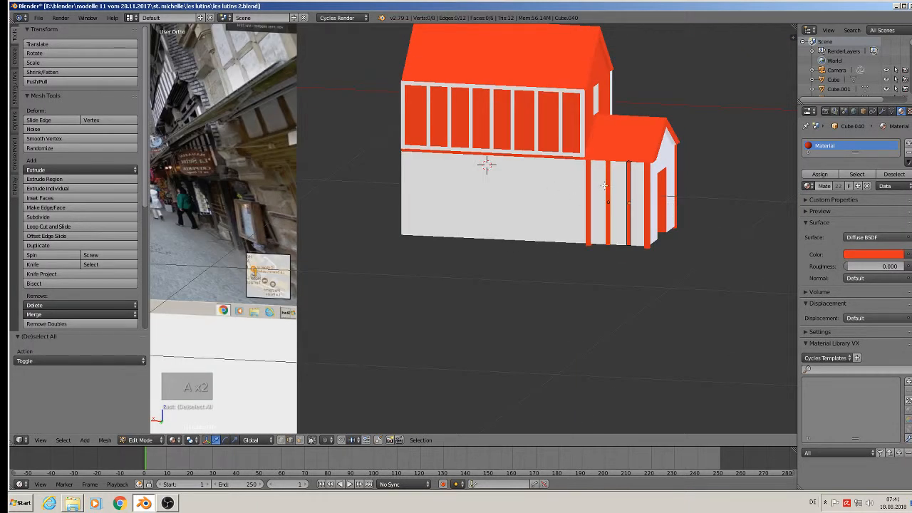
key("Tab")
scroll(633, 210, "up", 5)
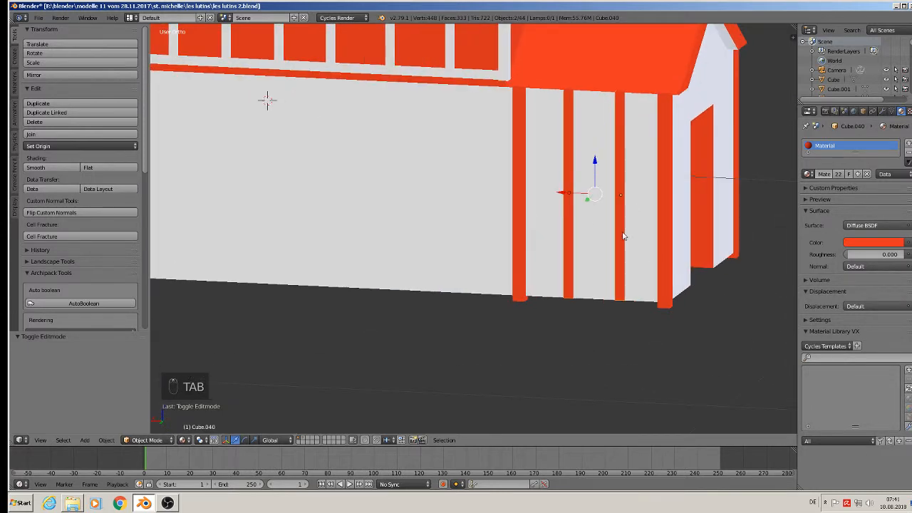
key("Tab")
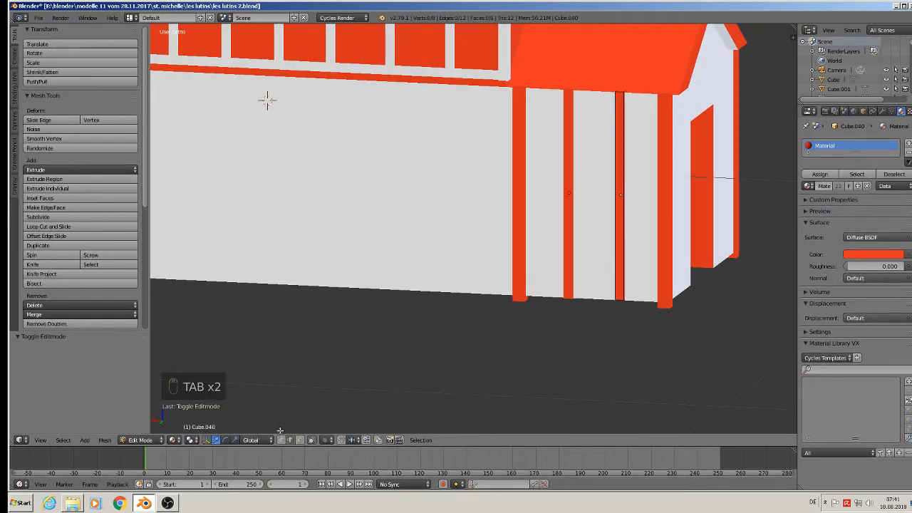
key("a")
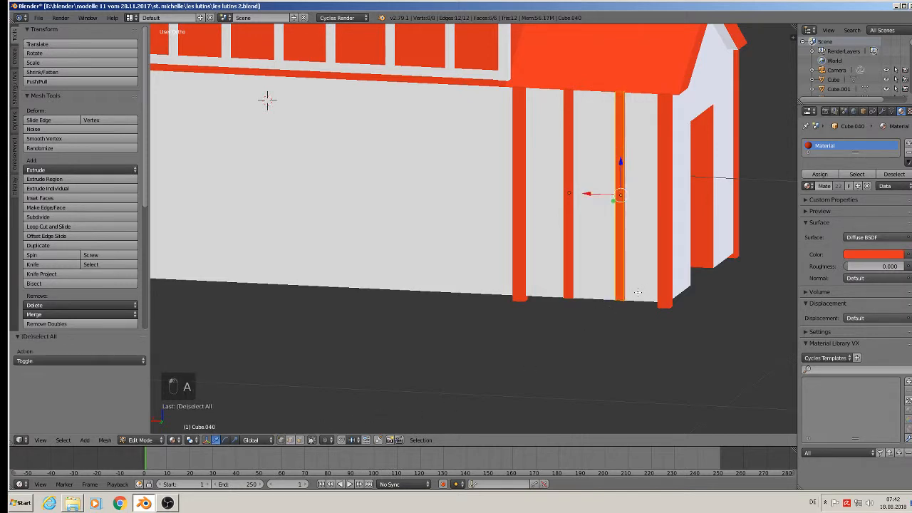
key("a")
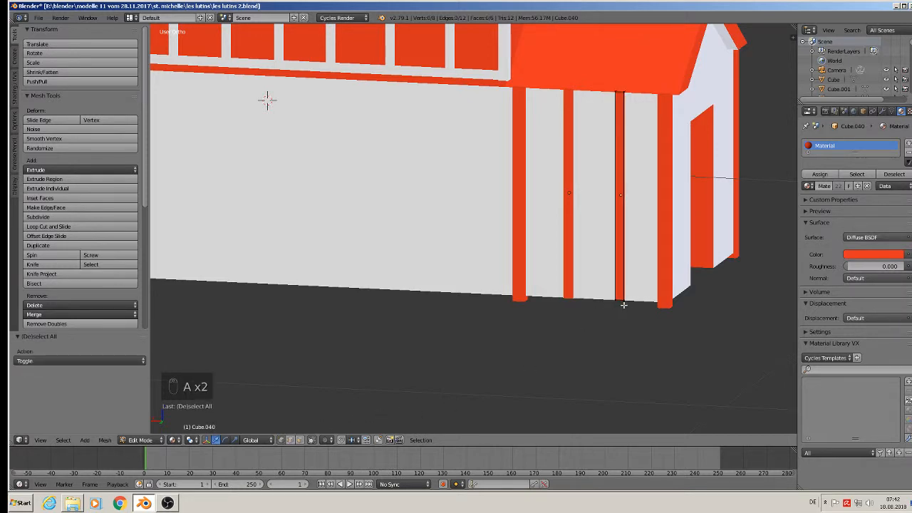
Circle-select the first post's bottom vertices and raise them along Z to shorten it.
key("c")
left_click(627, 302)
right_click(627, 302)
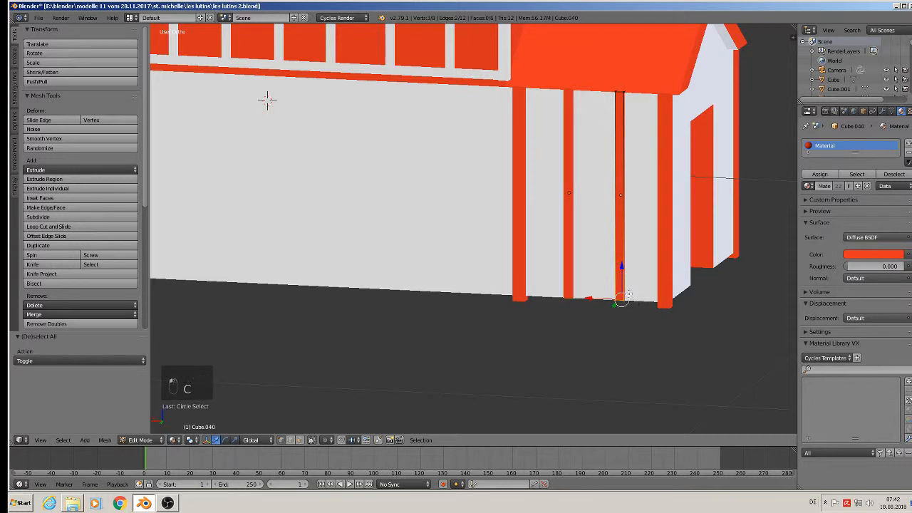
key("c")
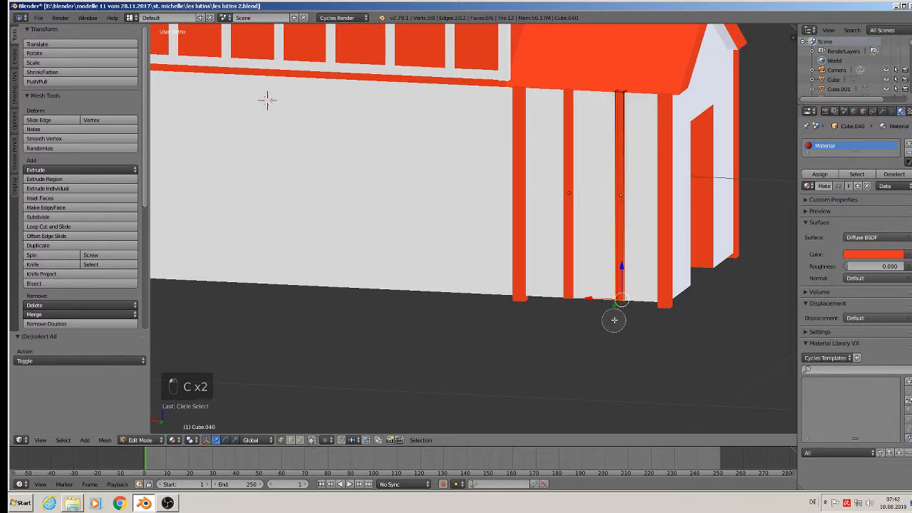
left_click(614, 301)
right_click(626, 286)
key("g")
key("z")
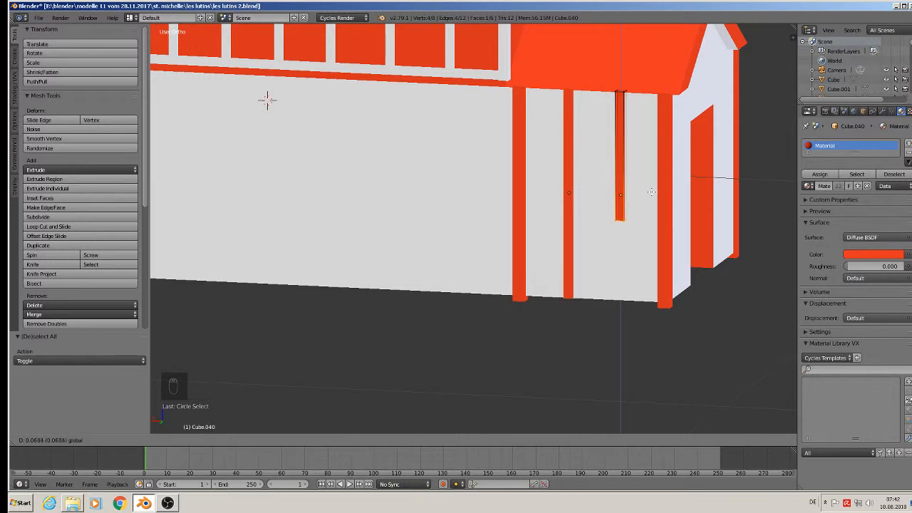
left_click(611, 223)
key("a")
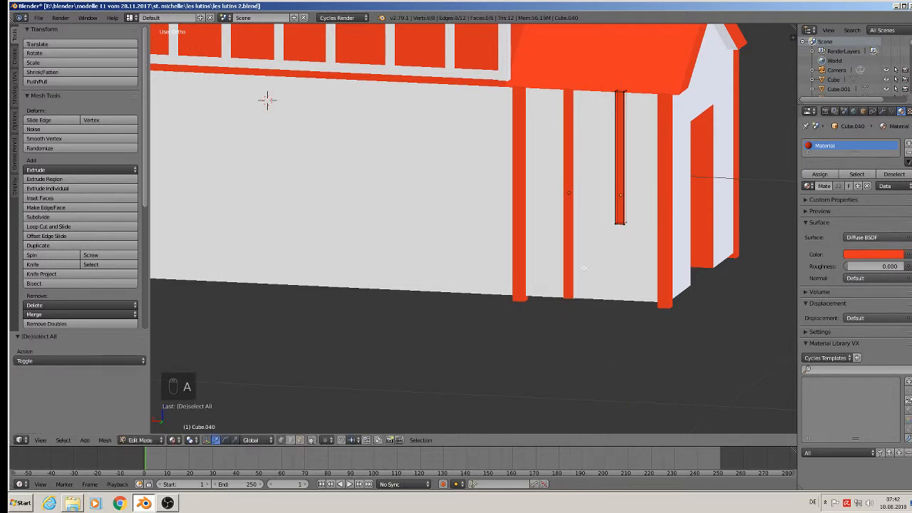
key("Tab")
Select the neighbouring red post and raise its base vertices upward.
right_click(574, 262)
key("Tab")
key("a")
key("a")
key("a")
key("c")
left_click(567, 298)
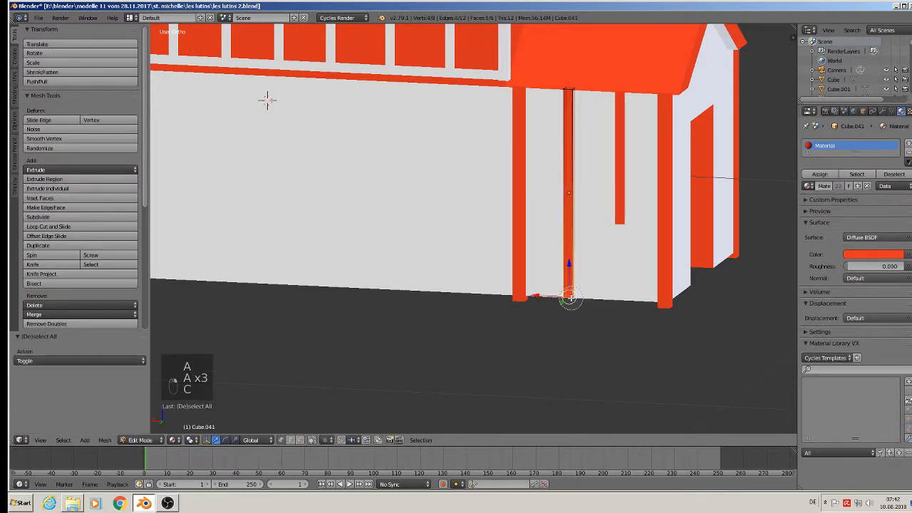
left_click_drag(573, 264, 597, 186)
Check the shortened post from right, front and perspective views, then frame it.
key("KP_3")
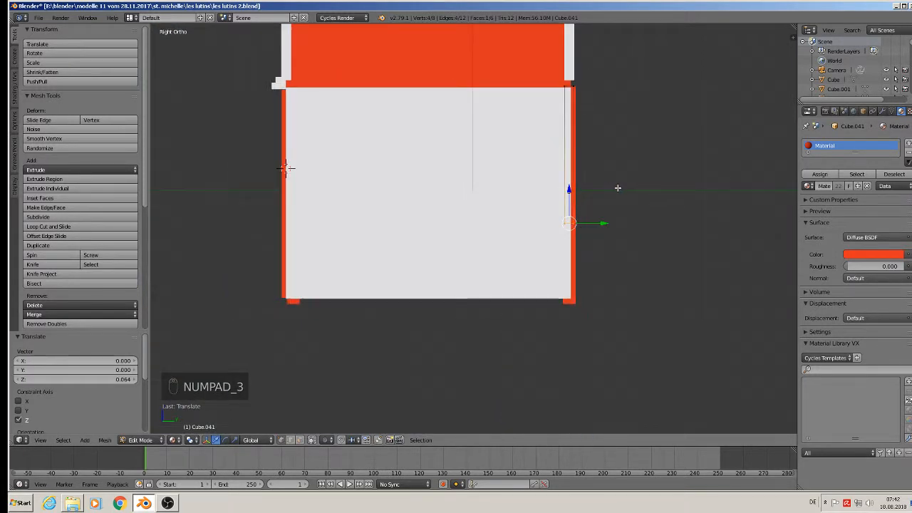
key("KP_1")
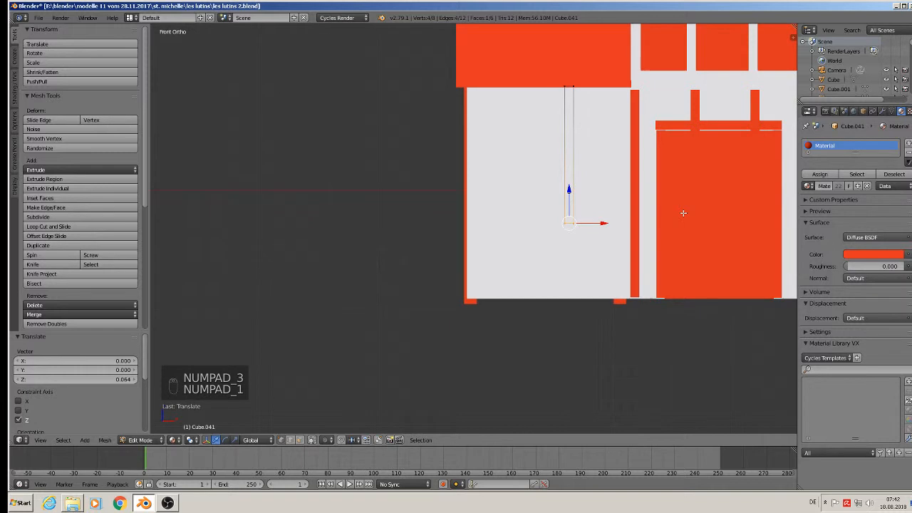
key("KP_3")
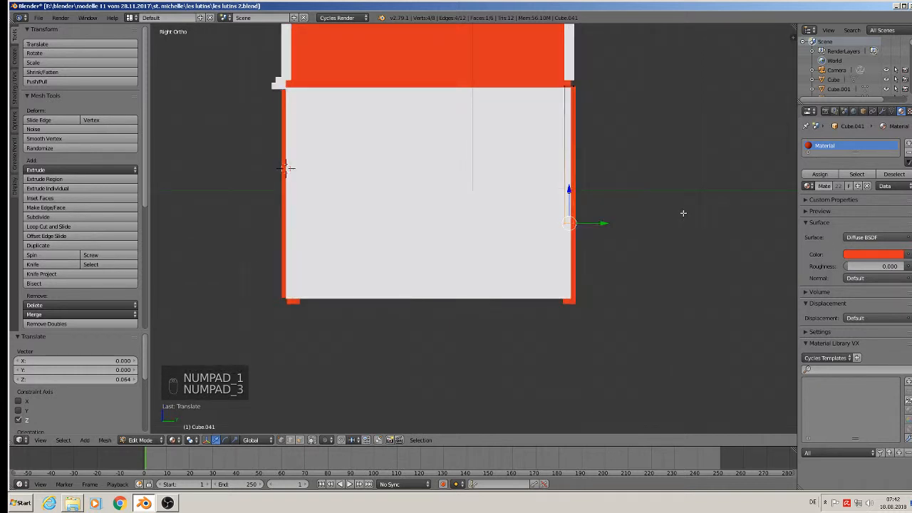
key("KP_5")
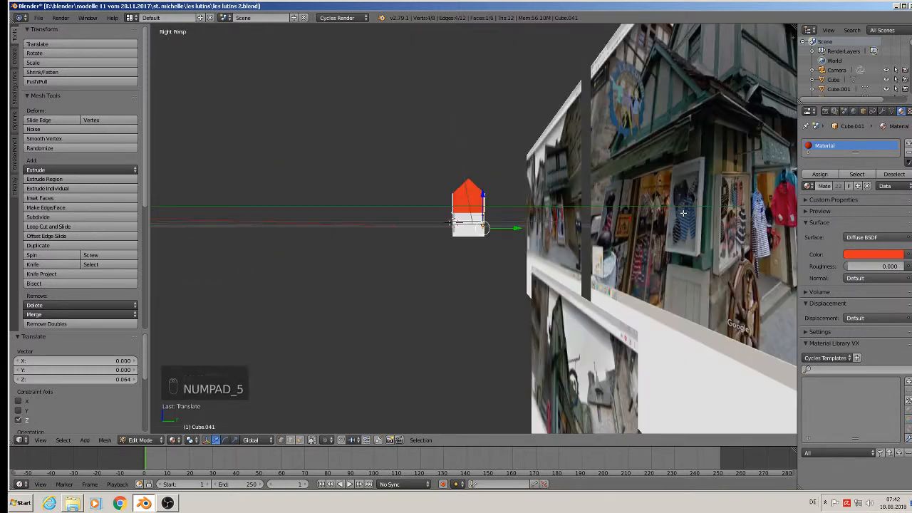
key("KP_6")
key("KP_1")
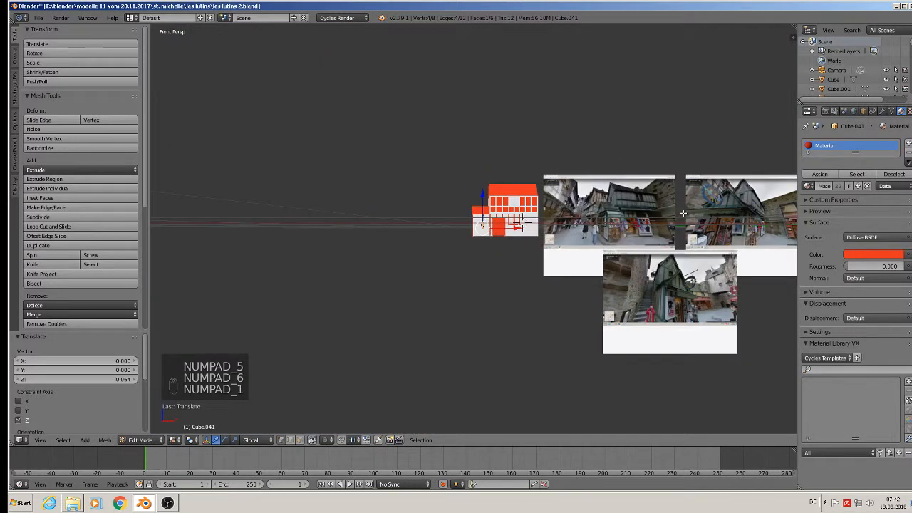
scroll(499, 255, "up", 1)
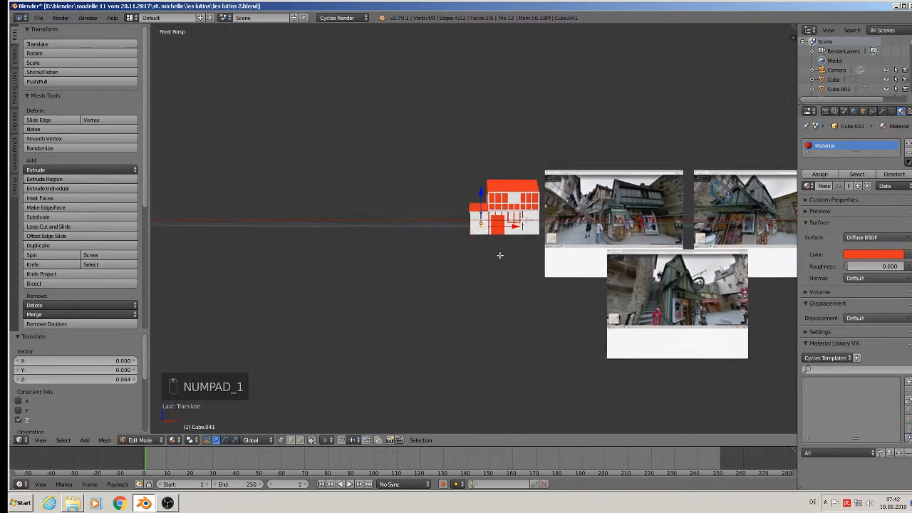
key("Tab")
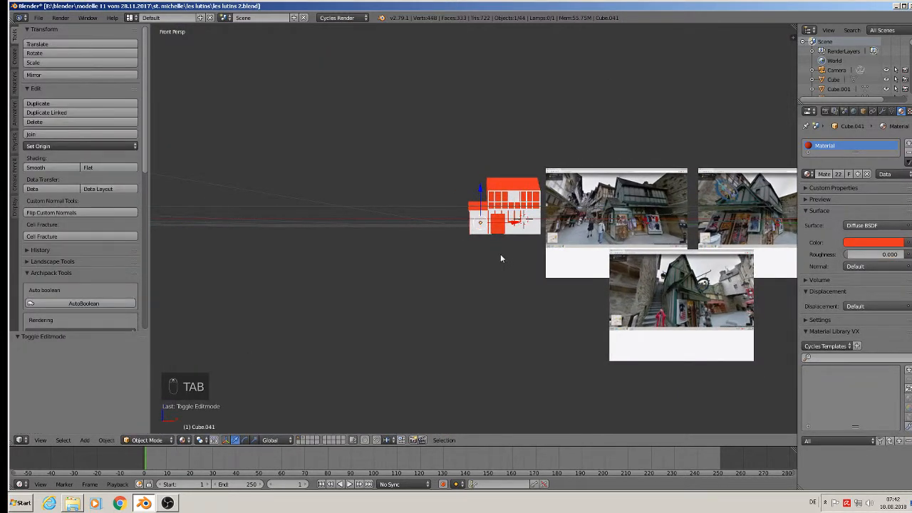
key("KP_Decimal")
middle_click_drag(498, 256, 704, 271)
Raise the second post's bottom slightly further, then bring the wing wall back into view.
key("Tab")
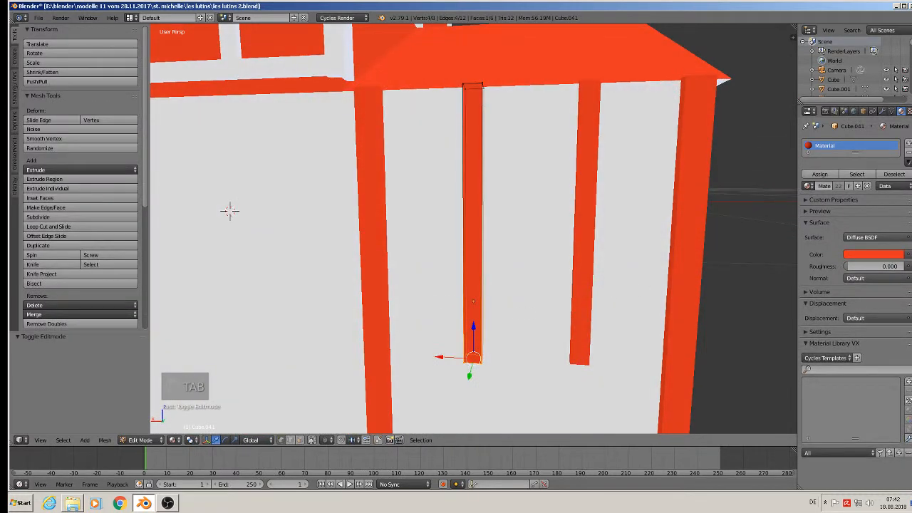
left_click_drag(476, 328, 478, 323)
key("Tab")
scroll(480, 330, "down", 3)
middle_click_drag(483, 365, 531, 314, "shift")
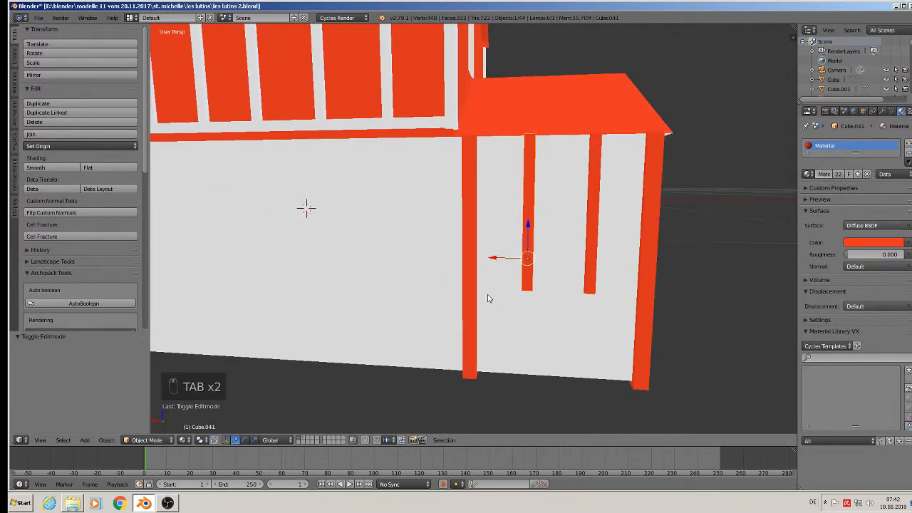
middle_click_drag(646, 322, 608, 325)
On the main house mesh, limit selection to visible and add a low horizontal loop cut.
right_click(609, 325)
key("Tab")
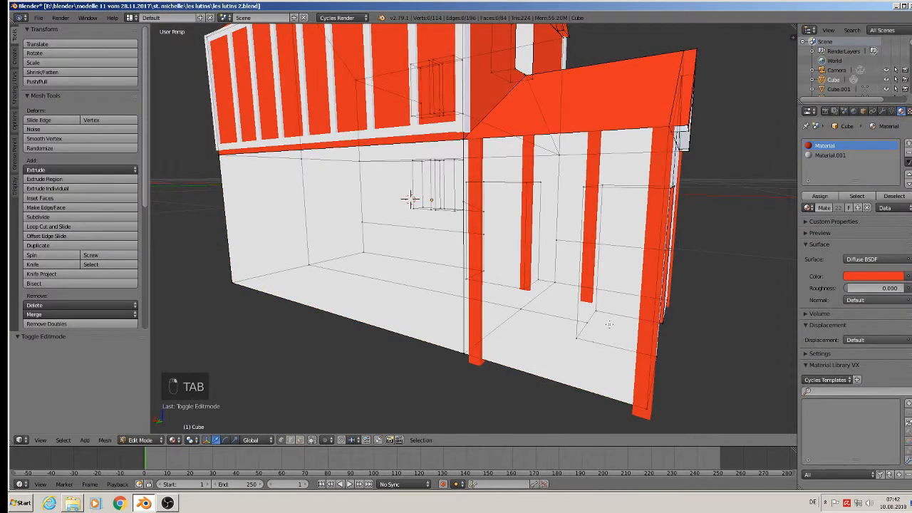
left_click(311, 440)
middle_click_drag(518, 312, 539, 311)
key("ctrl+r")
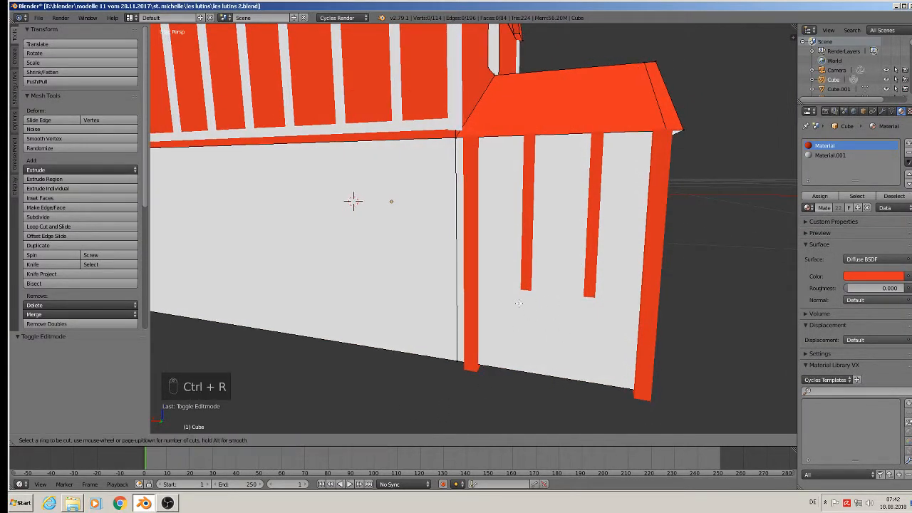
left_click(451, 278)
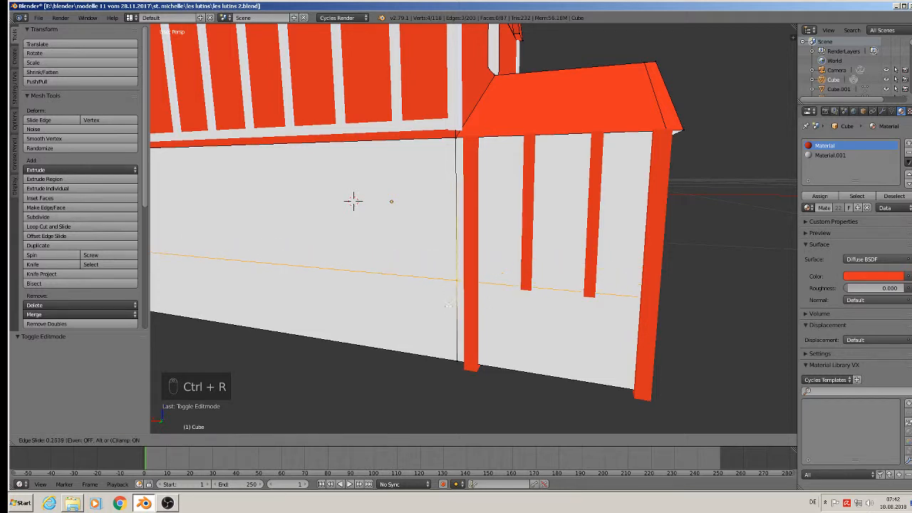
left_click(519, 313)
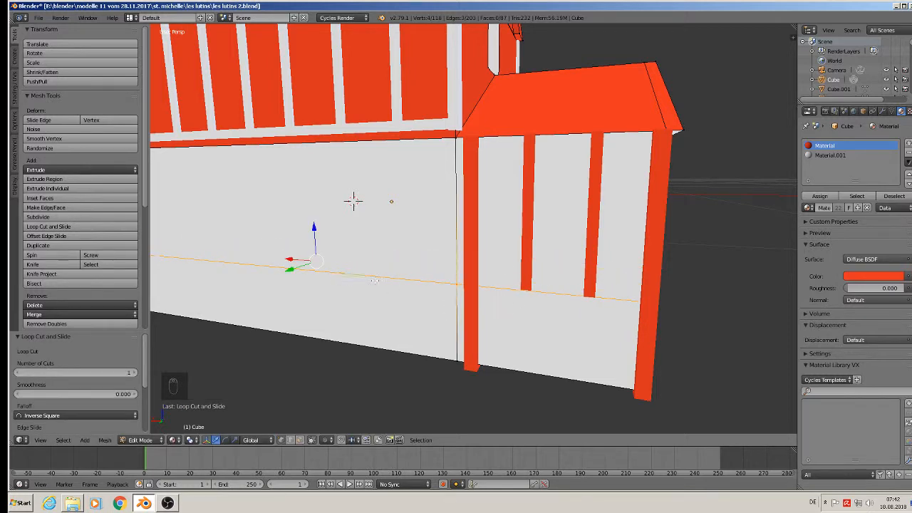
scroll(712, 343, "down", 3)
Start a second loop cut near the wing's door gable, cancel it, and orbit the house.
middle_click_drag(712, 343, 683, 306)
scroll(681, 305, "down", 3)
key("ctrl+r")
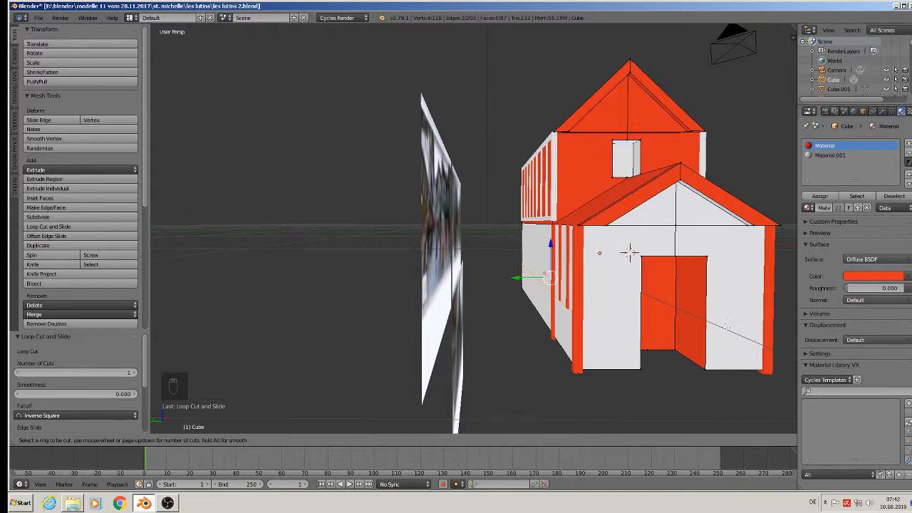
key("Escape")
mouse_move(744, 359)
middle_mouse_down()
mouse_move(778, 367)
mouse_move(737, 359)
middle_mouse_up()
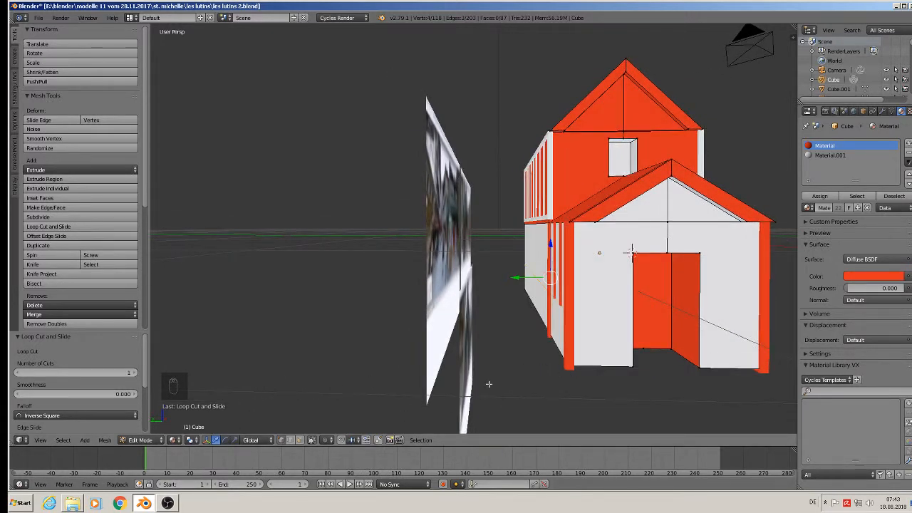
Knife-cut a door-top-height edge from the wall's left edge to the door.
left_click(36, 265)
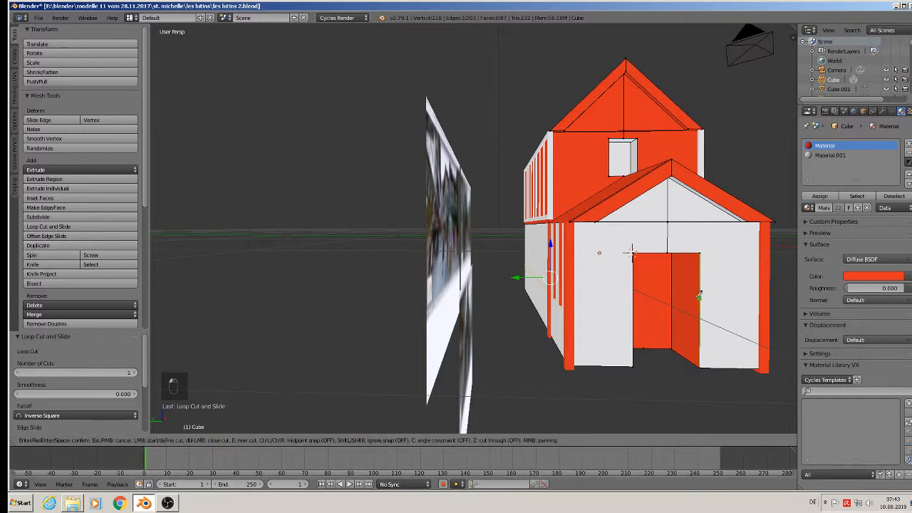
left_click(570, 249)
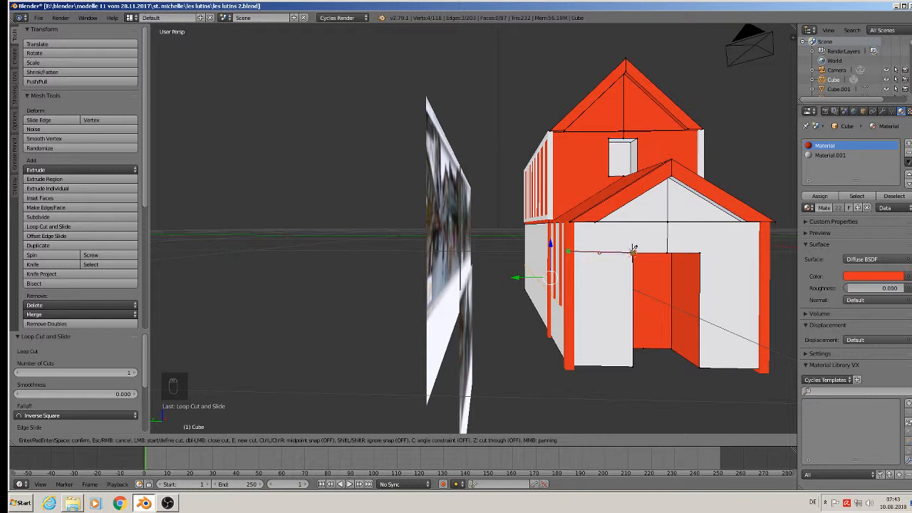
left_click(633, 251)
key("Return")
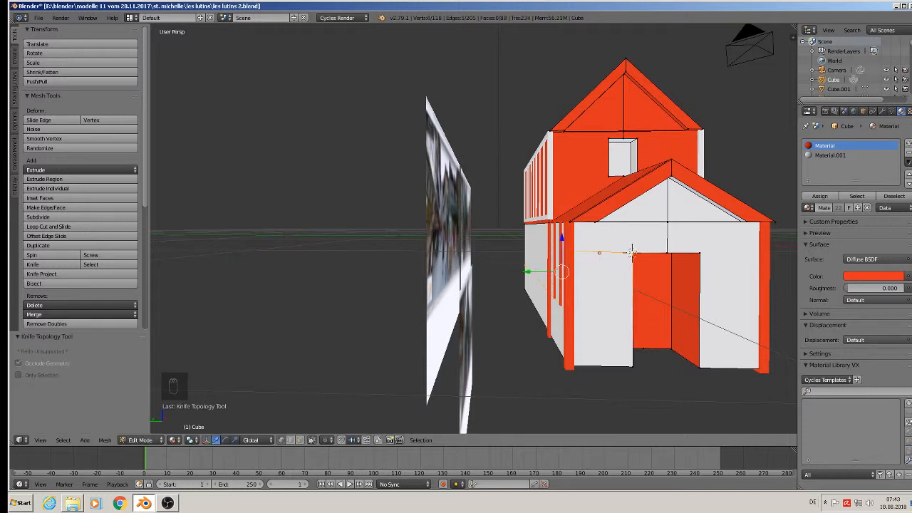
Knife-cut the matching edge from the door's right edge to the wall's right edge.
left_click(44, 264)
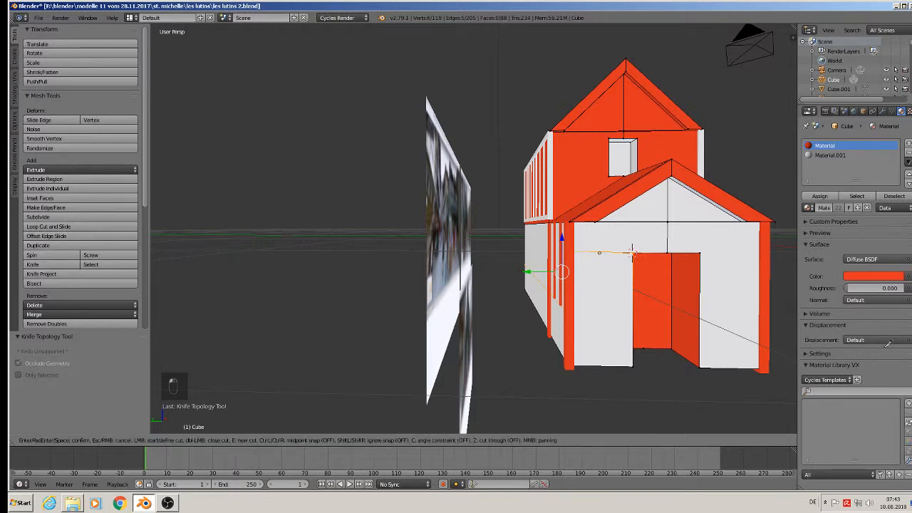
left_click(700, 252)
left_click(769, 252)
key("Return")
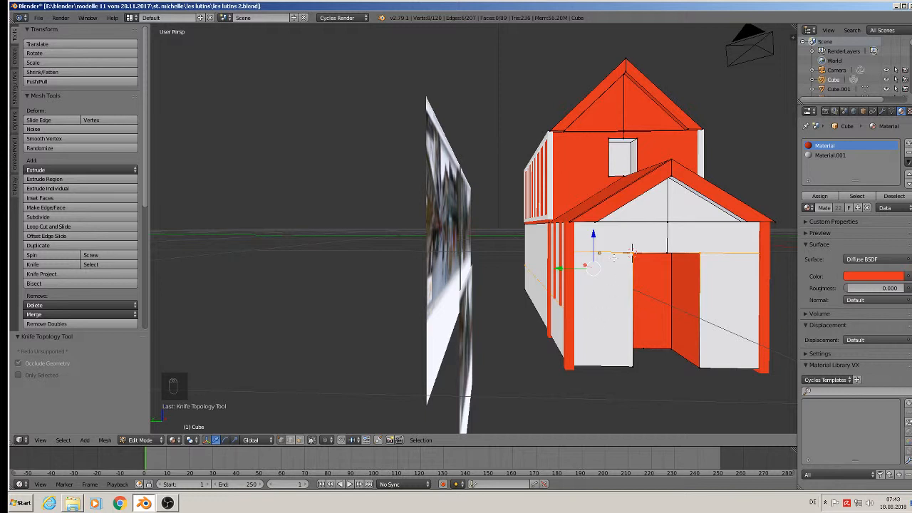
Try an Edge Slide on the wall's edge loop from command search, then undo it.
key("space")
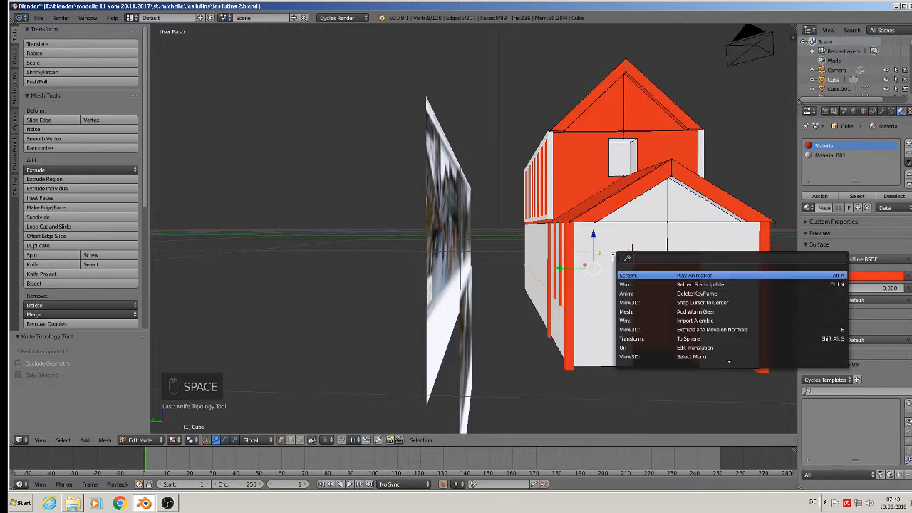
type("ed")
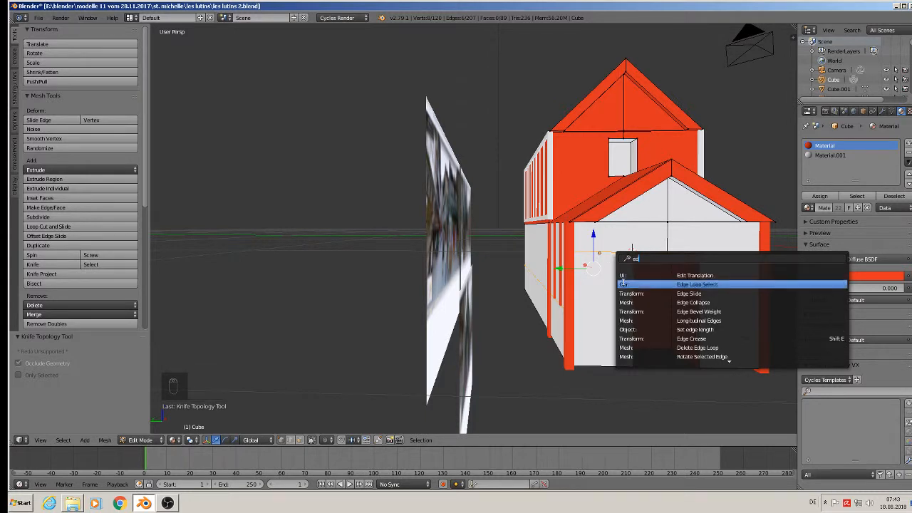
left_click(674, 293)
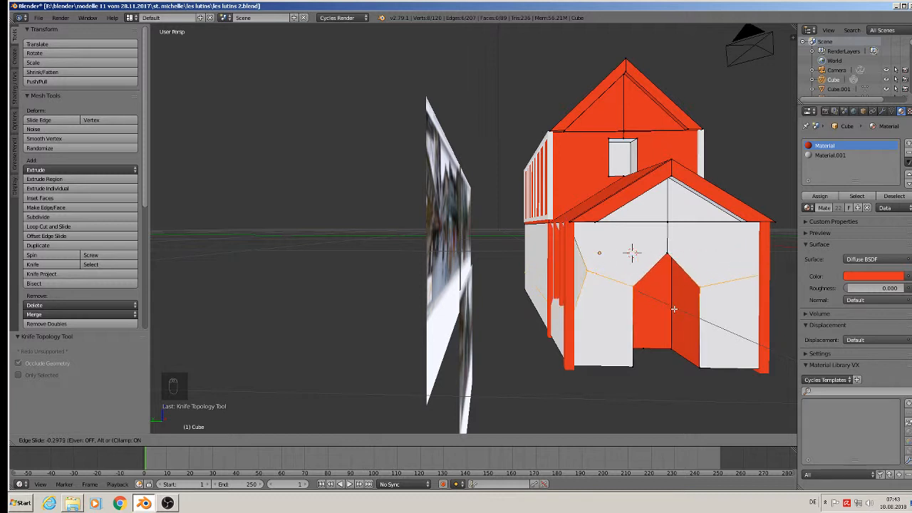
left_click(667, 281)
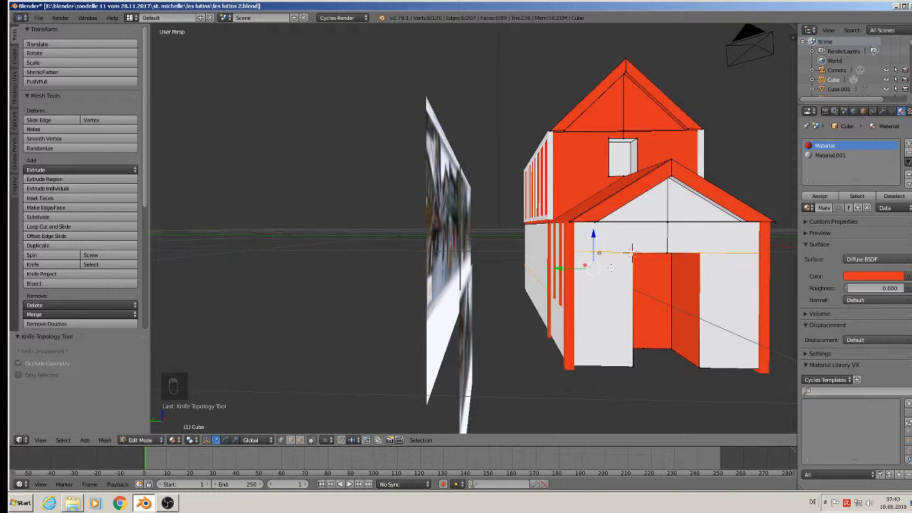
scroll(631, 249, "down", 3)
key("ctrl+z")
key("ctrl+z")
key("ctrl+z")
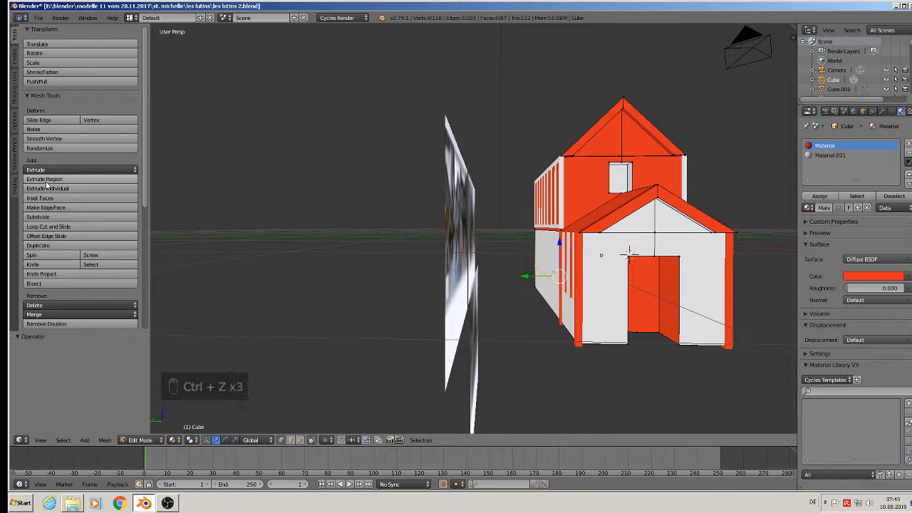
Knife-cut a door-top-height edge across the wall on the door's left side.
left_click(33, 264)
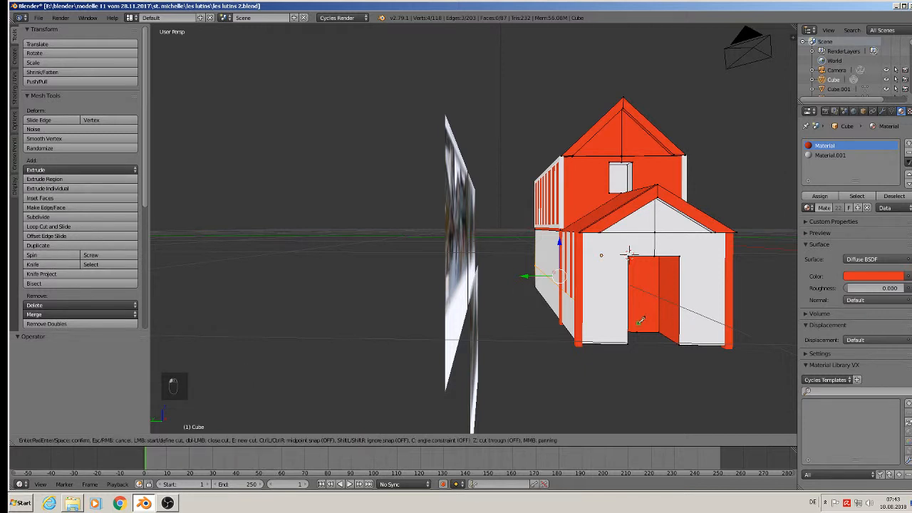
left_click(583, 294)
left_click(627, 303)
key("Return")
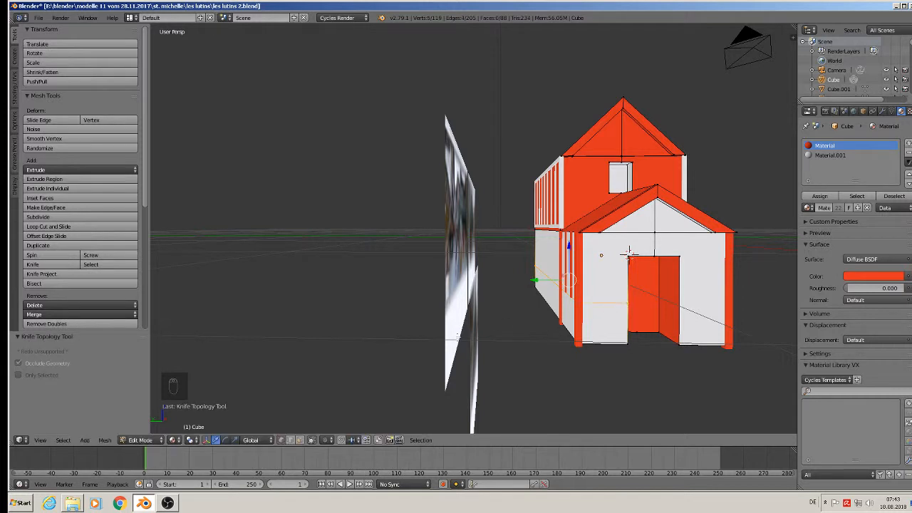
Knife-cut the matching edge from the door's right edge to the wall's right edge, then return to Object Mode.
left_click(33, 264)
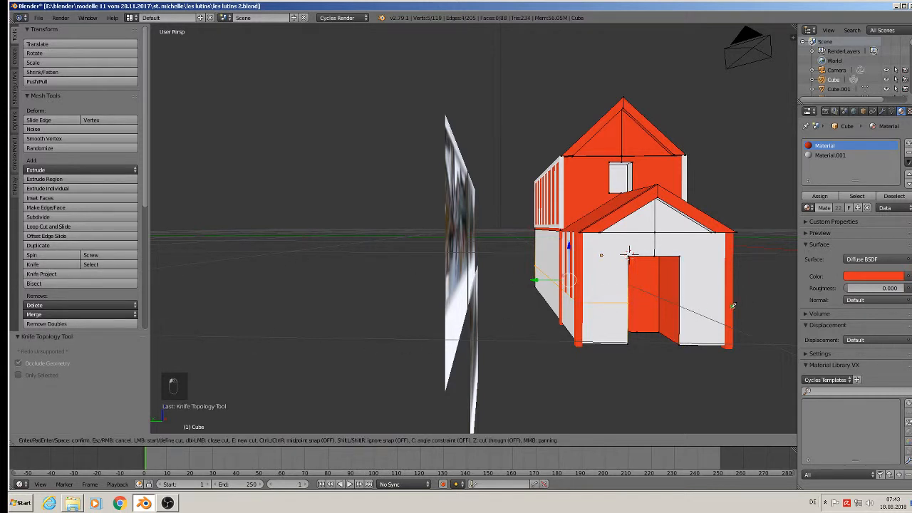
left_click(682, 303)
left_click(727, 304)
key("Return")
key("Tab")
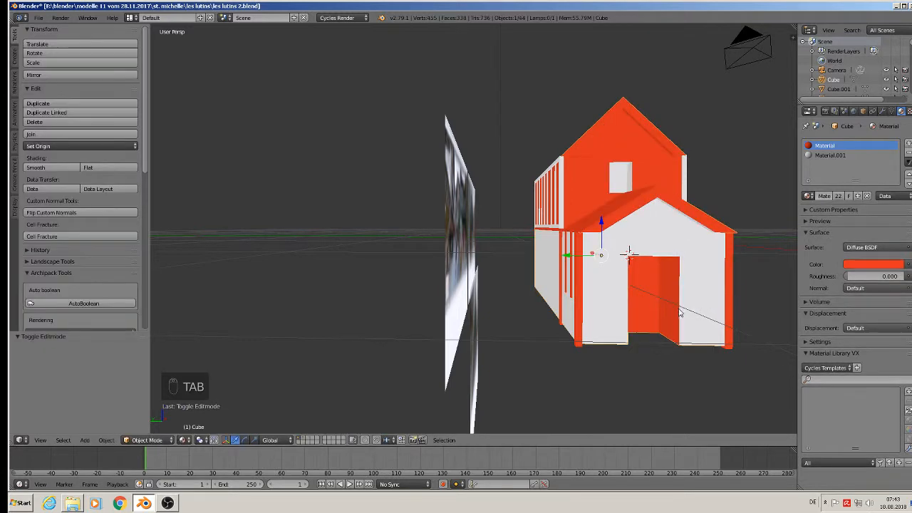
Save the model under the new name les lutins 3.blend.
middle_click_drag(618, 318, 659, 337)
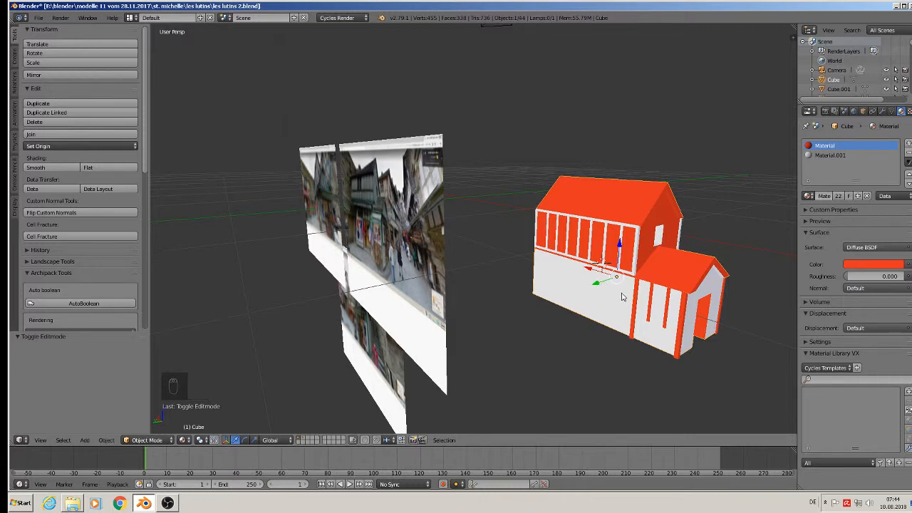
scroll(621, 296, "up", 3)
scroll(631, 247, "down", 4)
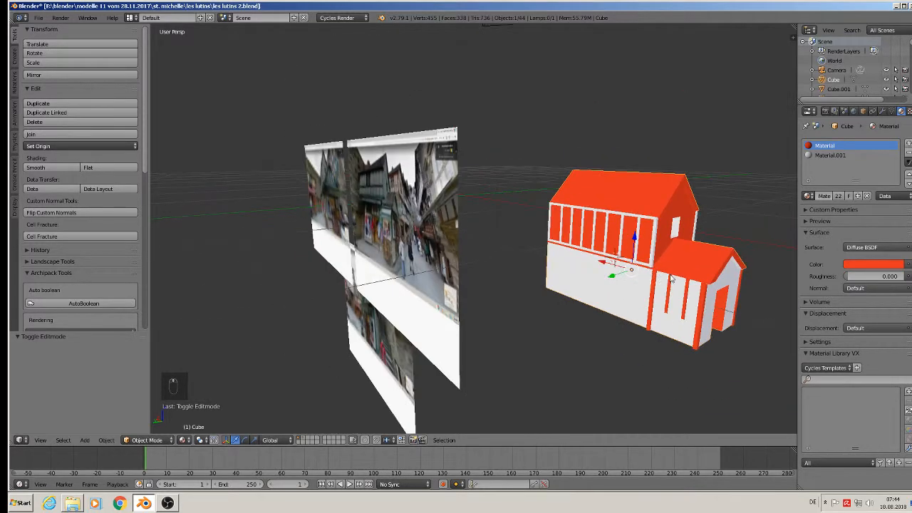
middle_click_drag(631, 247, 592, 276)
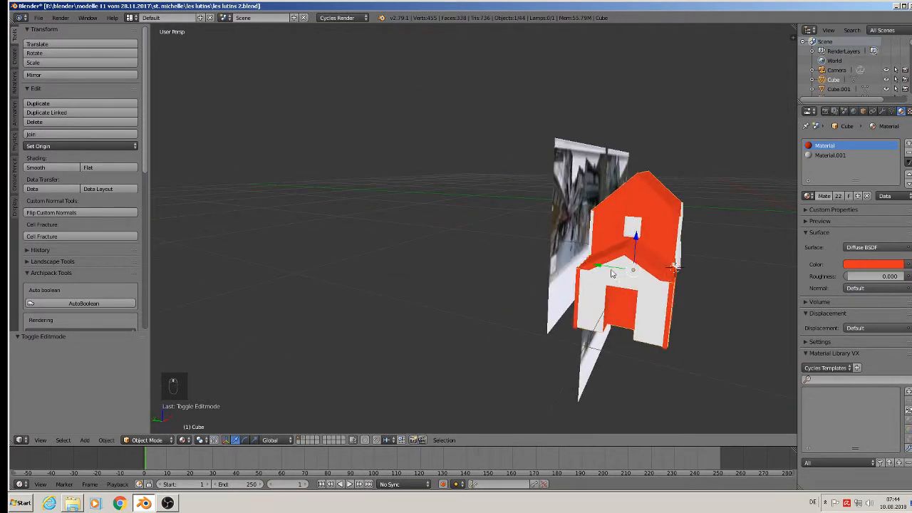
left_click(38, 17)
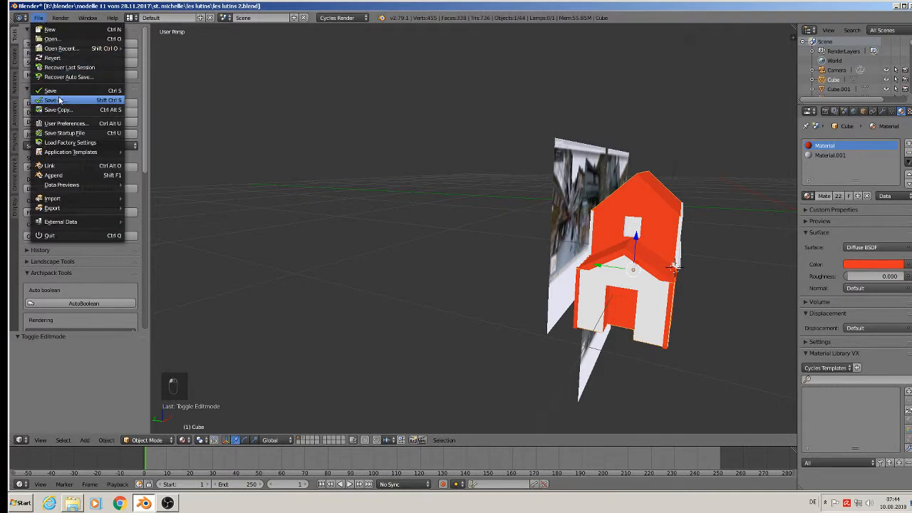
left_click(60, 100)
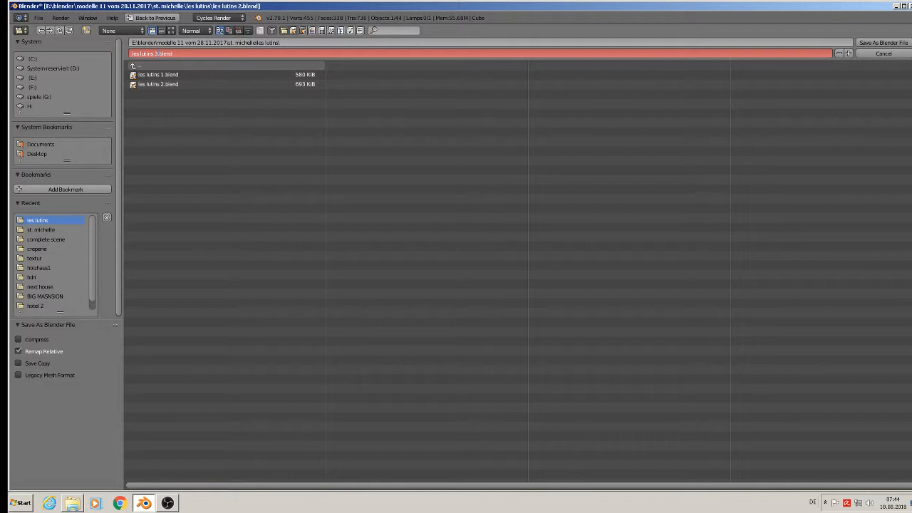
left_click(875, 43)
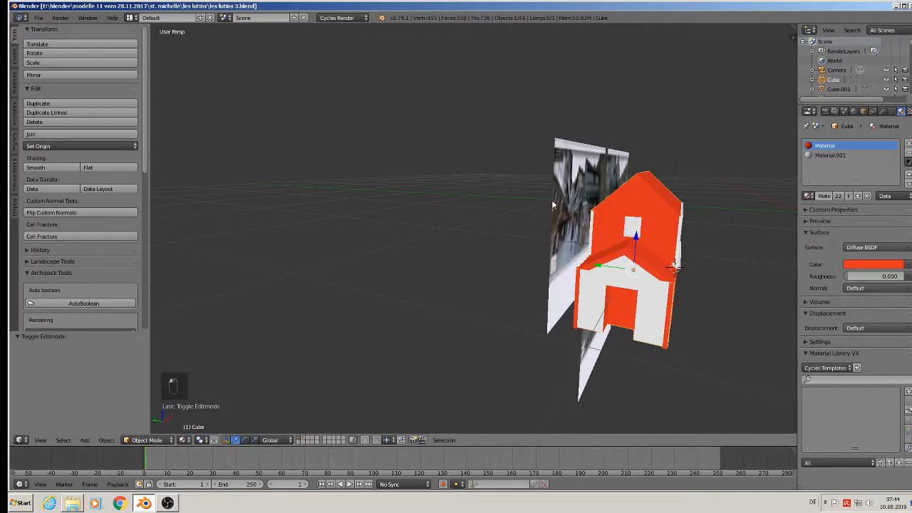
Switch to front view and zoom in on the reference photos to compare.
key("KP_1")
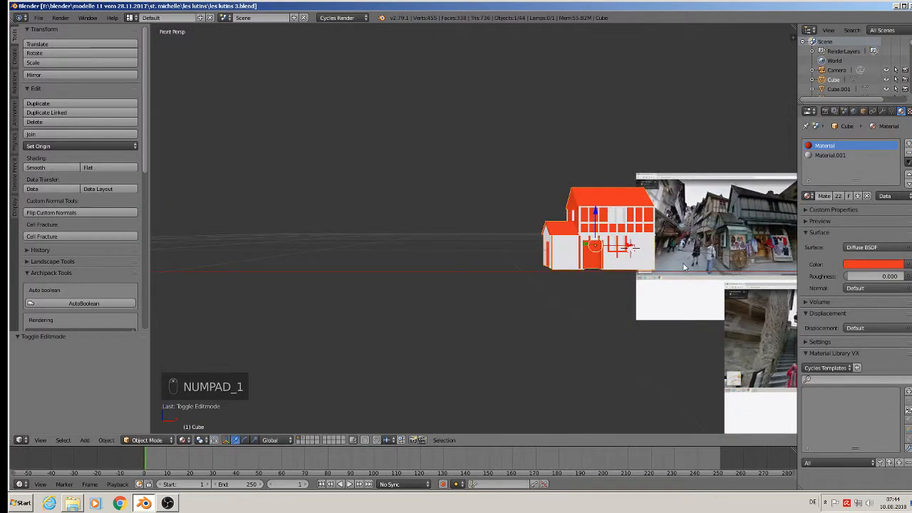
middle_click_drag(681, 278, 466, 195, "shift")
scroll(467, 195, "up", 1)
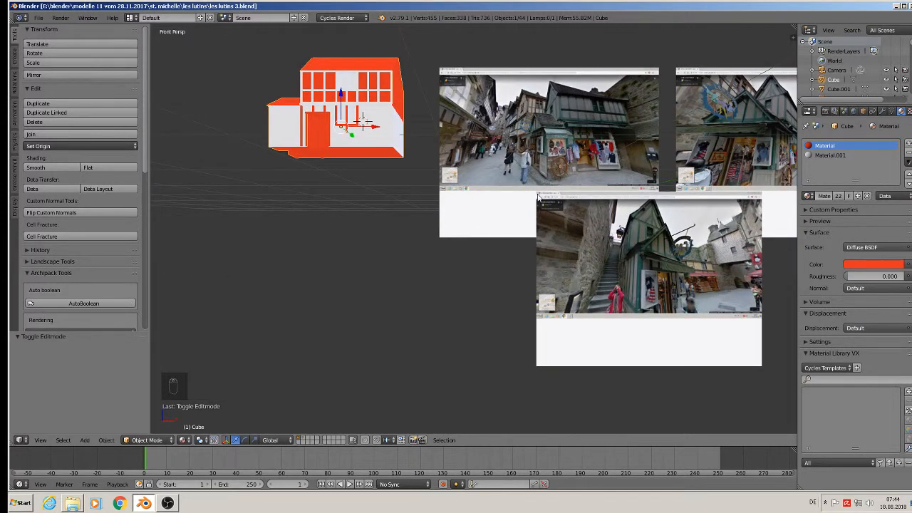
scroll(570, 201, "up", 2)
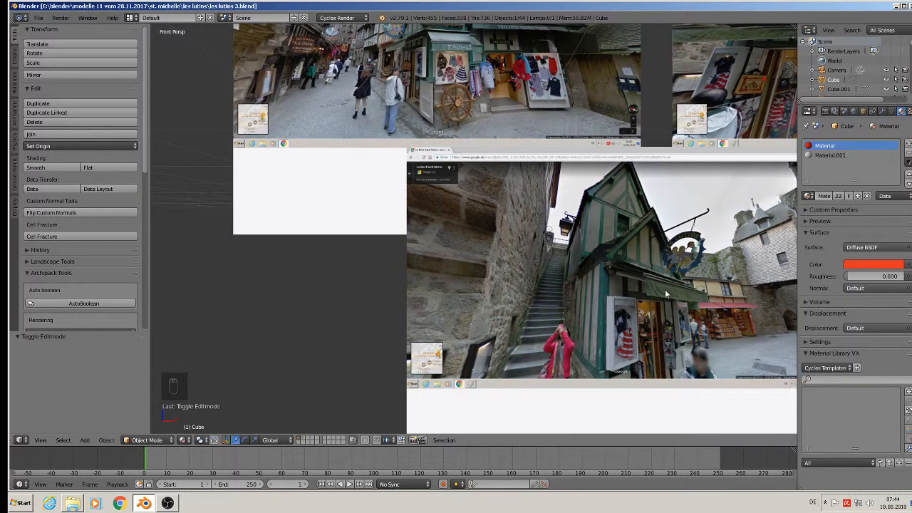
scroll(611, 244, "down", 5)
Orbit back to a perspective view facing the front gable and select a porch post.
middle_click_drag(322, 178, 611, 279, "shift")
scroll(531, 232, "up", 6)
middle_click_drag(532, 232, 554, 254)
right_click(549, 243)
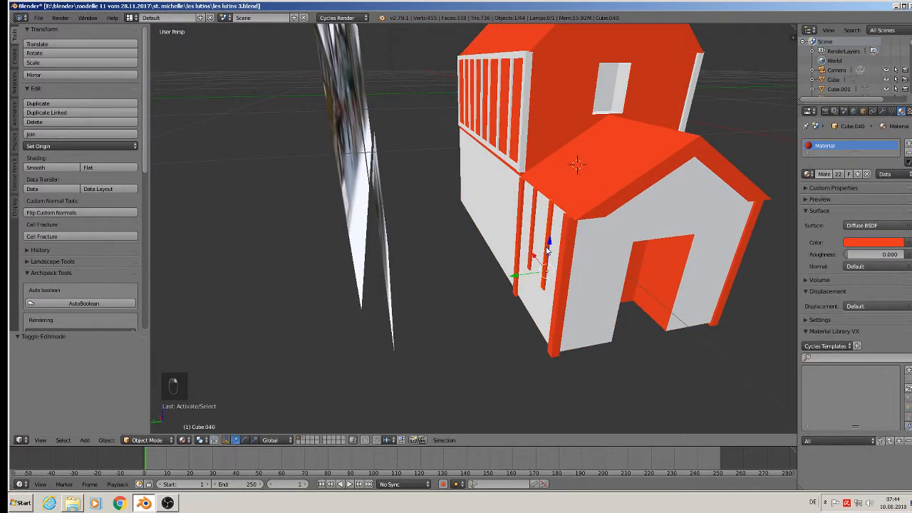
Duplicate the post and position a resized copy beside the doorway at ground level.
key("shift+d")
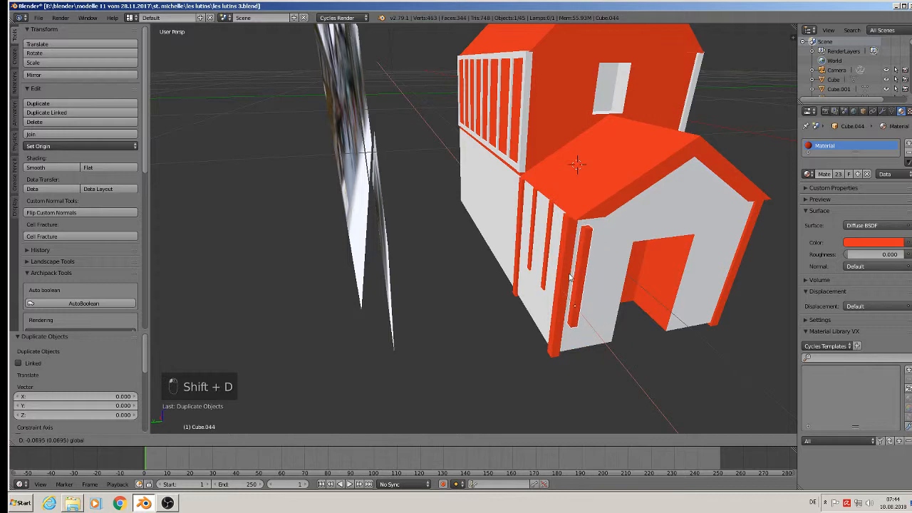
left_click_drag(567, 257, 571, 260)
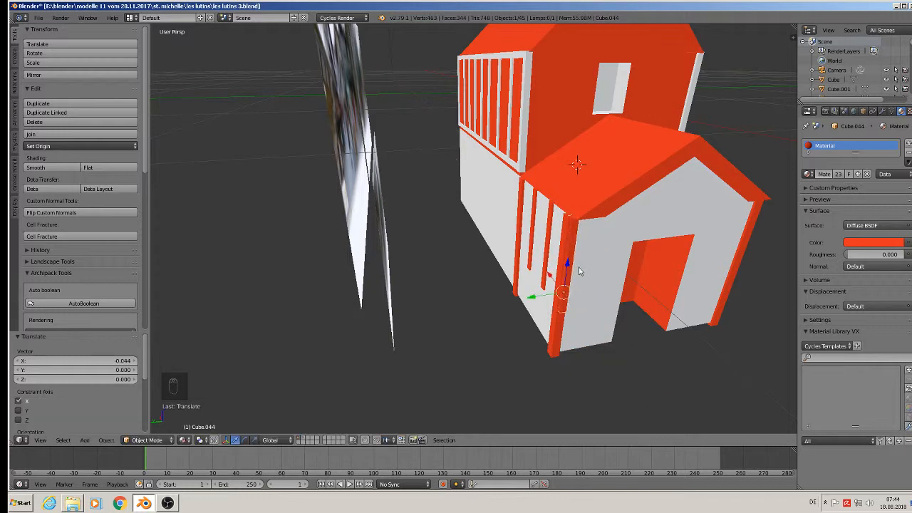
left_click_drag(543, 296, 602, 288)
middle_click_drag(601, 288, 568, 266)
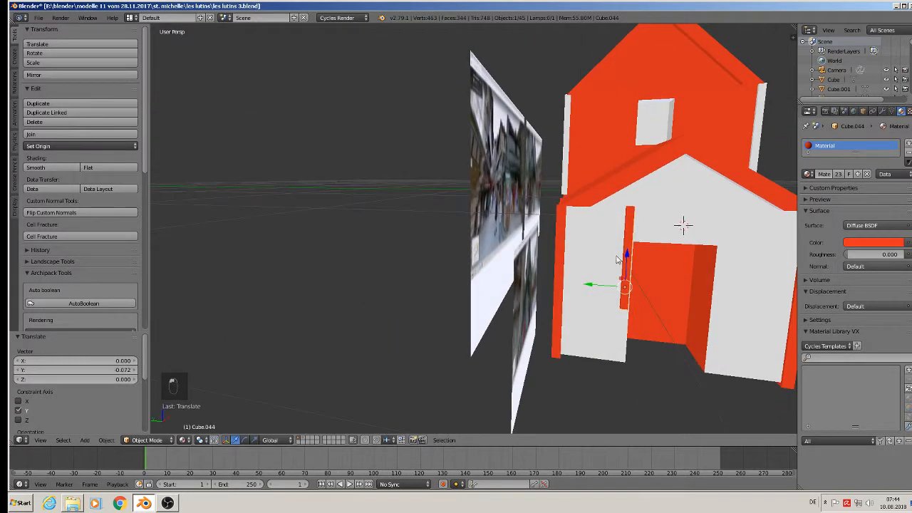
left_click_drag(627, 255, 630, 300)
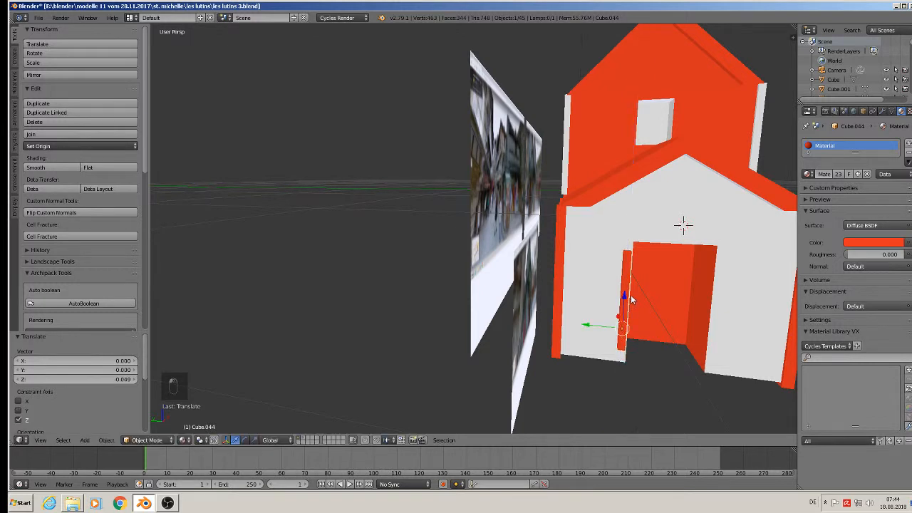
key("s")
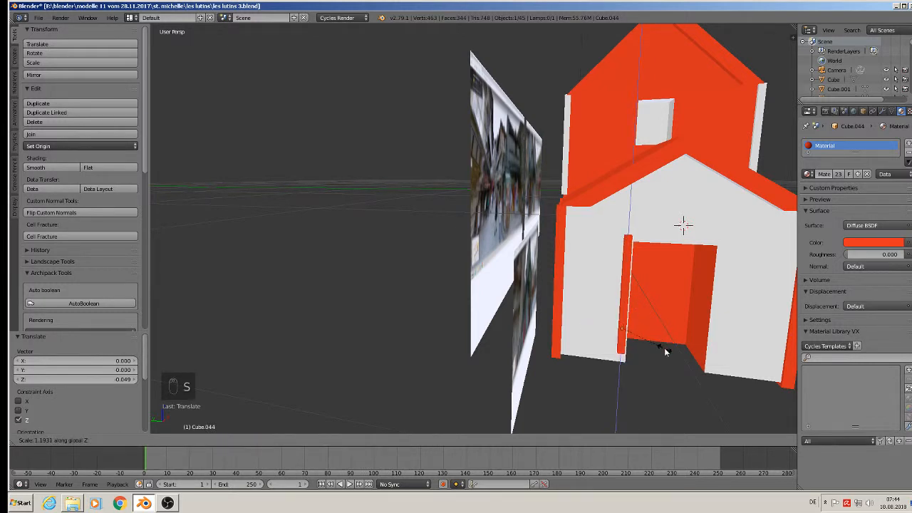
left_click(664, 352)
left_click_drag(623, 297, 625, 307)
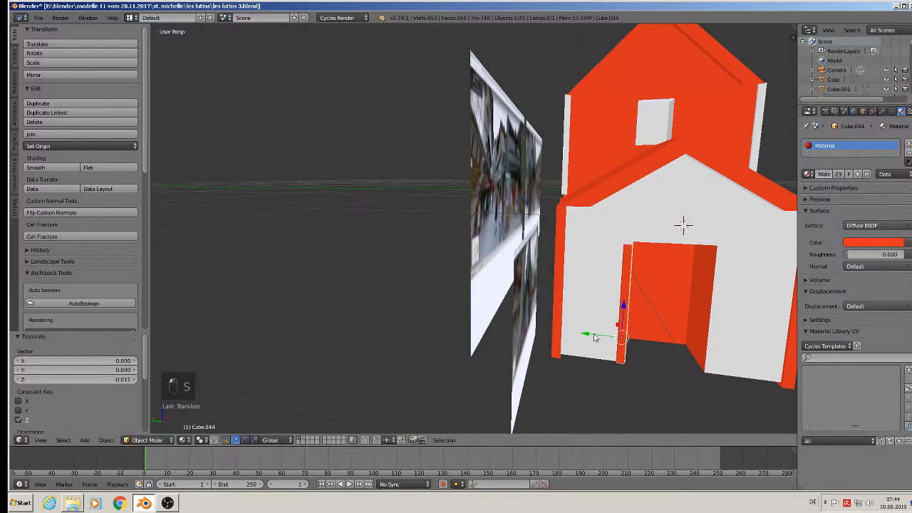
left_click_drag(593, 336, 637, 356)
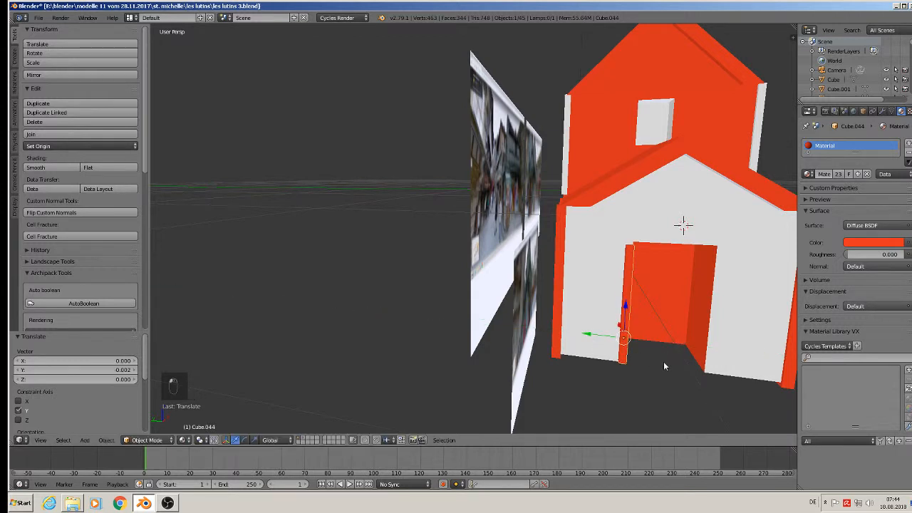
Stretch the door post vertically and copy it along Y to the door's right edge.
key("s")
key("z")
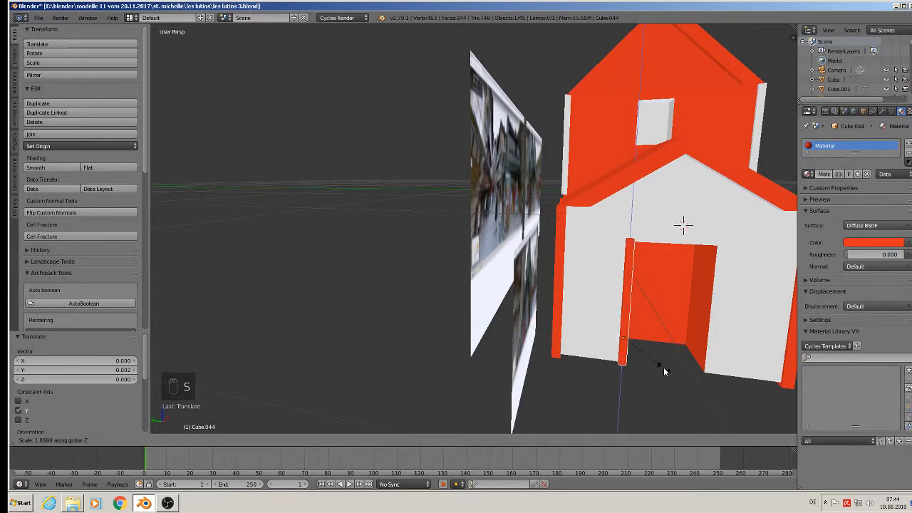
left_click(662, 356)
middle_click_drag(662, 352, 529, 320)
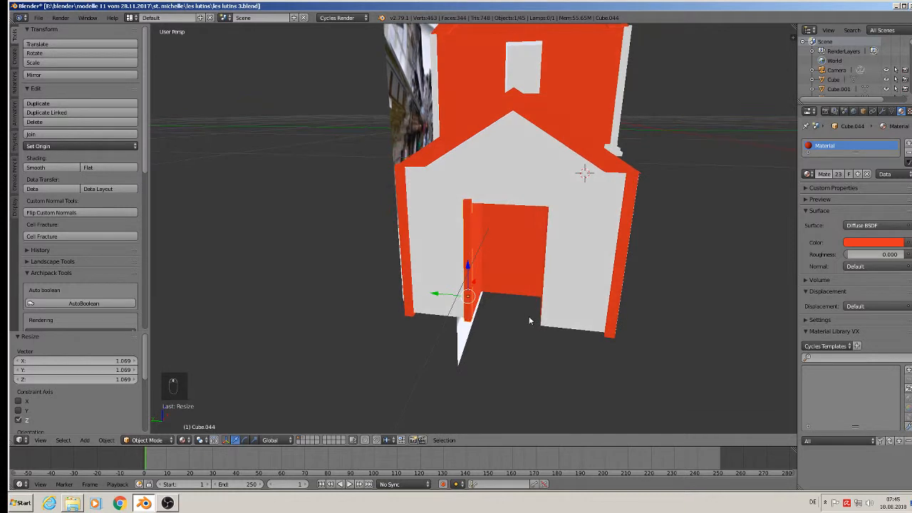
key("shift+d")
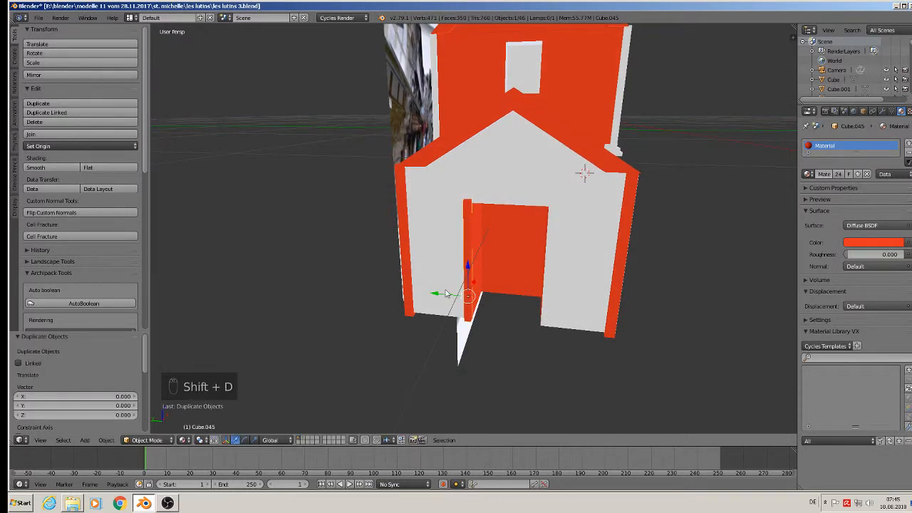
key("y")
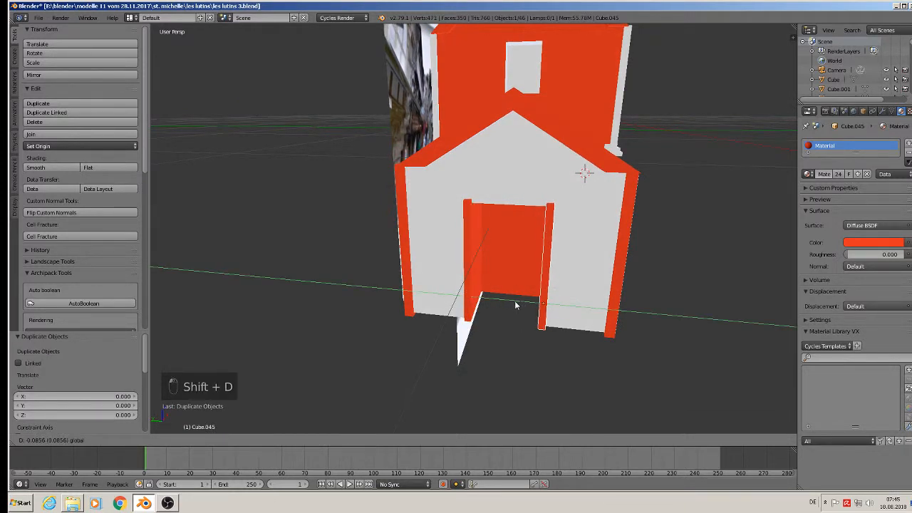
left_click(515, 302)
Copy a third post into the doorway and rotate it 90° around X into a flat beam.
key("shift+d")
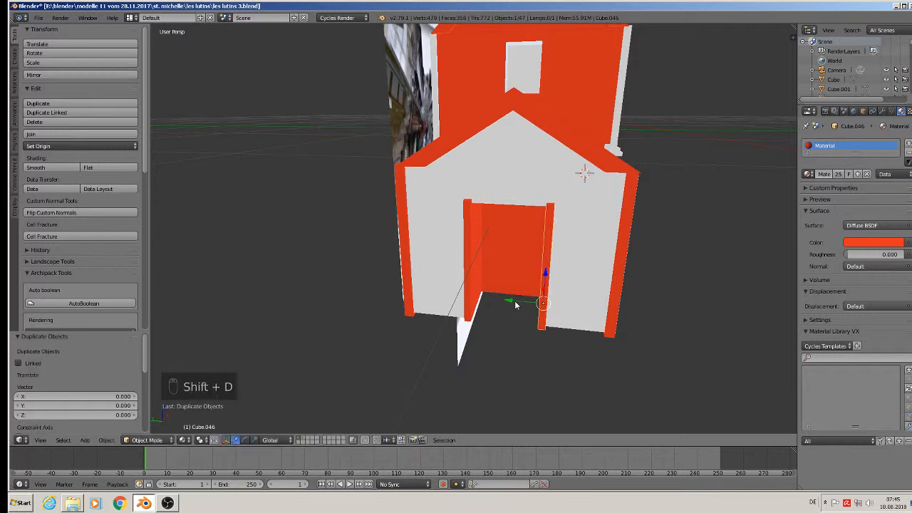
key("y")
left_click(470, 292)
middle_click_drag(499, 308, 475, 303)
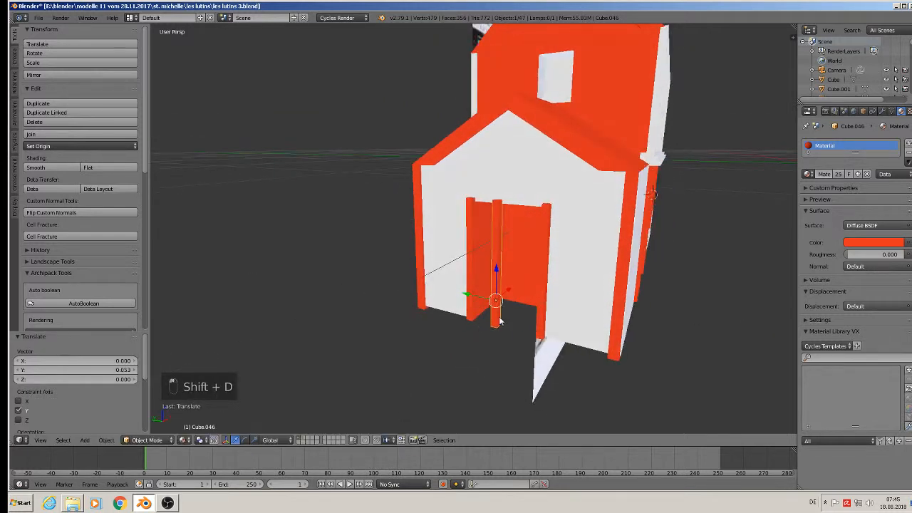
type("ry90")
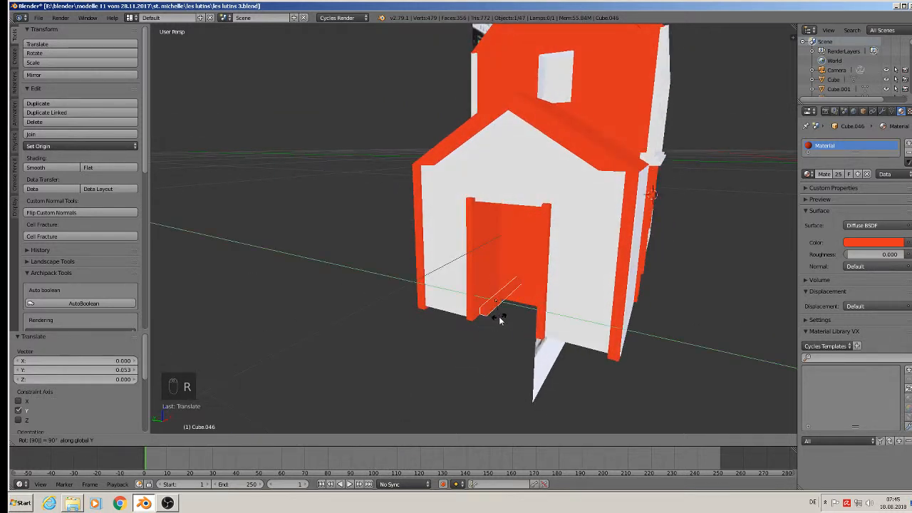
key("Escape")
key("r")
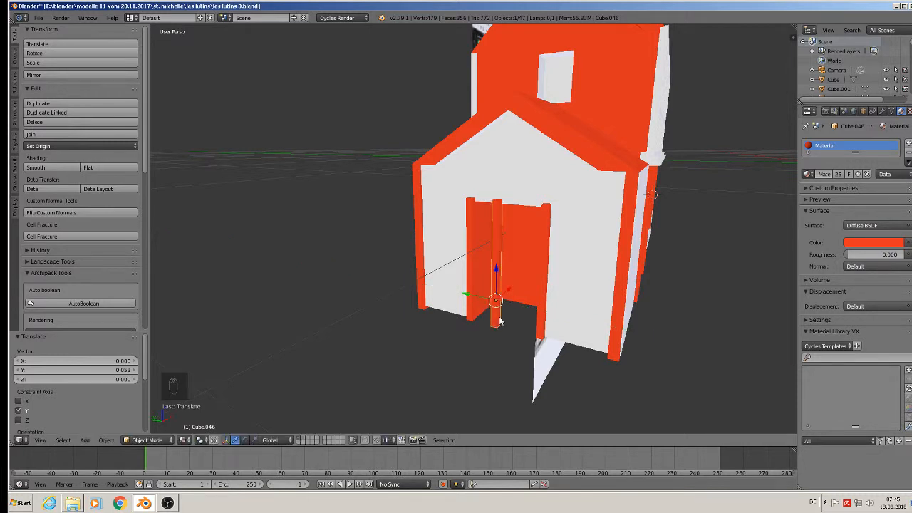
type("x90")
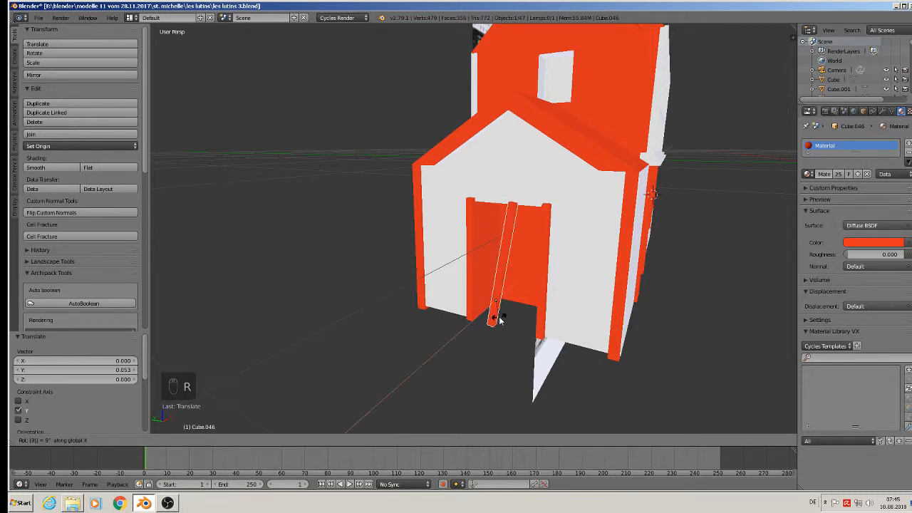
key("Return")
Raise the beam to the door top, shorten it to 0.655 along Y, and centre it over the opening.
left_click_drag(488, 273, 539, 183)
middle_click_drag(559, 213, 598, 211)
key("s")
key("y")
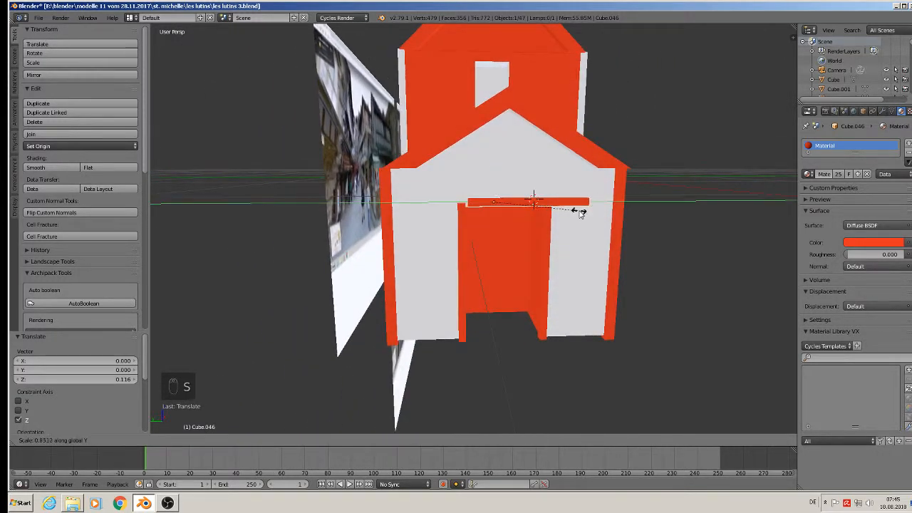
left_click(560, 210)
key("g")
key("x")
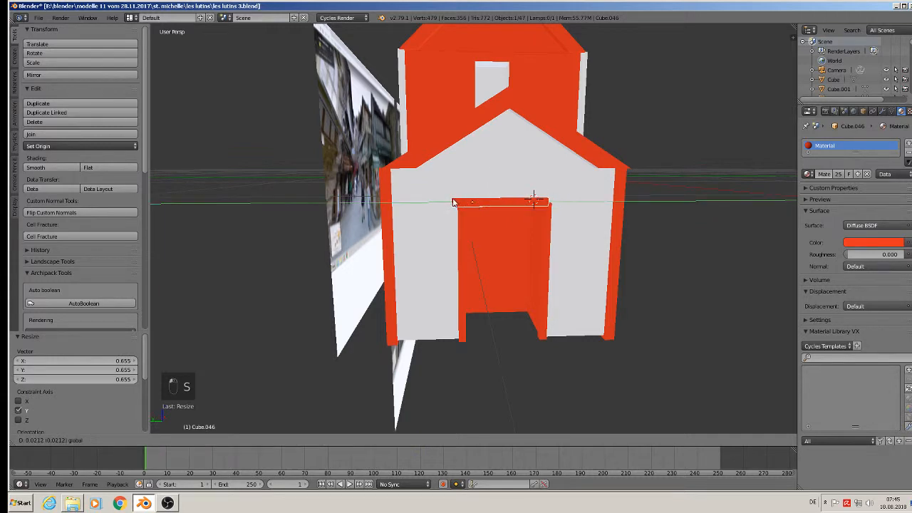
left_click(457, 205)
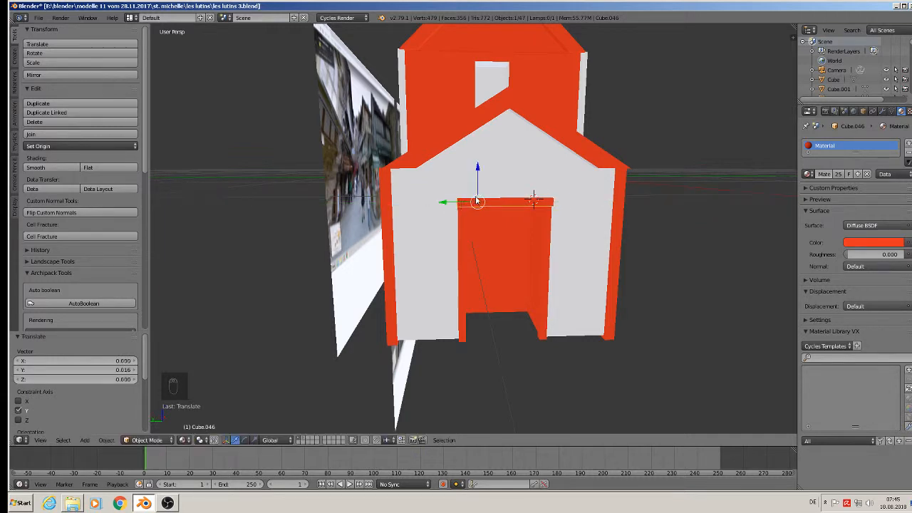
middle_click_drag(463, 203, 547, 288)
scroll(534, 262, "up", 2)
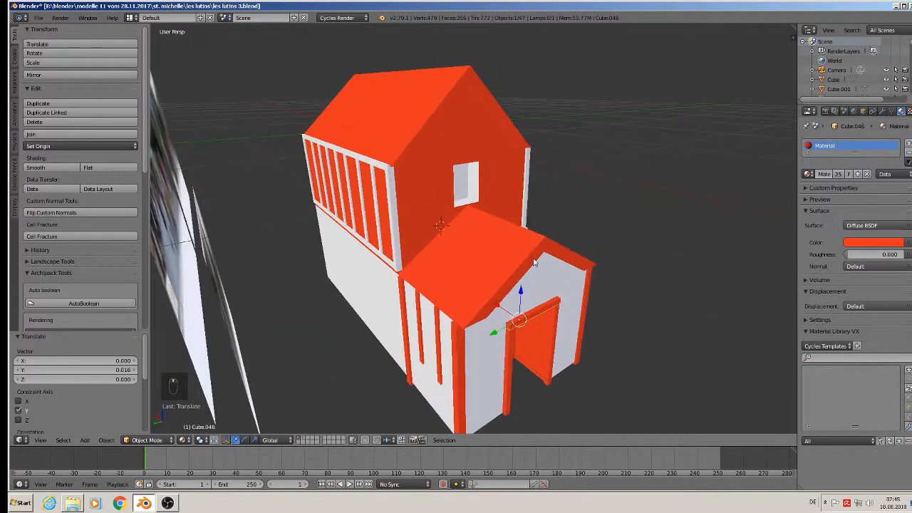
Duplicate the door beam and move the copy up onto the gable wall by the window.
key("shift+d")
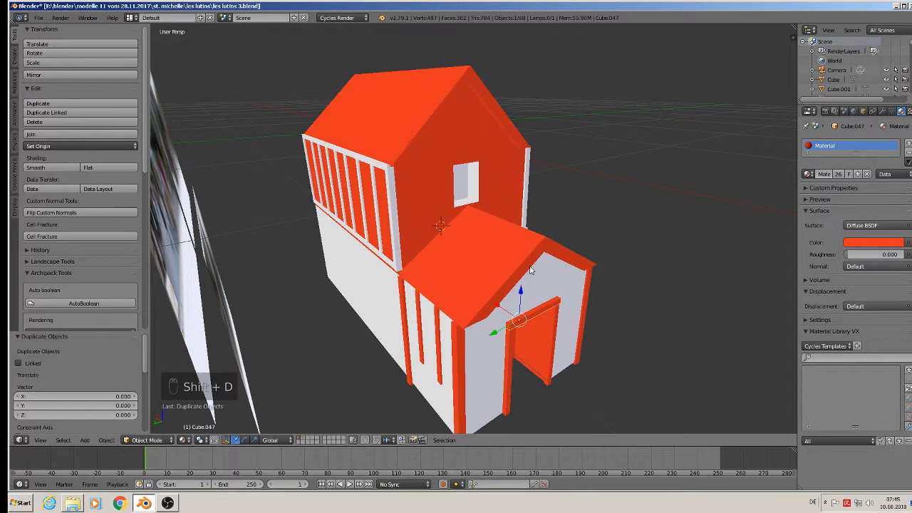
key("z")
left_click(520, 214)
key("g")
key("x")
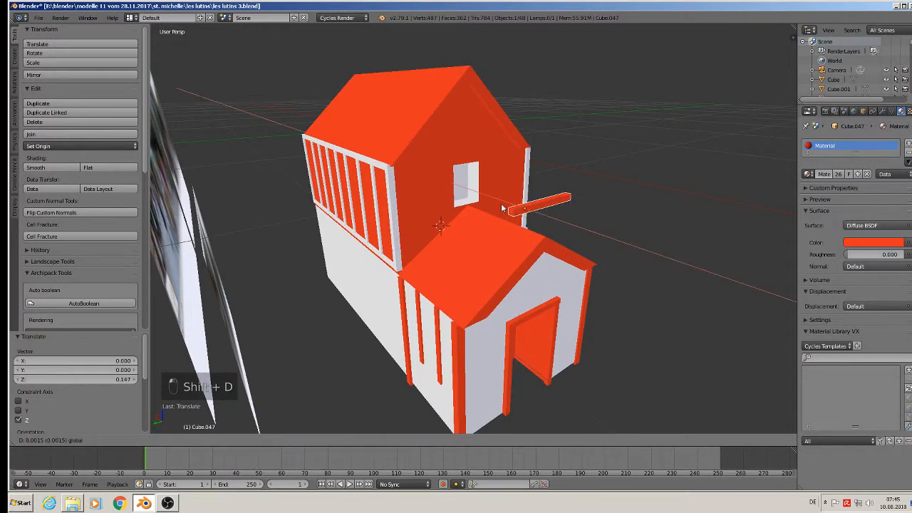
left_click(435, 149)
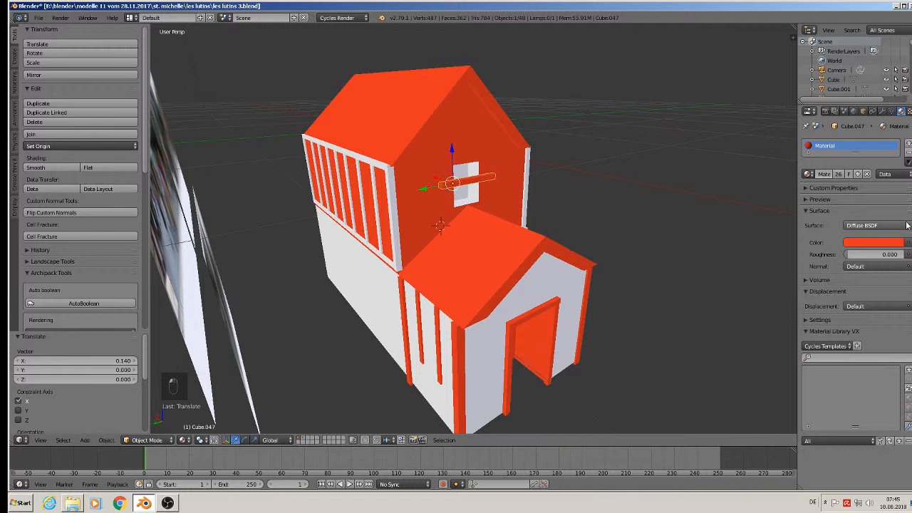
Add a material slot to the beam using the white Material.001.
left_click(907, 144)
left_click(807, 195)
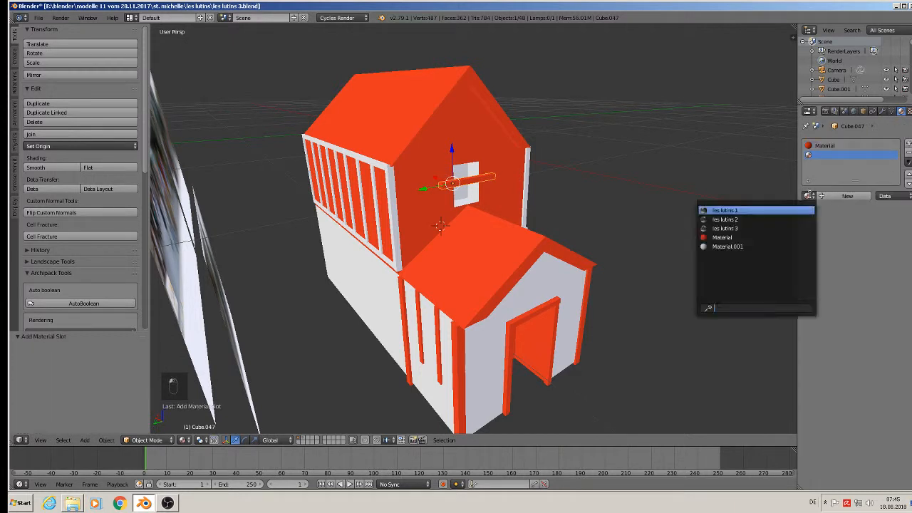
left_click(782, 246)
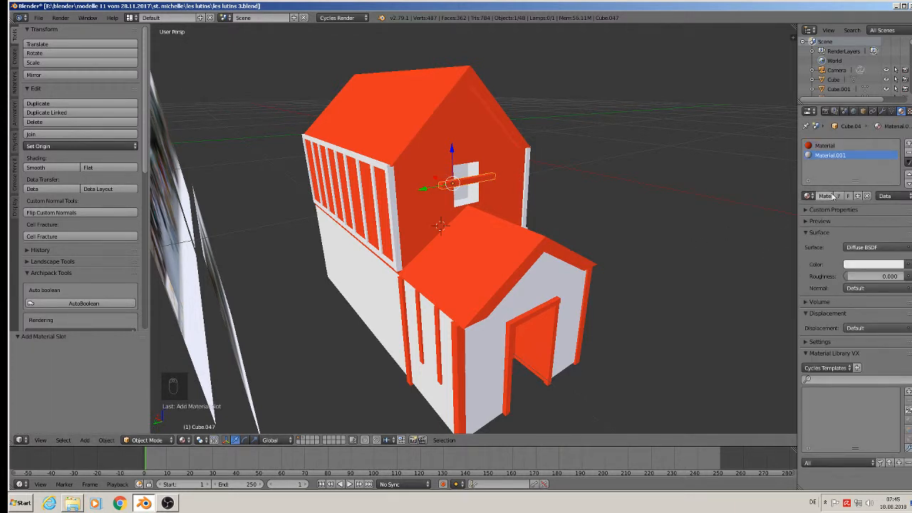
key("Tab")
key("a")
key("a")
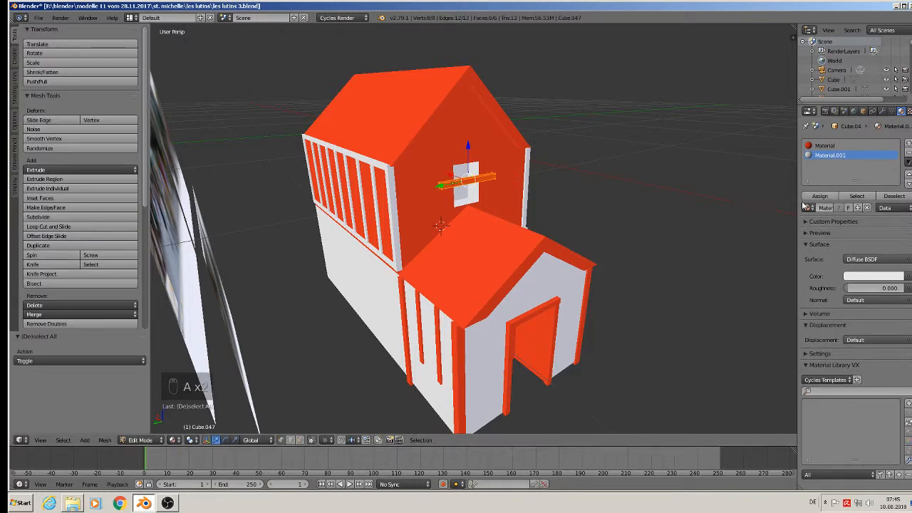
key("Tab")
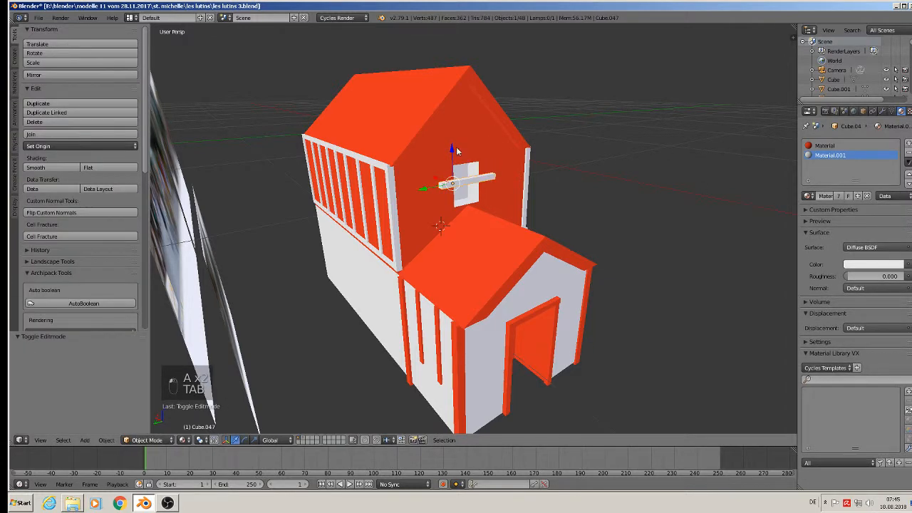
Narrow the white lintel to 0.861 size and centre it just above the window.
left_click_drag(450, 152, 451, 133)
scroll(410, 162, "up", 4)
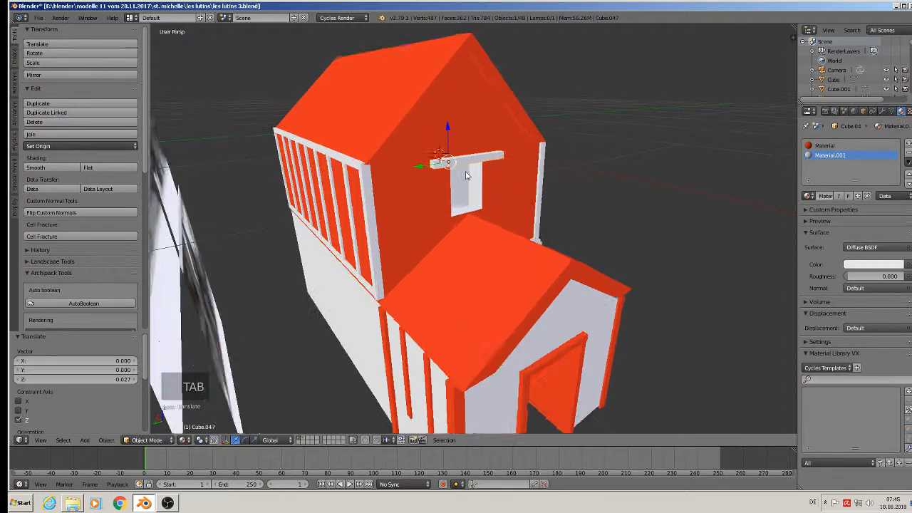
left_click_drag(419, 160, 426, 153)
middle_click_drag(632, 213, 566, 216)
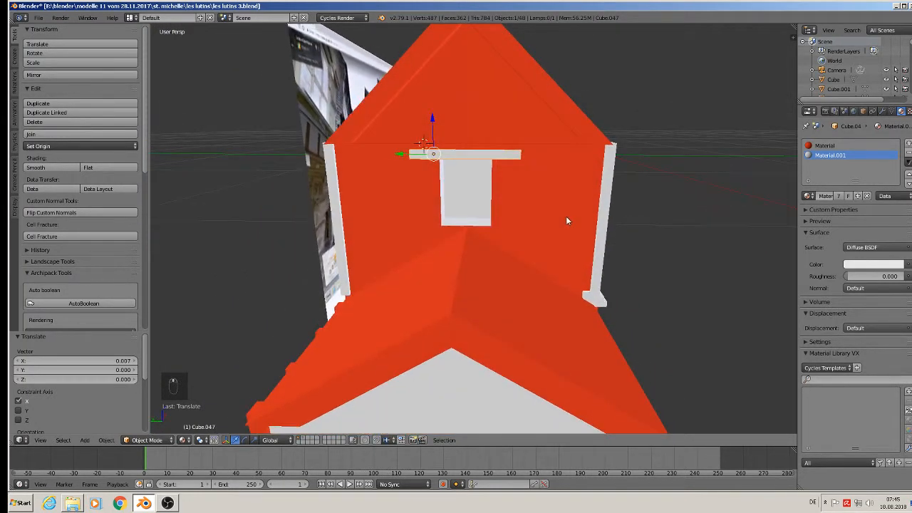
key("s")
key("y")
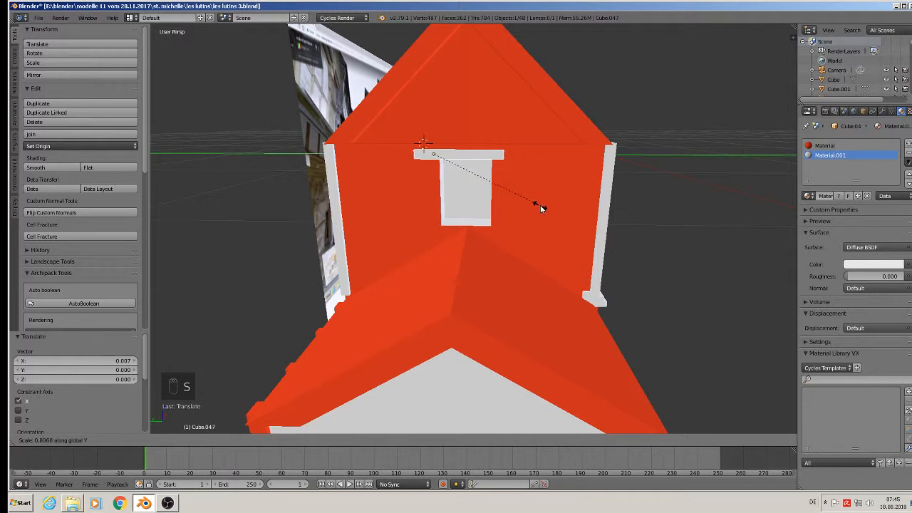
left_click(531, 205)
left_click(404, 146)
left_click_drag(408, 153, 421, 158)
key("s")
left_click(551, 205)
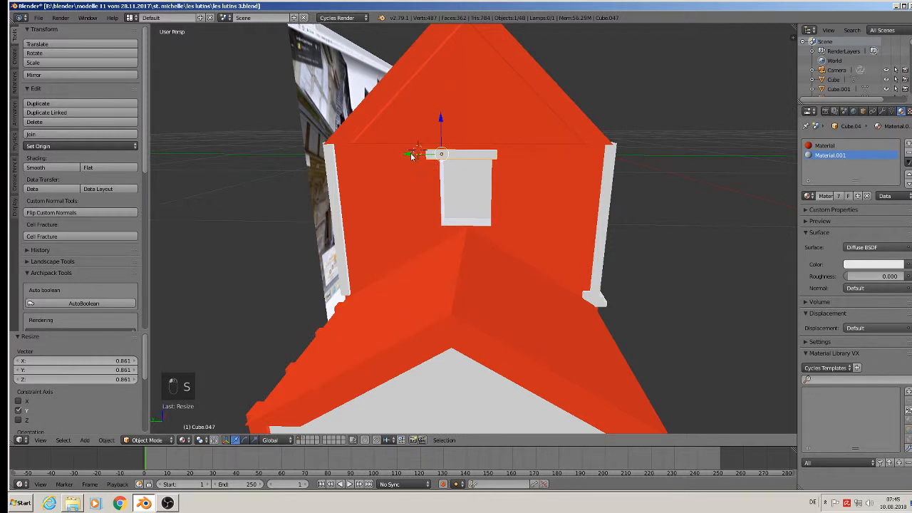
left_click_drag(411, 156, 419, 156)
middle_click_drag(549, 201, 574, 206)
Duplicate the lintel and lower the copy to form the window sill.
key("shift+d")
left_click(478, 178)
left_click_drag(450, 126, 454, 176)
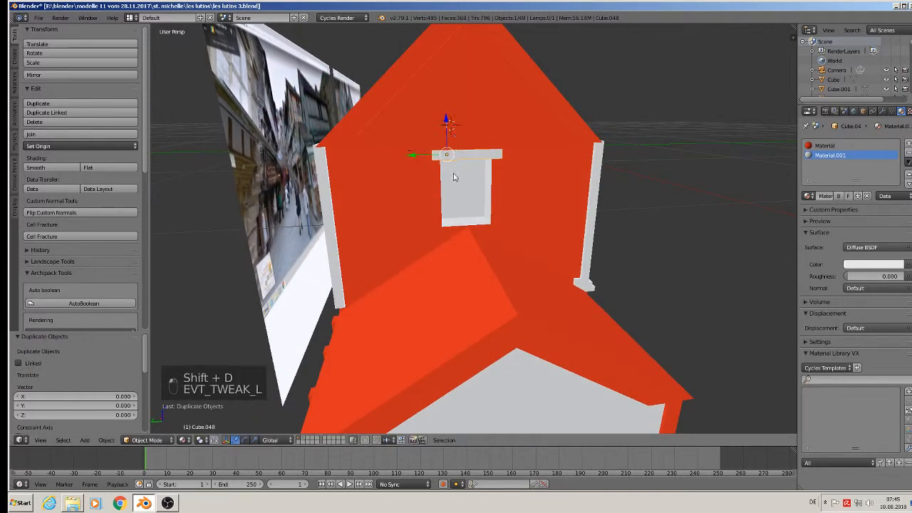
left_click_drag(454, 120, 447, 194)
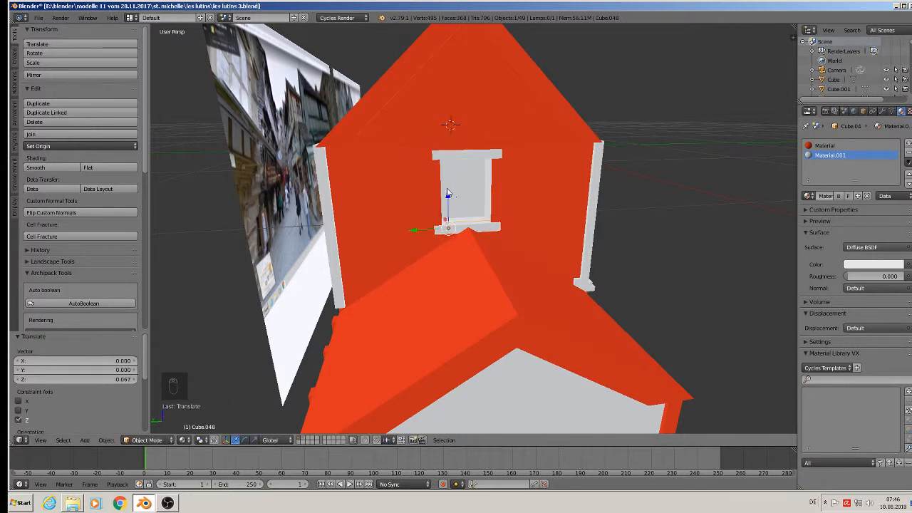
Copy the sill, rotate it 90° around X, and place it upright at the window's side.
key("shift+d")
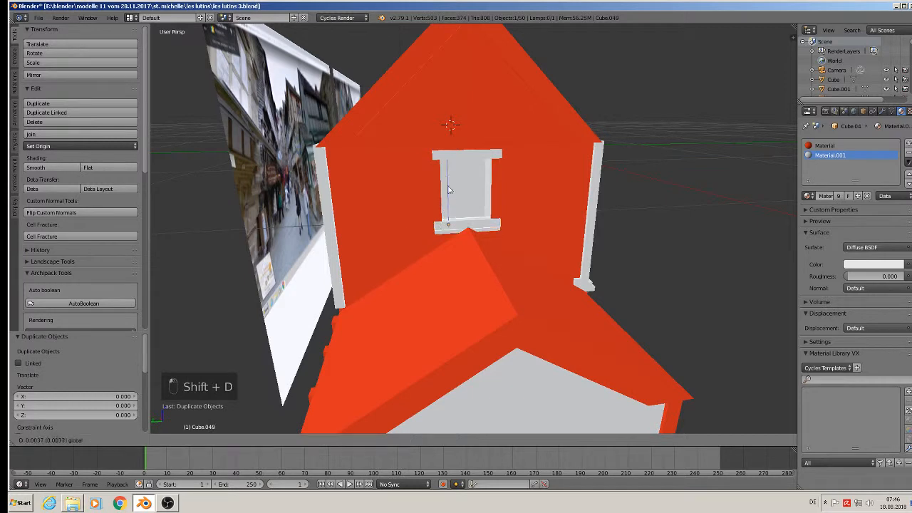
left_click(456, 169)
type("r")
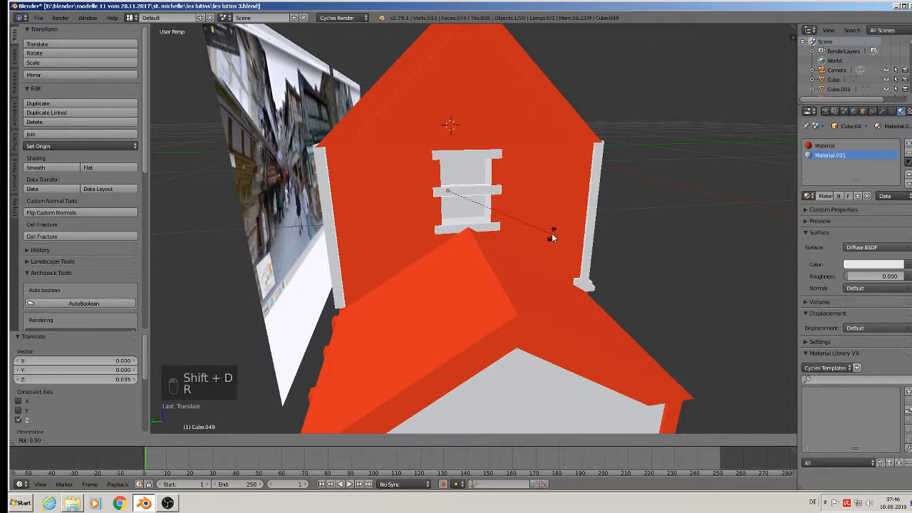
type("x90")
key("Return")
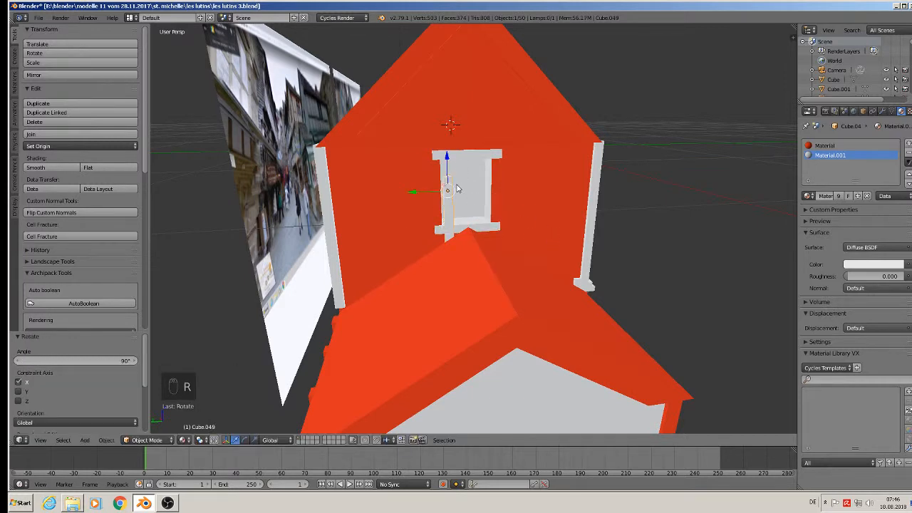
middle_click_drag(457, 189, 417, 182)
left_click_drag(423, 195, 436, 152)
middle_click_drag(436, 152, 397, 152)
Duplicate the upright piece onto the window's other side.
key("shift+d")
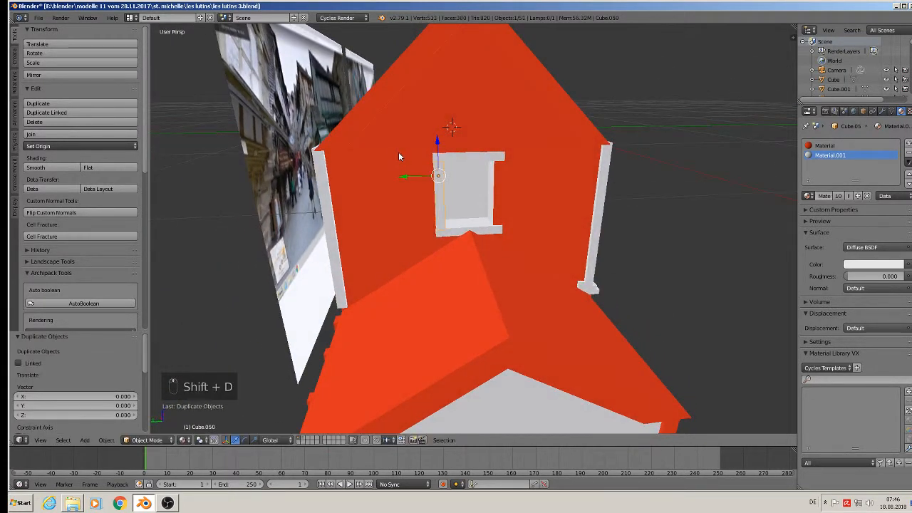
left_click(476, 180)
scroll(479, 185, "down", 4)
scroll(483, 203, "up", 1)
middle_click_drag(483, 203, 373, 122)
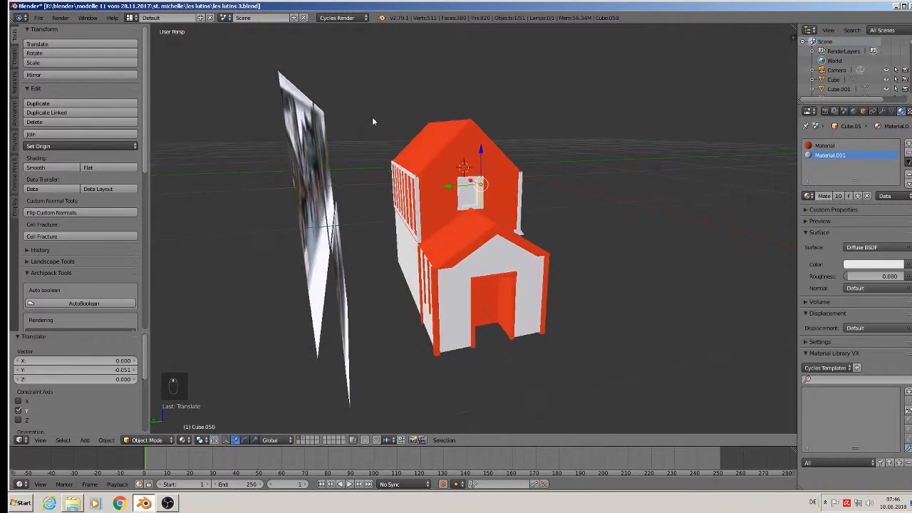
Save les lutins 3.blend with File > Save.
left_click(39, 18)
left_click(60, 92)
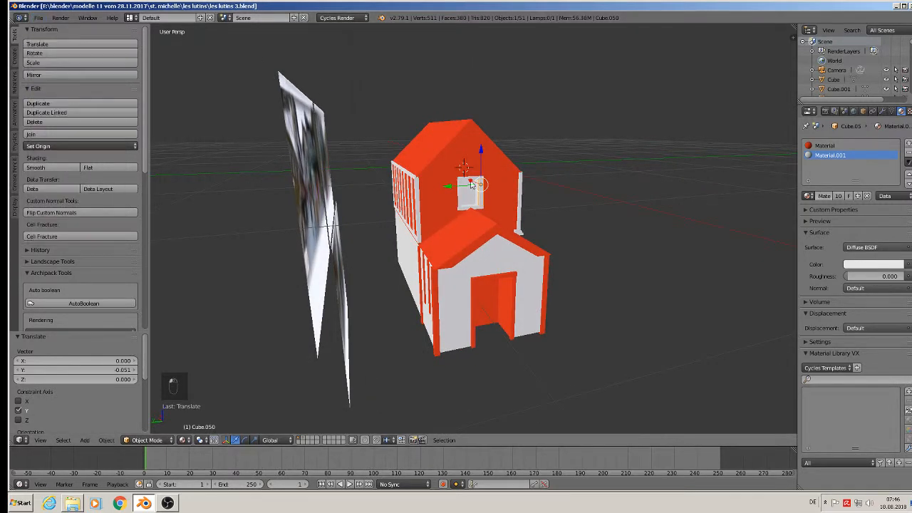
scroll(495, 208, "down", 3)
middle_click_drag(498, 210, 444, 195)
Compare the front view with the reference photos, then orbit back to a higher perspective.
key("KP_1")
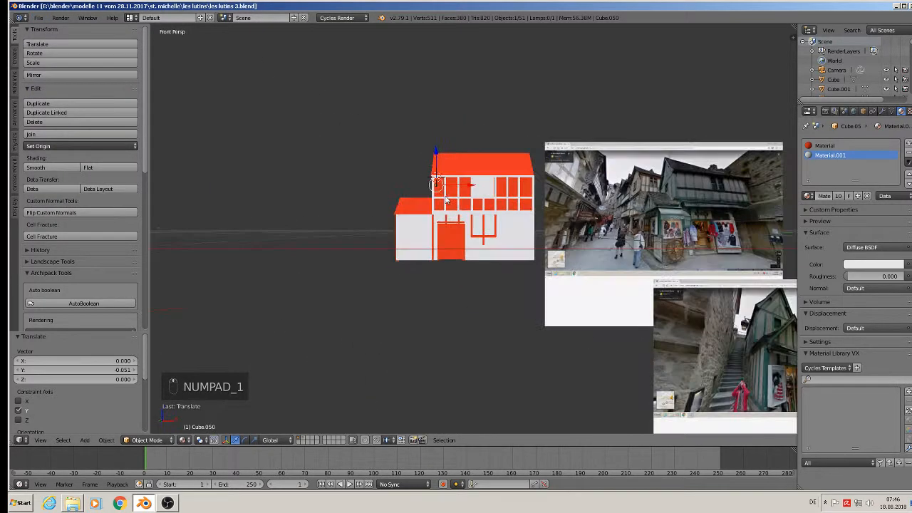
scroll(569, 264, "up", 3)
scroll(597, 256, "up", 5)
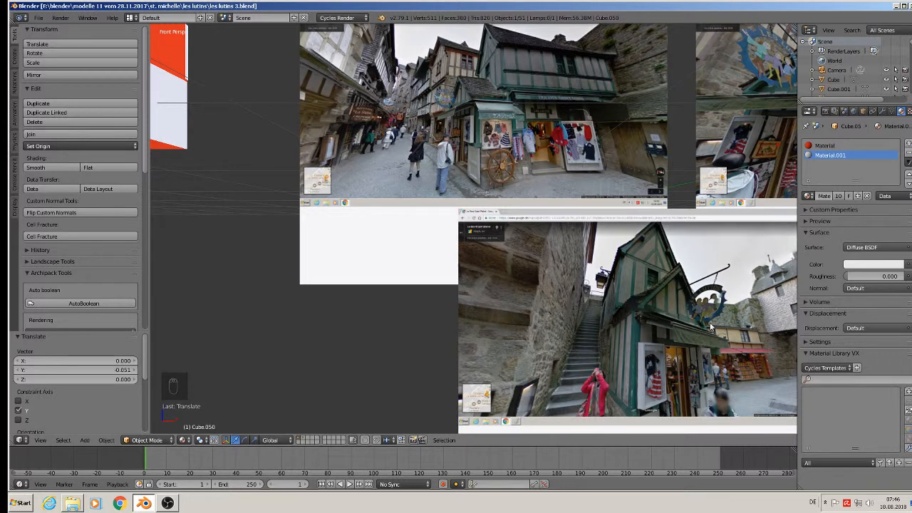
scroll(427, 231, "down", 3)
middle_click_drag(195, 184, 629, 250, "shift")
middle_click_drag(570, 196, 540, 171)
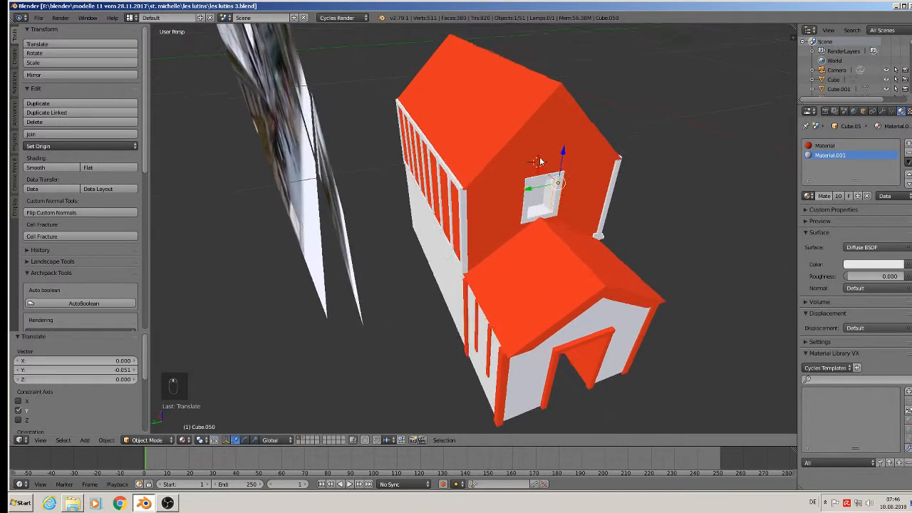
Duplicate the window's top beam and stretch the copy along Y.
right_click(539, 177)
right_click(541, 183)
scroll(533, 142, "up", 7)
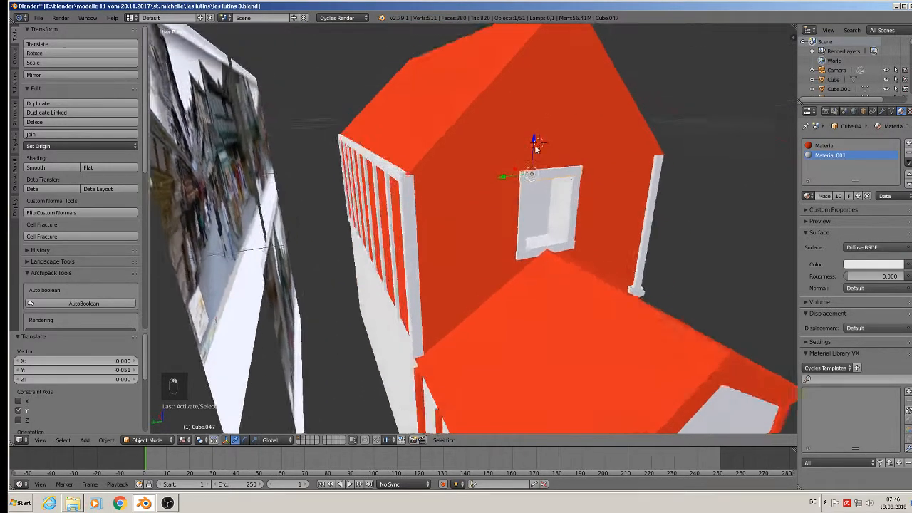
key("shift+d")
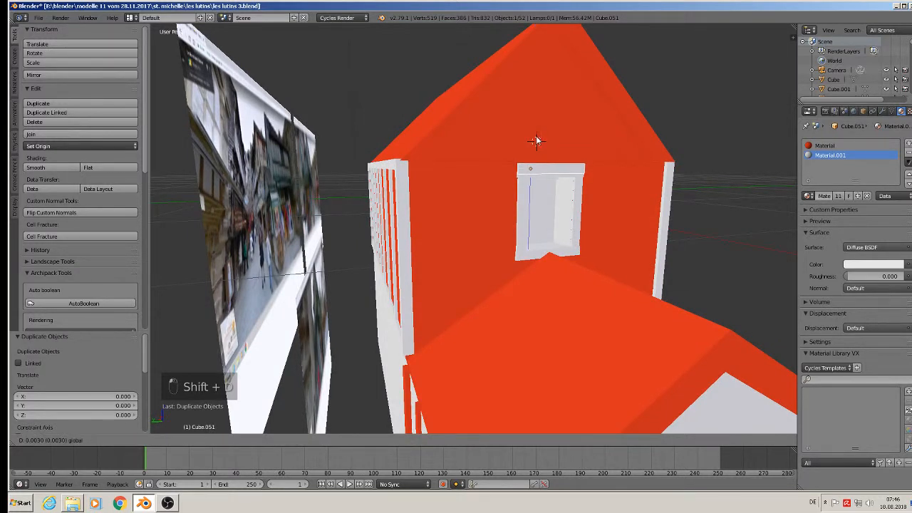
left_click(536, 139)
key("s")
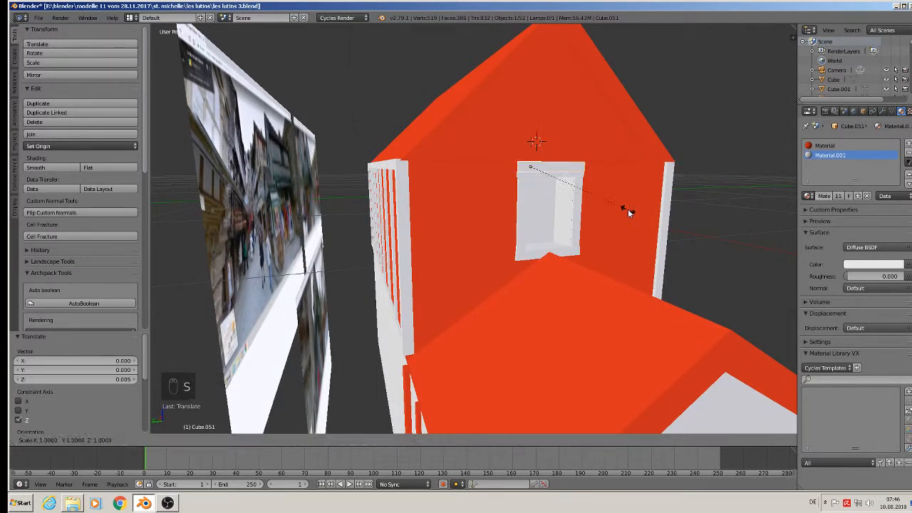
key("y")
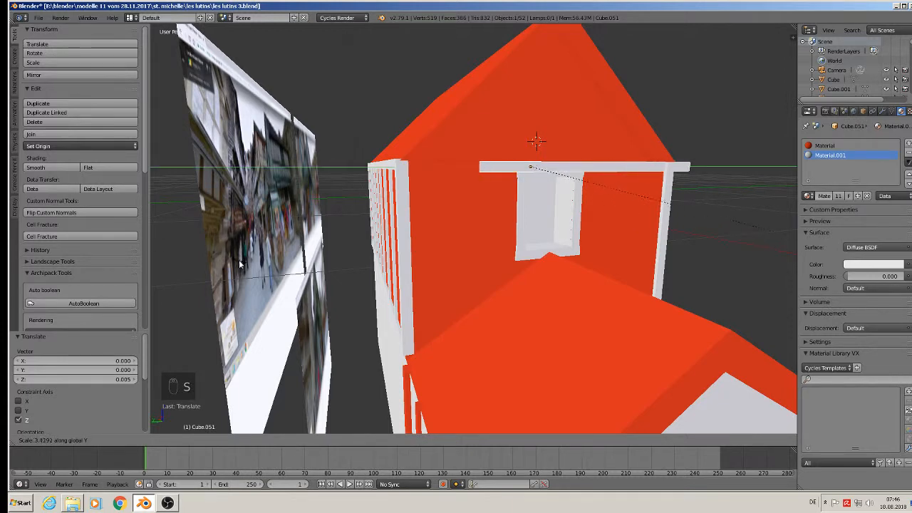
left_click(327, 207)
Shift the stretched beam and rescale it along Y to span the full gable width.
middle_click_drag(473, 179, 479, 207)
key("g")
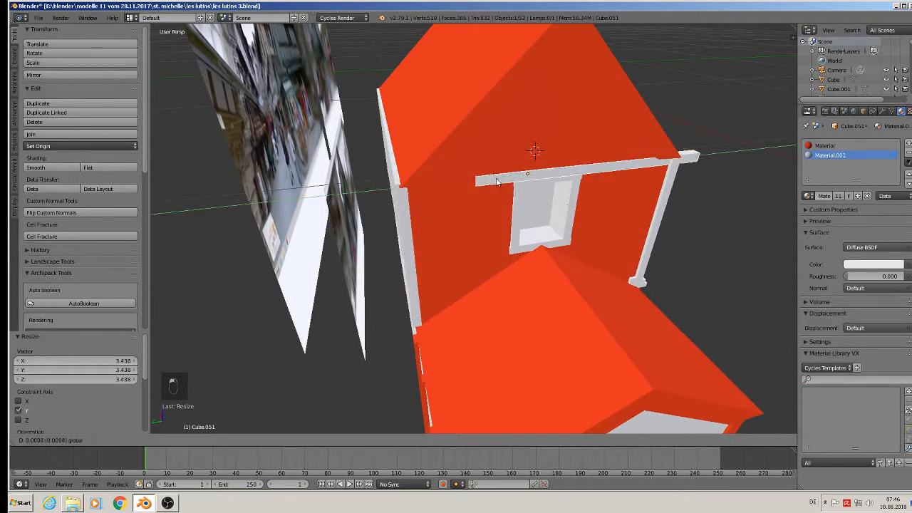
left_click(439, 189)
key("s")
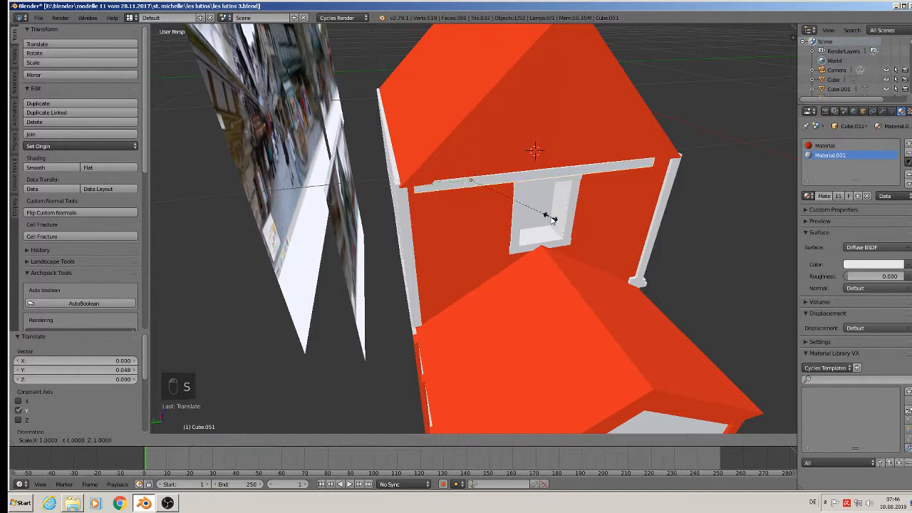
key("y")
left_click(566, 221)
Check the rail from another angle and duplicate it for a higher rail.
middle_click_drag(566, 221, 555, 210)
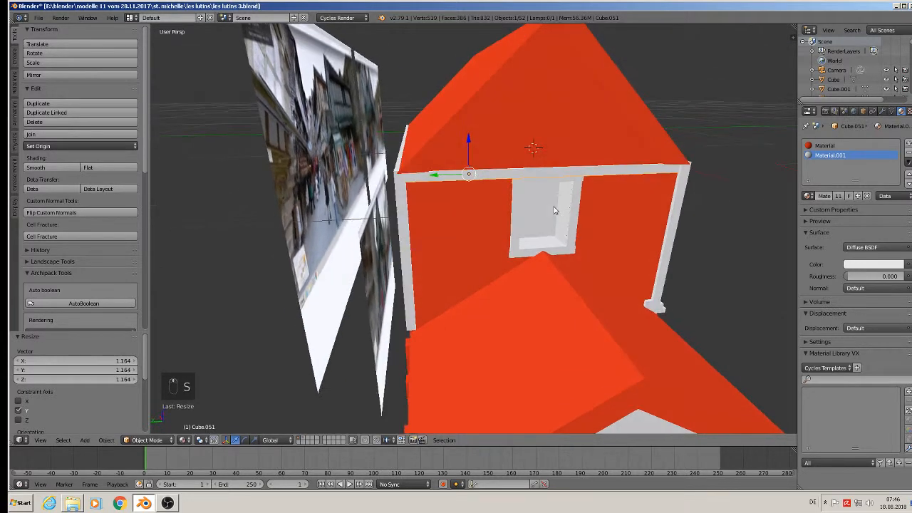
middle_click_drag(492, 151, 489, 141)
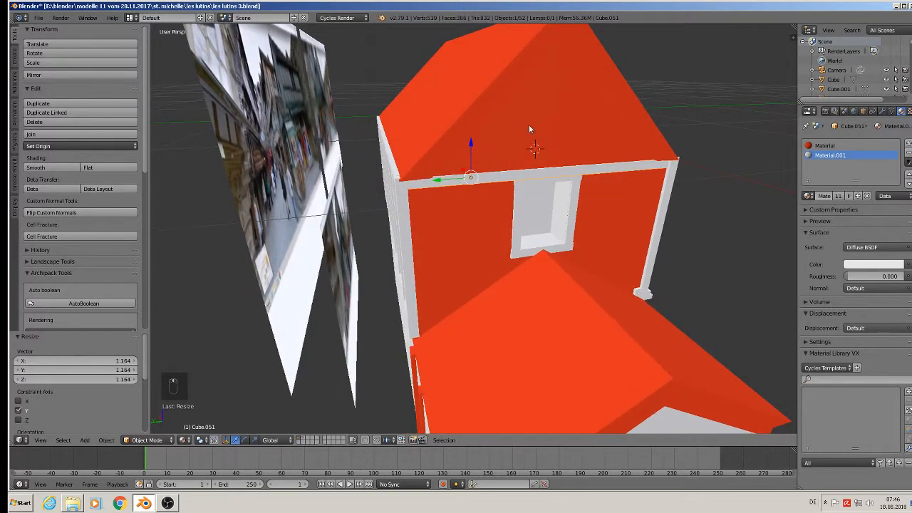
key("Tab")
key("Tab")
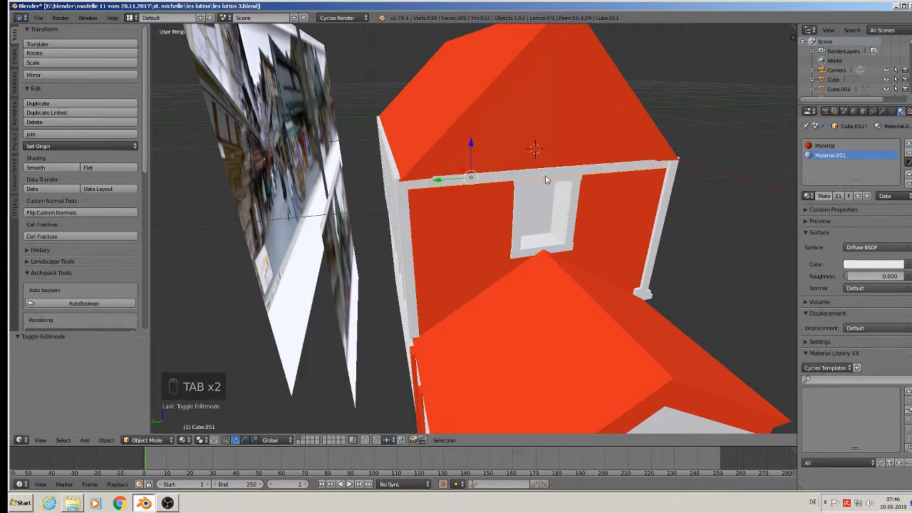
key("shift+d")
Copy the rail upward, stand it upright with a 90° X rotation, and centre it on the gable along Y.
key("z")
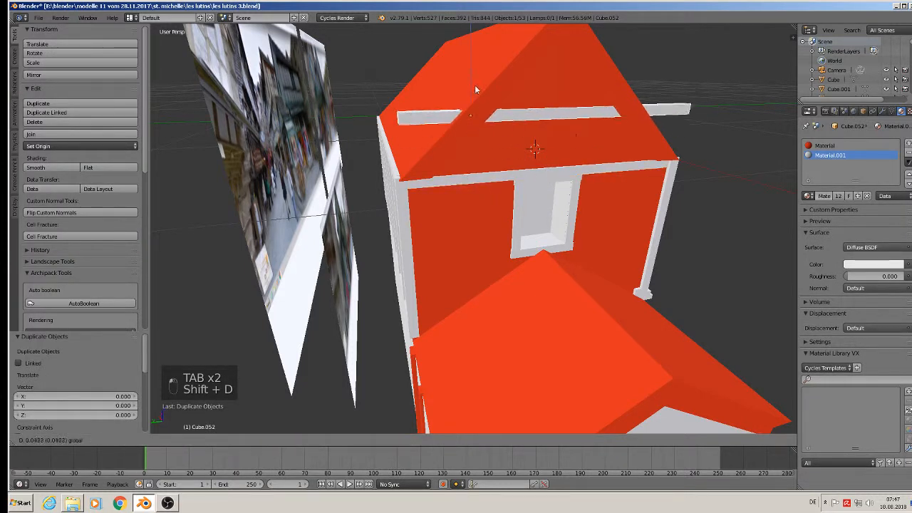
left_click(474, 85)
key("r")
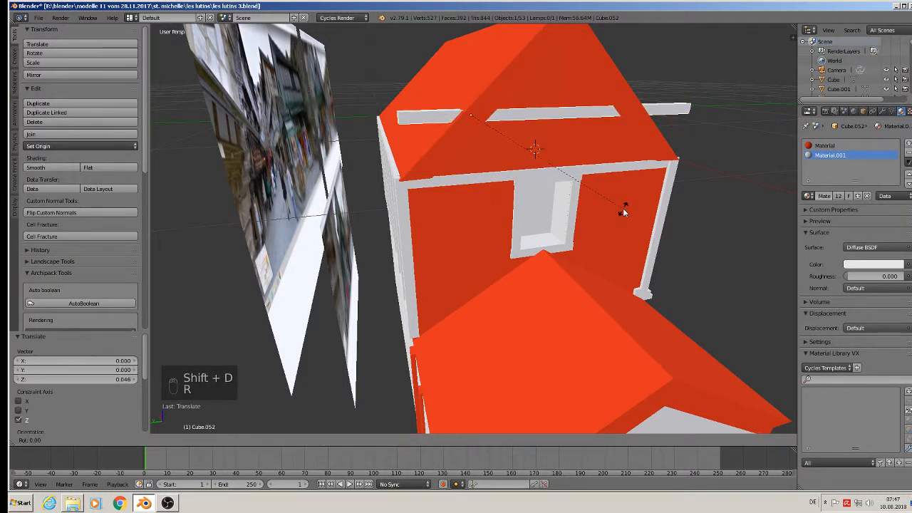
key("x")
key("9")
key("0")
key("Return")
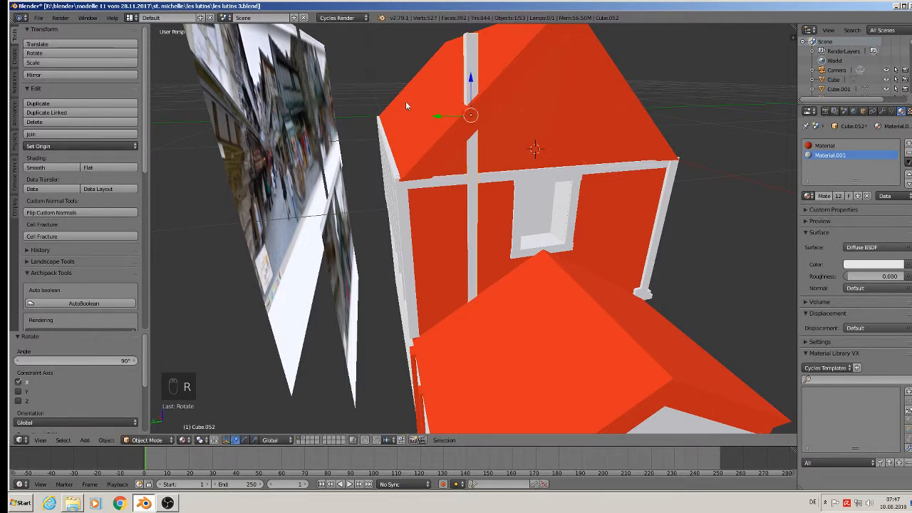
key("g")
key("y")
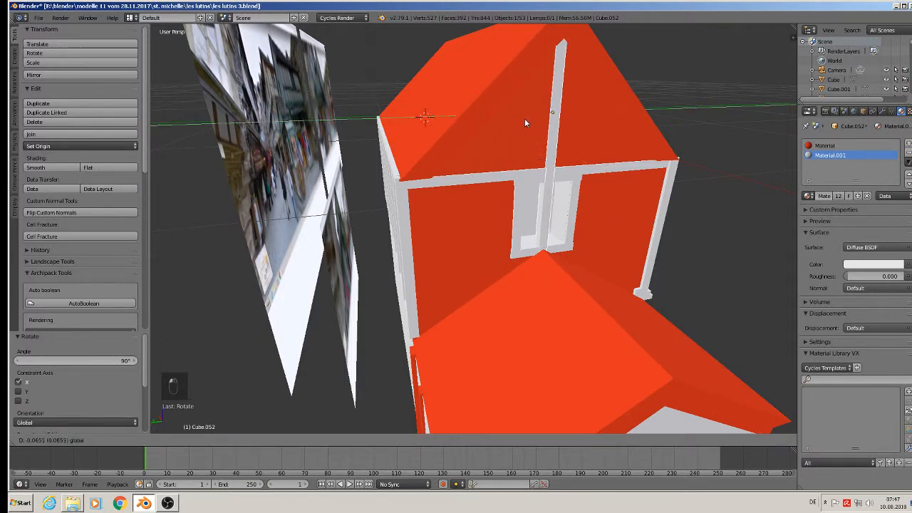
left_click(523, 118)
mouse_move(523, 119)
middle_mouse_down()
mouse_move(496, 105)
mouse_move(525, 111)
middle_mouse_up()
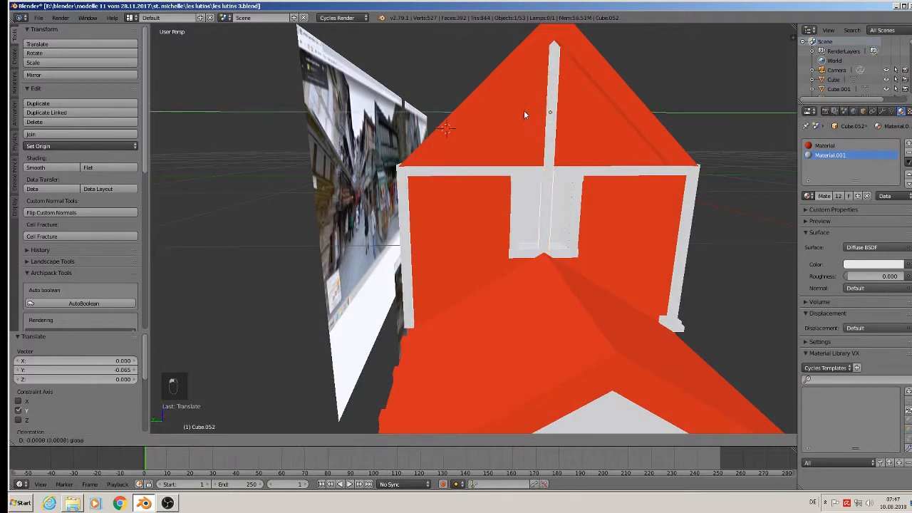
Raise the post's four bottom vertices so it runs from the rail to the roof peak.
key("Tab")
key("a")
key("a")
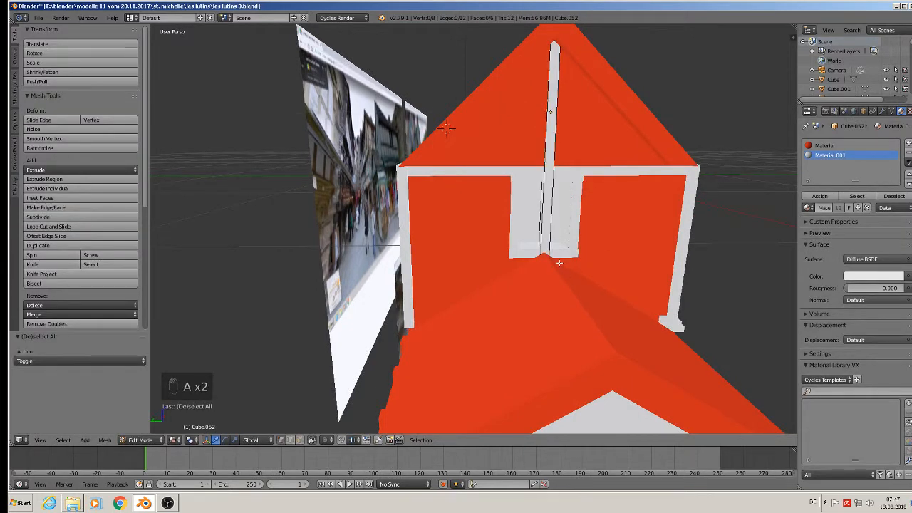
middle_click_drag(559, 263, 371, 405)
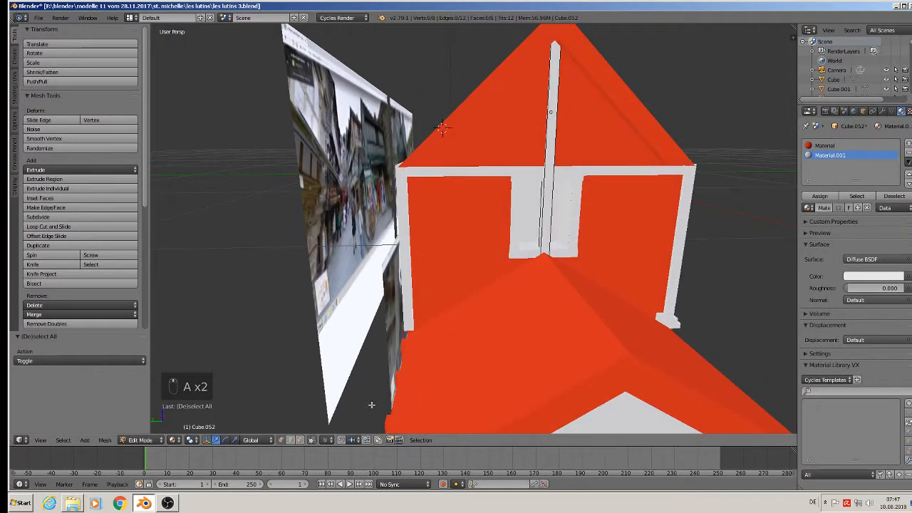
left_click(311, 439)
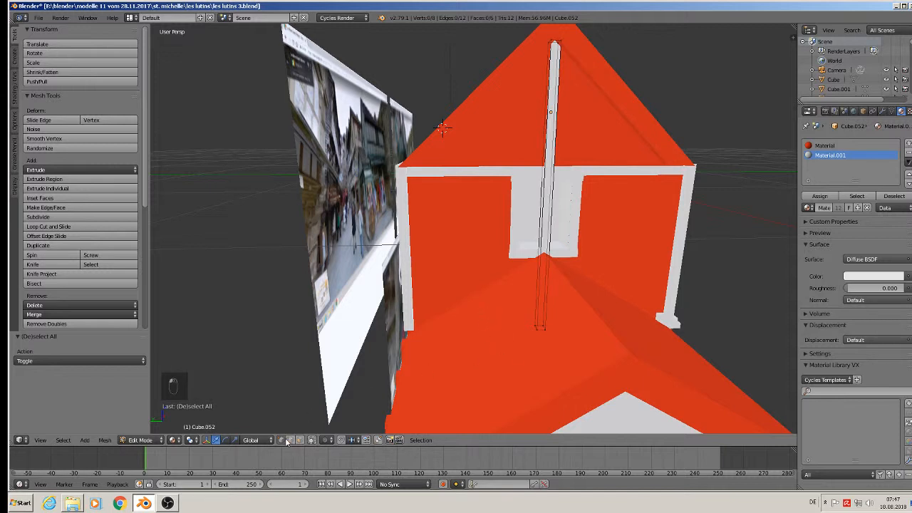
key("a")
key("v")
key("a")
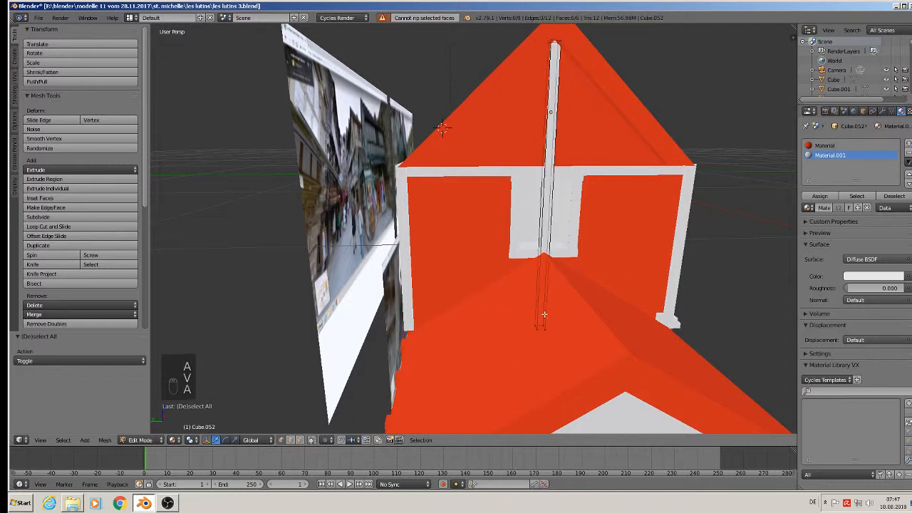
key("c")
left_click(542, 329)
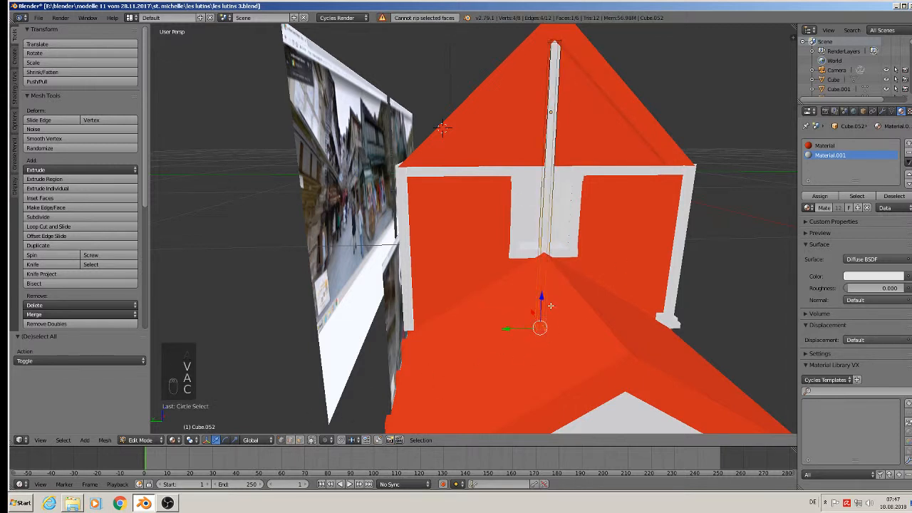
left_click_drag(539, 327, 545, 302)
left_click_drag(554, 193, 559, 146)
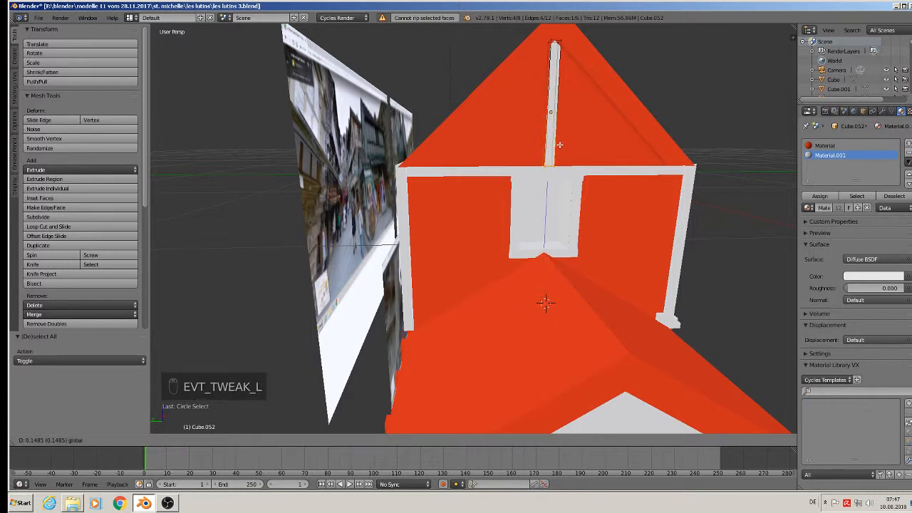
key("Tab")
scroll(541, 178, "down", 5)
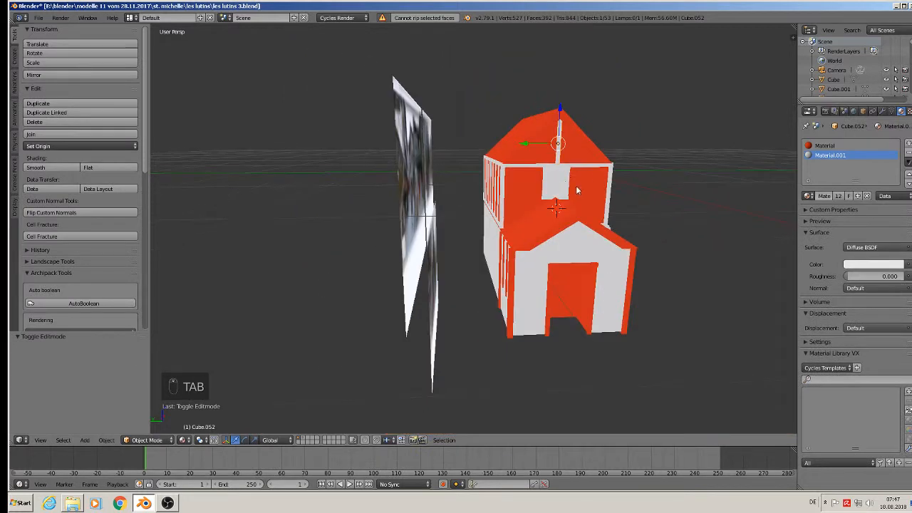
key("KP_1")
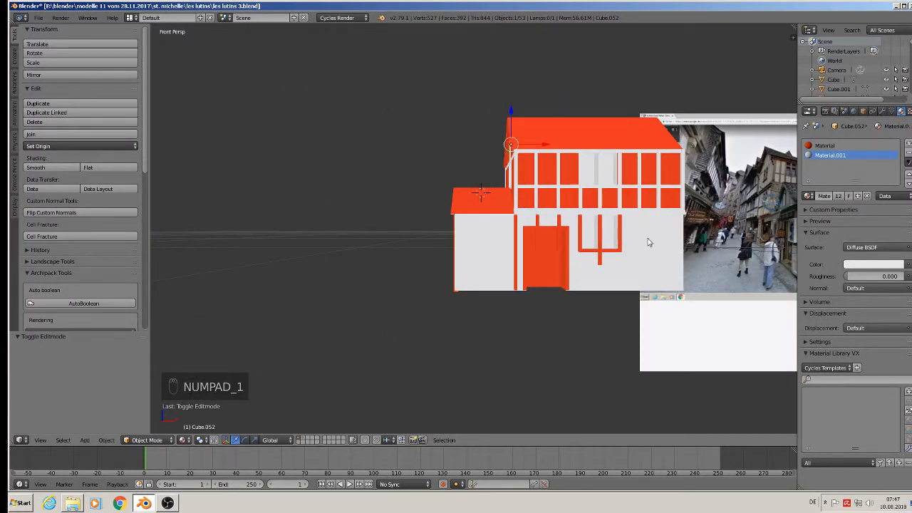
middle_click_drag(648, 242, 453, 271, "shift")
key("KP_5")
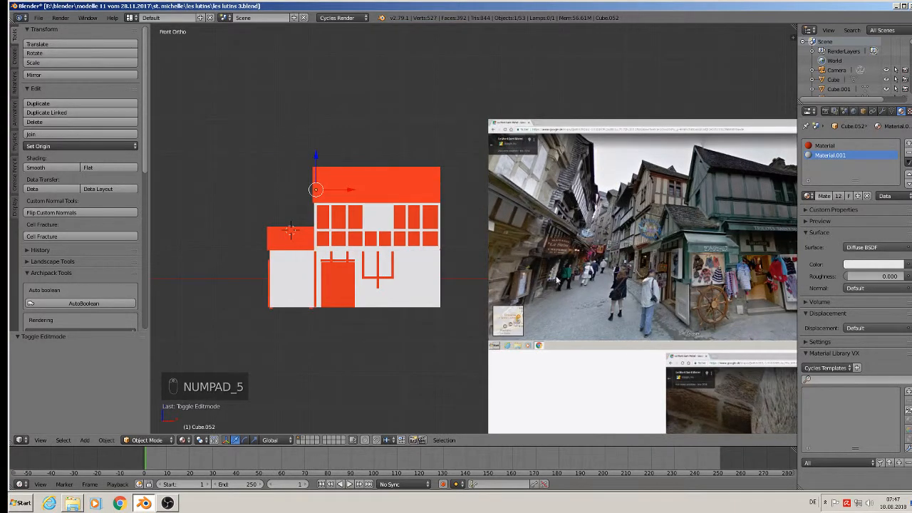
scroll(696, 175, "up", 4)
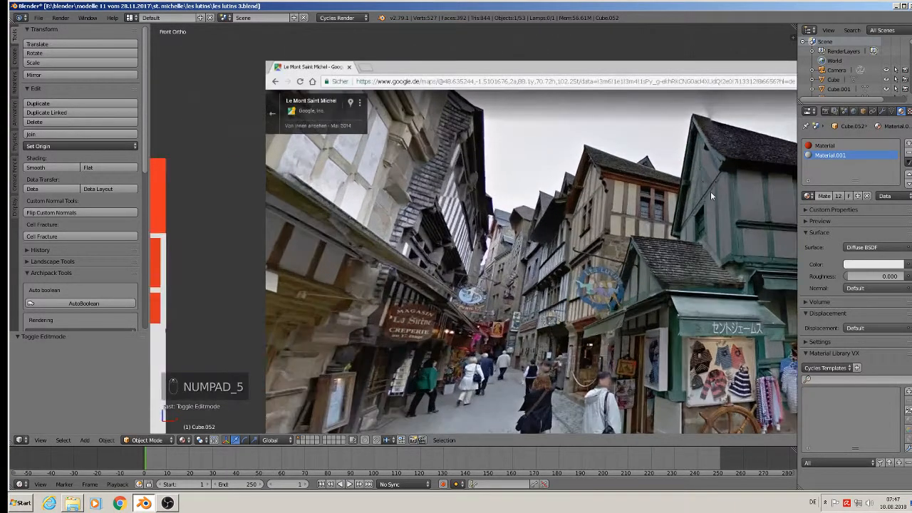
middle_click_drag(650, 293, 424, 387, "shift")
scroll(527, 406, "down", 2)
middle_click_drag(569, 371, 502, 314, "shift")
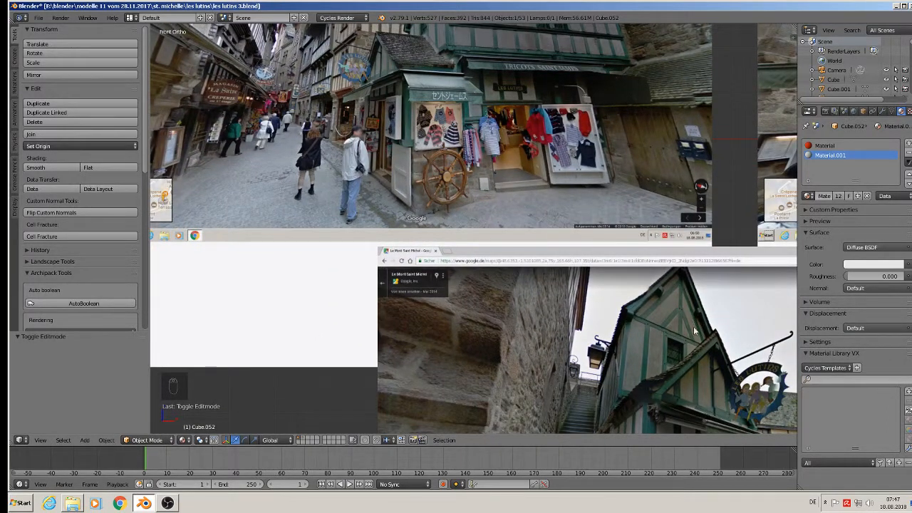
scroll(573, 285, "down", 3)
middle_click_drag(356, 262, 674, 287, "shift")
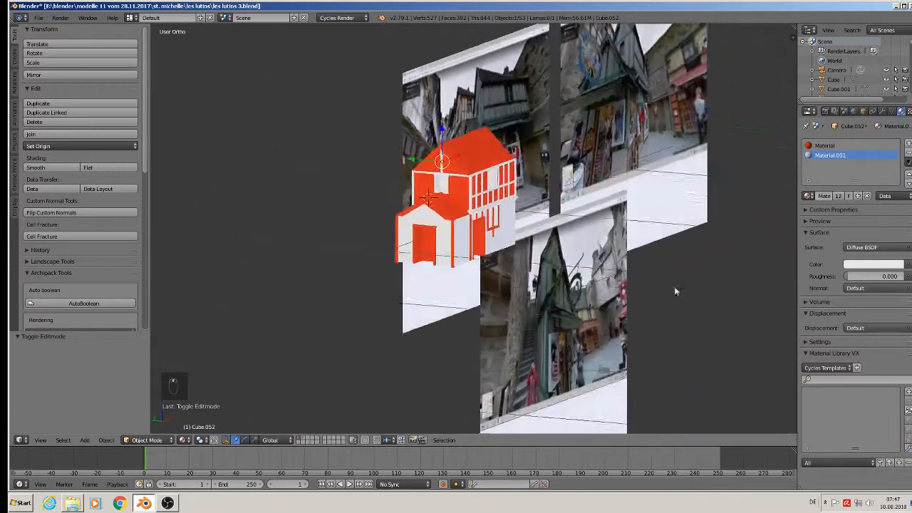
scroll(338, 72, "up", 4)
scroll(602, 228, "up", 2)
middle_click_drag(597, 262, 561, 272)
scroll(595, 259, "up", 2)
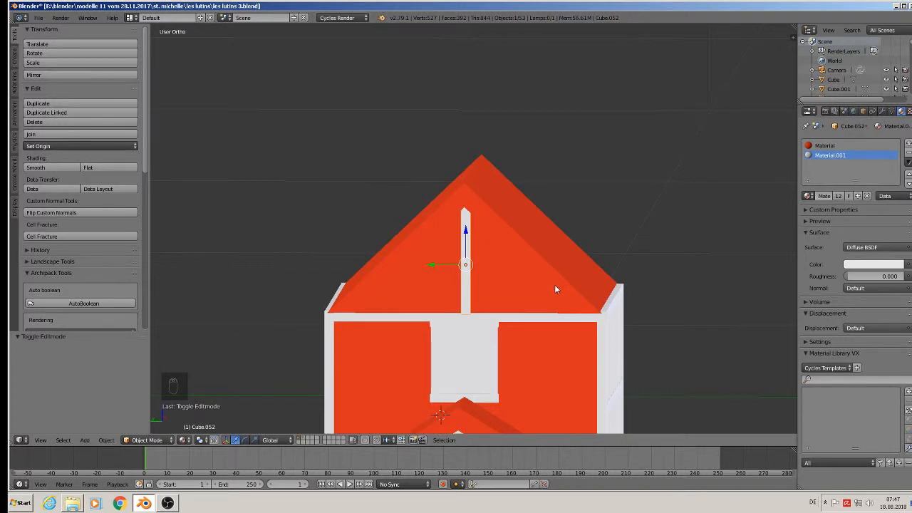
Duplicate the upright post, move the copy down, and tilt it to -44.6° around X.
key("shift+d")
right_click(477, 281)
left_click_drag(464, 241, 477, 291)
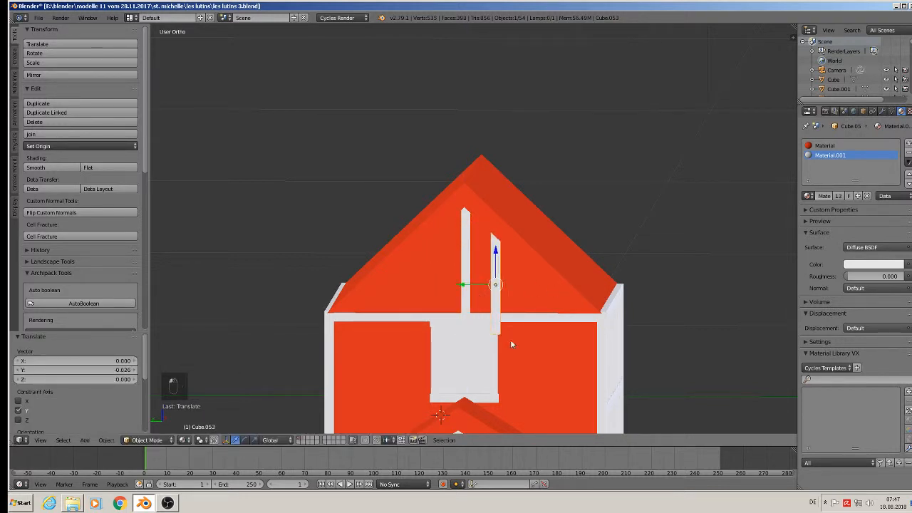
key("r")
key("x")
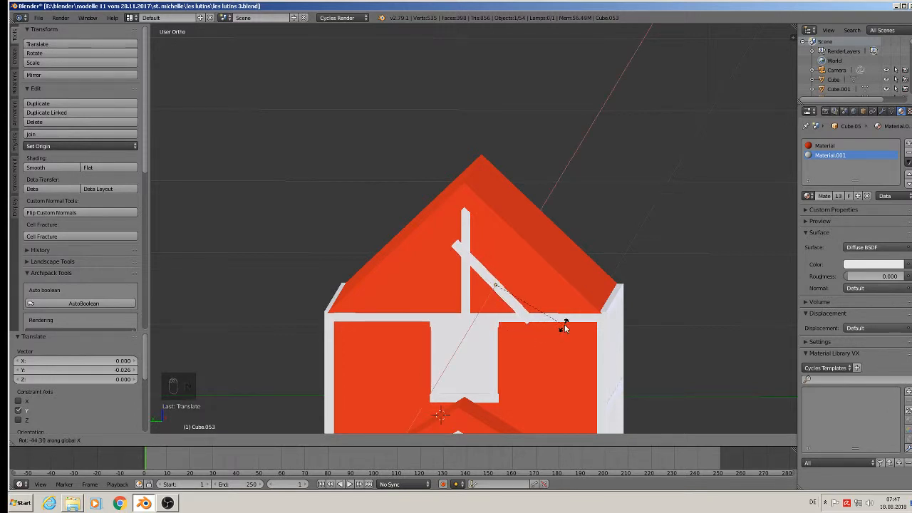
left_click(553, 329)
Check front and side views and align the transform orientation to the brace's own axes.
scroll(545, 329, "up", 2)
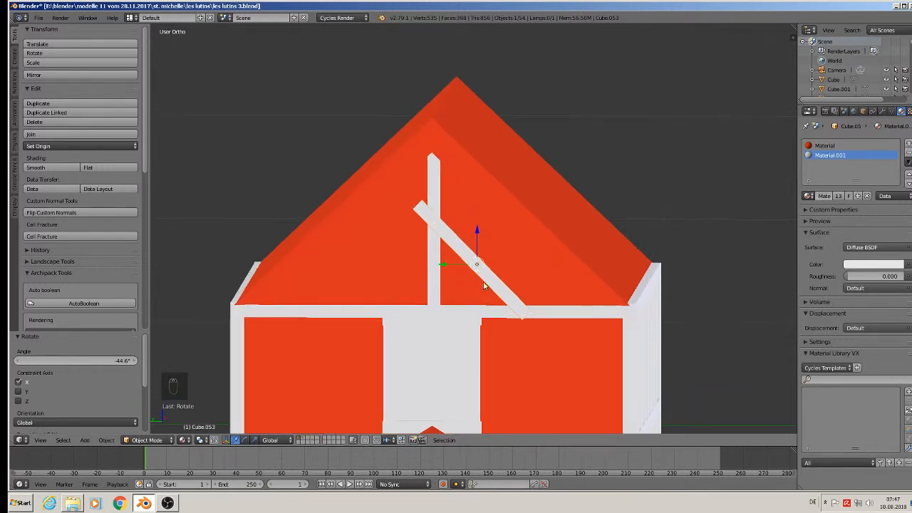
key("KP_1")
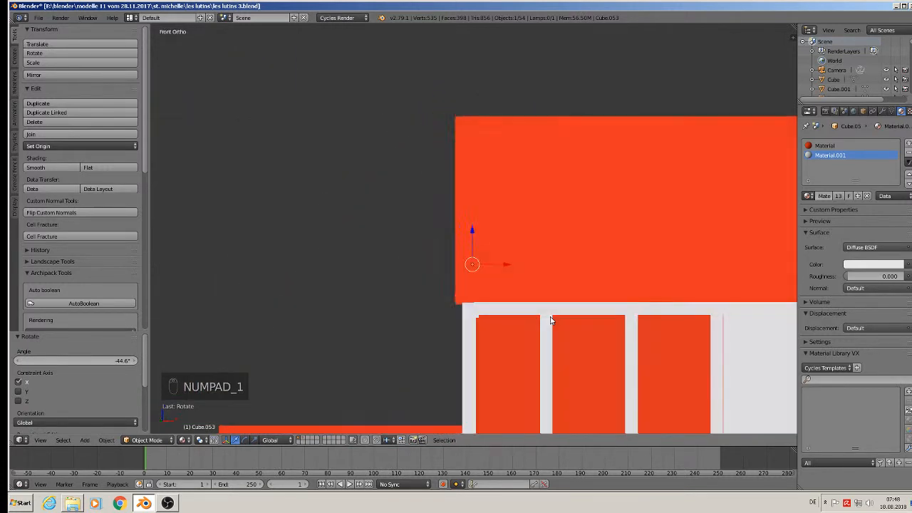
key("KP_3")
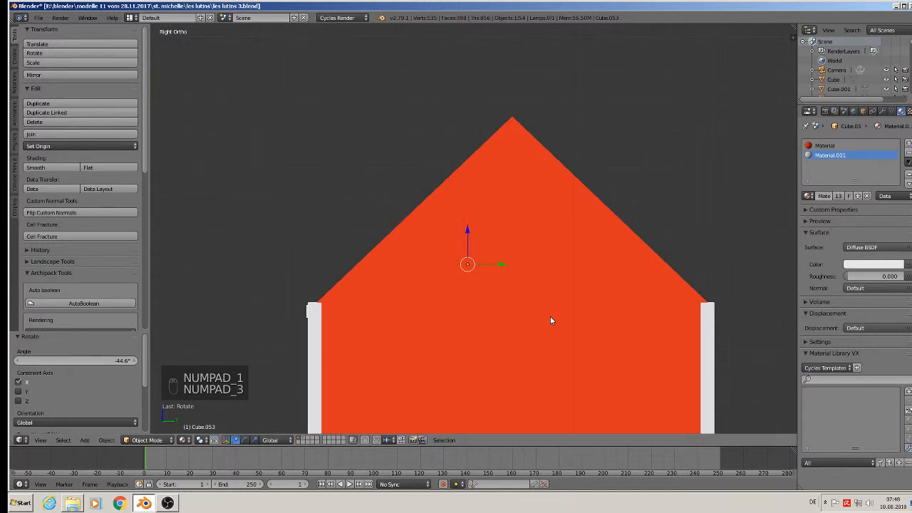
key("ctrl+KP_3")
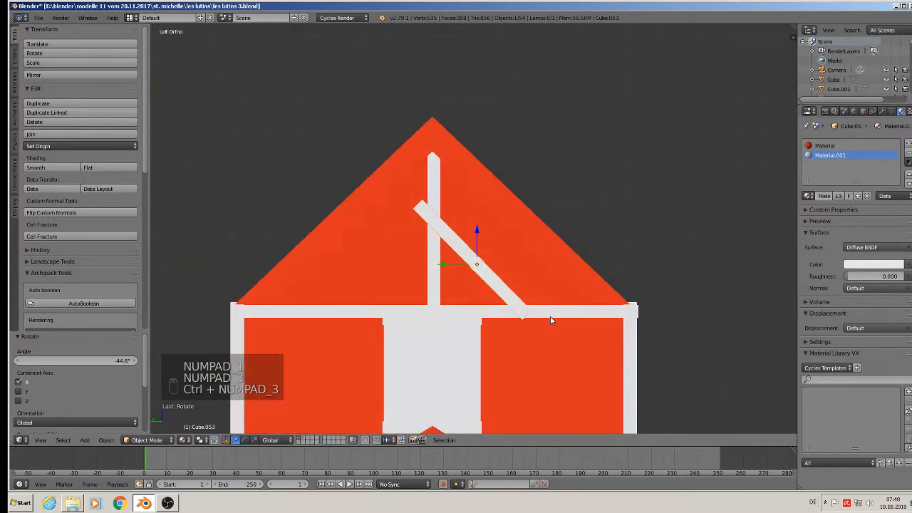
left_click(277, 441)
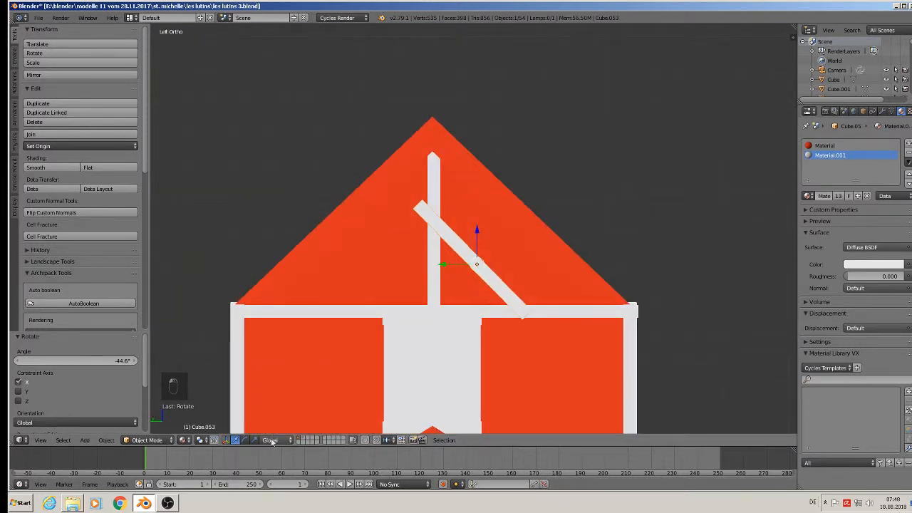
left_click(272, 441)
left_click(271, 408)
Shorten the diagonal brace along its length, select its upper-end vertices, and duplicate it.
key("s")
key("z")
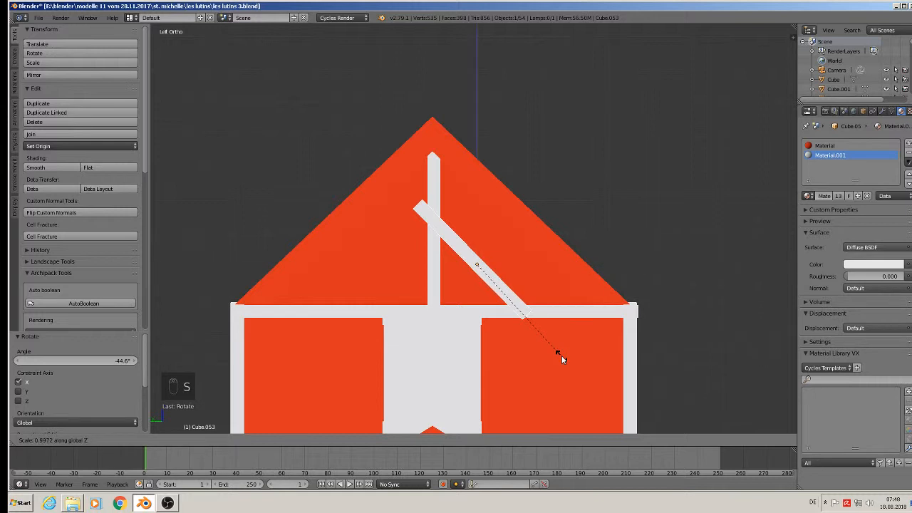
left_click(545, 339)
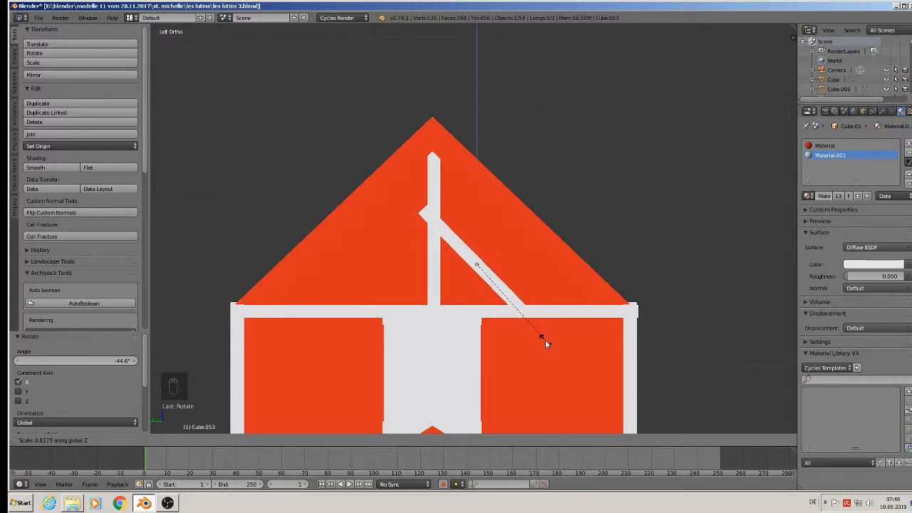
key("Tab")
key("a")
key("a")
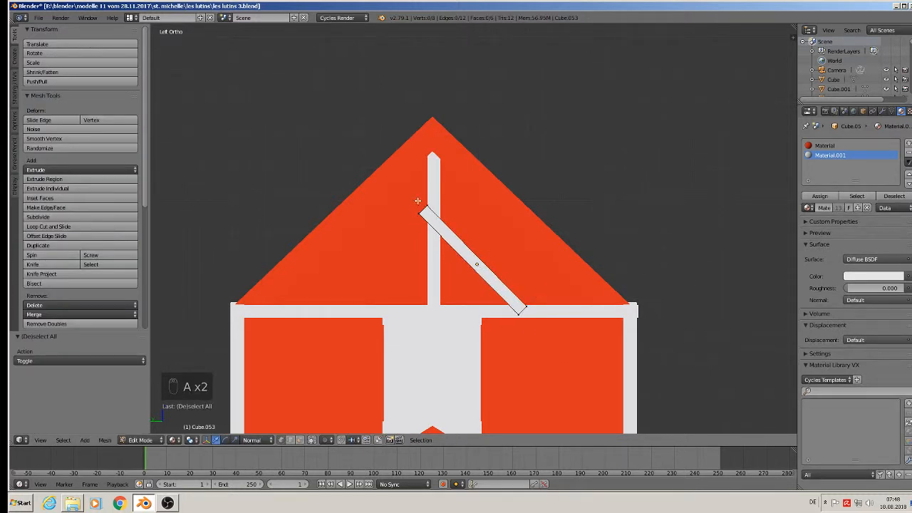
key("c")
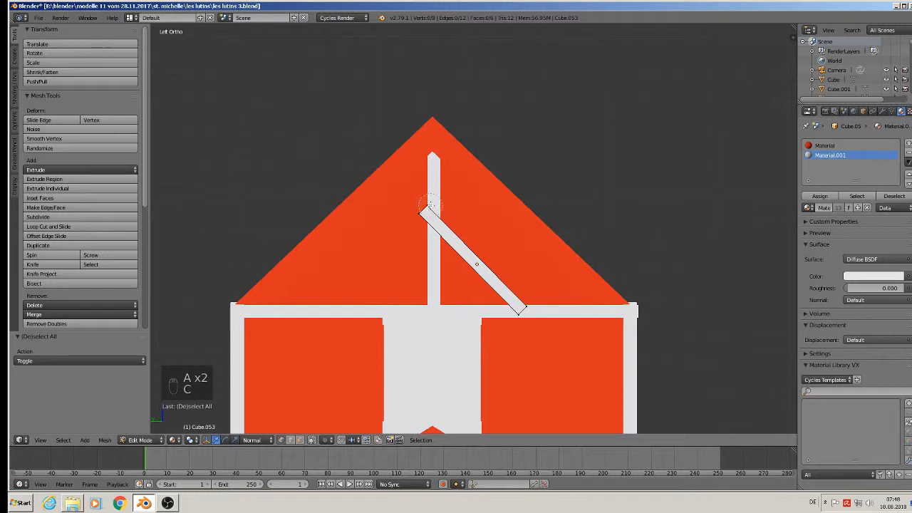
left_click(414, 220)
right_click(398, 185)
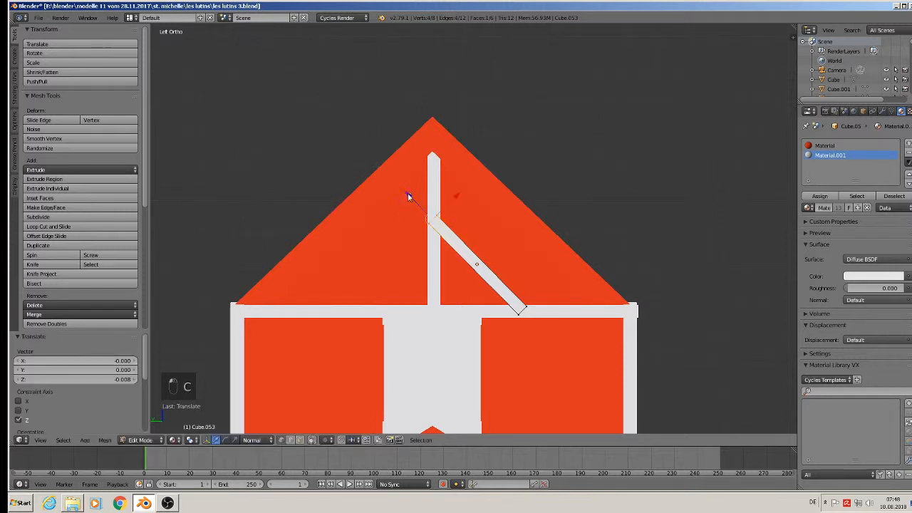
key("Tab")
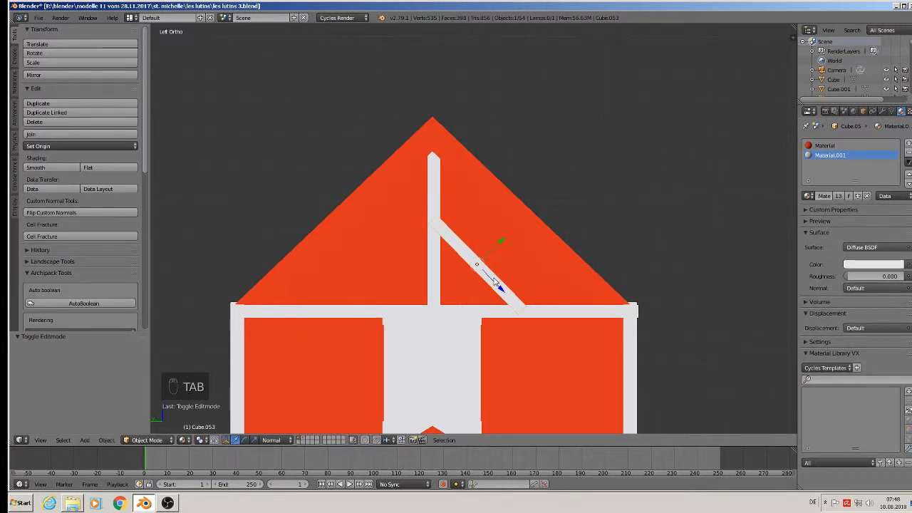
key("shift+d")
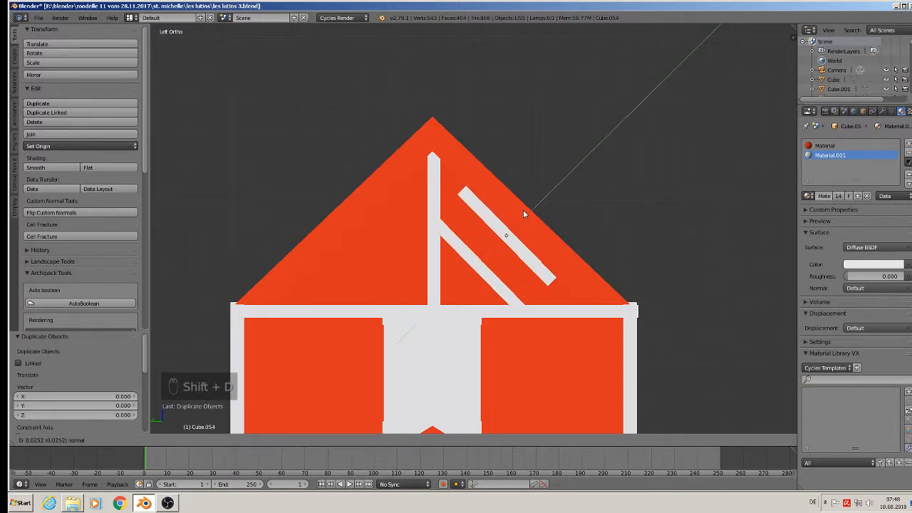
Place the copy parallel above the original and stretch it 1.613× along its length to the wall rail.
left_click(523, 209)
key("Tab")
key("Tab")
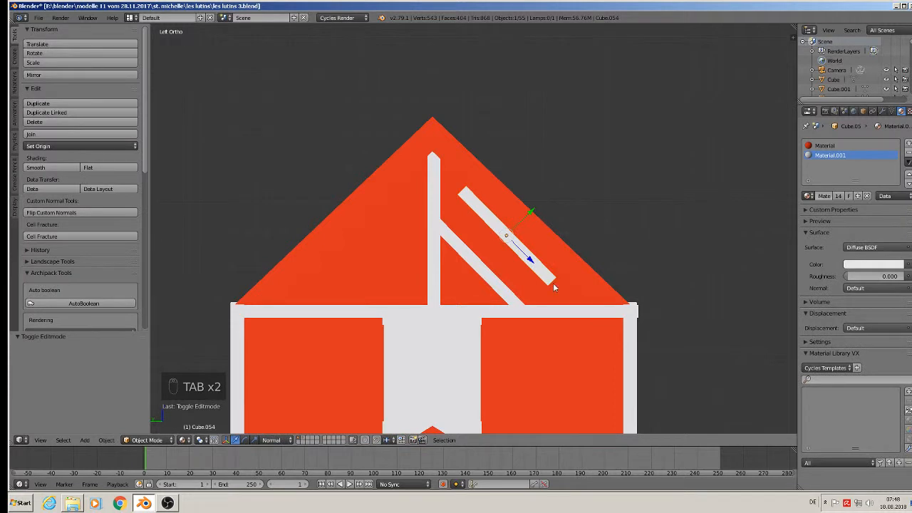
key("s")
key("z")
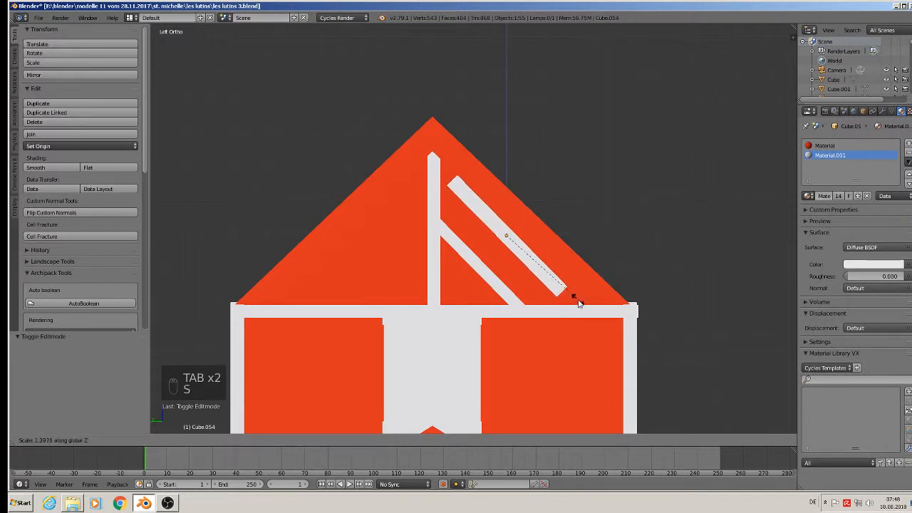
right_click(588, 312)
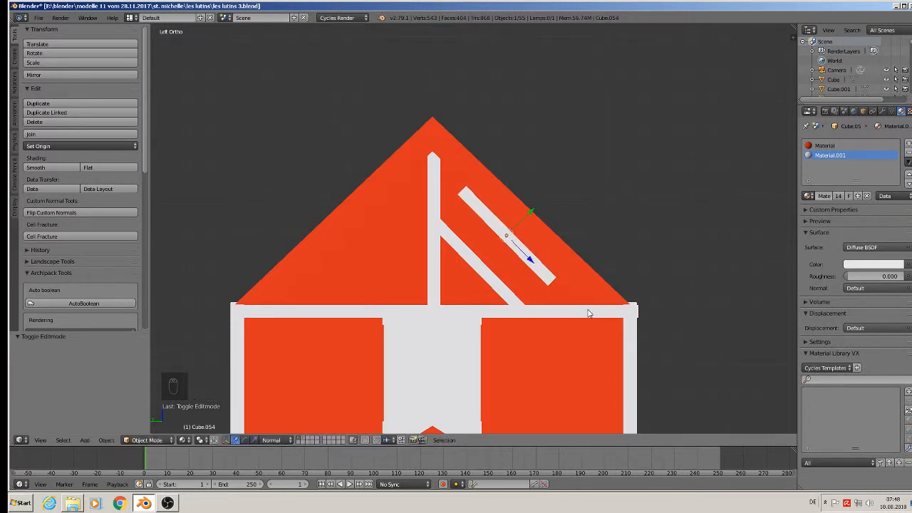
key("s")
key("z")
key("z")
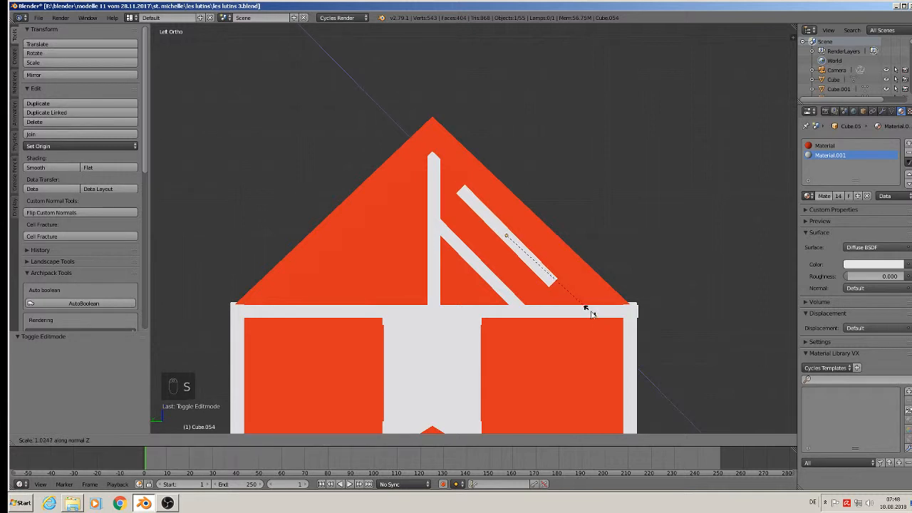
left_click(636, 353)
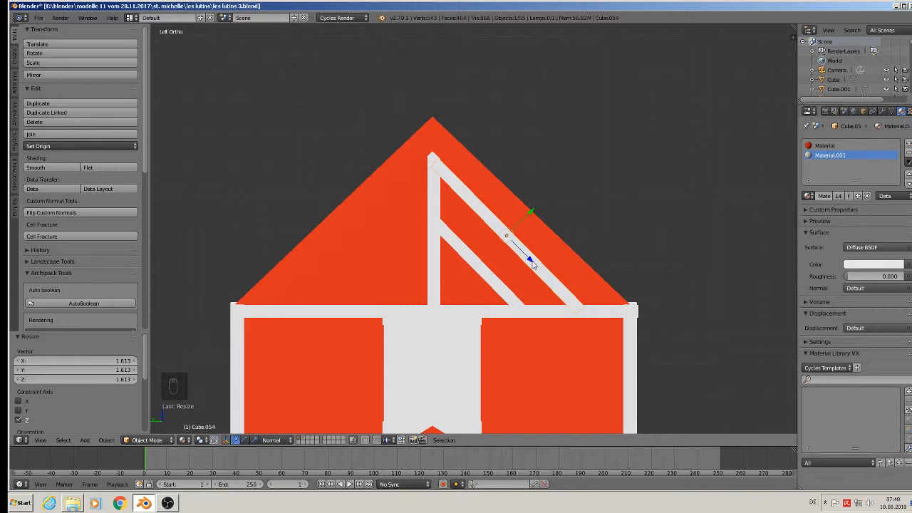
Select both diagonal braces and duplicate them.
key("a")
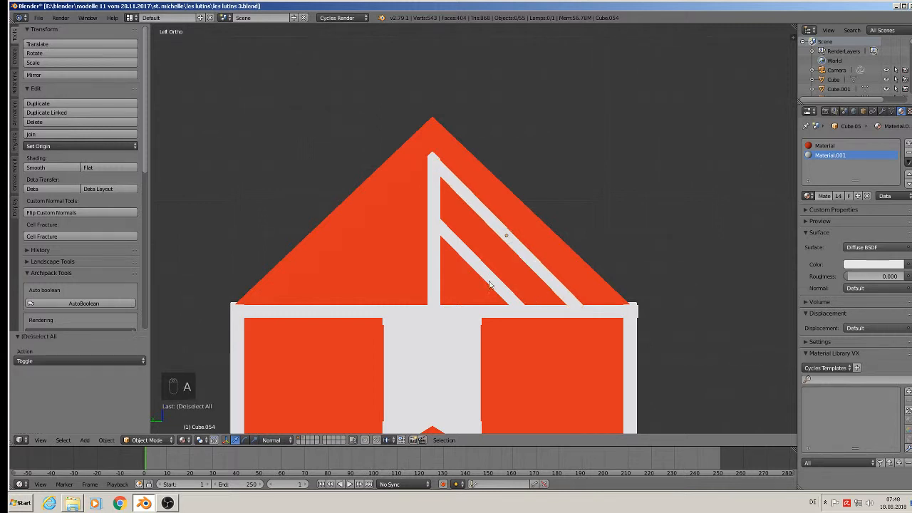
right_click(467, 258)
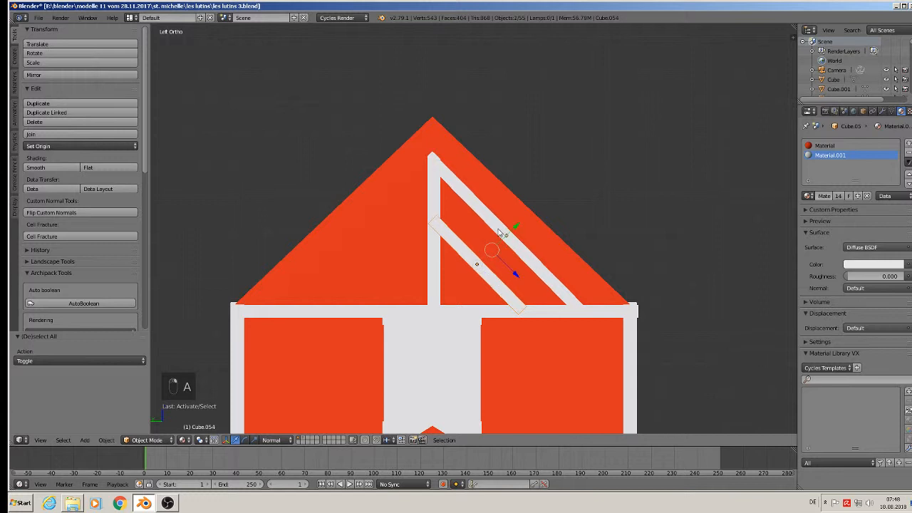
key("shift+d")
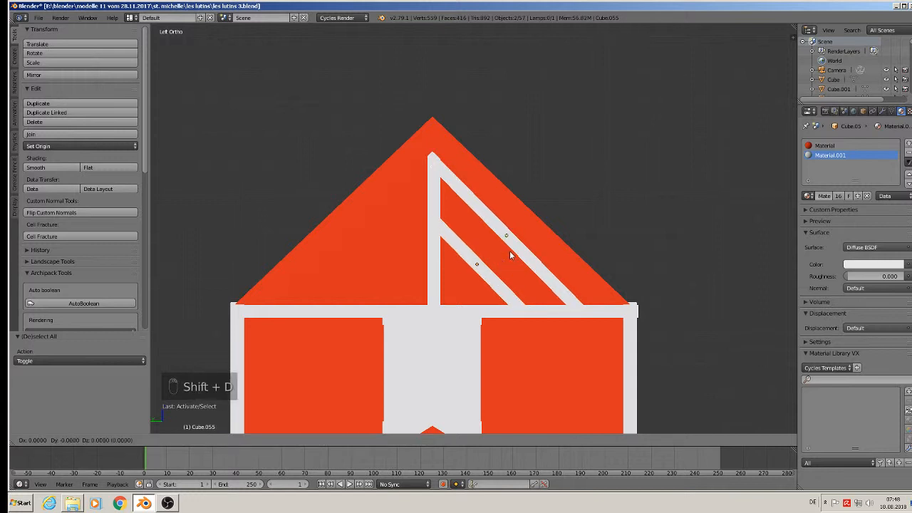
Move the duplicated braces left along global axes and join them into one object.
right_click(510, 254)
left_click(273, 440)
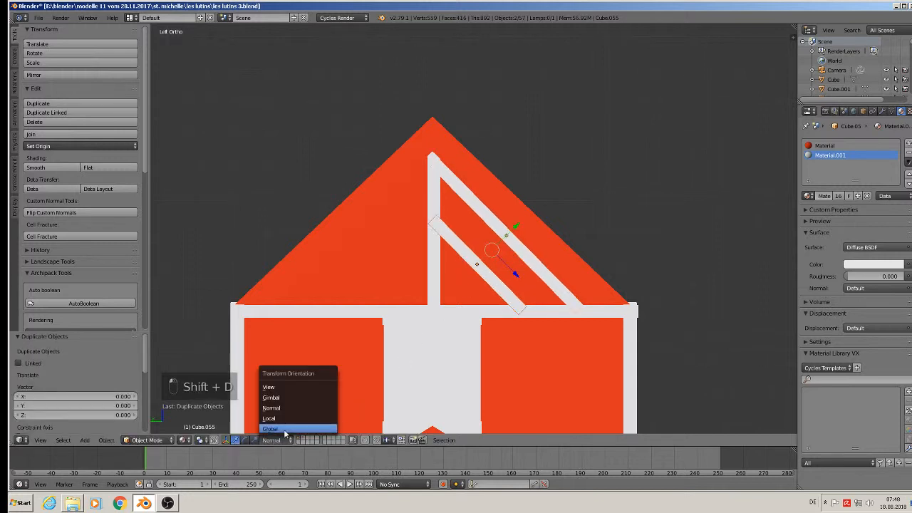
left_click(269, 428)
left_click_drag(467, 253, 322, 252)
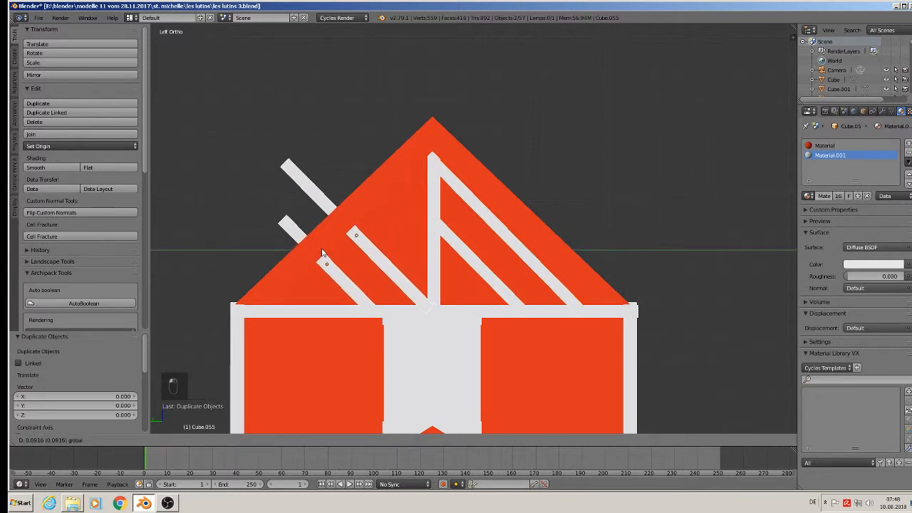
left_click(322, 253)
left_click(42, 136)
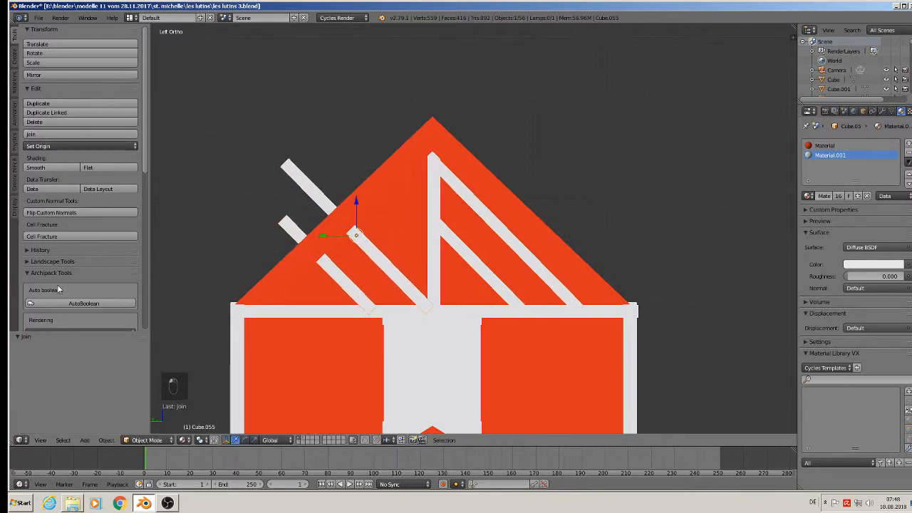
Interactively mirror the joined braces on the Y axis.
left_click(106, 441)
mouse_move(153, 386)
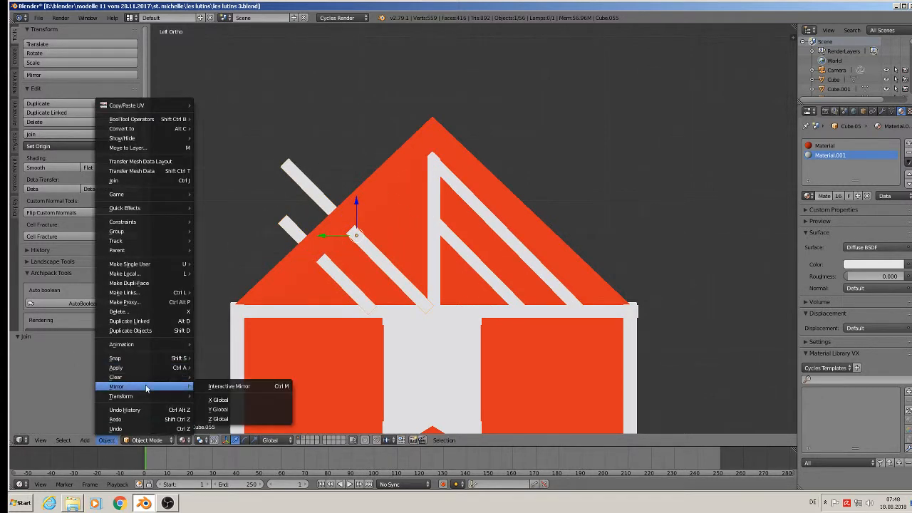
left_click(223, 385)
key("y")
middle_click_drag(241, 385, 271, 391)
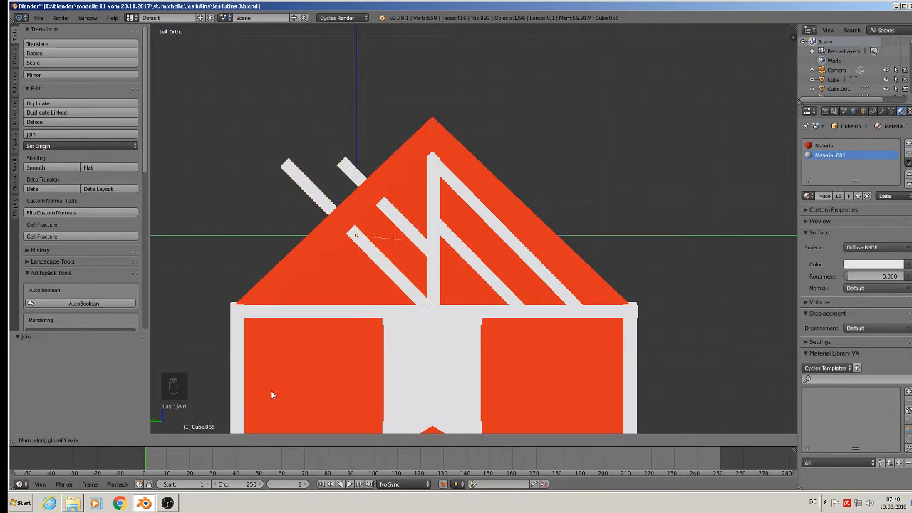
middle_click_drag(330, 426, 180, 319)
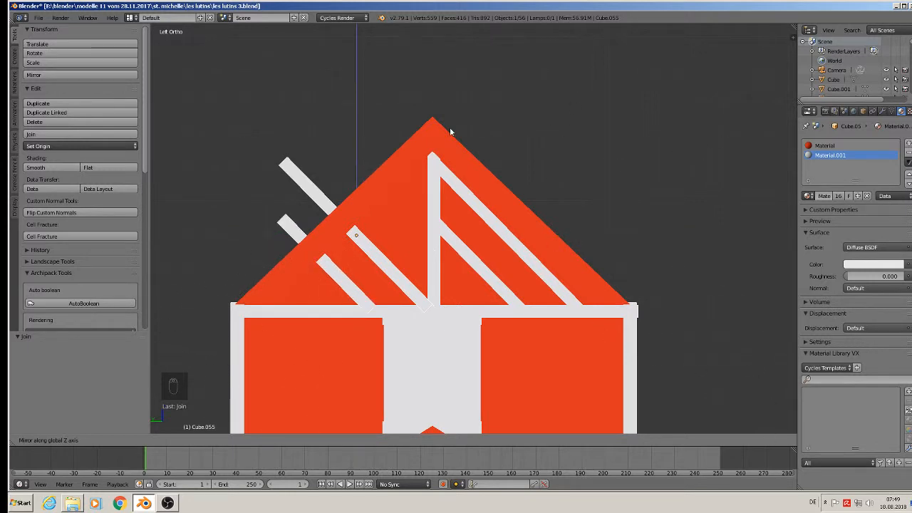
left_click(409, 245)
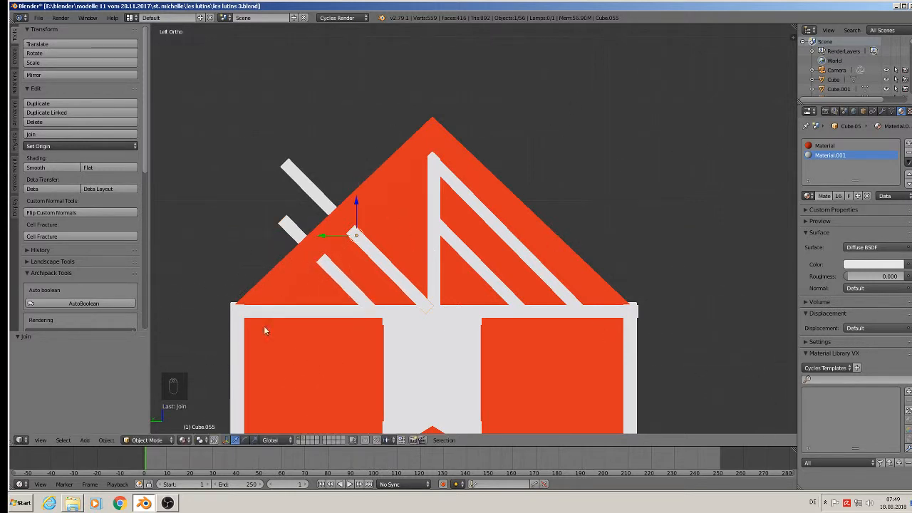
Apply rotation and scale to the joined braces.
left_click(106, 440)
mouse_move(151, 372)
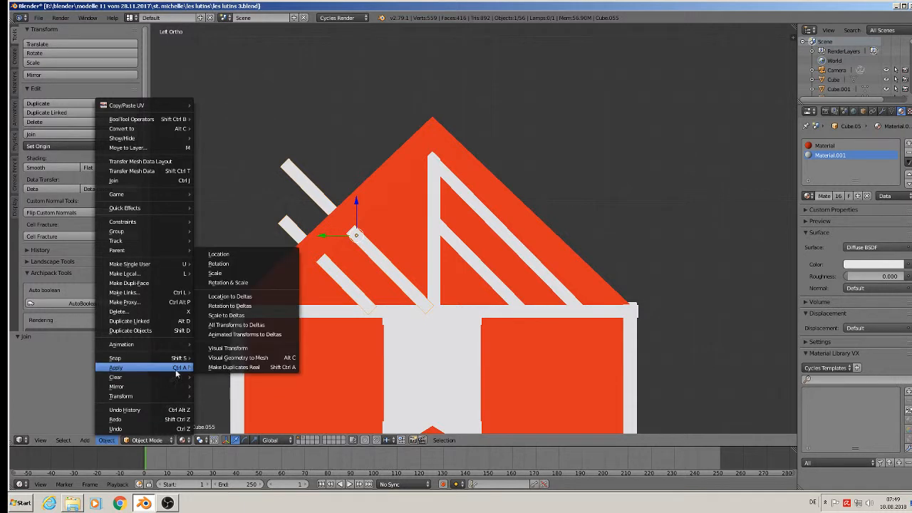
left_click(250, 282)
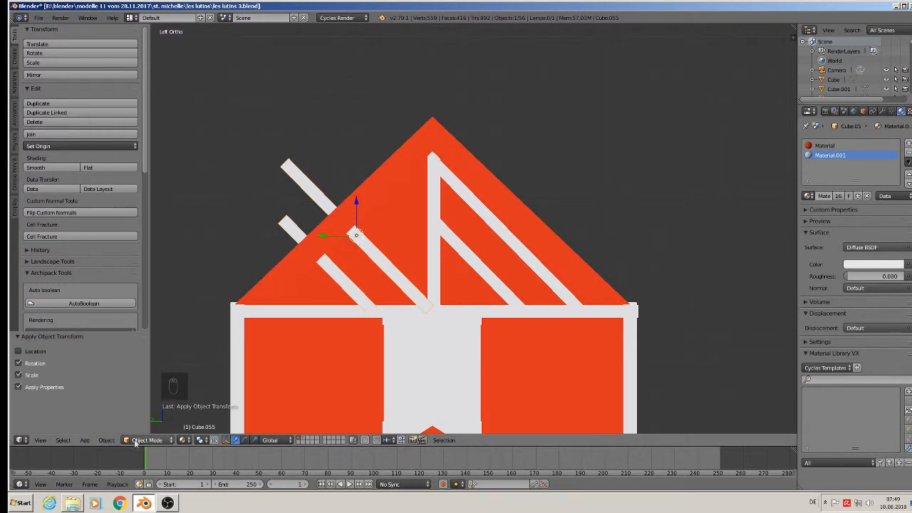
Mirror the braces across Y again and move them along Y onto the gable's left half.
left_click(106, 440)
mouse_move(128, 387)
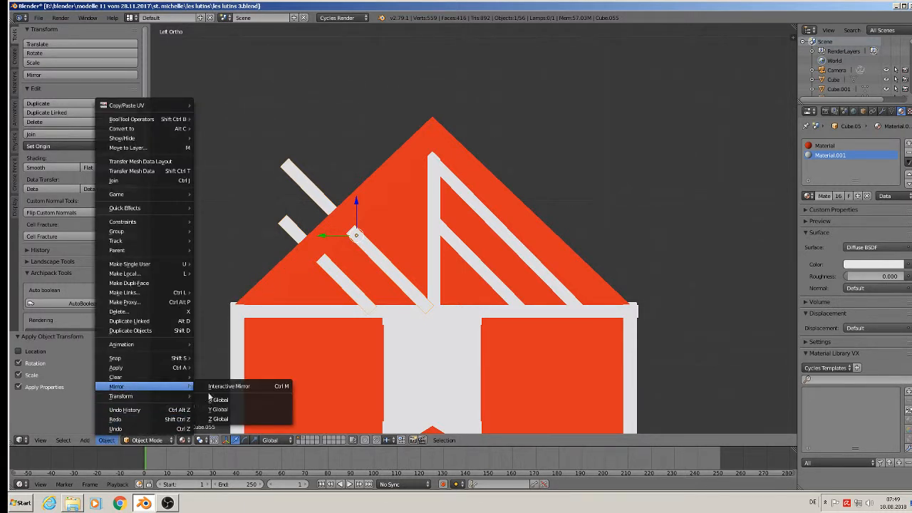
left_click(244, 385)
middle_click_drag(244, 384, 262, 376)
left_click(263, 377)
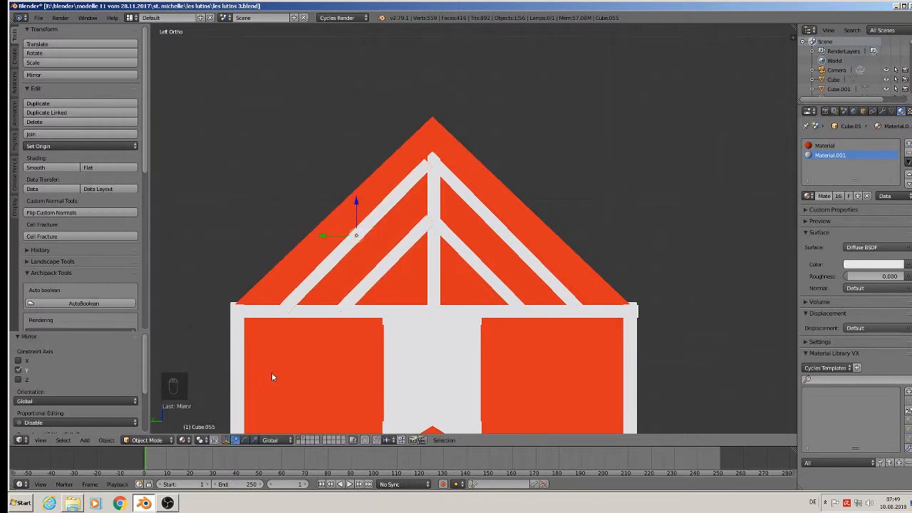
key("g")
key("y")
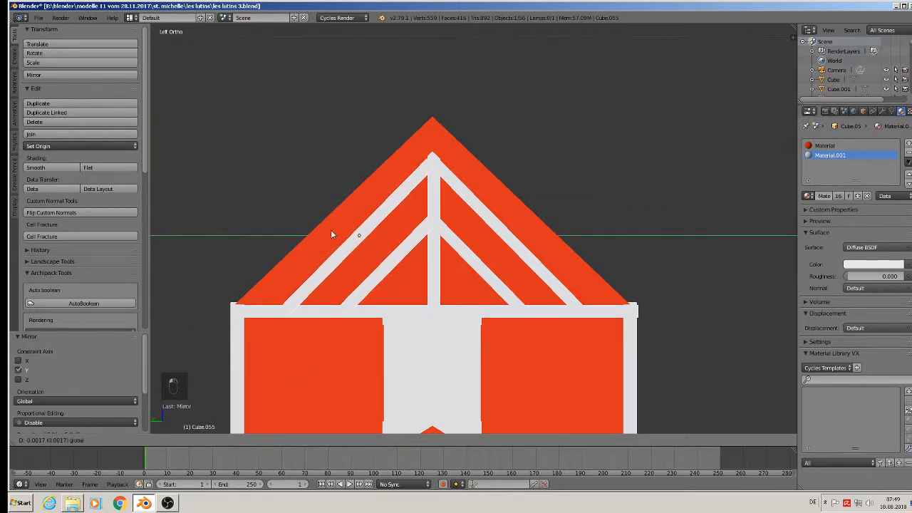
left_click(332, 231)
Orbit to check the symmetric truss in 3D and deselect everything.
key("Tab")
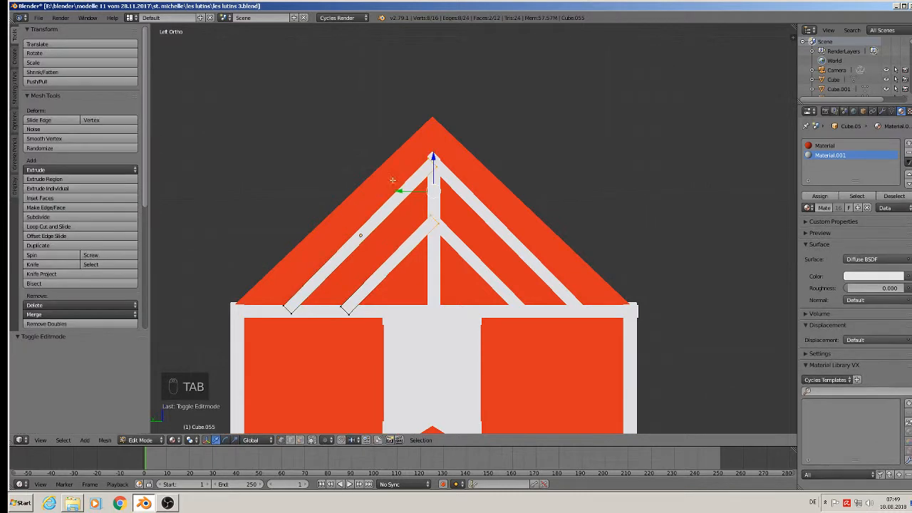
middle_click_drag(461, 232, 519, 262)
key("Tab")
key("a")
key("a")
key("a")
Save the blend file.
scroll(445, 289, "down", 2)
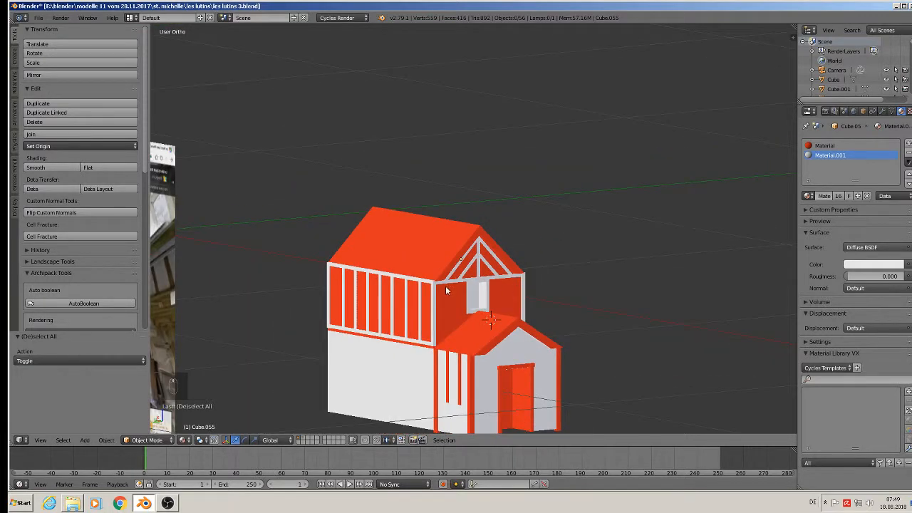
left_click(38, 18)
left_click(50, 90)
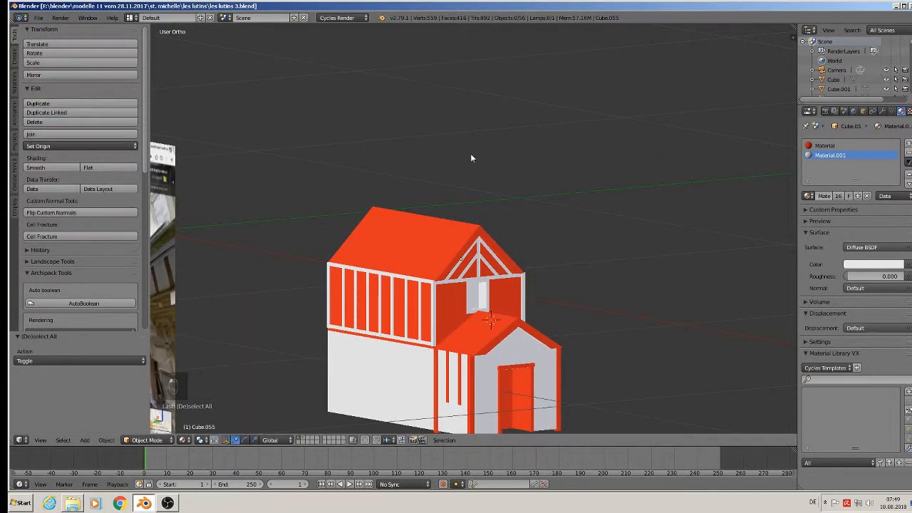
Orbit to a left-side view of the house and select the upper gable's horizontal tie beam (Cube.051).
key("KP_1")
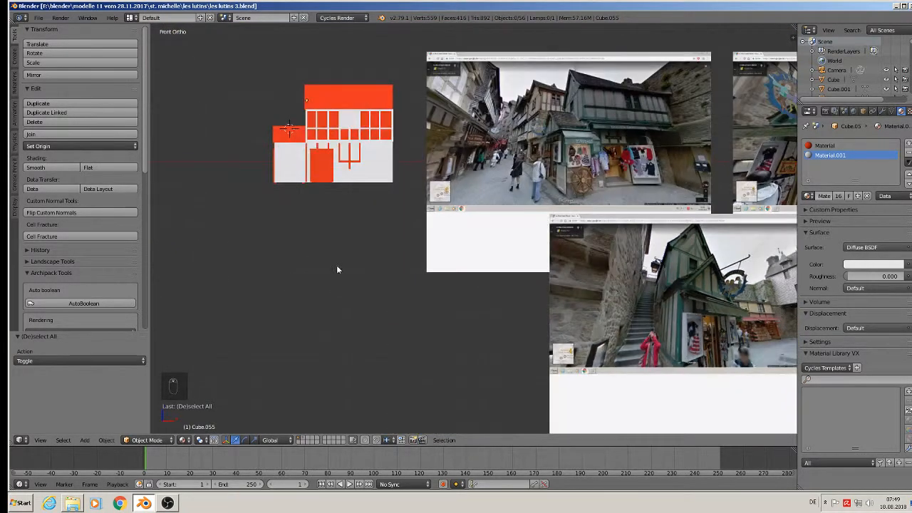
middle_click_drag(289, 189, 570, 201, "shift")
scroll(487, 183, "up", 1)
scroll(539, 147, "up", 2)
scroll(512, 153, "up", 3)
scroll(499, 156, "up", 2)
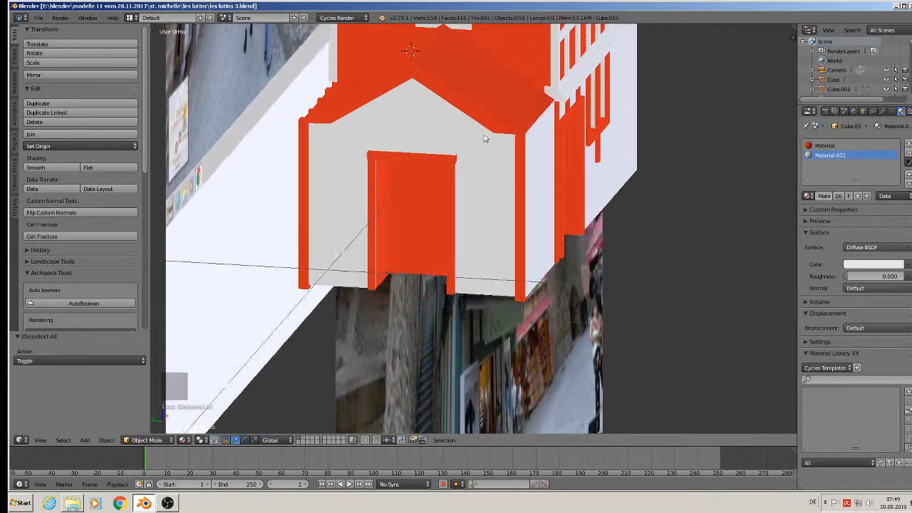
middle_click_drag(484, 137, 502, 257)
scroll(496, 132, "up", 1)
scroll(498, 242, "down", 3)
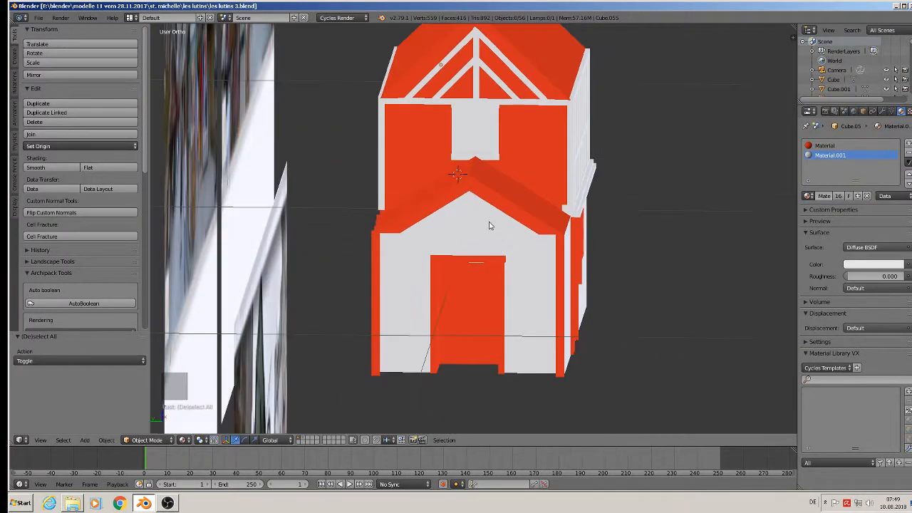
middle_click_drag(491, 223, 520, 224)
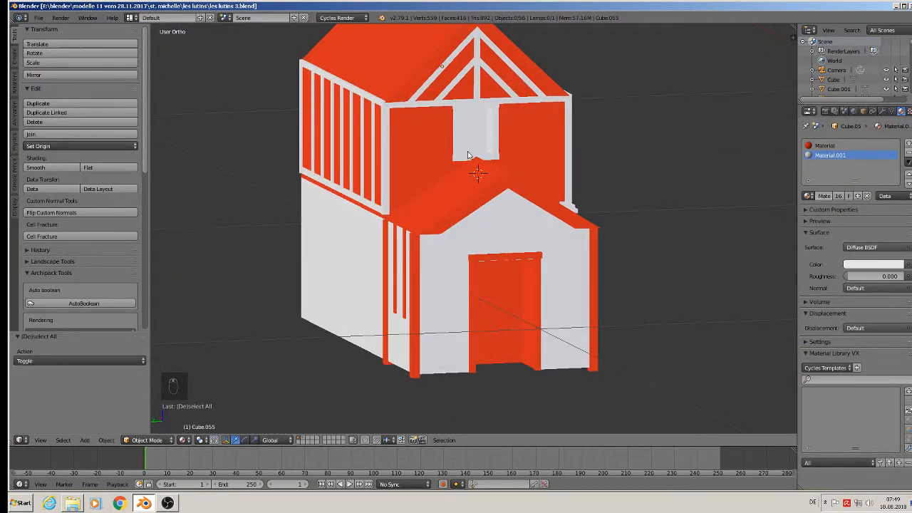
right_click(421, 101)
right_click(419, 104)
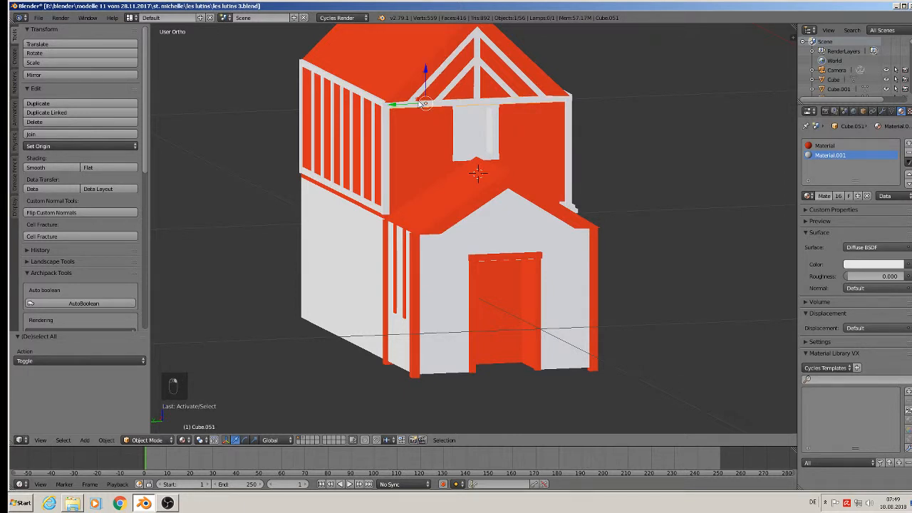
Duplicate the tie beam and move it down and along X to the porch eaves.
key("shift+d")
key("z")
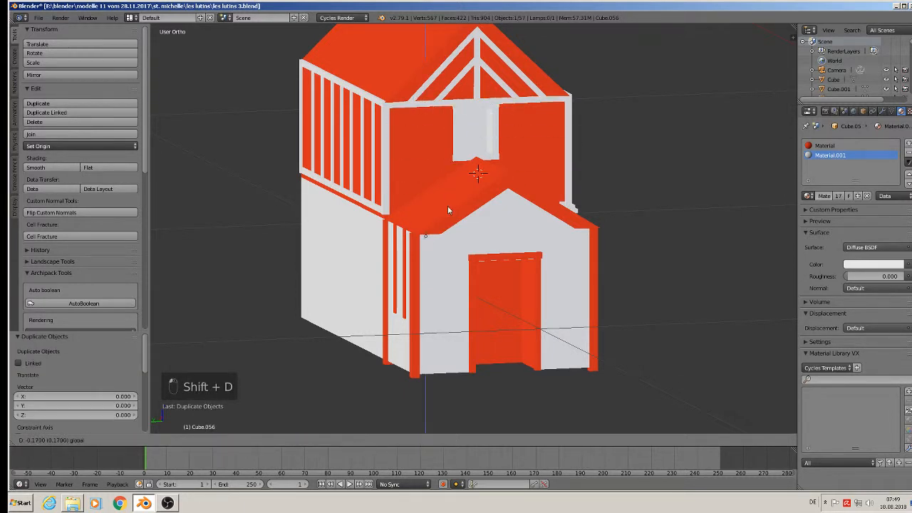
left_click(448, 207)
middle_click_drag(448, 207, 422, 247)
key("g")
key("x")
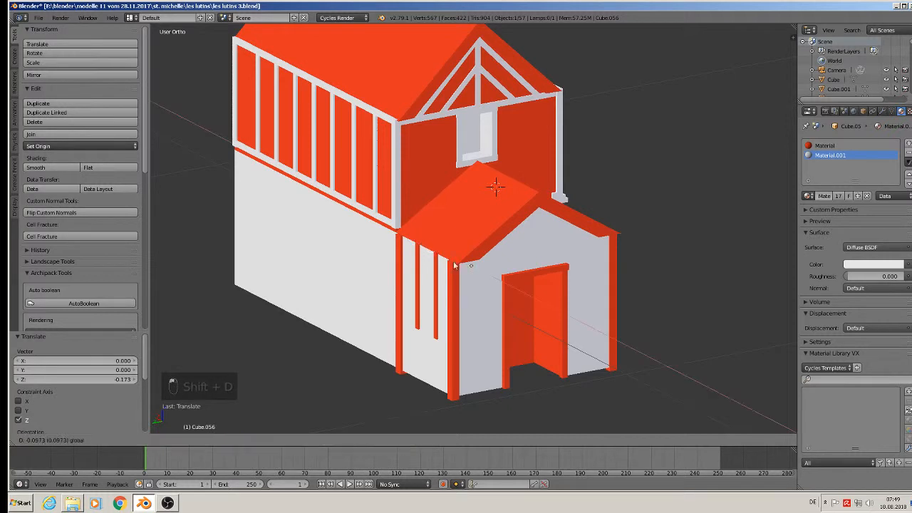
left_click(481, 259)
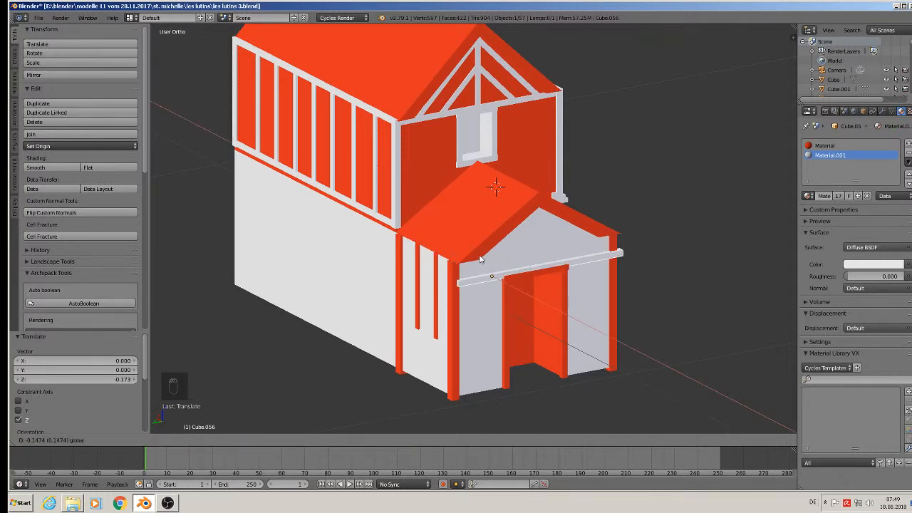
scroll(483, 246, "up", 1)
key("g")
key("z")
left_click(485, 228)
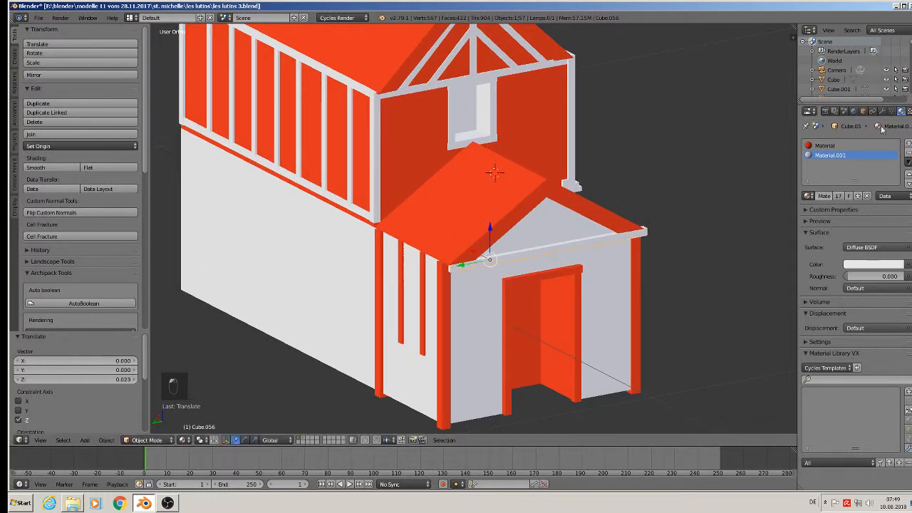
Give the porch beam the red material slot and pull its right end in to the porch width.
left_click(824, 145)
key("Tab")
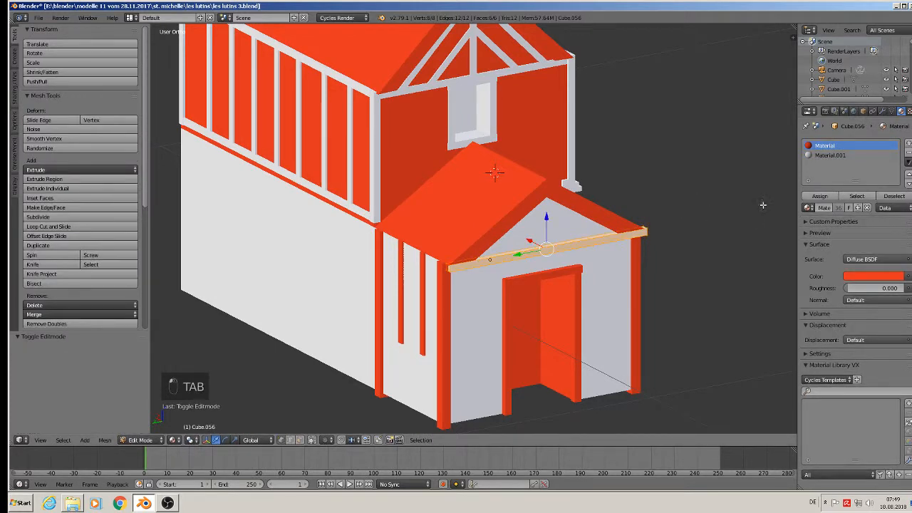
key("Tab")
middle_click_drag(719, 238, 661, 238)
key("Tab")
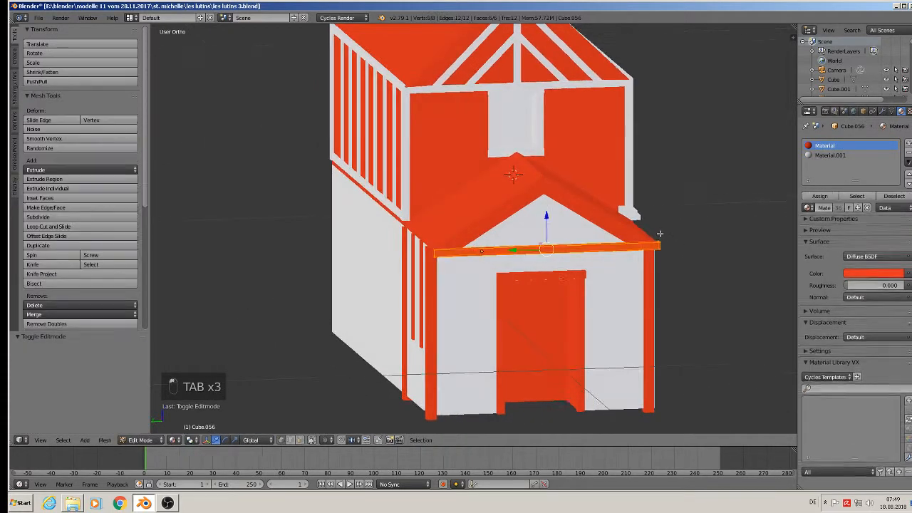
key("a")
key("c")
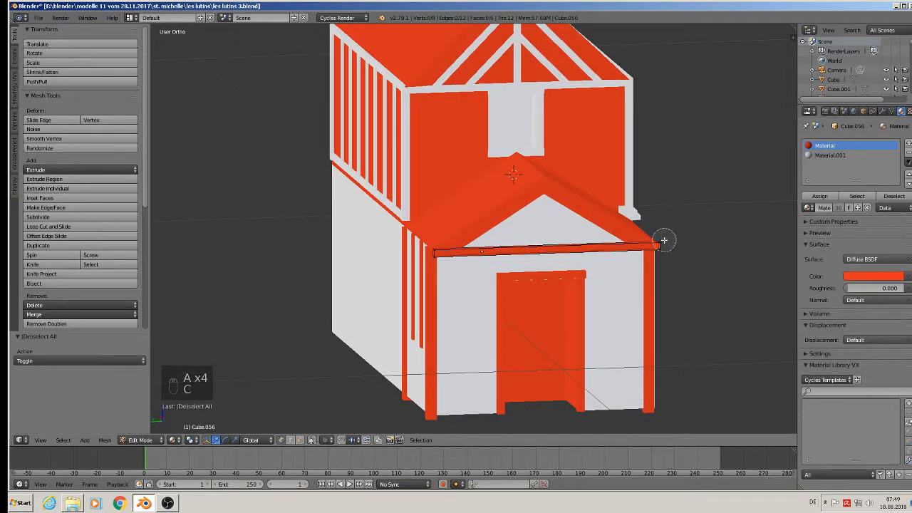
left_click(665, 242)
right_click(663, 252)
left_click_drag(646, 248, 640, 248)
key("Tab")
middle_click_drag(640, 248, 594, 257)
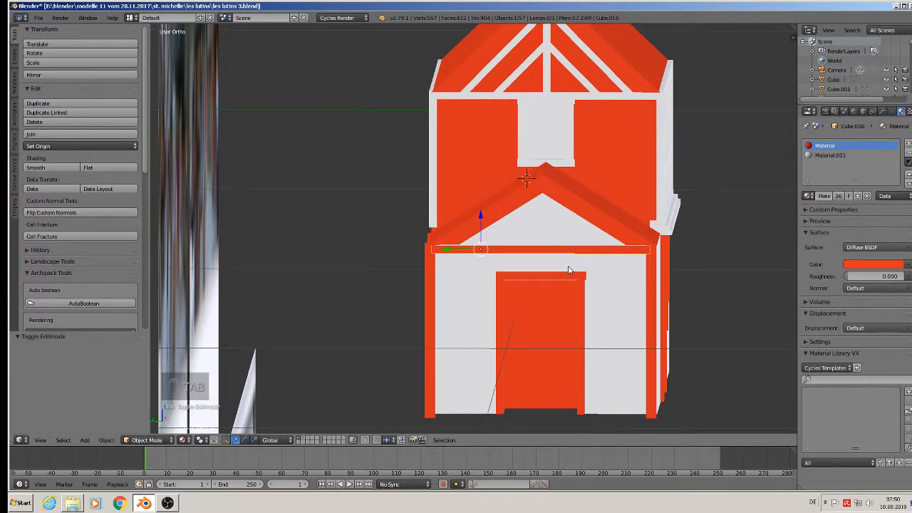
Copy the porch tie beam, stand it upright with R 90, centre it, and trim its bottom above the door.
key("shift+d")
type("r")
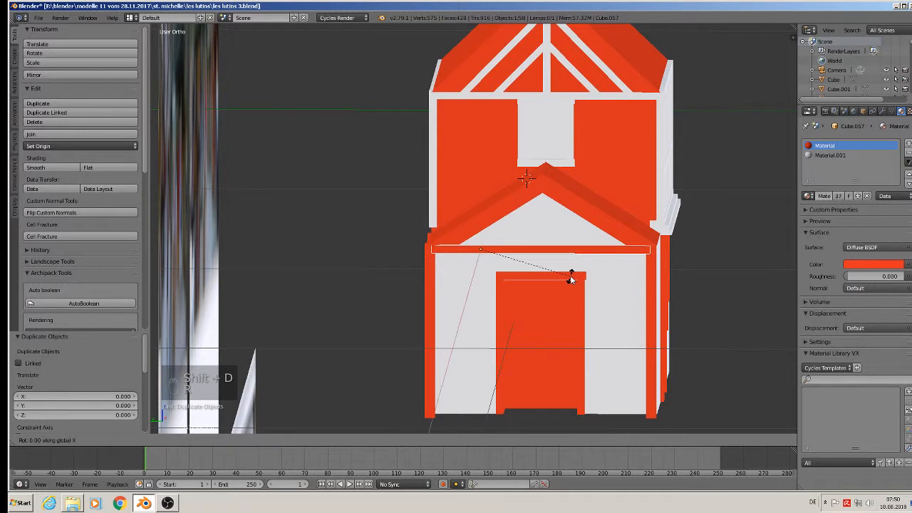
type("90")
key("Return")
key("g")
key("y")
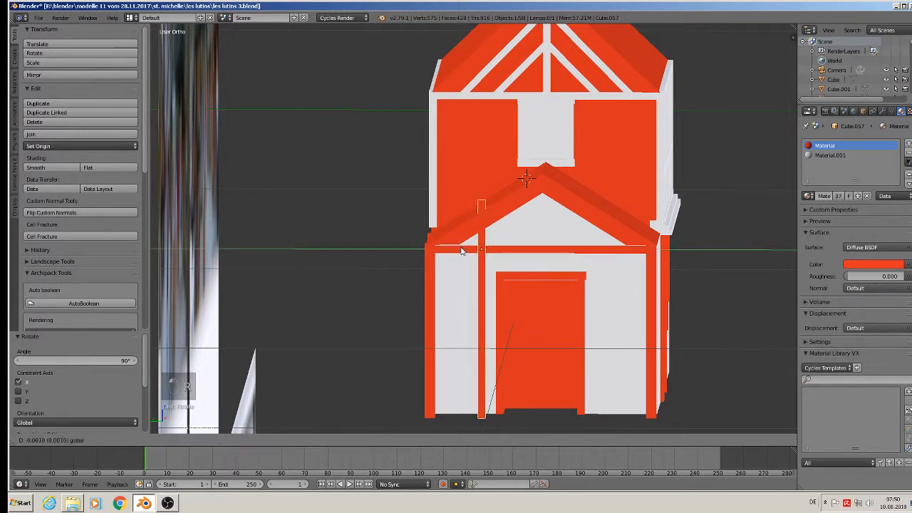
left_click(521, 255)
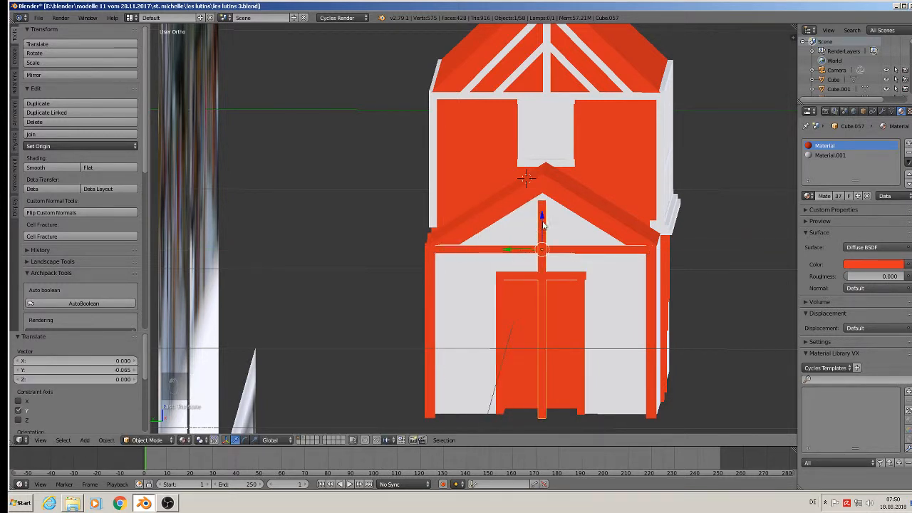
key("g")
key("z")
left_click_drag(543, 213, 543, 214)
key("Tab")
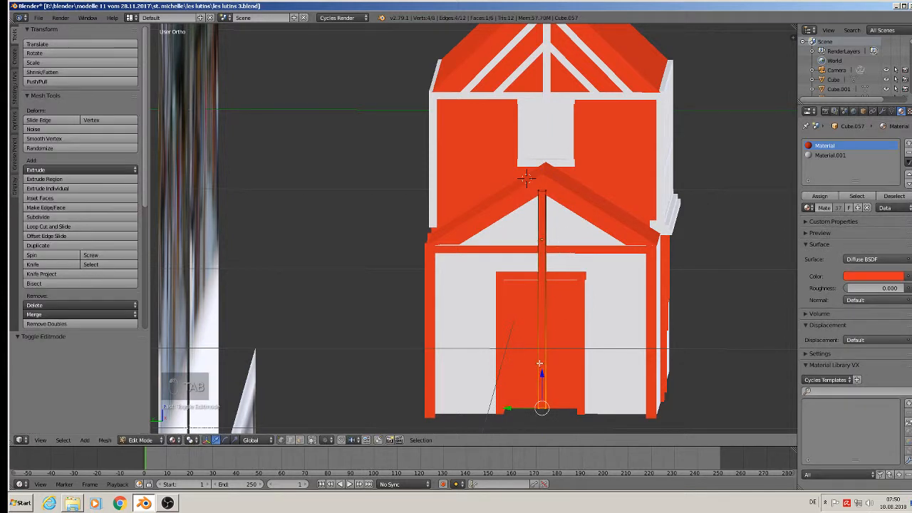
left_click_drag(545, 379, 554, 245)
key("Tab")
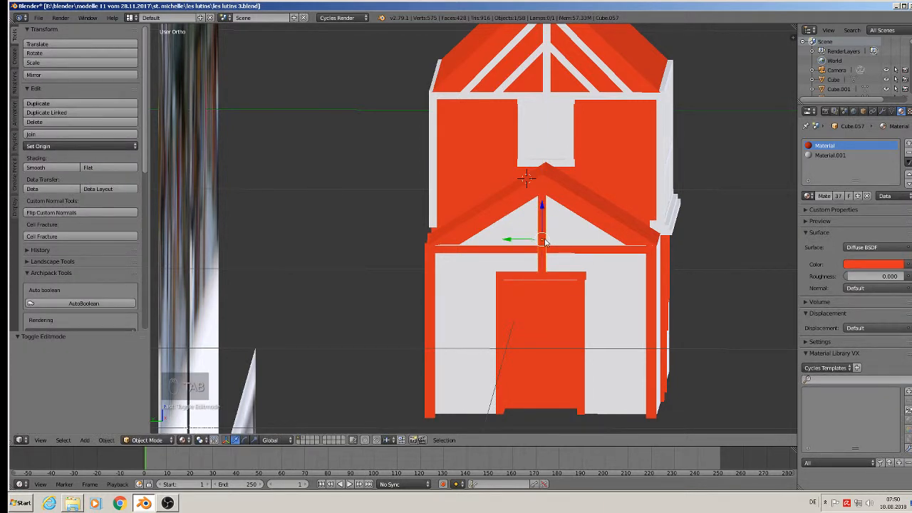
Duplicate the centre post into two more posts, one left and one right of the gable.
key("shift+d")
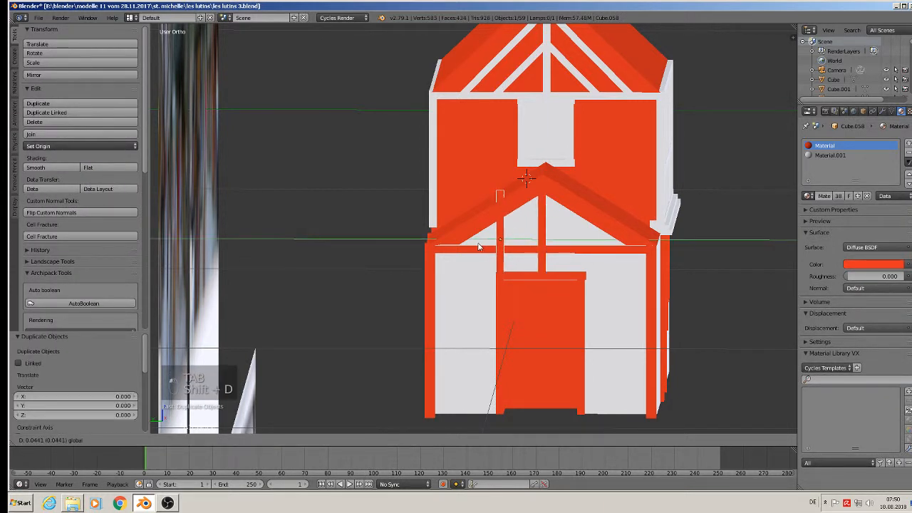
left_click(478, 245)
key("shift+d")
left_click(477, 244)
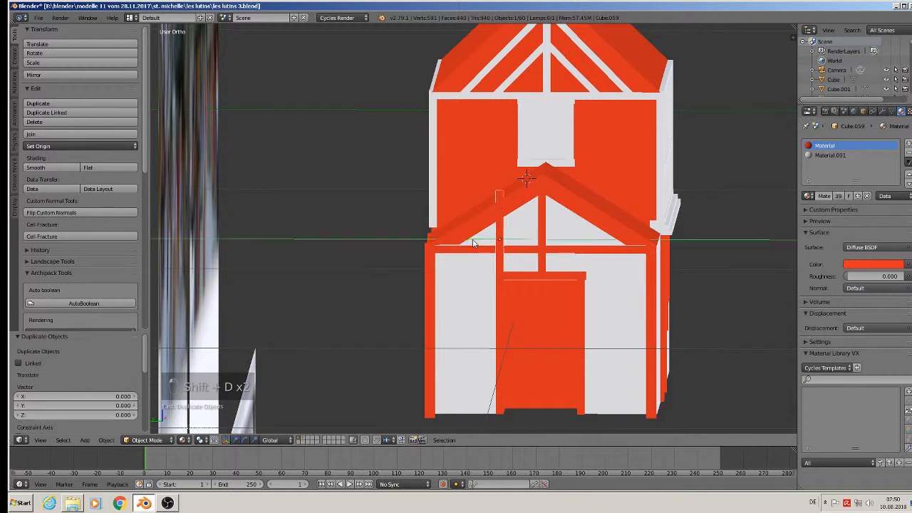
key("g")
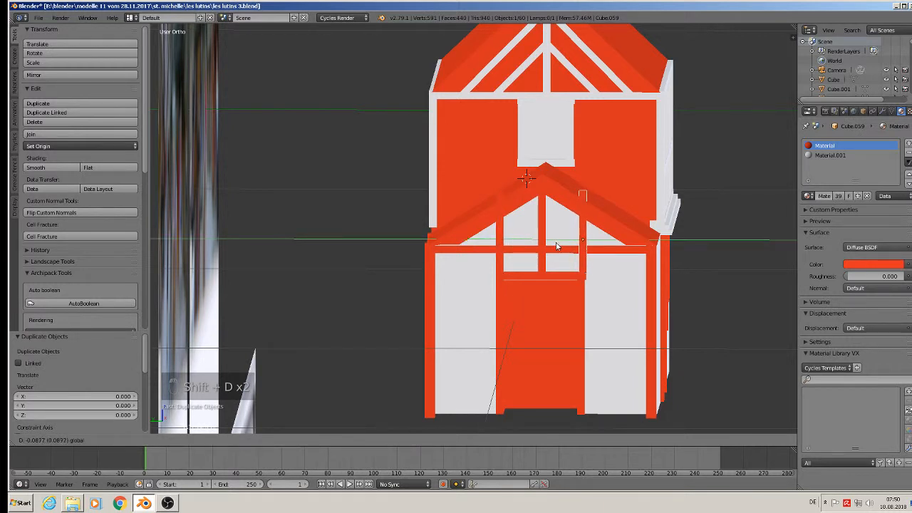
left_click(556, 246)
Adjust the top faces of the right and left posts in Edit Mode to meet the roof.
key("Tab")
key("a")
key("a")
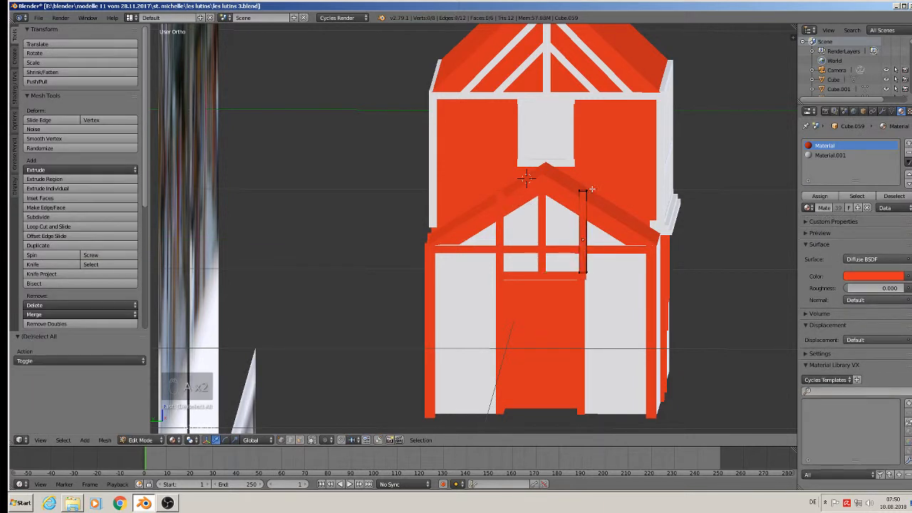
left_click_drag(591, 190, 583, 190)
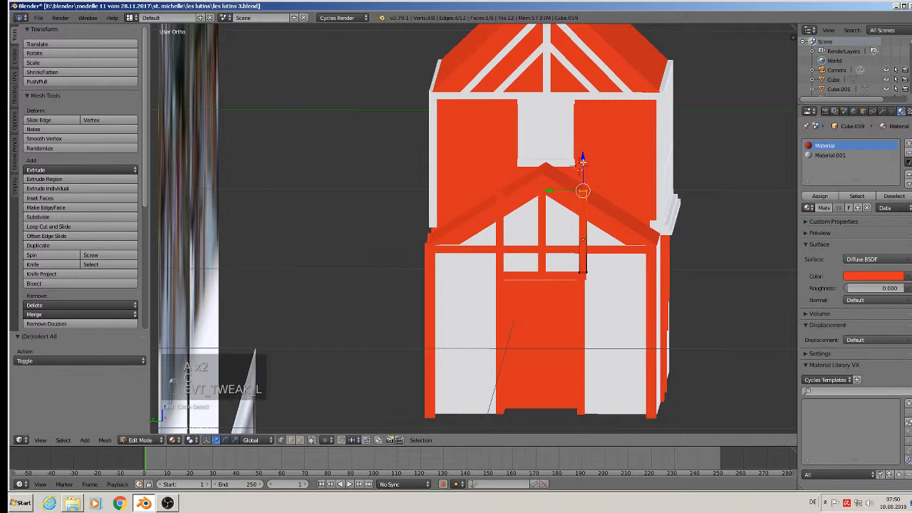
key("Tab")
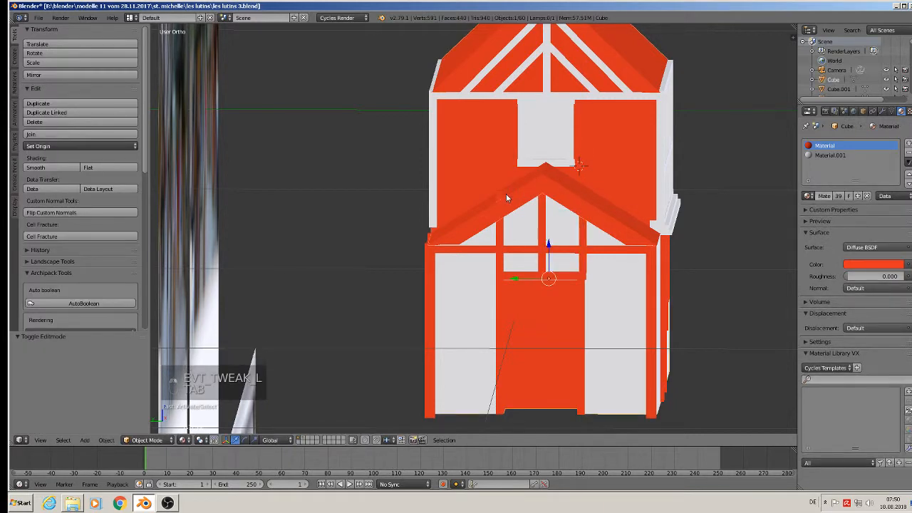
right_click(496, 199)
key("Tab")
key("a")
key("a")
key("a")
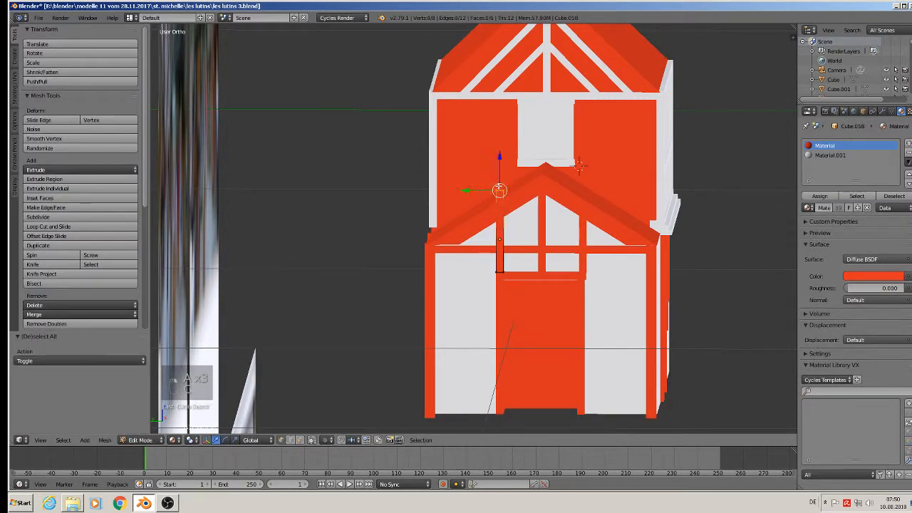
key("c")
key("Tab")
scroll(574, 267, "down", 4)
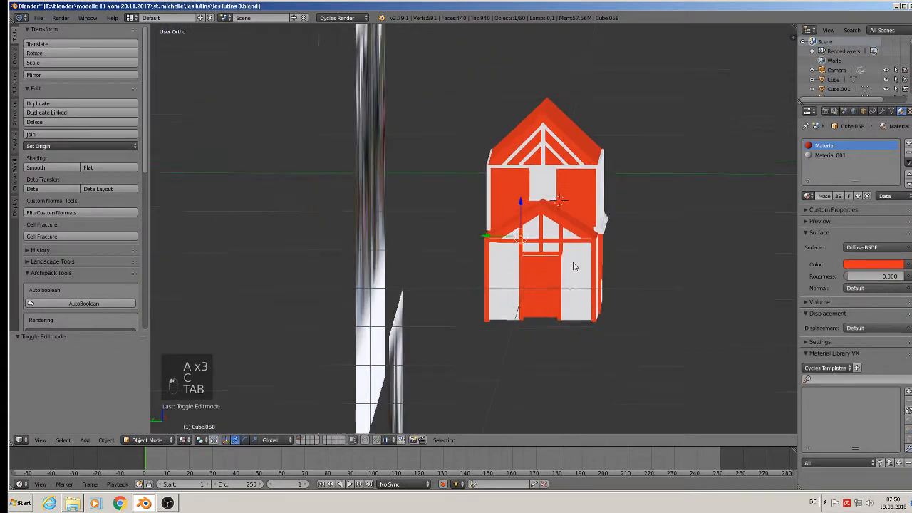
middle_click_drag(574, 266, 388, 208)
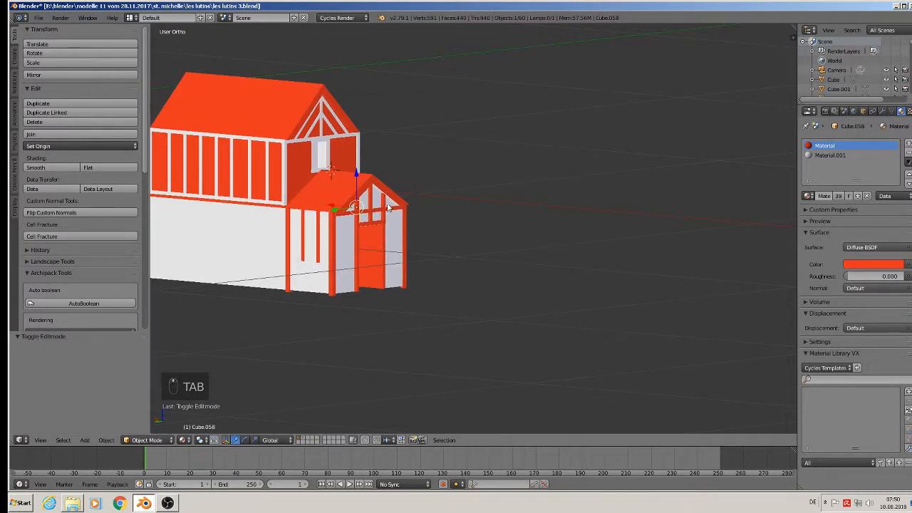
scroll(378, 259, "down", 3)
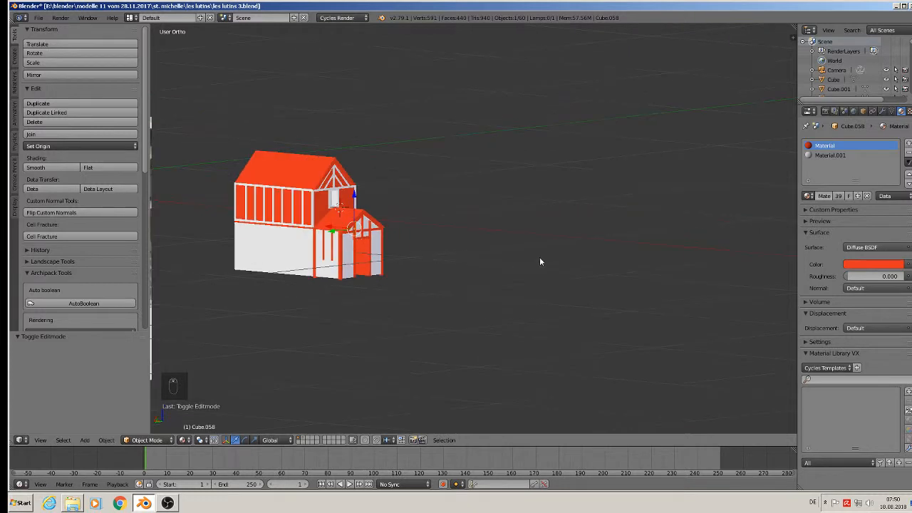
key("KP_1")
scroll(589, 249, "down", 2)
scroll(415, 240, "up", 4)
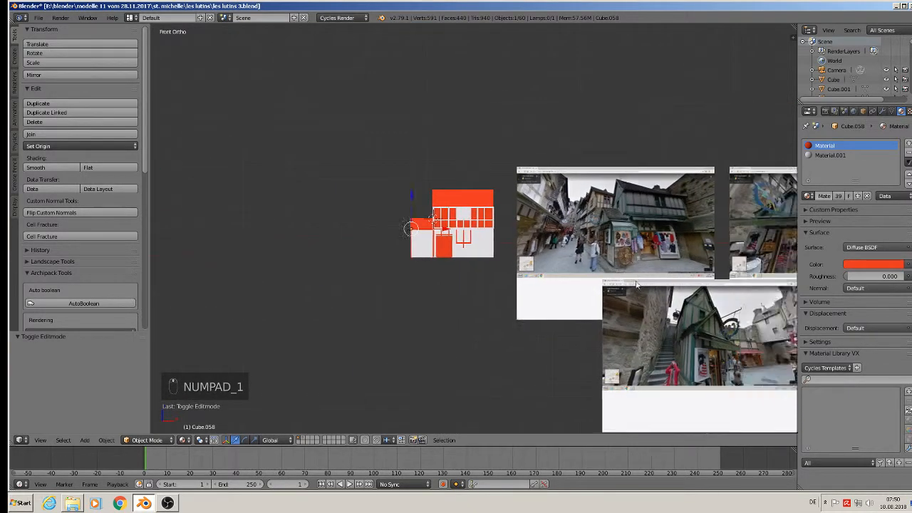
scroll(415, 240, "up", 5)
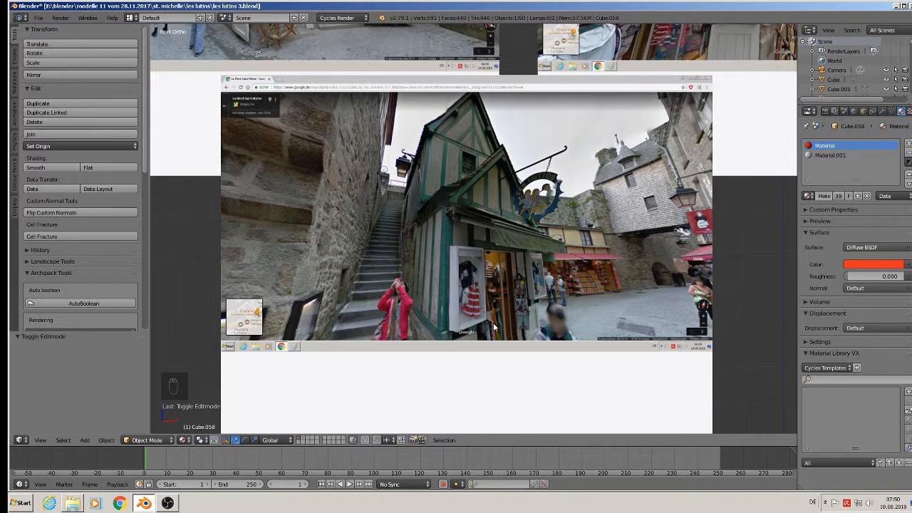
middle_click_drag(421, 298, 451, 288, "shift")
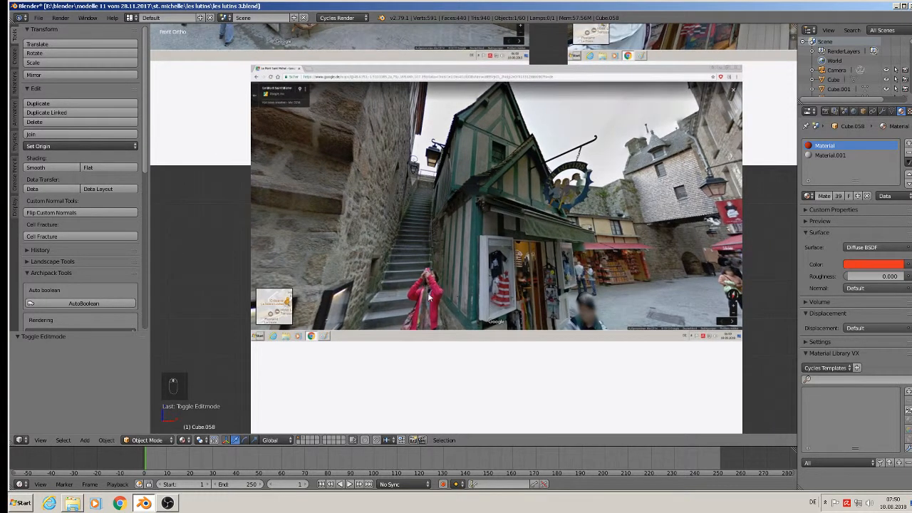
scroll(456, 312, "down", 3)
middle_click_drag(267, 261, 511, 227, "shift")
scroll(358, 91, "up", 4)
scroll(410, 123, "up", 4)
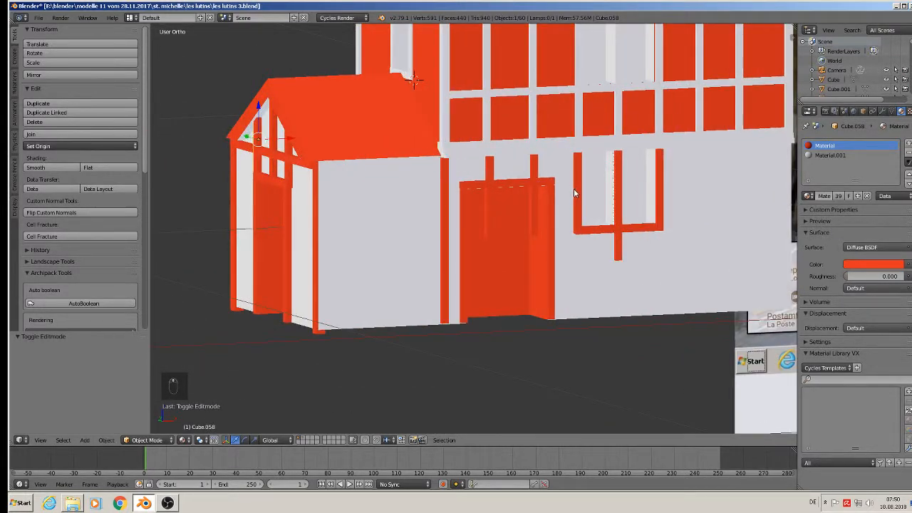
Raise the beam beside the front door in Edit Mode so it ends at the lintel.
middle_click_drag(573, 188, 482, 197)
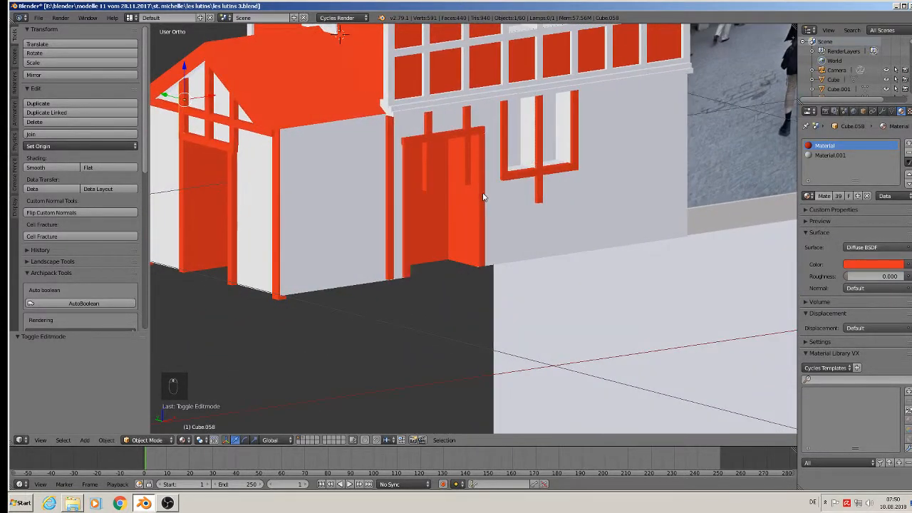
right_click(426, 171)
right_click(425, 166)
key("Tab")
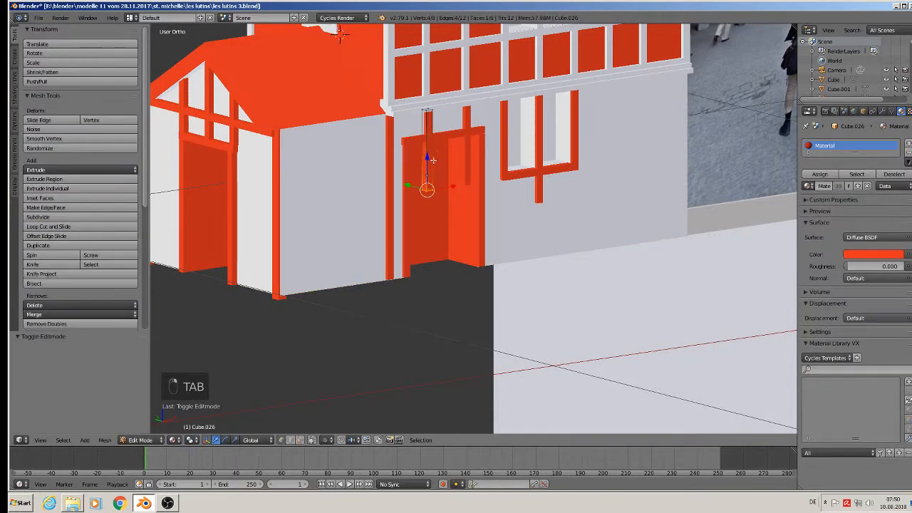
left_click_drag(429, 169, 424, 114)
key("Tab")
Raise the beam above the shop door slightly, then duplicate the window crossbar.
right_click(470, 156)
key("Tab")
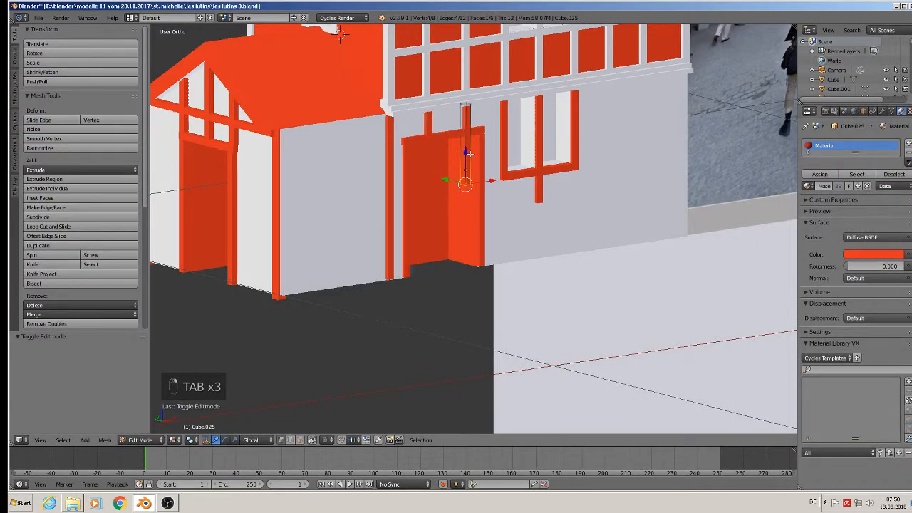
left_click_drag(469, 153, 466, 100)
key("Tab")
right_click(521, 177)
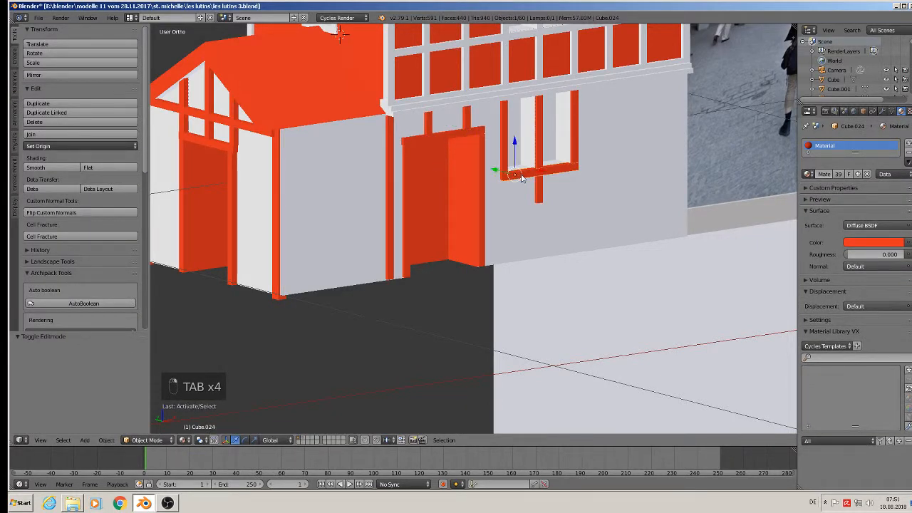
key("shift+d")
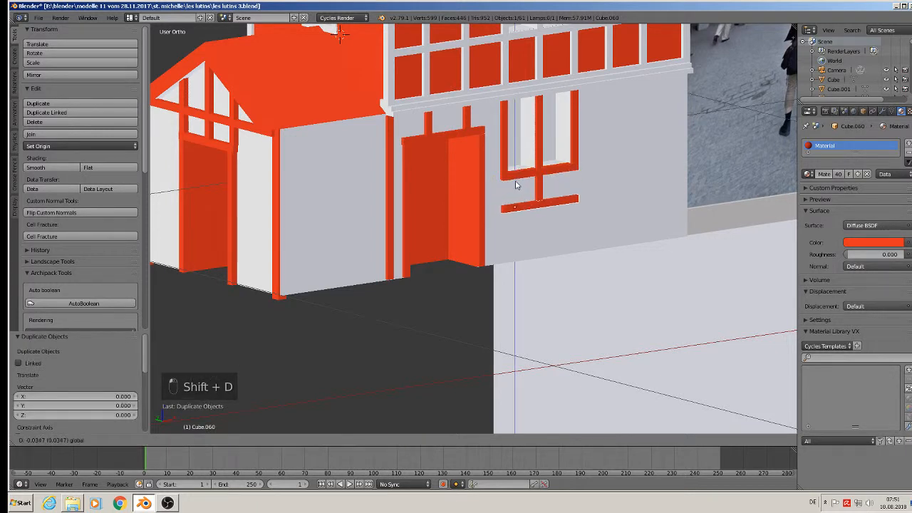
Drop the crossbar copy below the window and stretch its right end across the wall.
left_click(522, 193)
left_click_drag(538, 204, 518, 212)
key("Tab")
key("a")
key("a")
left_click(559, 201)
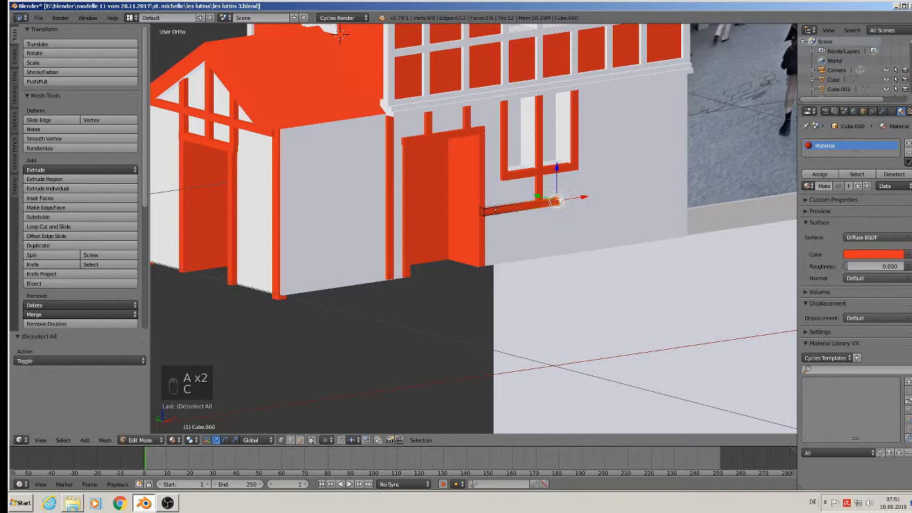
right_click(561, 200)
left_click_drag(578, 197, 709, 178)
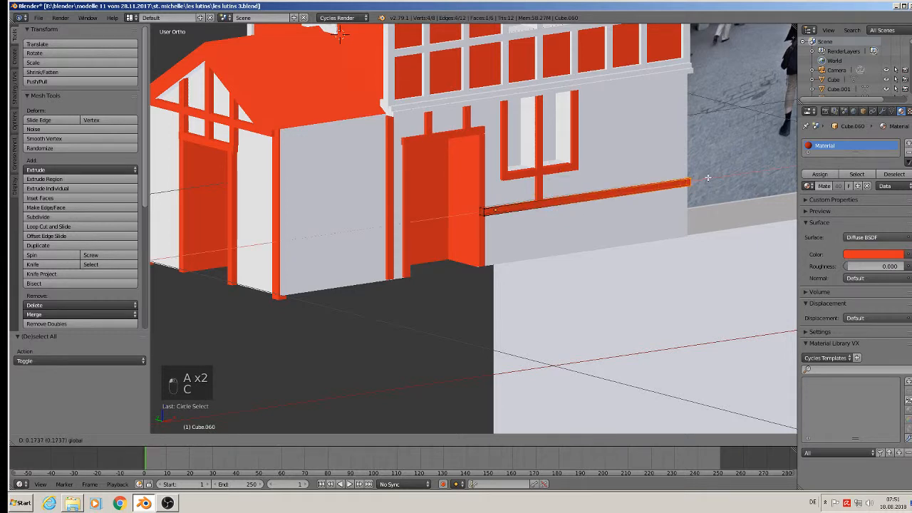
key("Tab")
Copy the long rail further left and extend its end toward the porch corner.
scroll(677, 177, "down", 4)
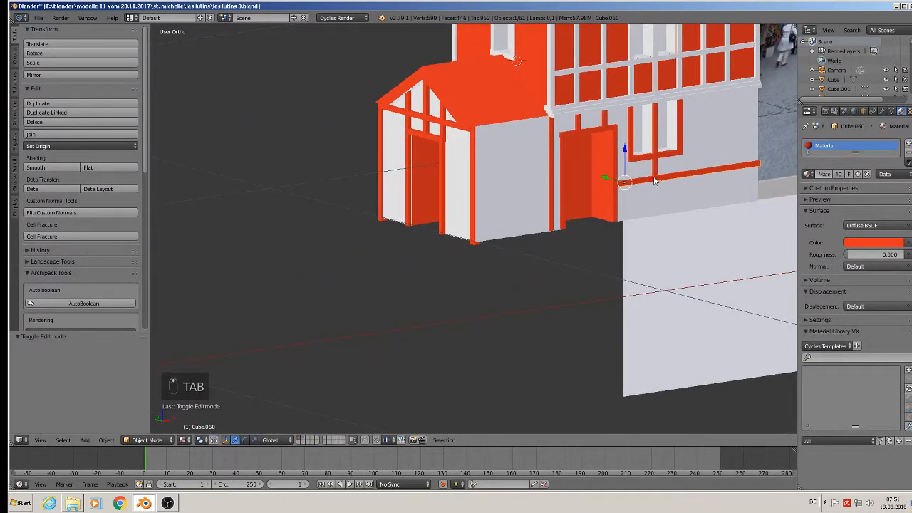
right_click(654, 180)
right_click(632, 183)
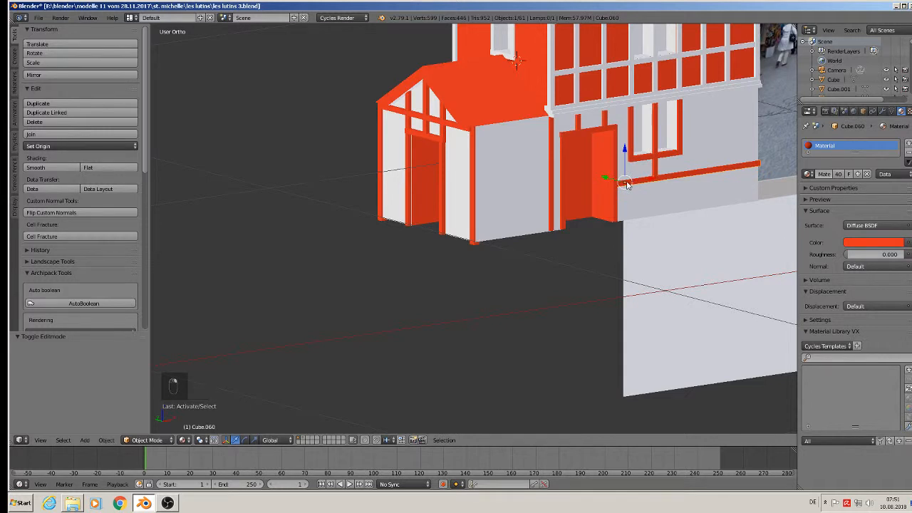
key("shift+d")
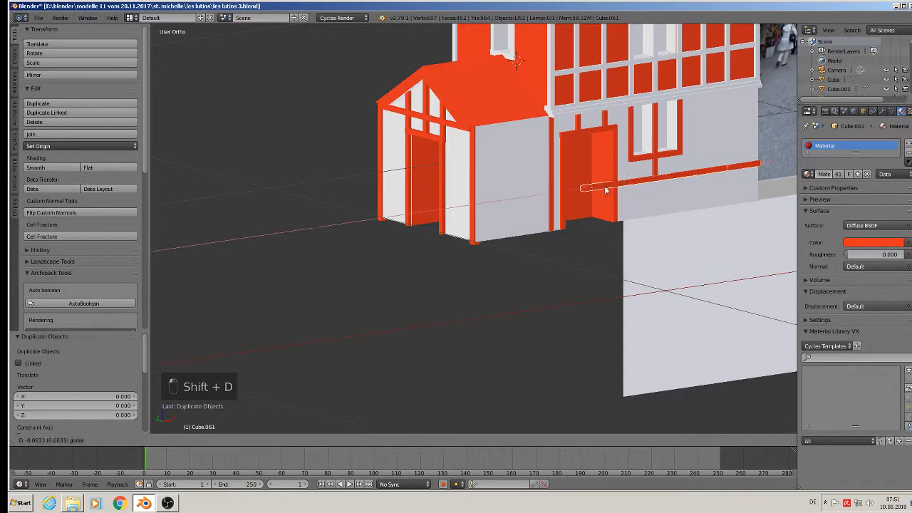
left_click(504, 208)
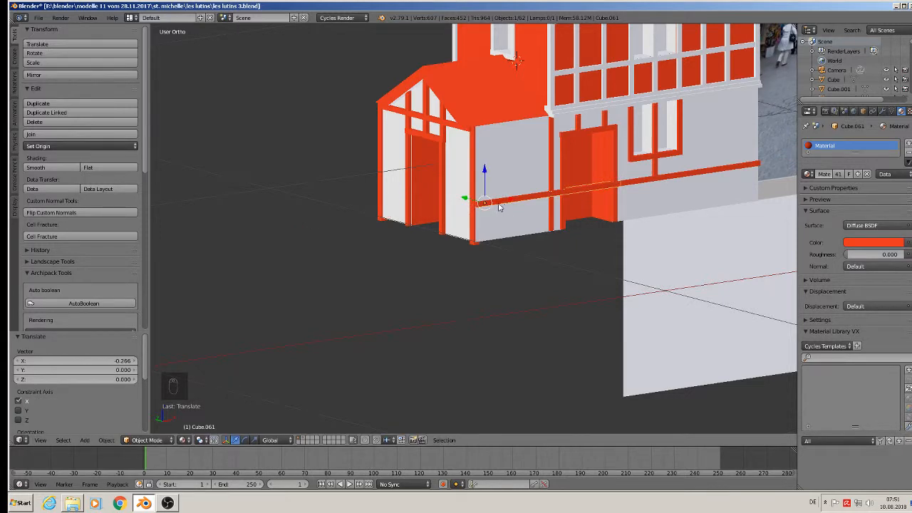
middle_click_drag(500, 205, 473, 201)
key("Tab")
scroll(643, 183, "down", 1)
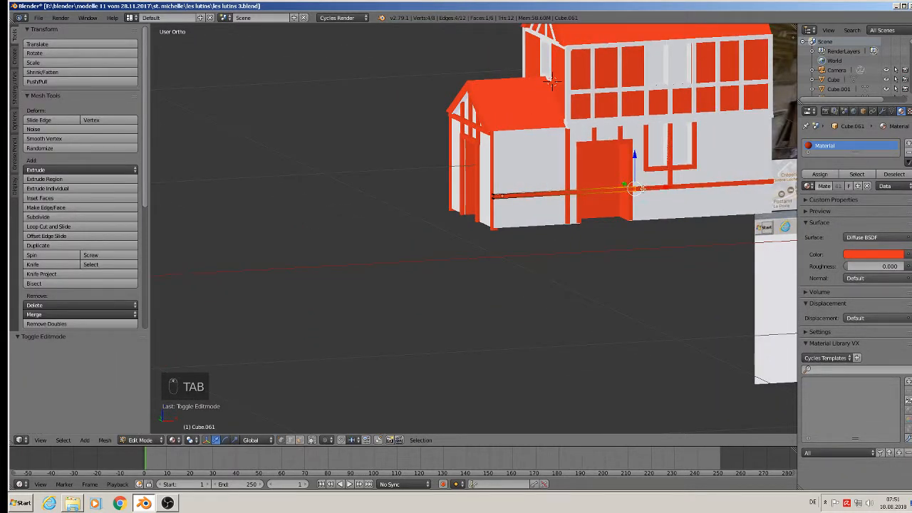
left_click_drag(633, 188, 592, 196)
left_click(590, 197)
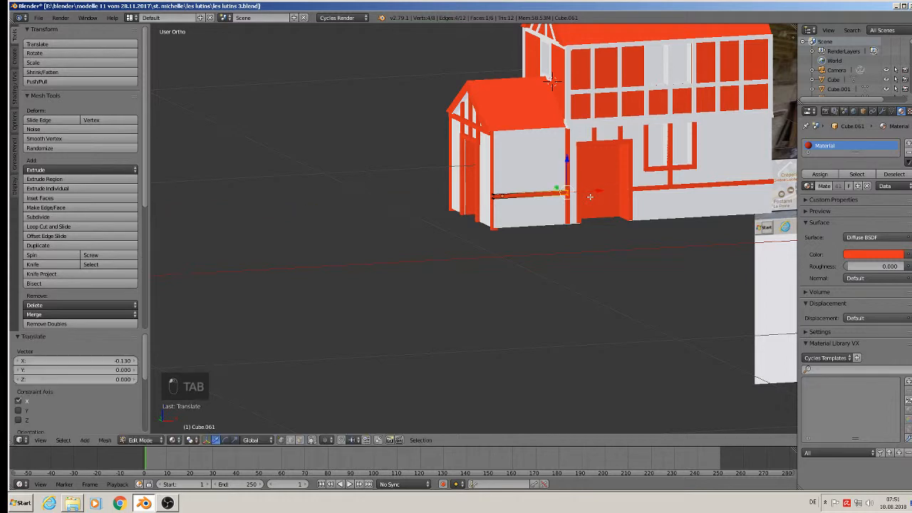
key("Tab")
middle_click_drag(589, 197, 503, 214)
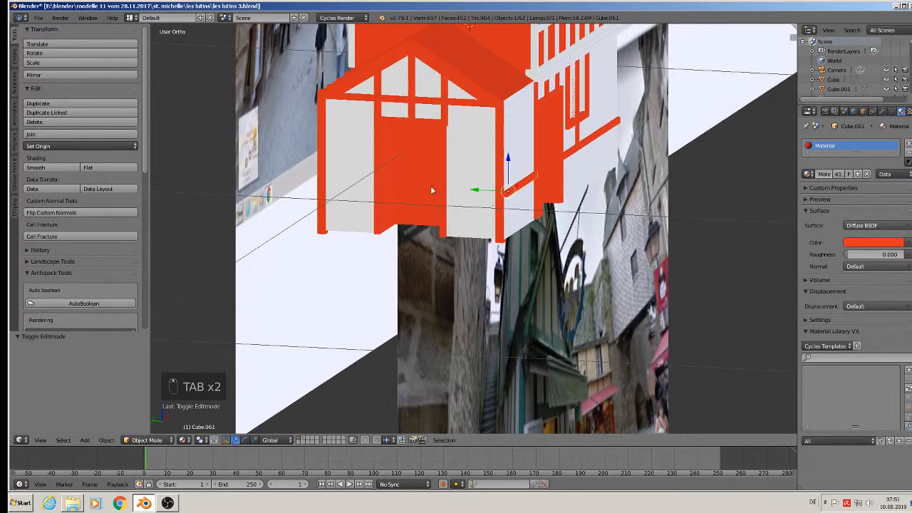
Copy the upper porch beam down on Z as a low rail across the porch front.
right_click(456, 107)
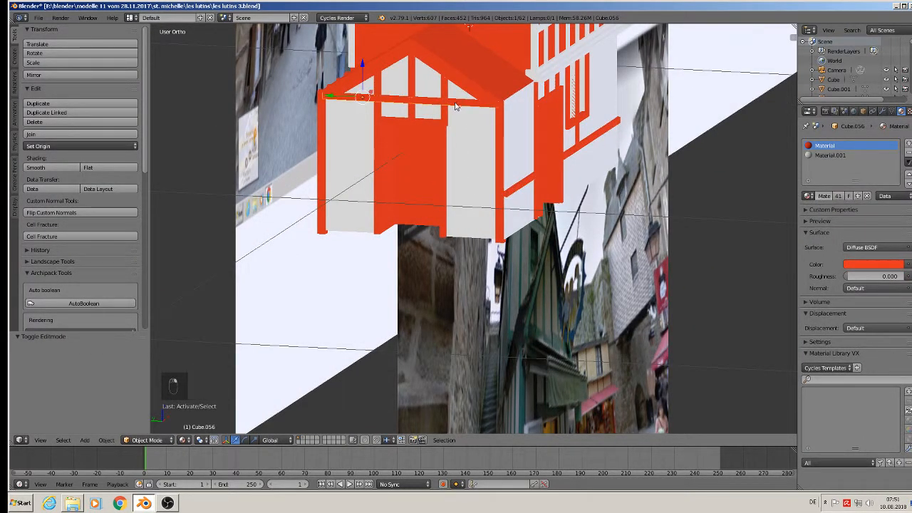
key("shift+d")
key("z")
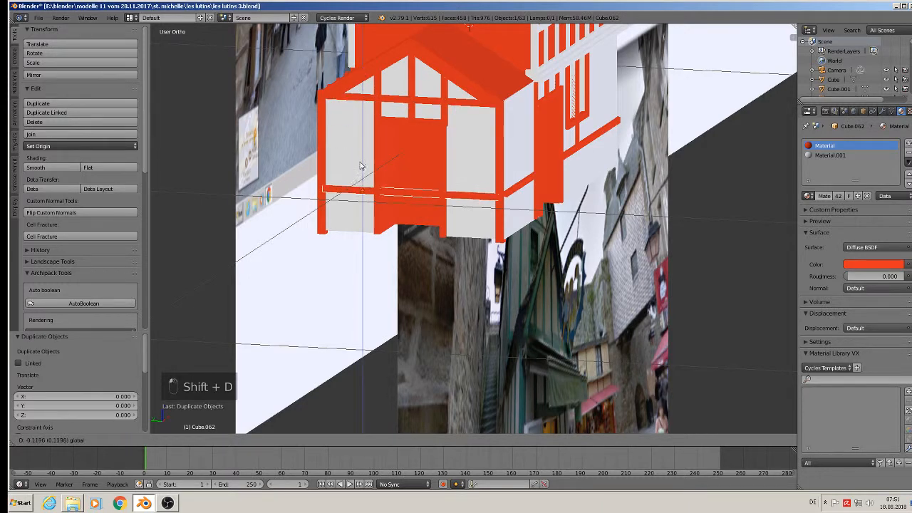
left_click(360, 163)
key("Tab")
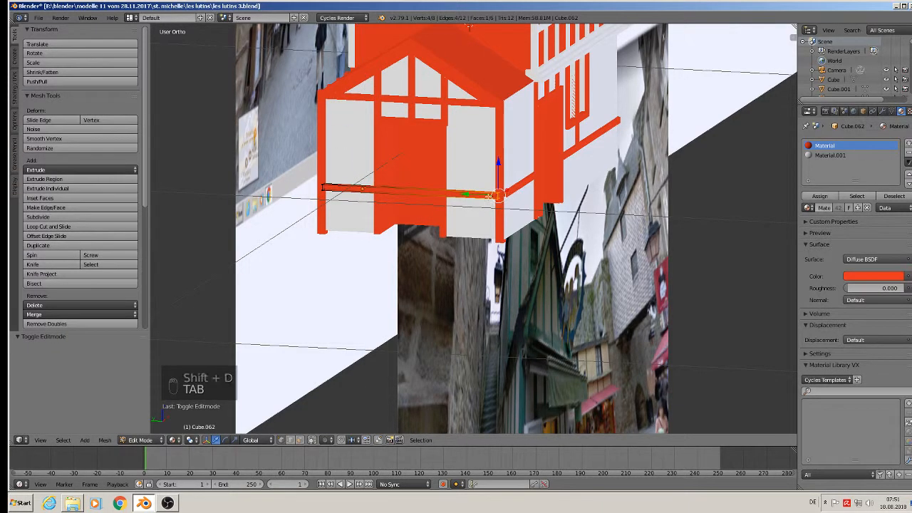
key("Tab")
left_click_drag(353, 191, 459, 198)
Duplicate that rail and move the copy onto the porch side.
key("shift+d")
left_click(354, 190)
middle_click_drag(459, 197, 543, 210)
scroll(528, 199, "up", 2)
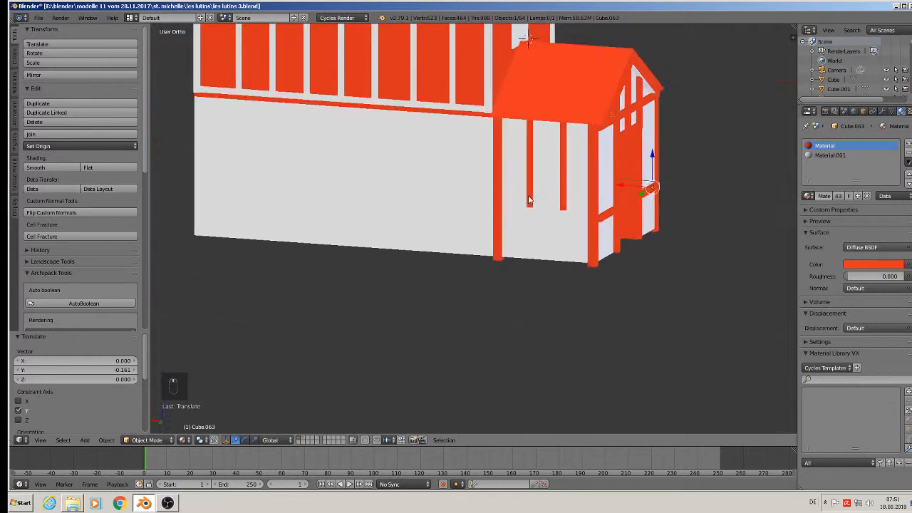
Copy the porch front rail, turn it 90° on Z, and place it against the side wall.
right_click(606, 221)
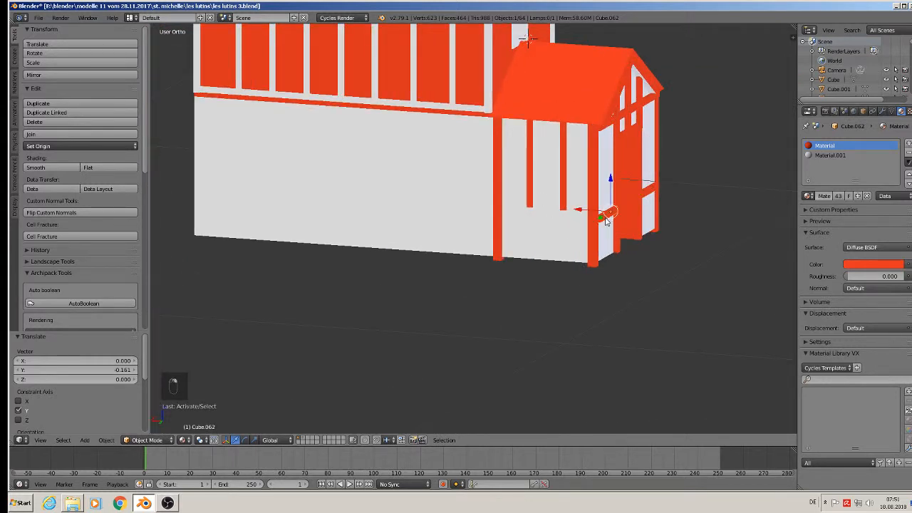
key("shift+d")
right_click(574, 204)
left_click_drag(575, 207, 510, 251)
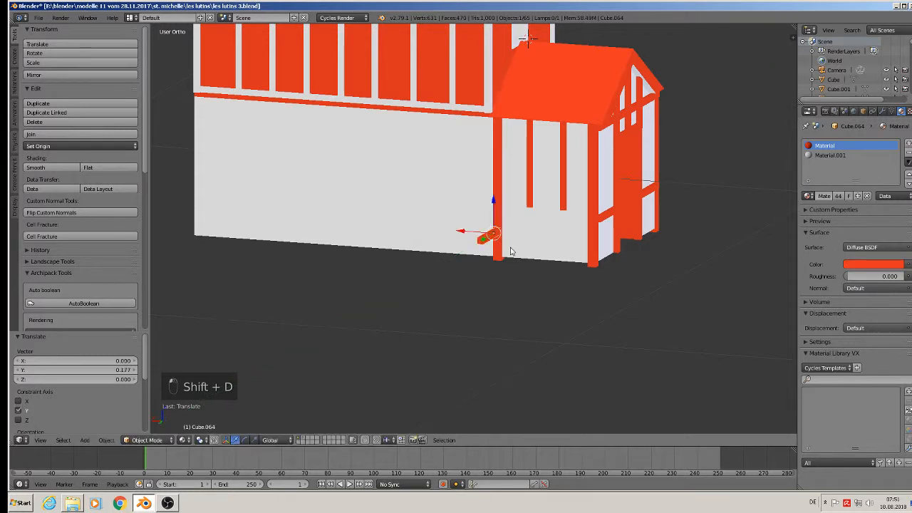
type("rz90")
key("Return")
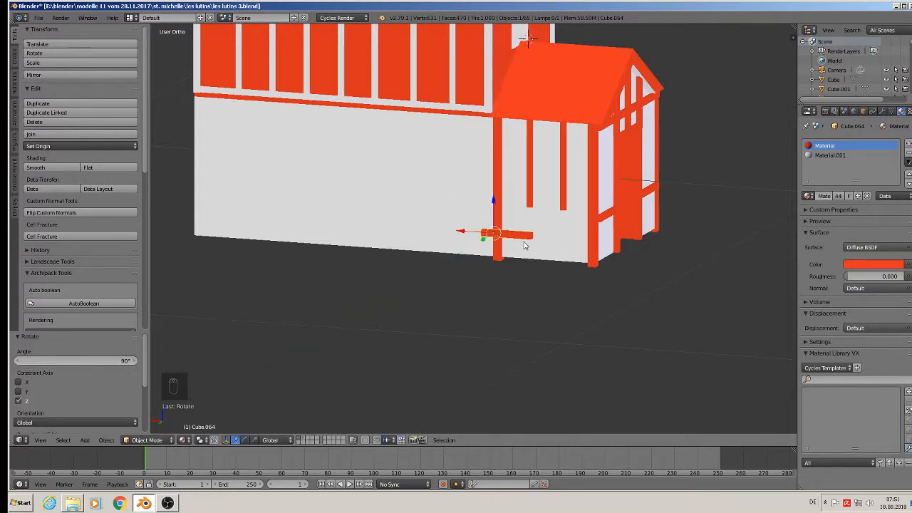
key("g")
key("y")
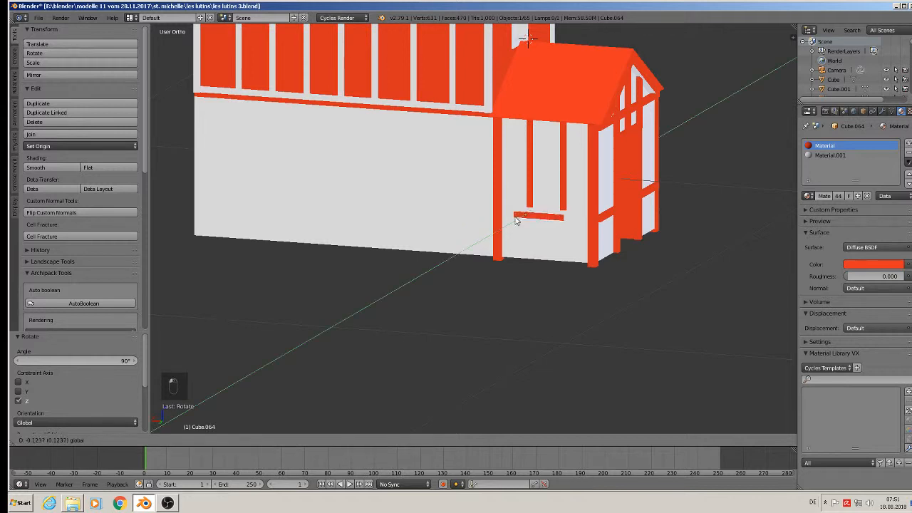
left_click(518, 216)
Raise the side rail slightly, scale it along X to span the wall, and nudge it between the posts.
key("g")
key("z")
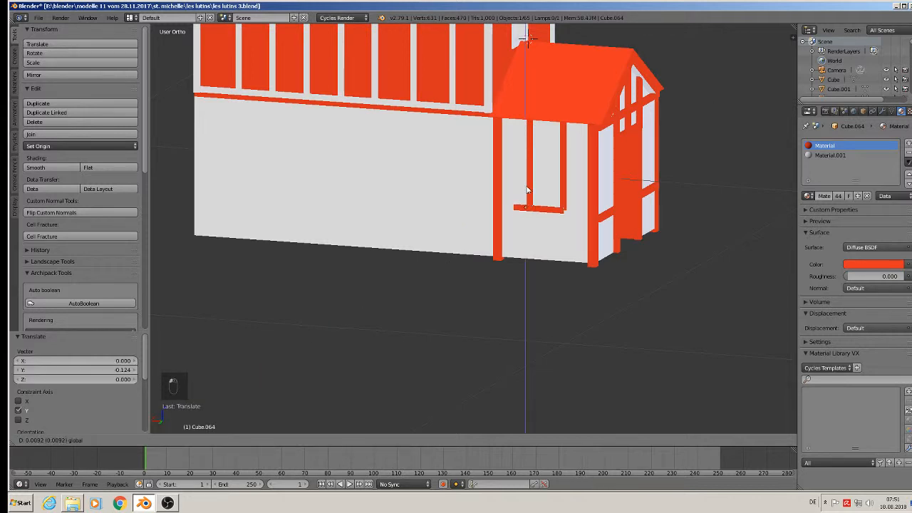
left_click(535, 218)
key("s")
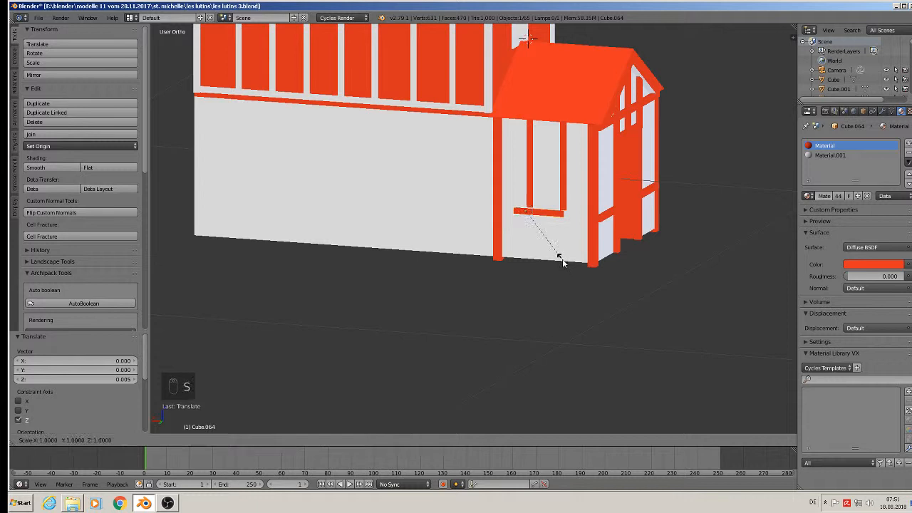
key("x")
left_click(617, 271)
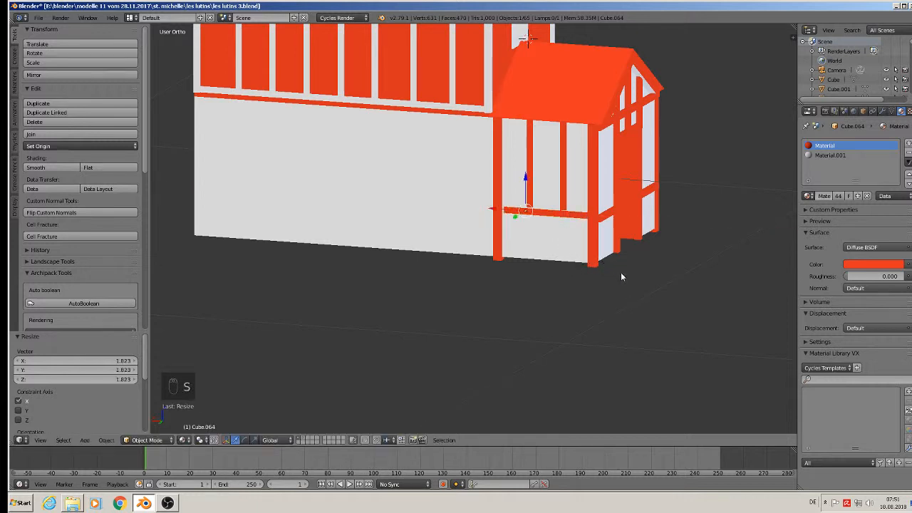
key("s")
key("x")
left_click(626, 275)
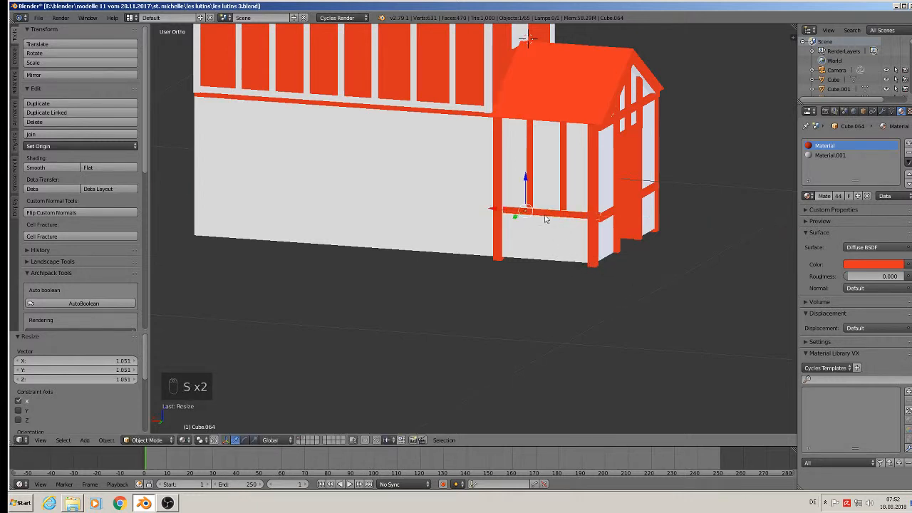
left_click_drag(515, 211, 508, 210)
mouse_move(521, 187)
middle_mouse_down()
mouse_move(530, 186)
mouse_move(510, 201)
middle_mouse_up()
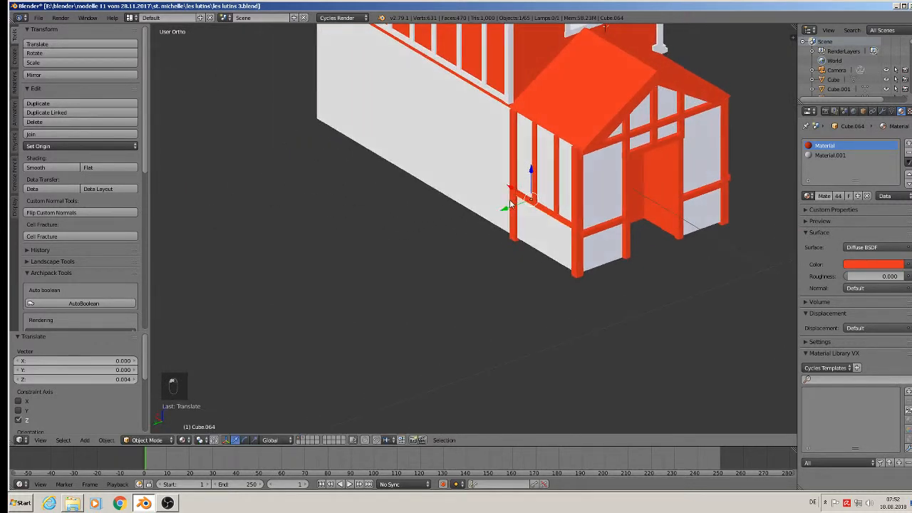
Deselect everything and zoom out to frame the whole house.
key("Tab")
key("a")
key("Tab")
key("a")
scroll(553, 222, "down", 4)
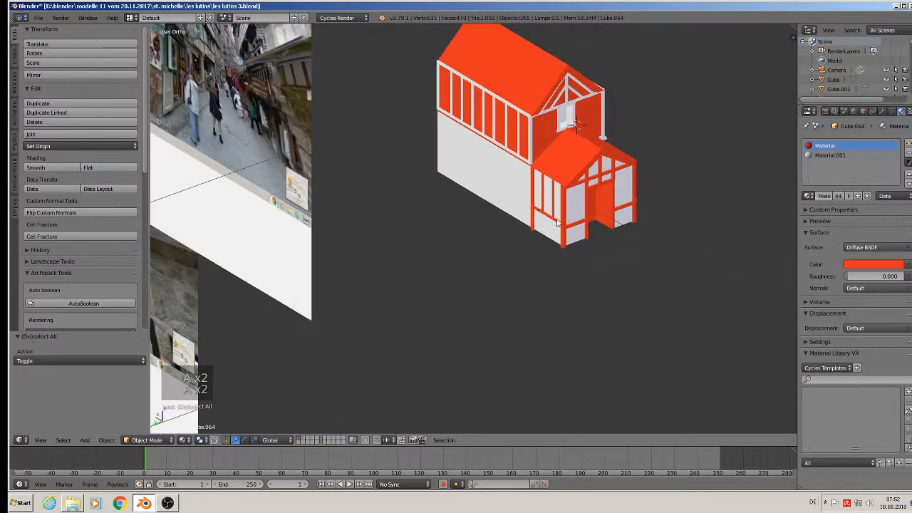
middle_click_drag(599, 217, 413, 214, "shift")
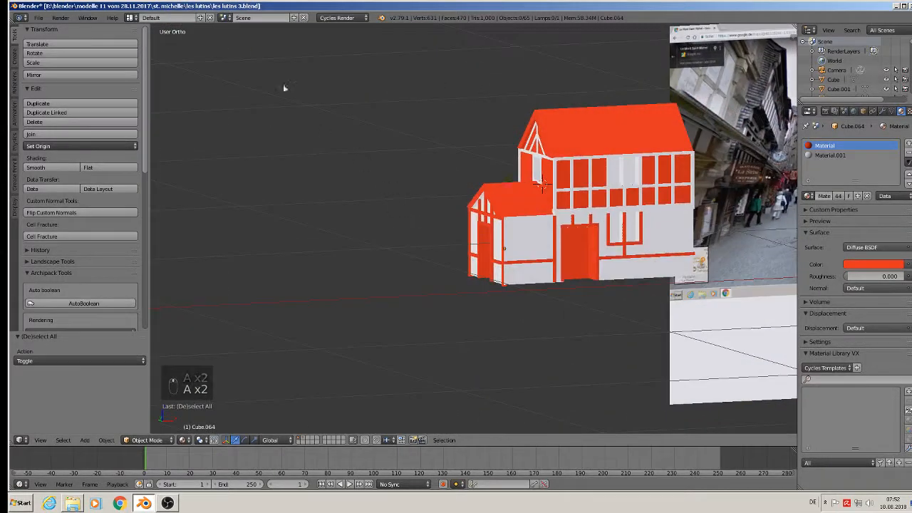
Save the model and orbit to compare it with the reference photos.
left_click(39, 18)
left_click(50, 91)
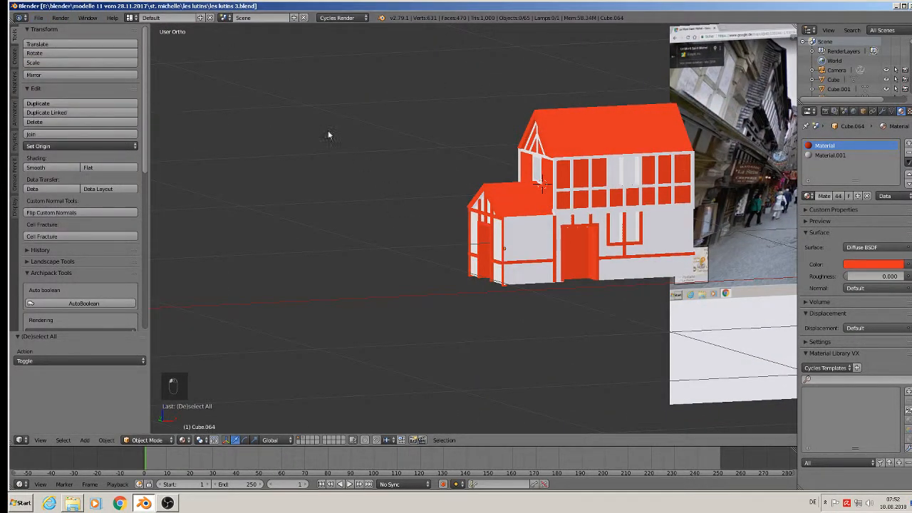
scroll(422, 204, "down", 1)
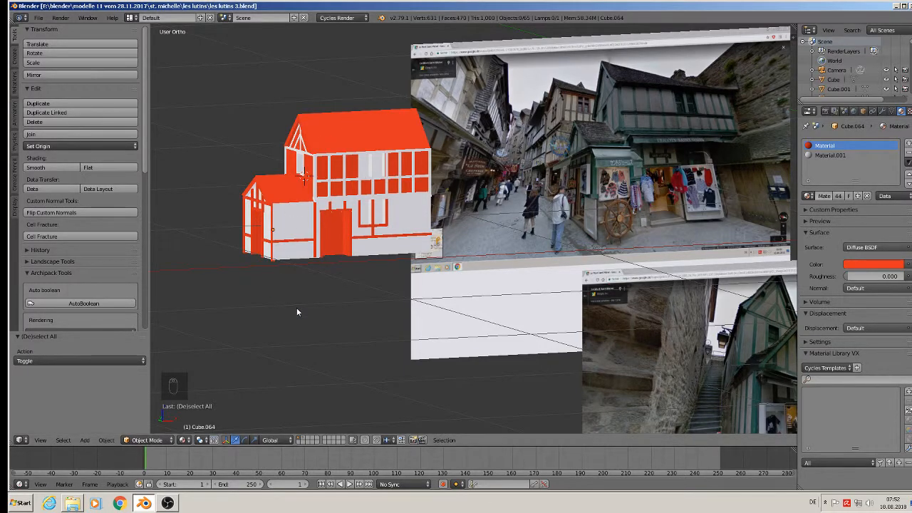
middle_click_drag(291, 350, 307, 342)
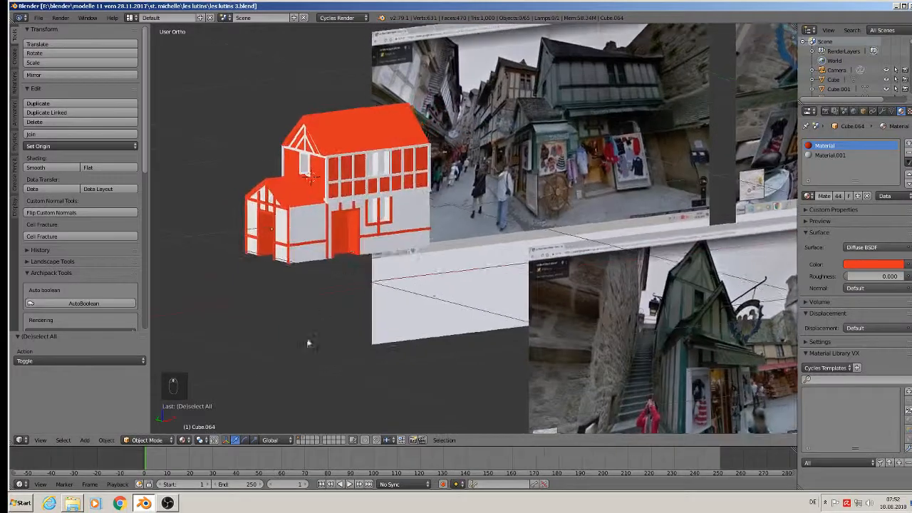
left_click(39, 17)
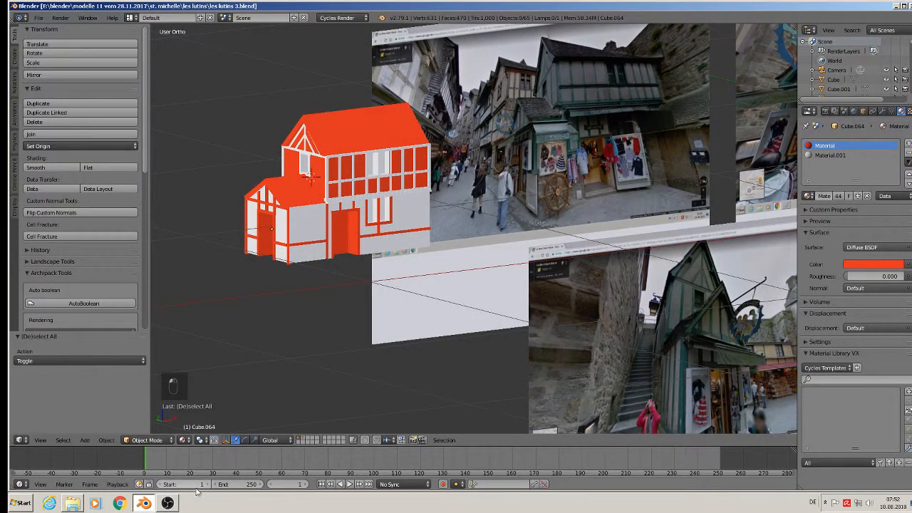